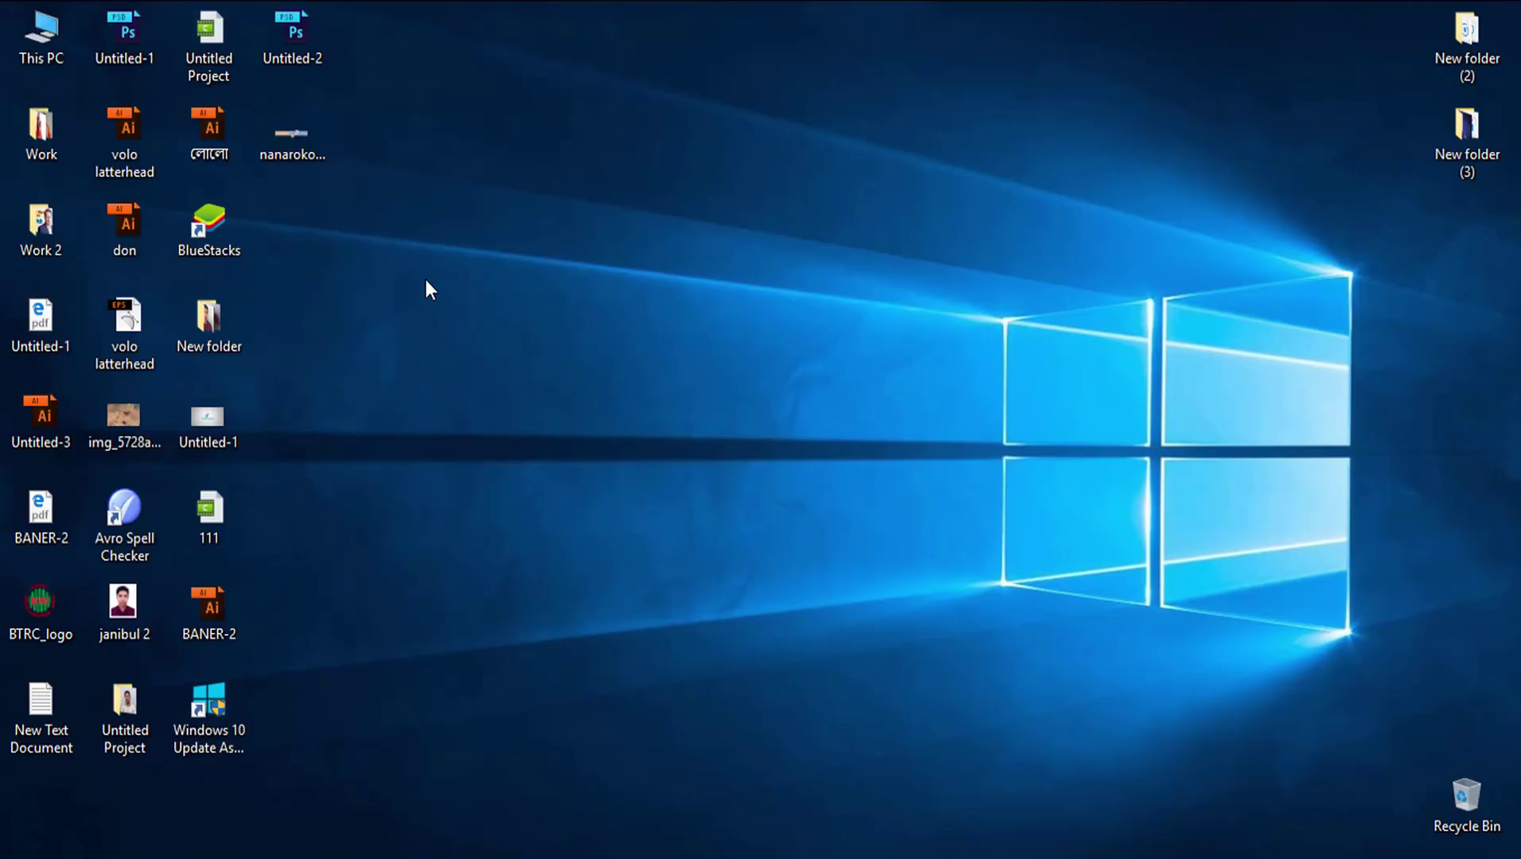
- Refresh the desktop and open the happy_birthday sunset sky photo from p19 in Photoshop
{"action": "right_click", "coordinate": [426, 280]}
{"action": "left_click", "coordinate": [474, 347]}
{"action": "right_click", "coordinate": [380, 241]}
{"action": "left_click", "coordinate": [434, 309]}
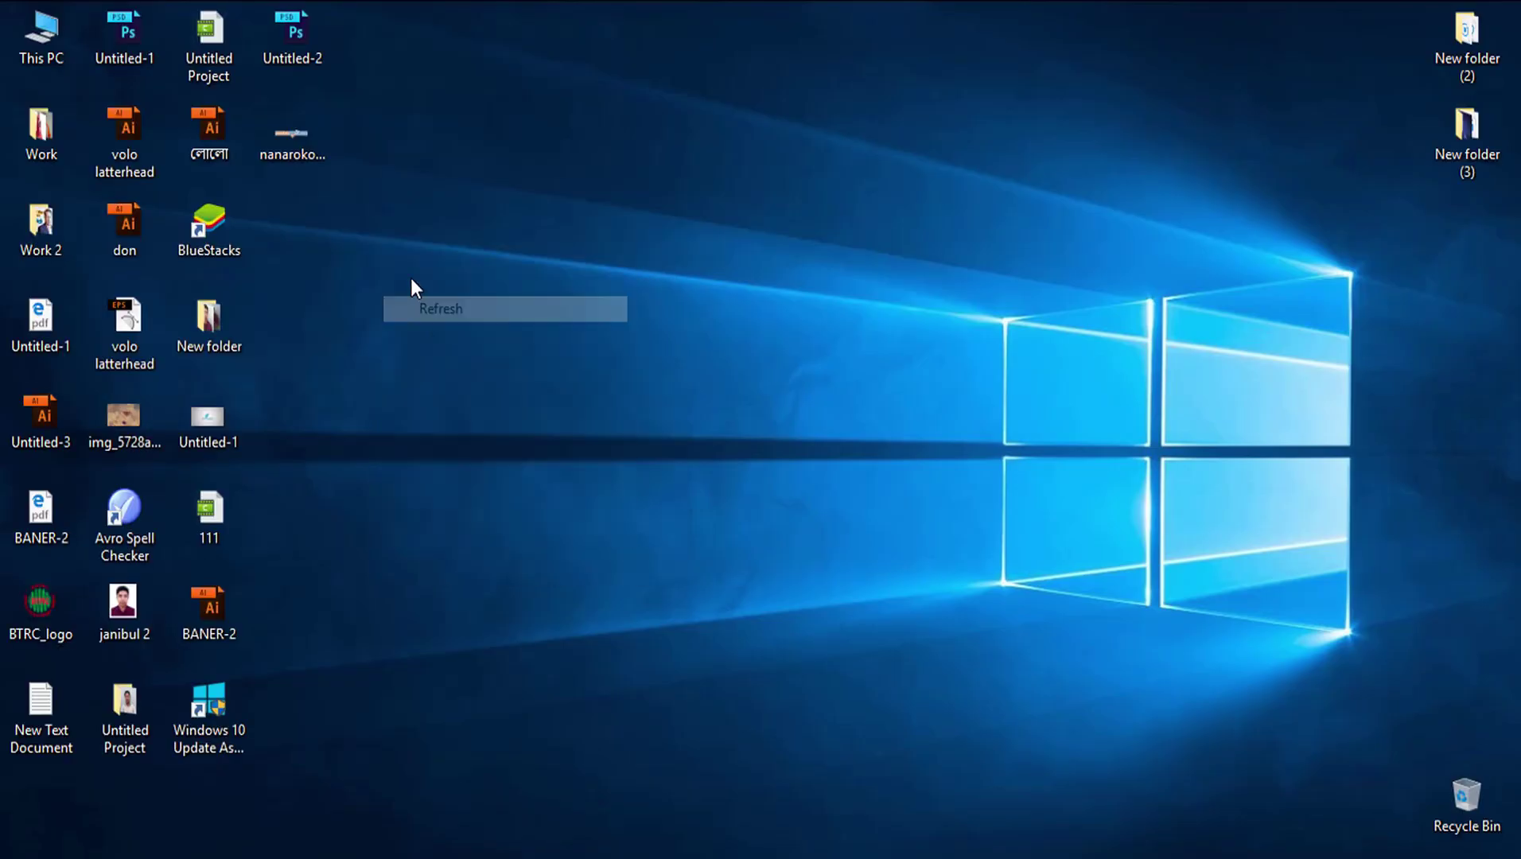
{"action": "right_click", "coordinate": [409, 279]}
{"action": "left_click", "coordinate": [429, 349]}
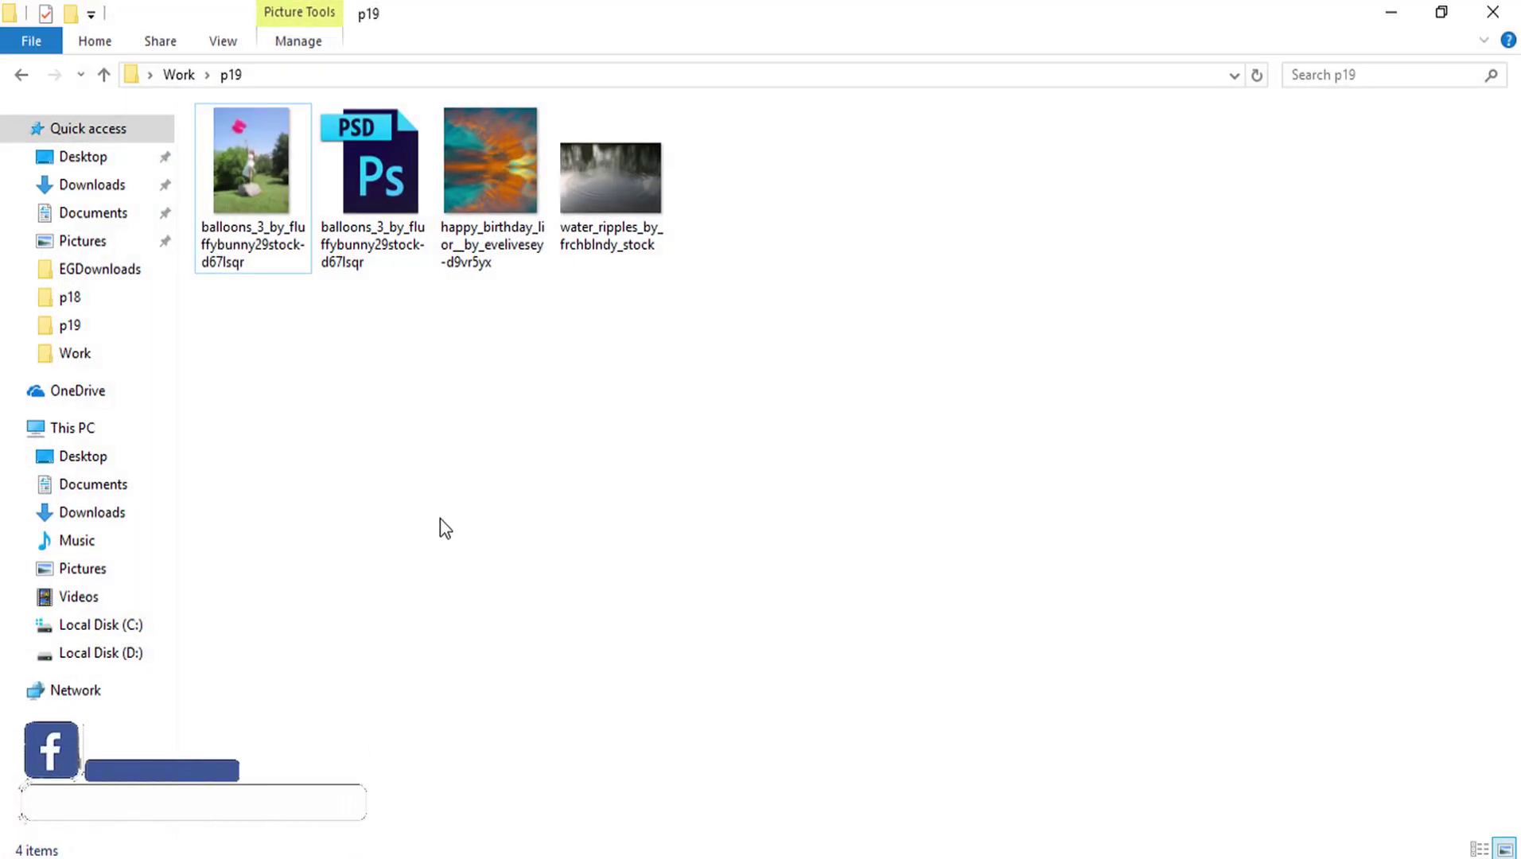
{"action": "mouse_move", "coordinate": [490, 163]}
{"action": "left_mouse_down"}
{"action": "mouse_move", "coordinate": [573, 620]}
{"action": "mouse_move", "coordinate": [509, 523]}
{"action": "left_mouse_up"}
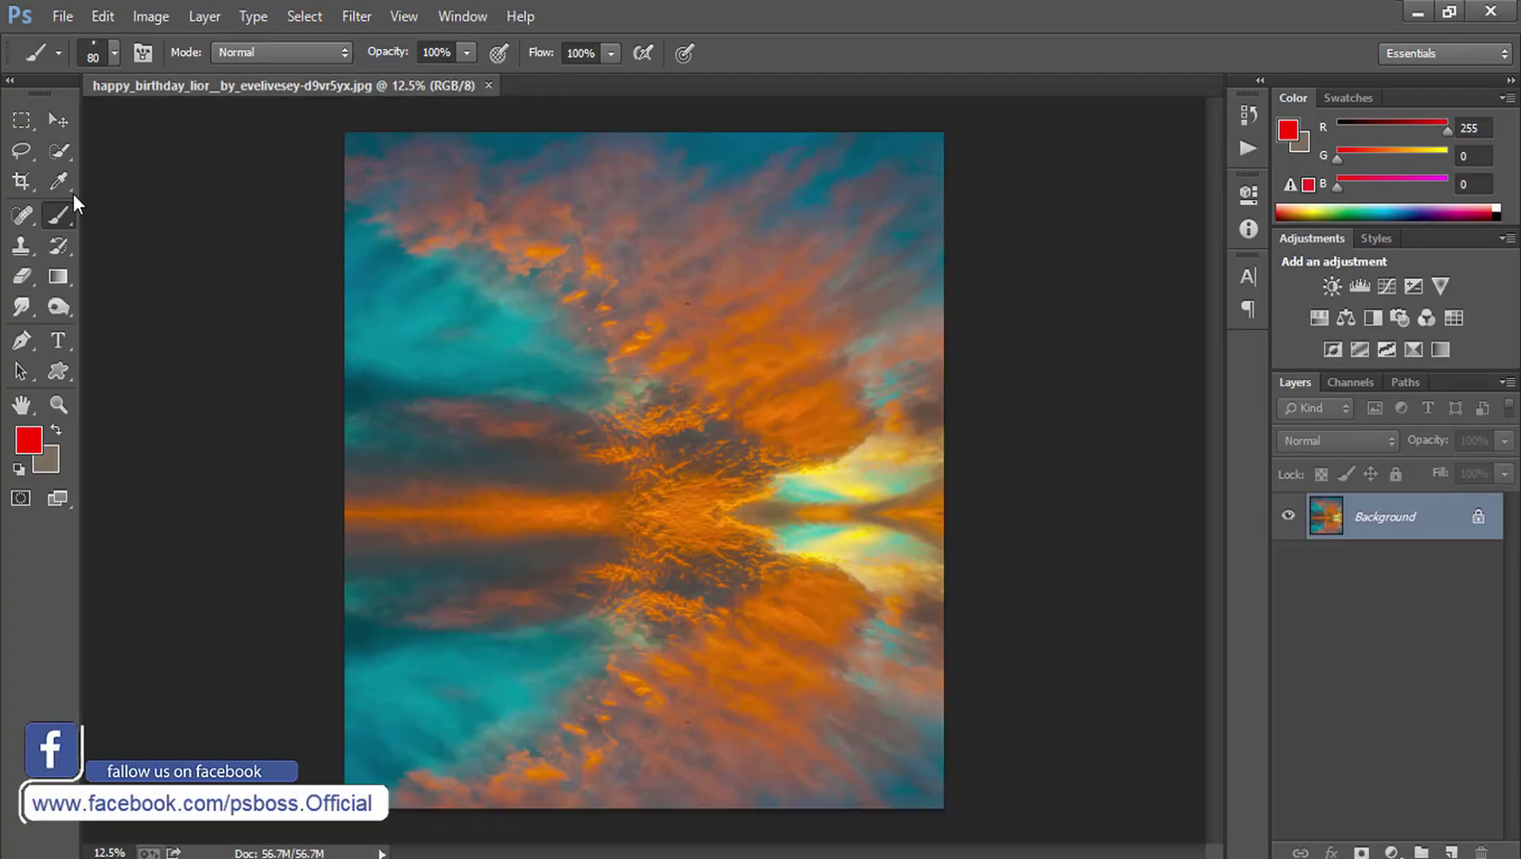
- Crop a strip off the sunset sky's right side and fit the result on screen
{"action": "left_click", "coordinate": [27, 180]}
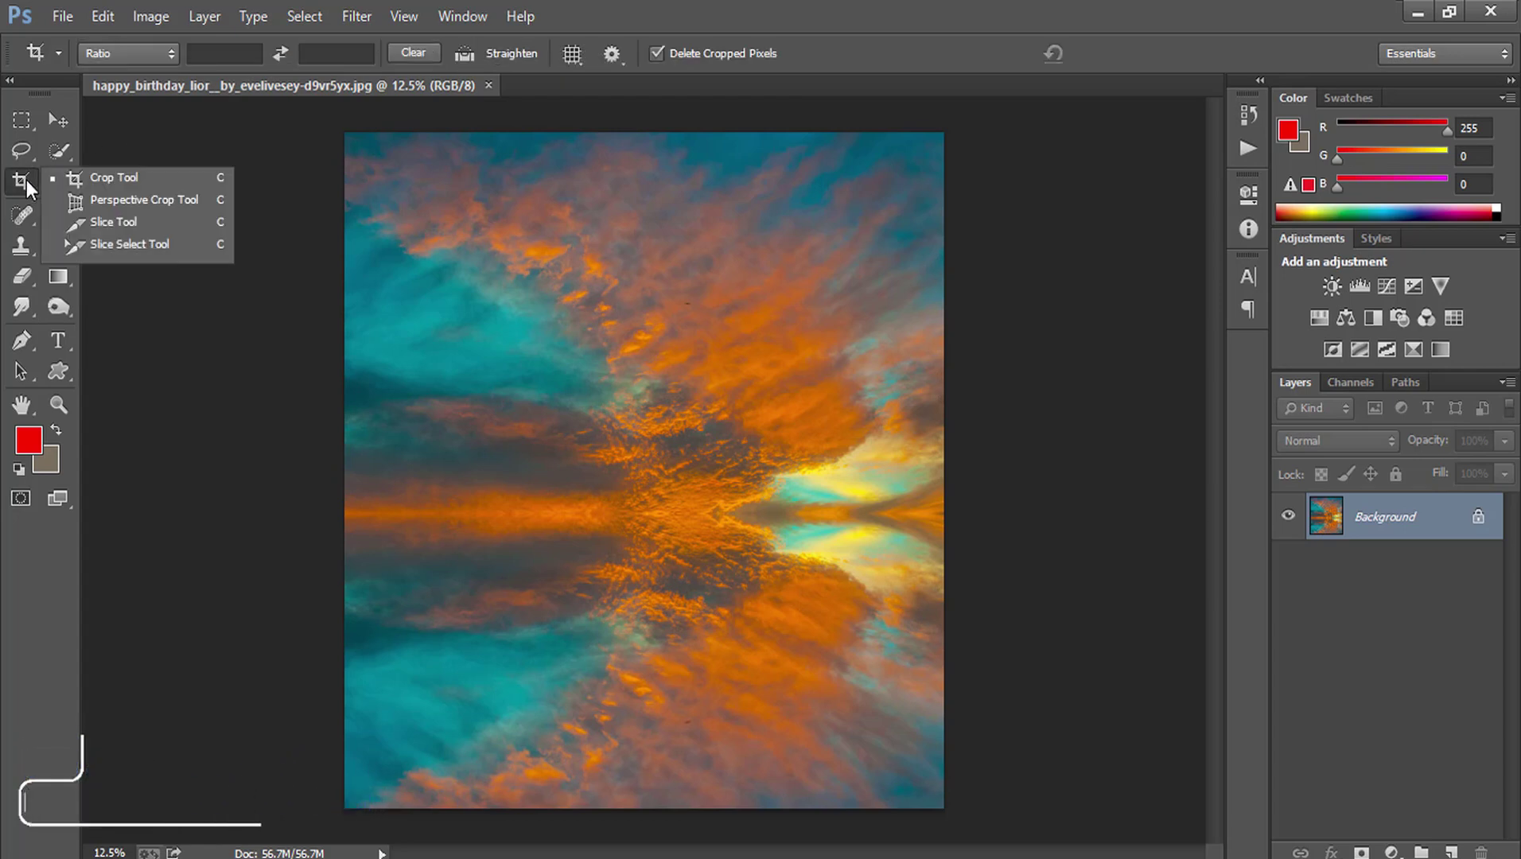
{"action": "left_click", "coordinate": [118, 180]}
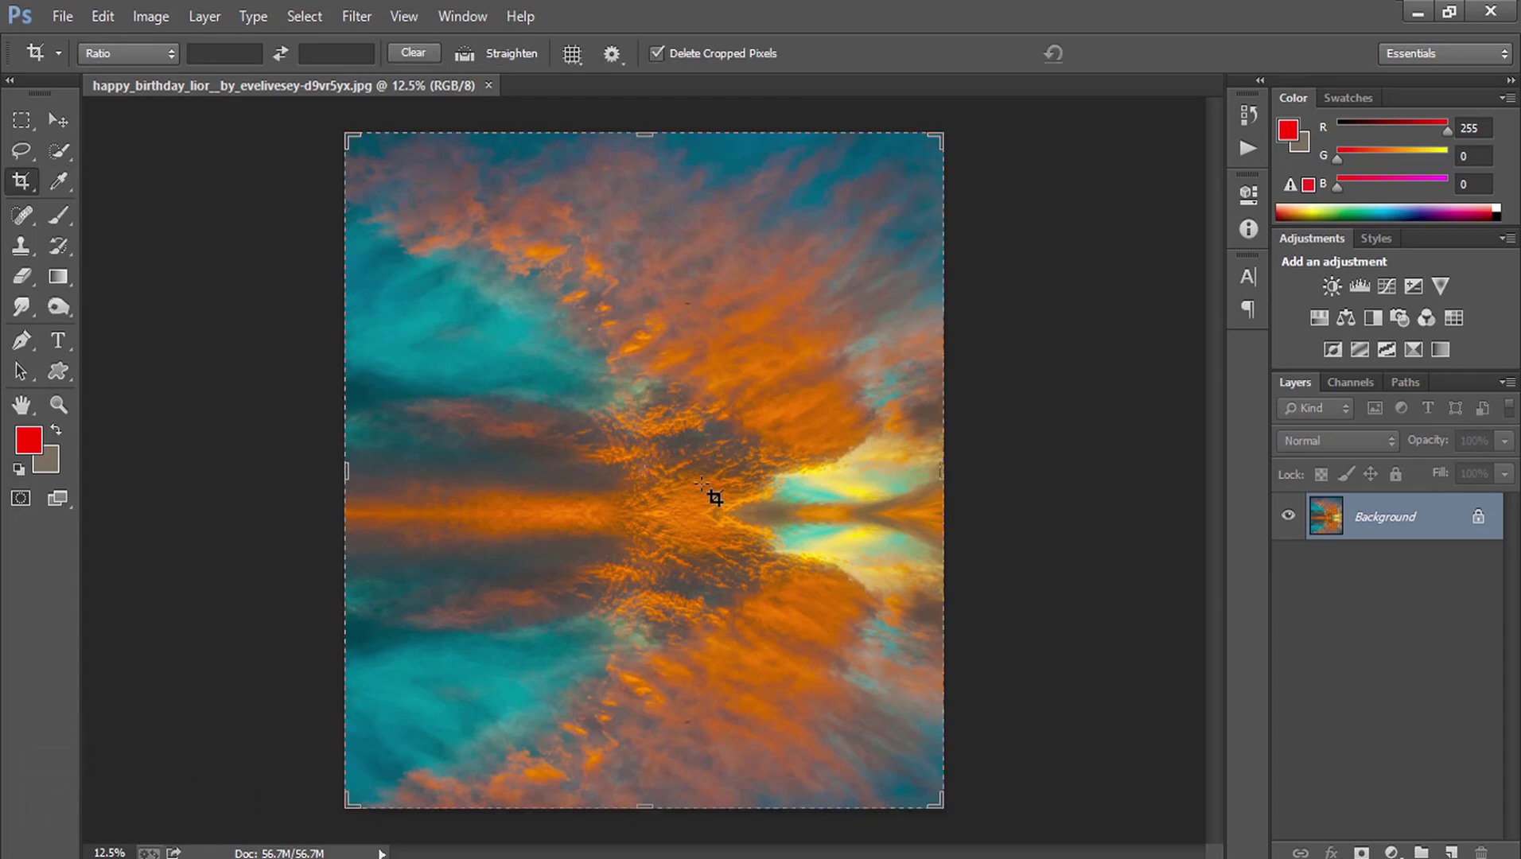
{"action": "left_click_drag", "start_coordinate": [939, 470], "coordinate": [899, 468]}
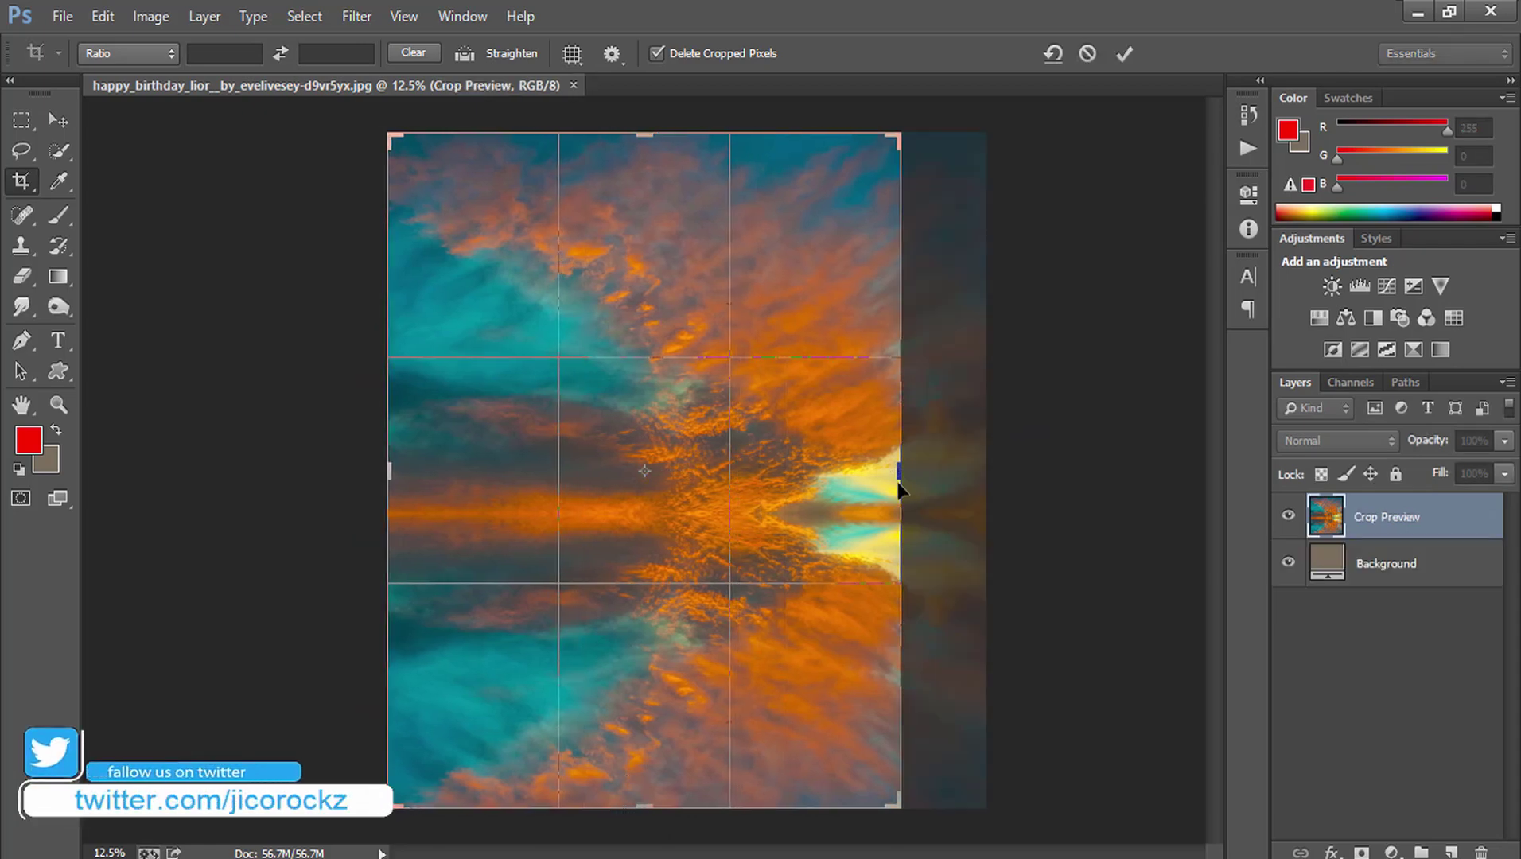
{"action": "left_click_drag", "start_coordinate": [898, 472], "coordinate": [890, 472]}
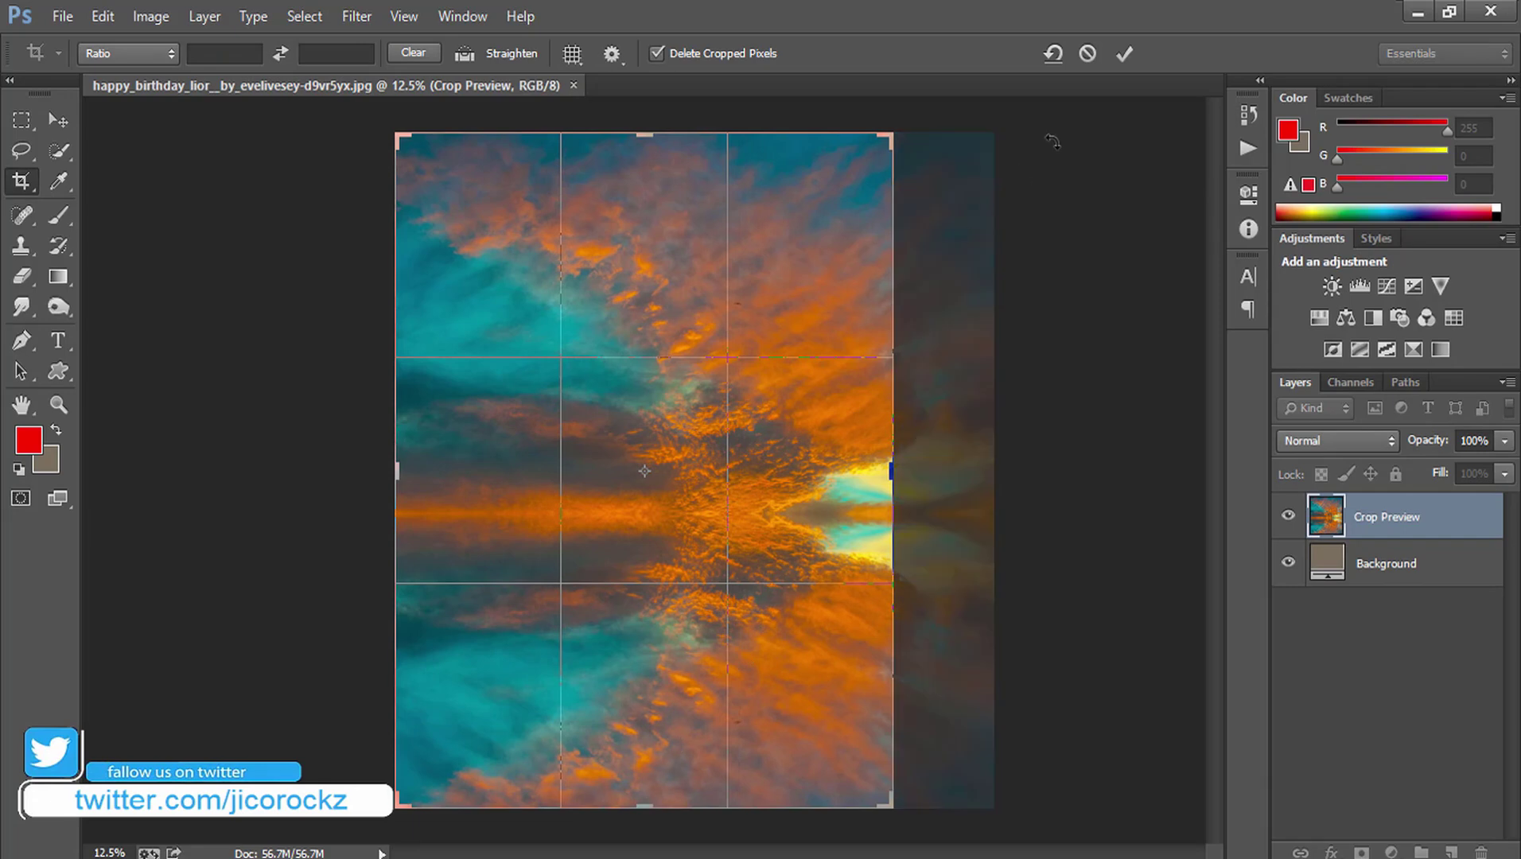
{"action": "left_click", "coordinate": [1130, 51]}
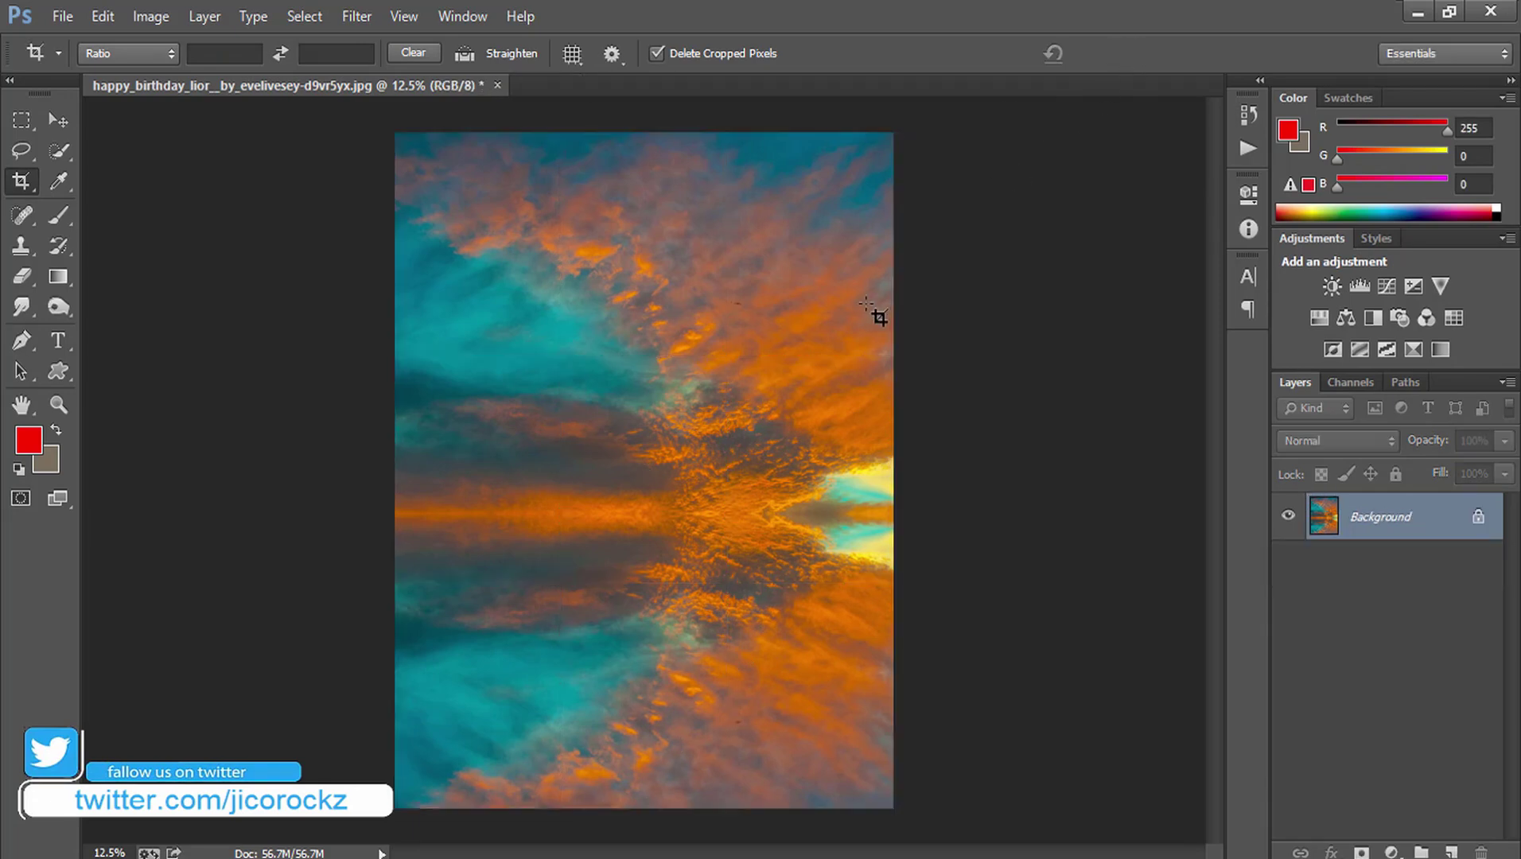
{"action": "key", "text": "ctrl+0"}
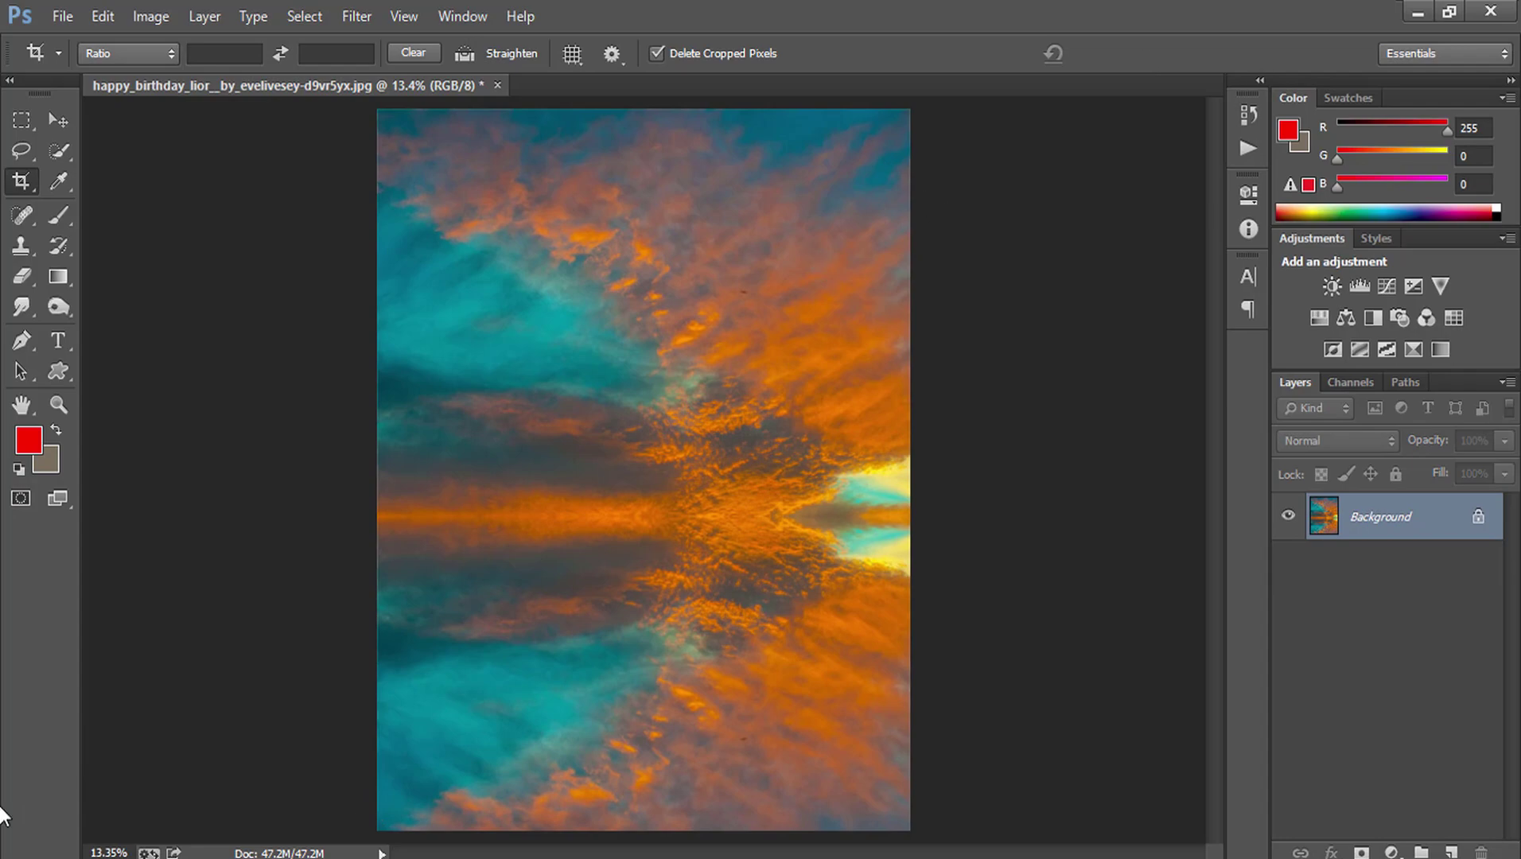
{"action": "left_click", "coordinate": [1417, 13]}
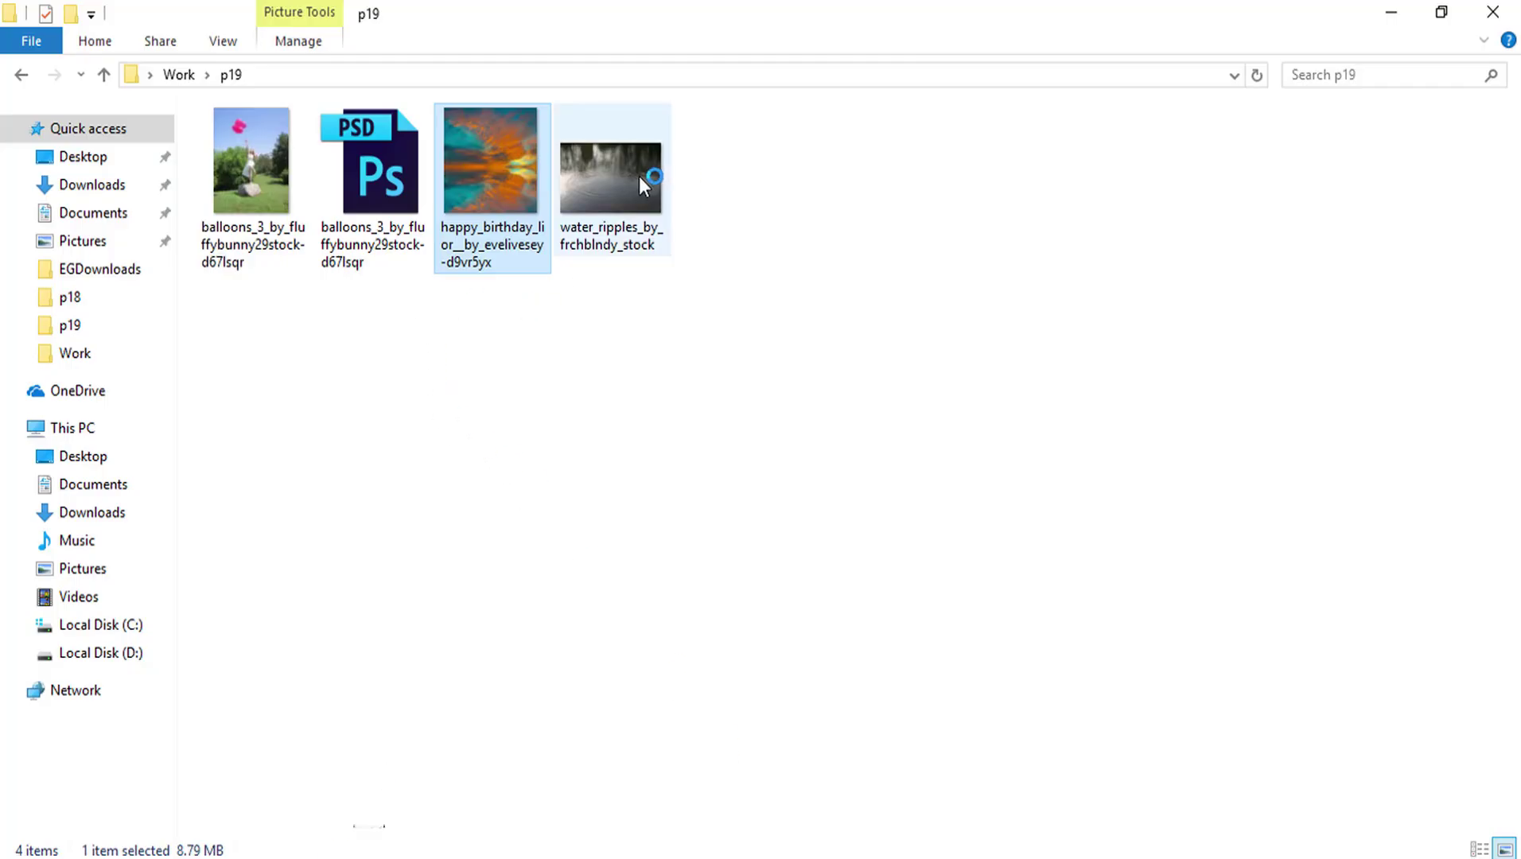
- Place water_ripples as a new layer, moved down and squashed to fill the lower image
{"action": "left_click", "coordinate": [599, 165]}
{"action": "left_click_drag", "start_coordinate": [599, 171], "coordinate": [625, 525]}
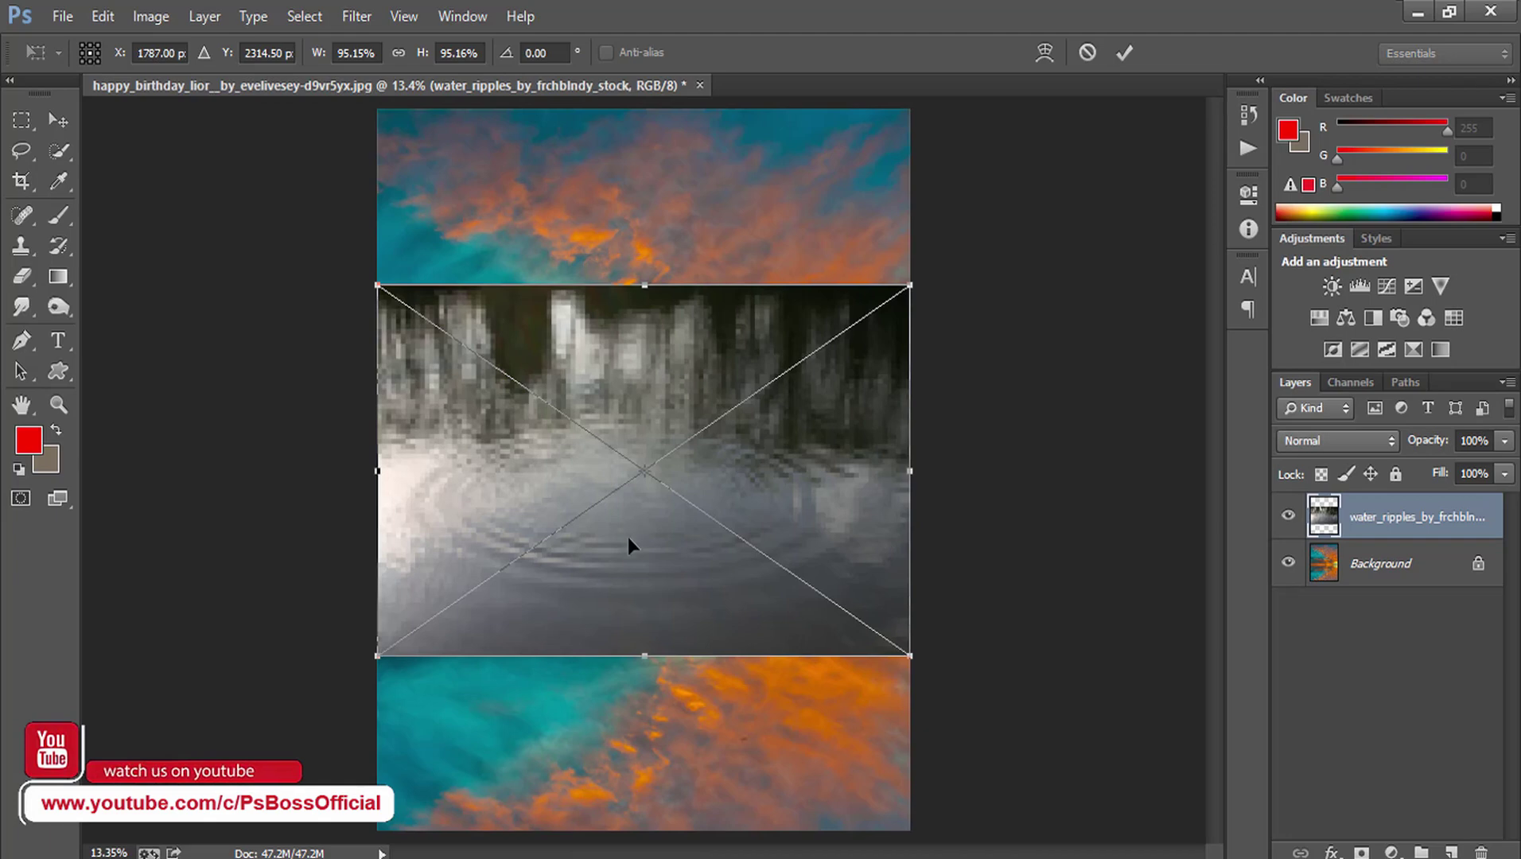
{"action": "left_click_drag", "start_coordinate": [628, 537], "coordinate": [628, 708]}
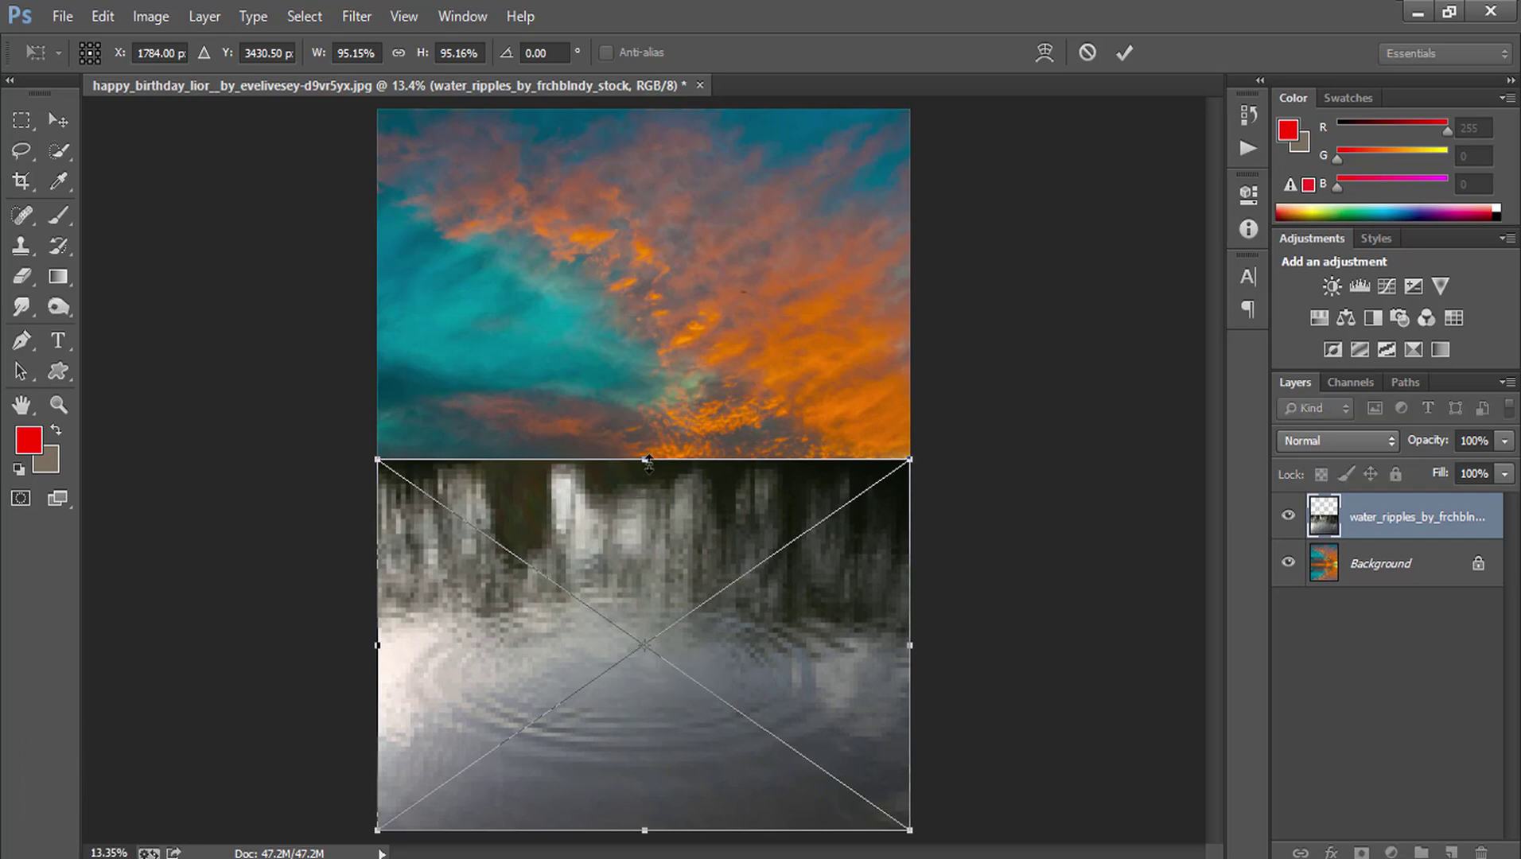
{"action": "left_click_drag", "start_coordinate": [650, 461], "coordinate": [654, 541]}
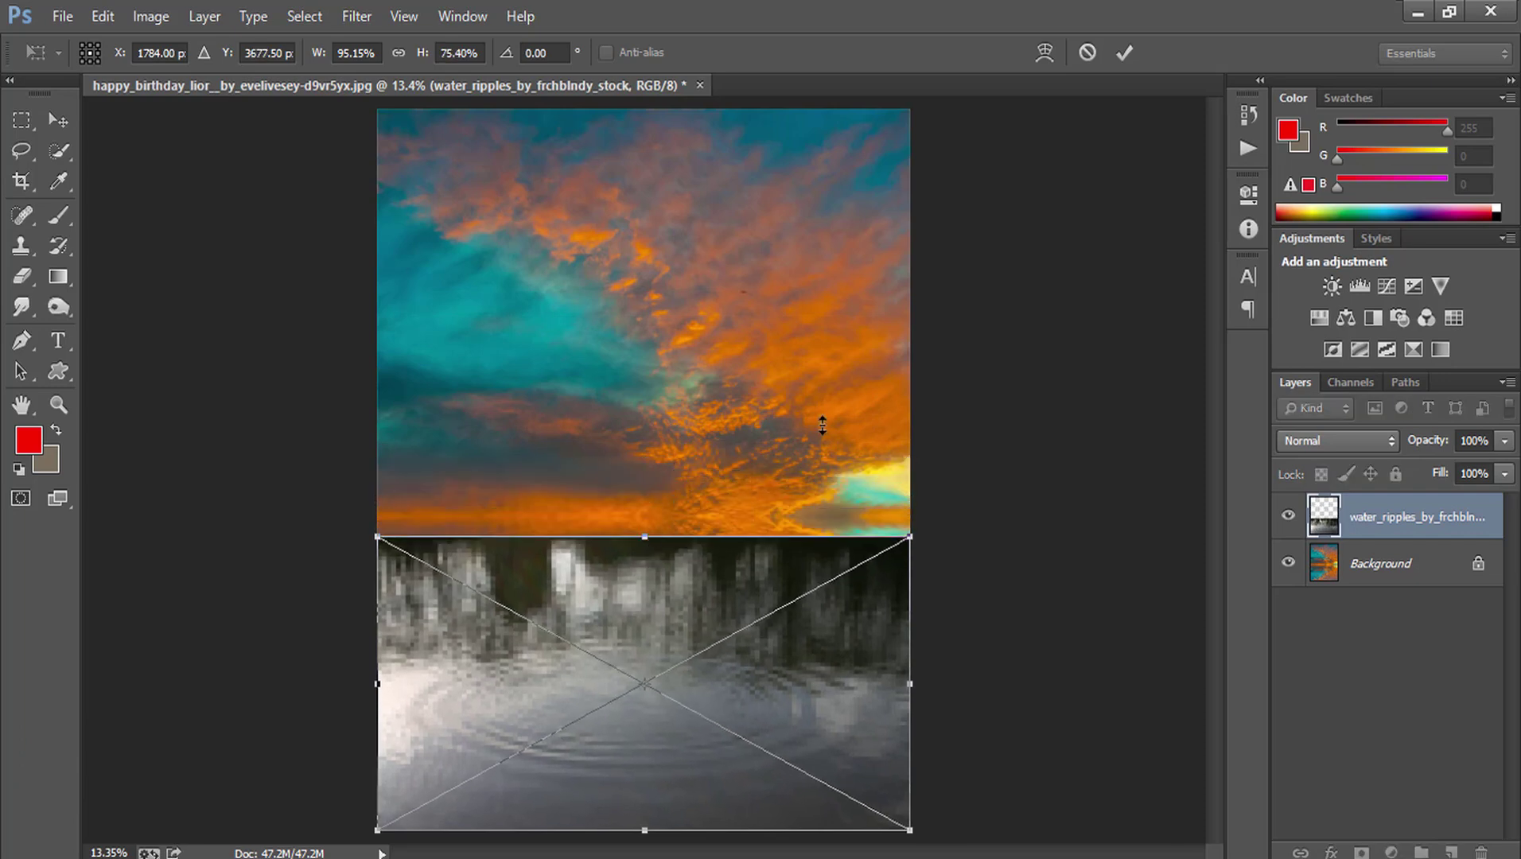
{"action": "left_click", "coordinate": [1125, 53]}
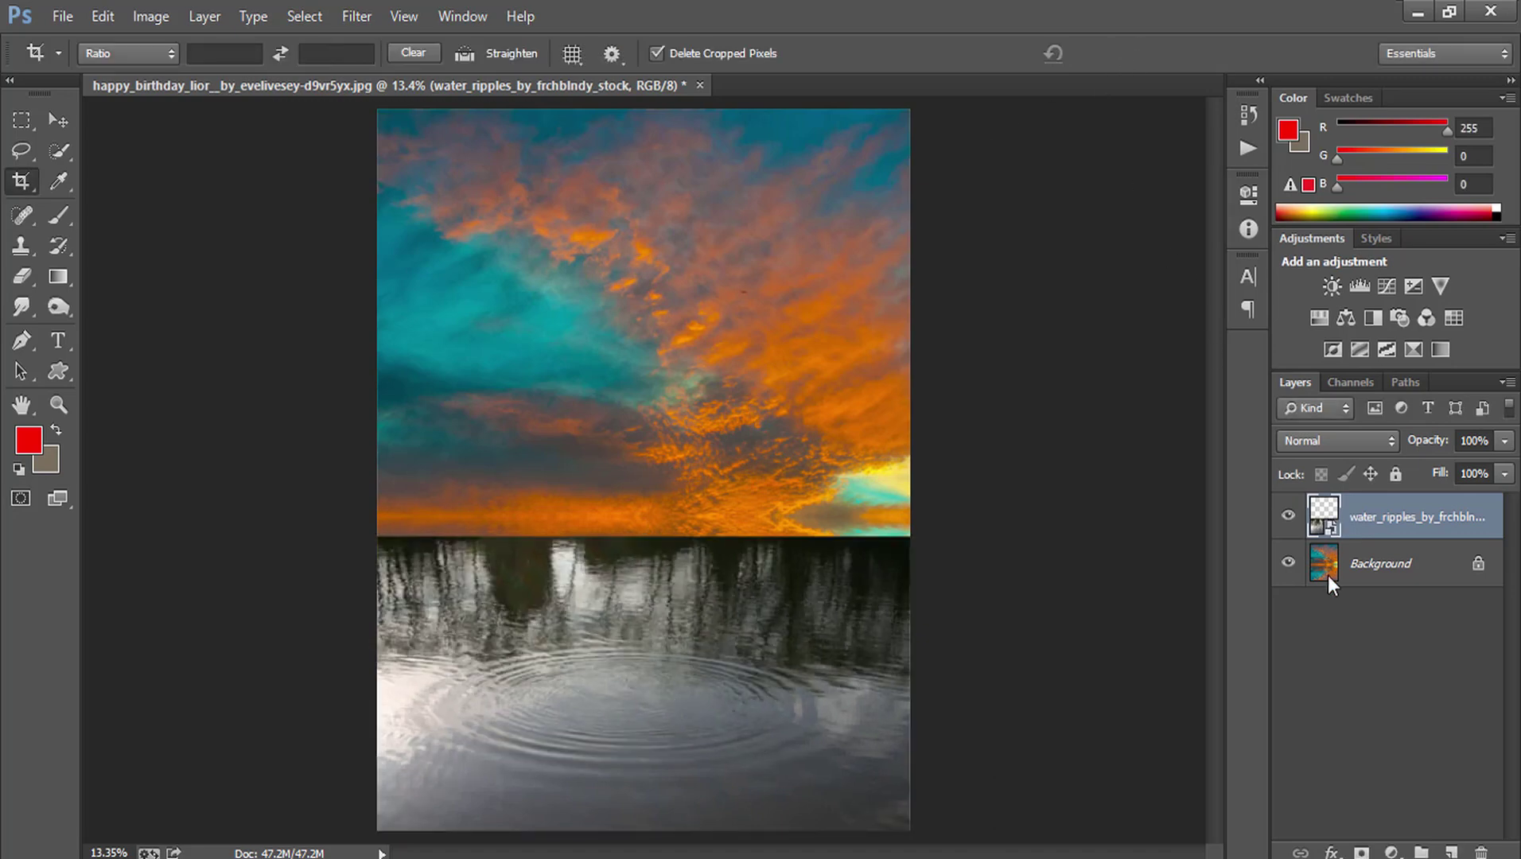
- Add a layer mask to water_ripples with a vertical black-to-white gradient across the horizon
{"action": "left_click", "coordinate": [1362, 850]}
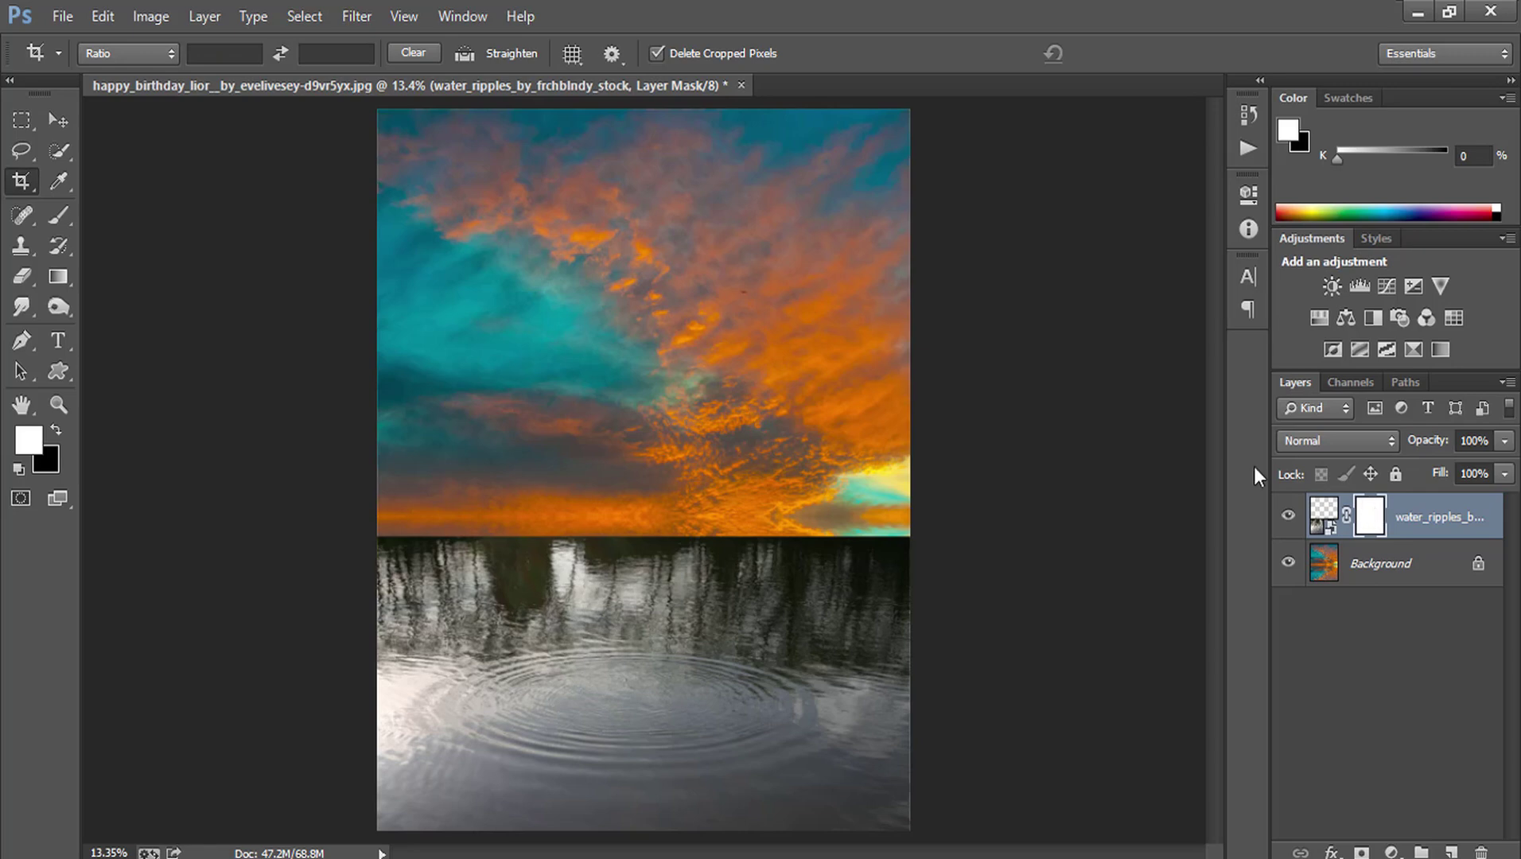
{"action": "left_click", "coordinate": [59, 276]}
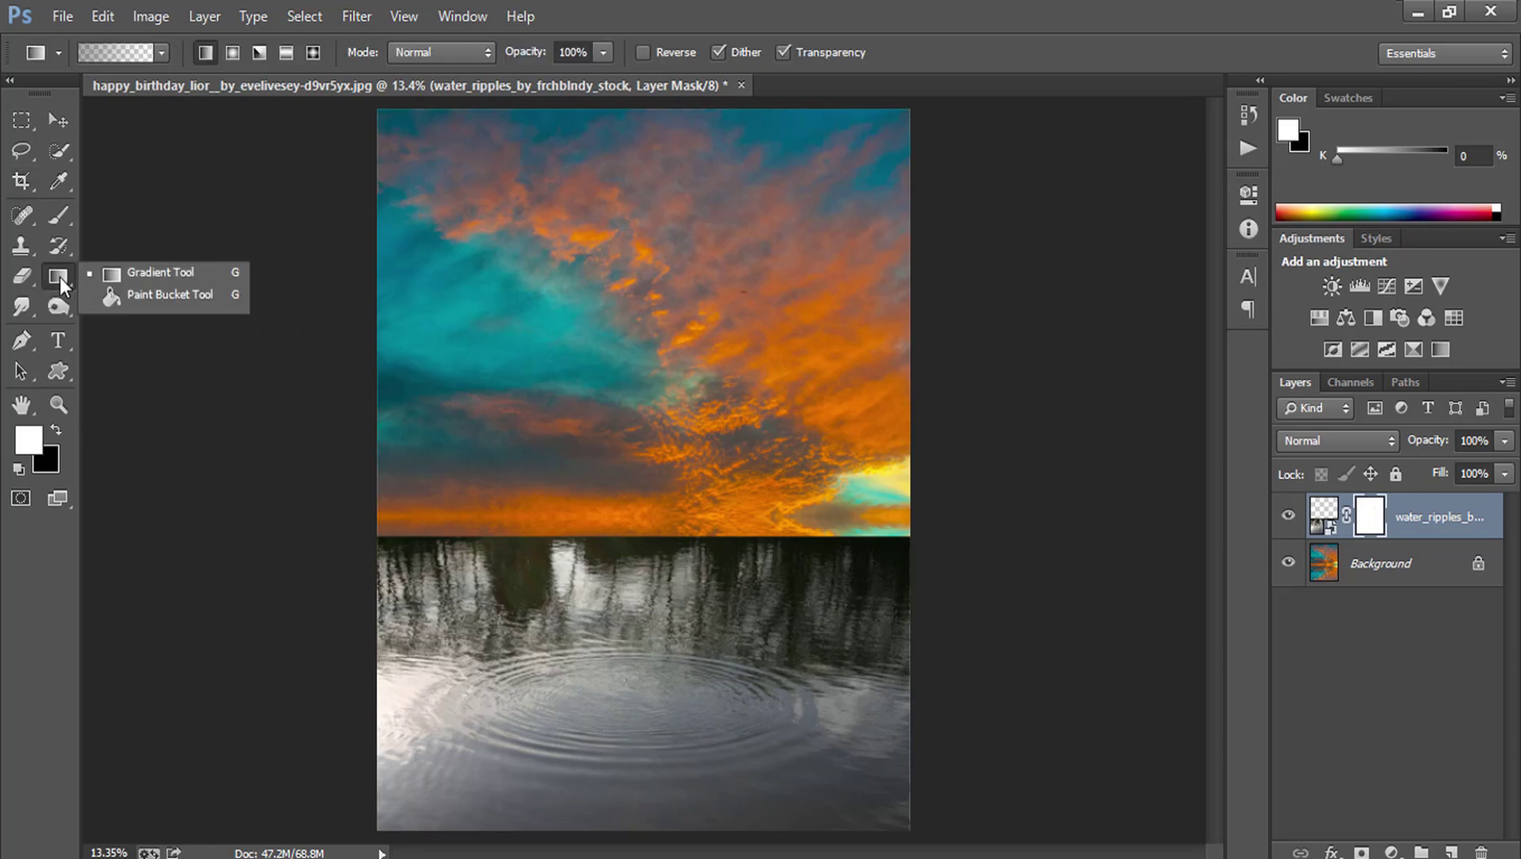
{"action": "left_click", "coordinate": [170, 275]}
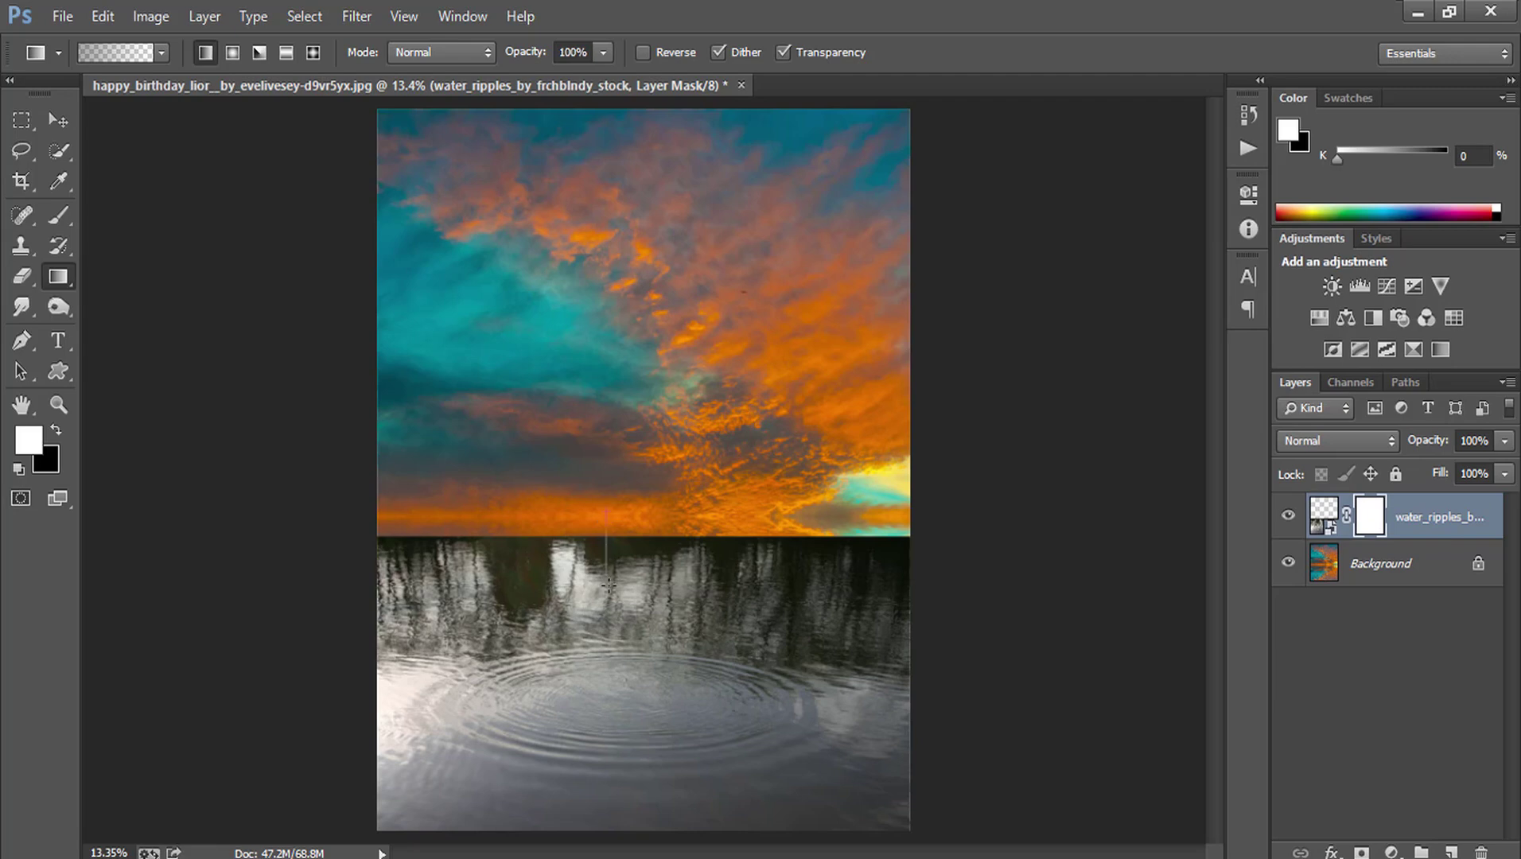
{"action": "left_click_drag", "start_coordinate": [608, 586], "coordinate": [624, 533]}
{"action": "left_click_drag", "start_coordinate": [635, 612], "coordinate": [635, 612]}
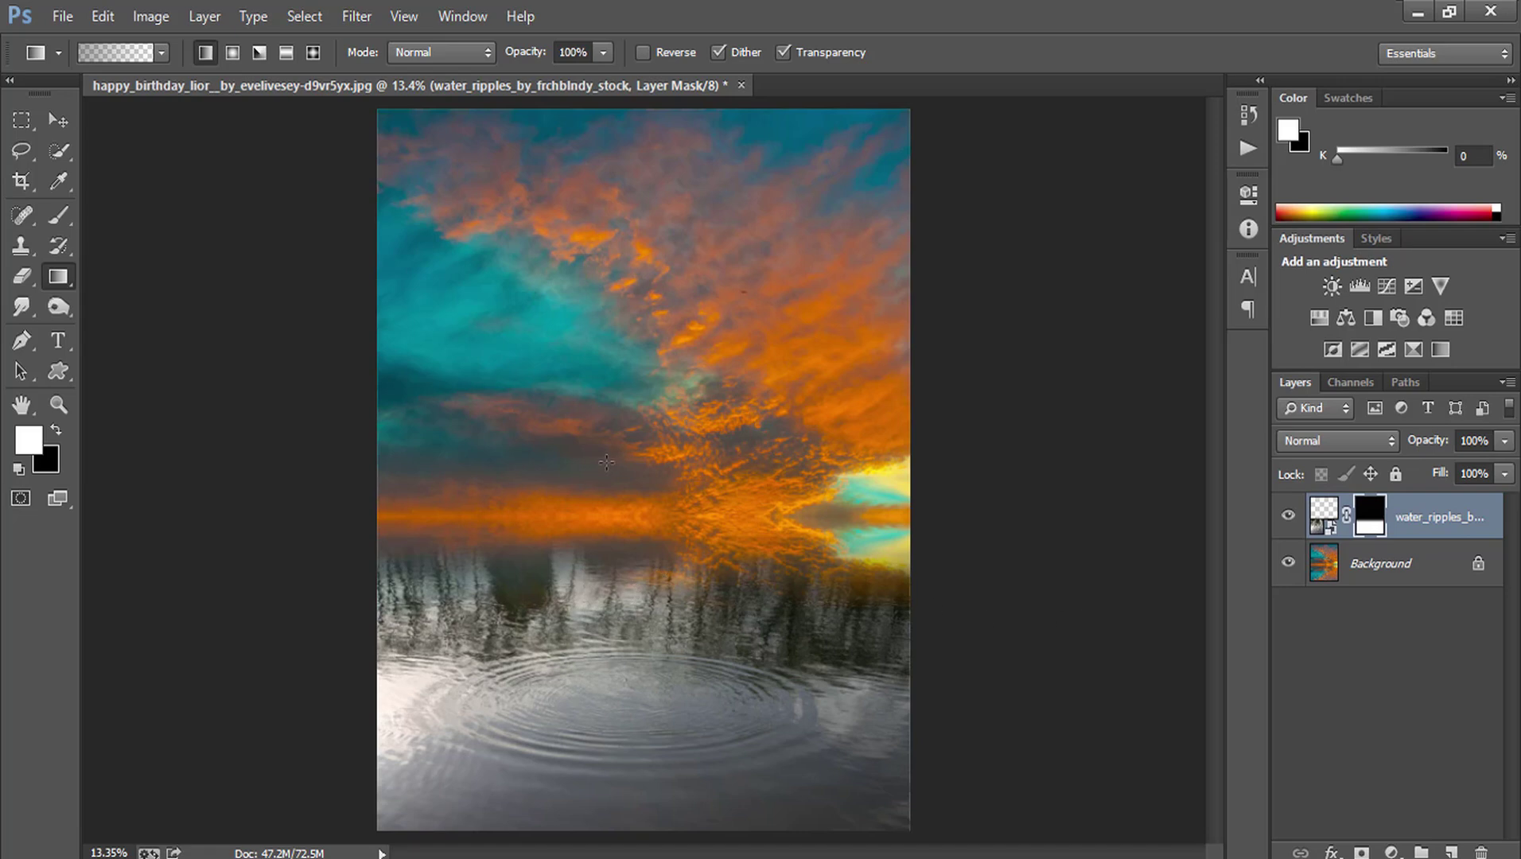
{"action": "left_click_drag", "start_coordinate": [608, 620], "coordinate": [610, 621]}
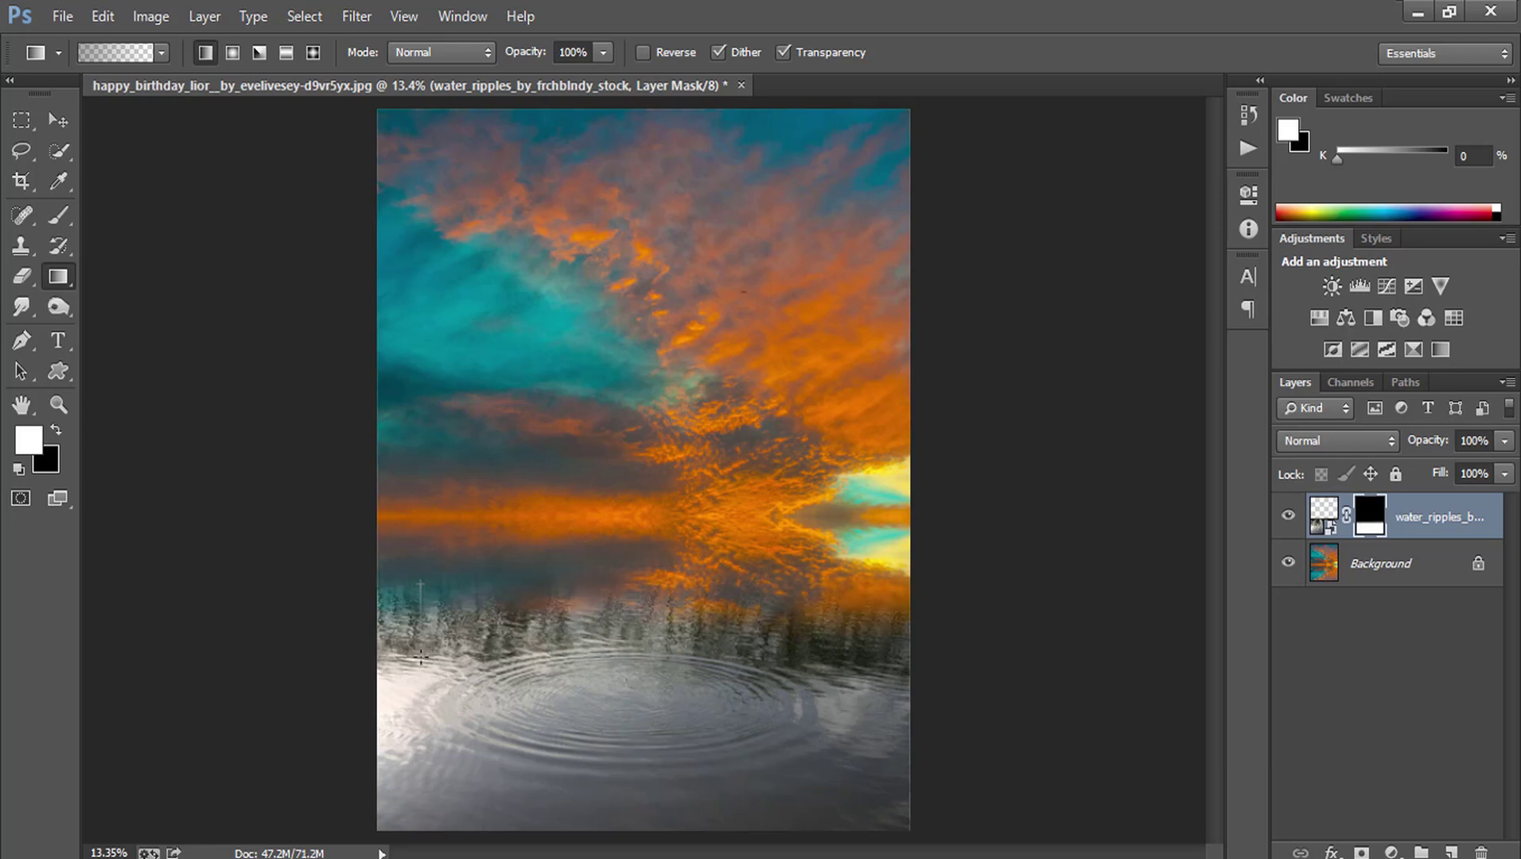
{"action": "left_click_drag", "start_coordinate": [423, 582], "coordinate": [423, 658]}
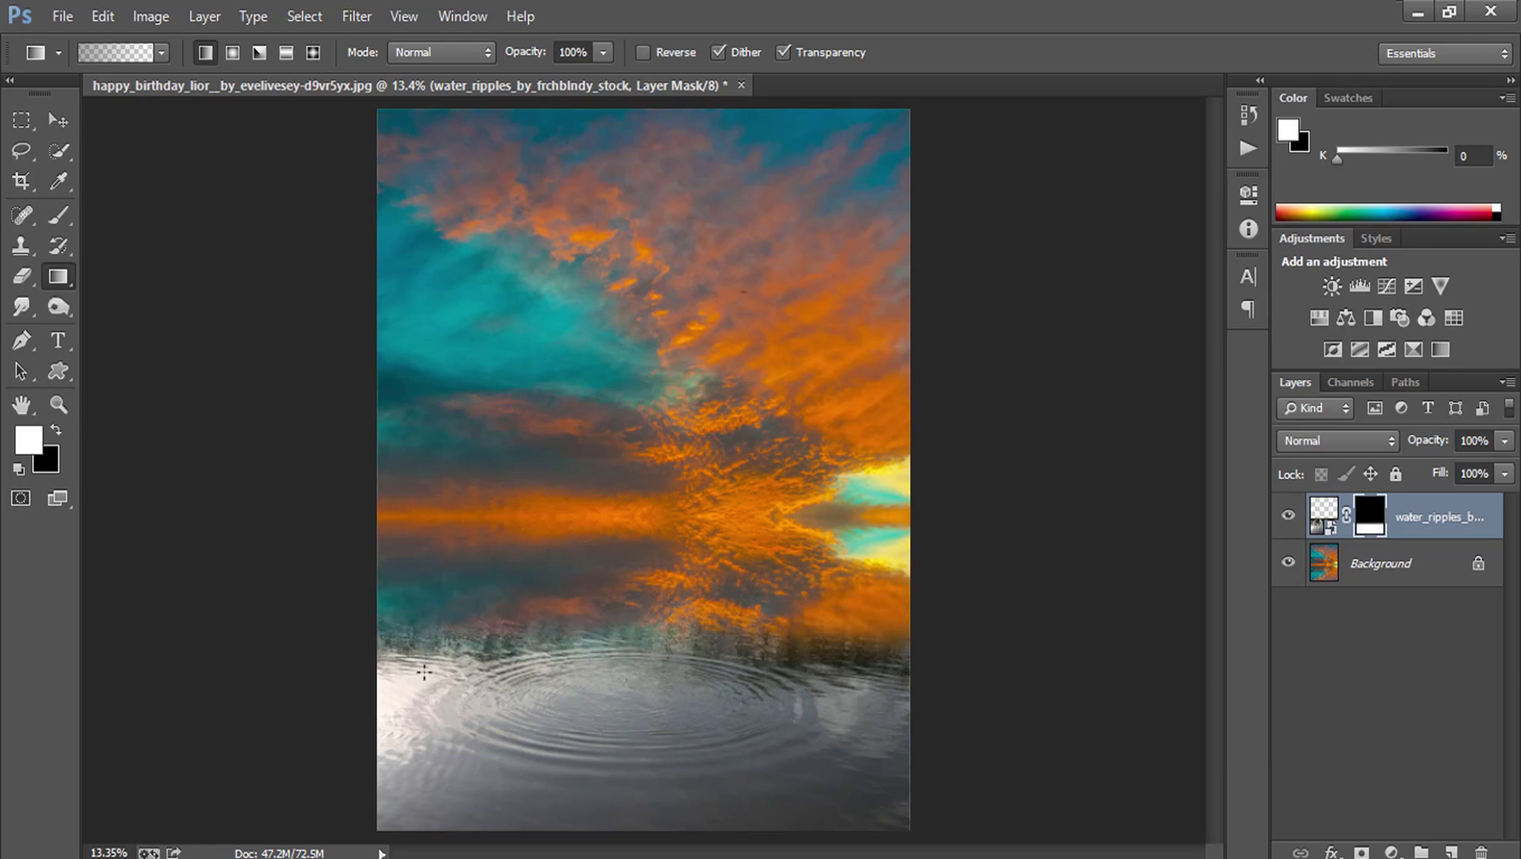
{"action": "left_click_drag", "start_coordinate": [444, 553], "coordinate": [445, 740]}
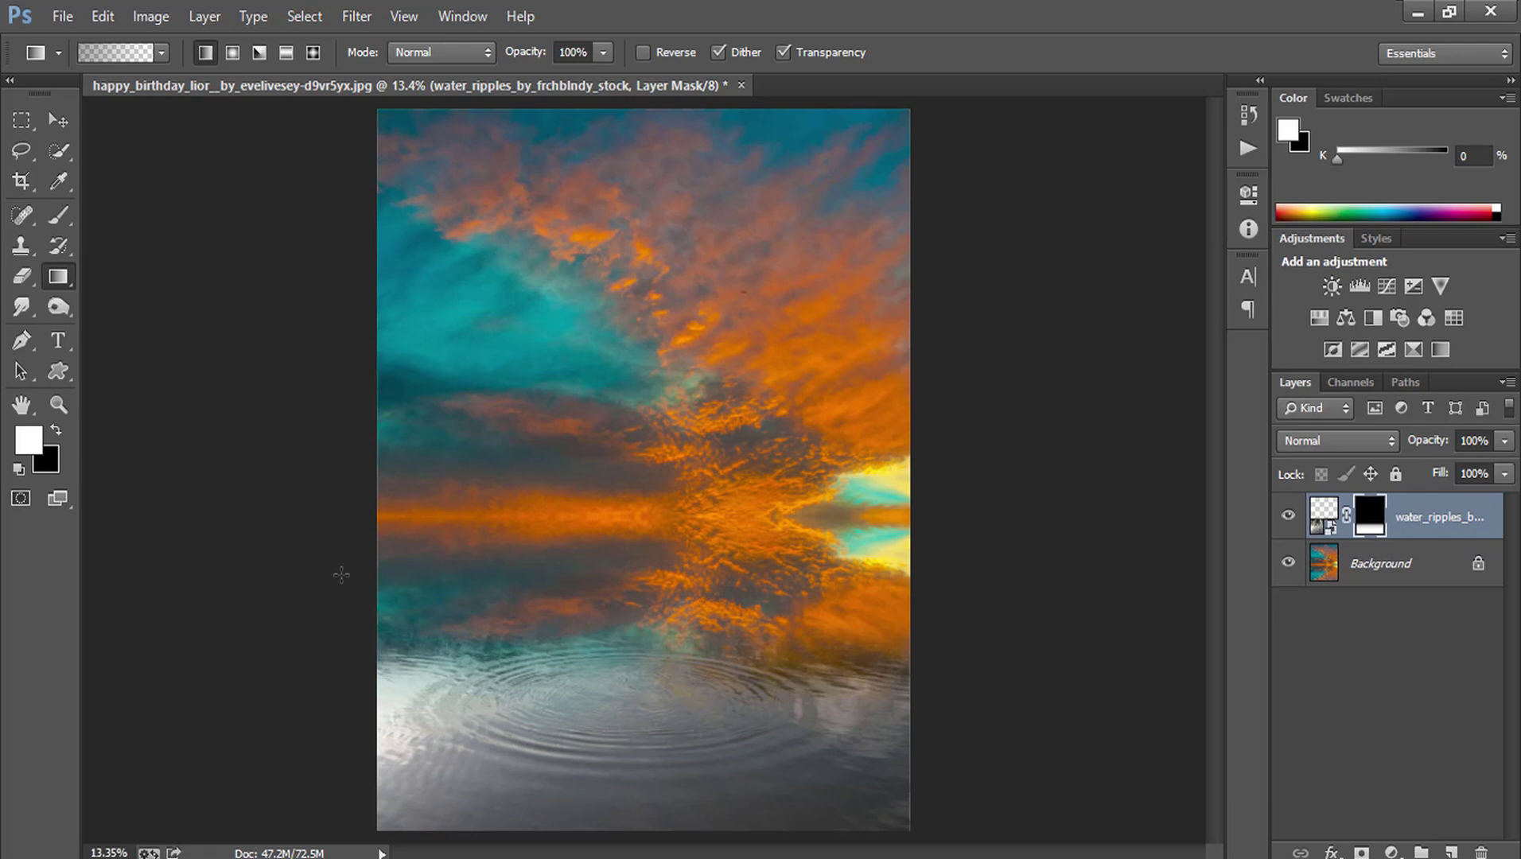
- Camera Raw the water: Temperature +24, Exposure -0.60, Contrast +50, Highlights +12, Vibrance +23
{"action": "left_click", "coordinate": [1322, 513]}
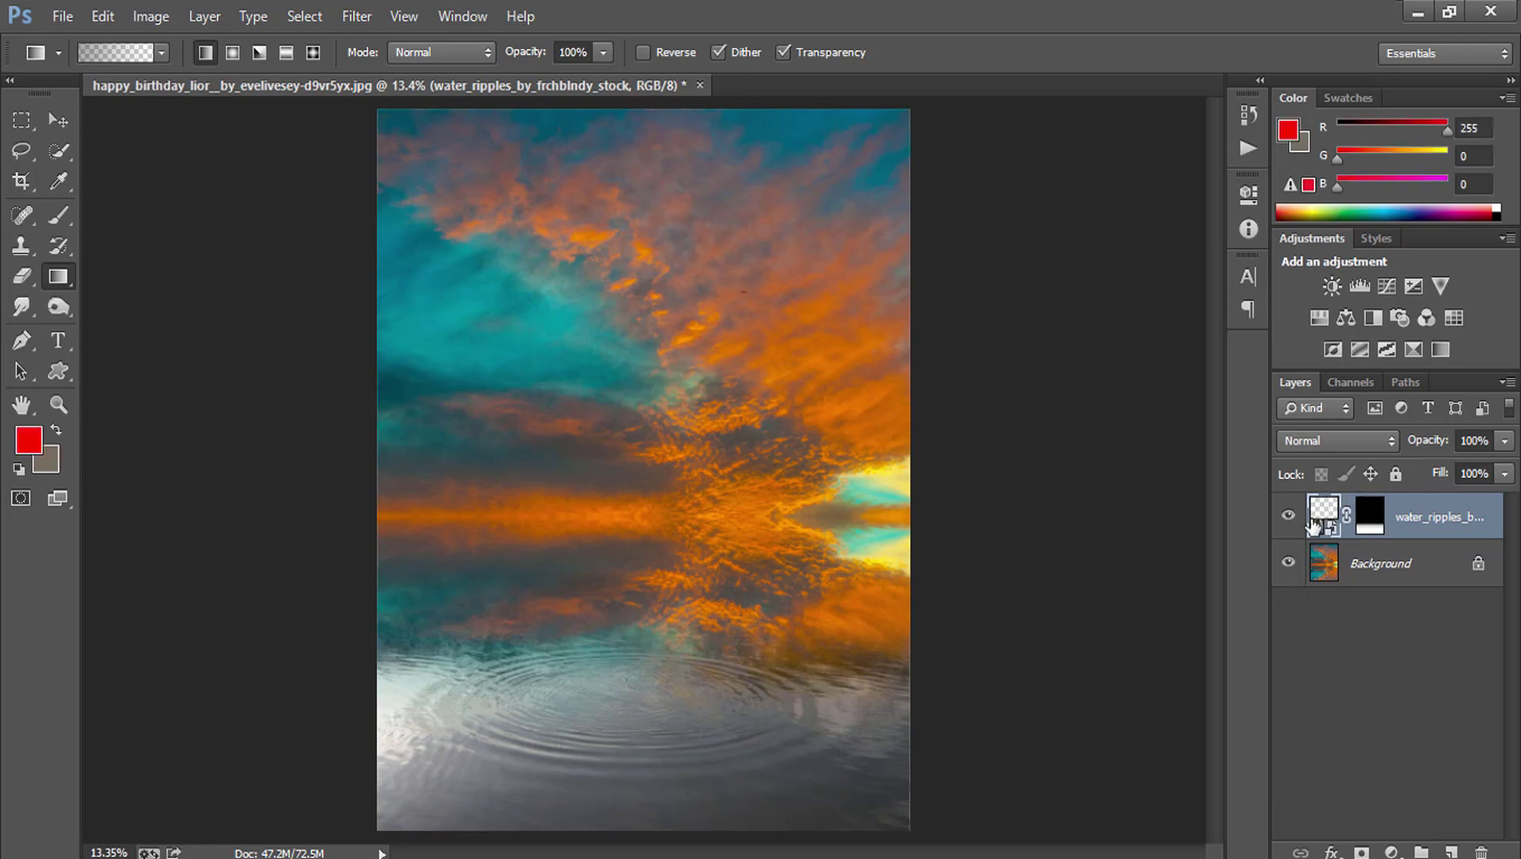
{"action": "left_click", "coordinate": [347, 17]}
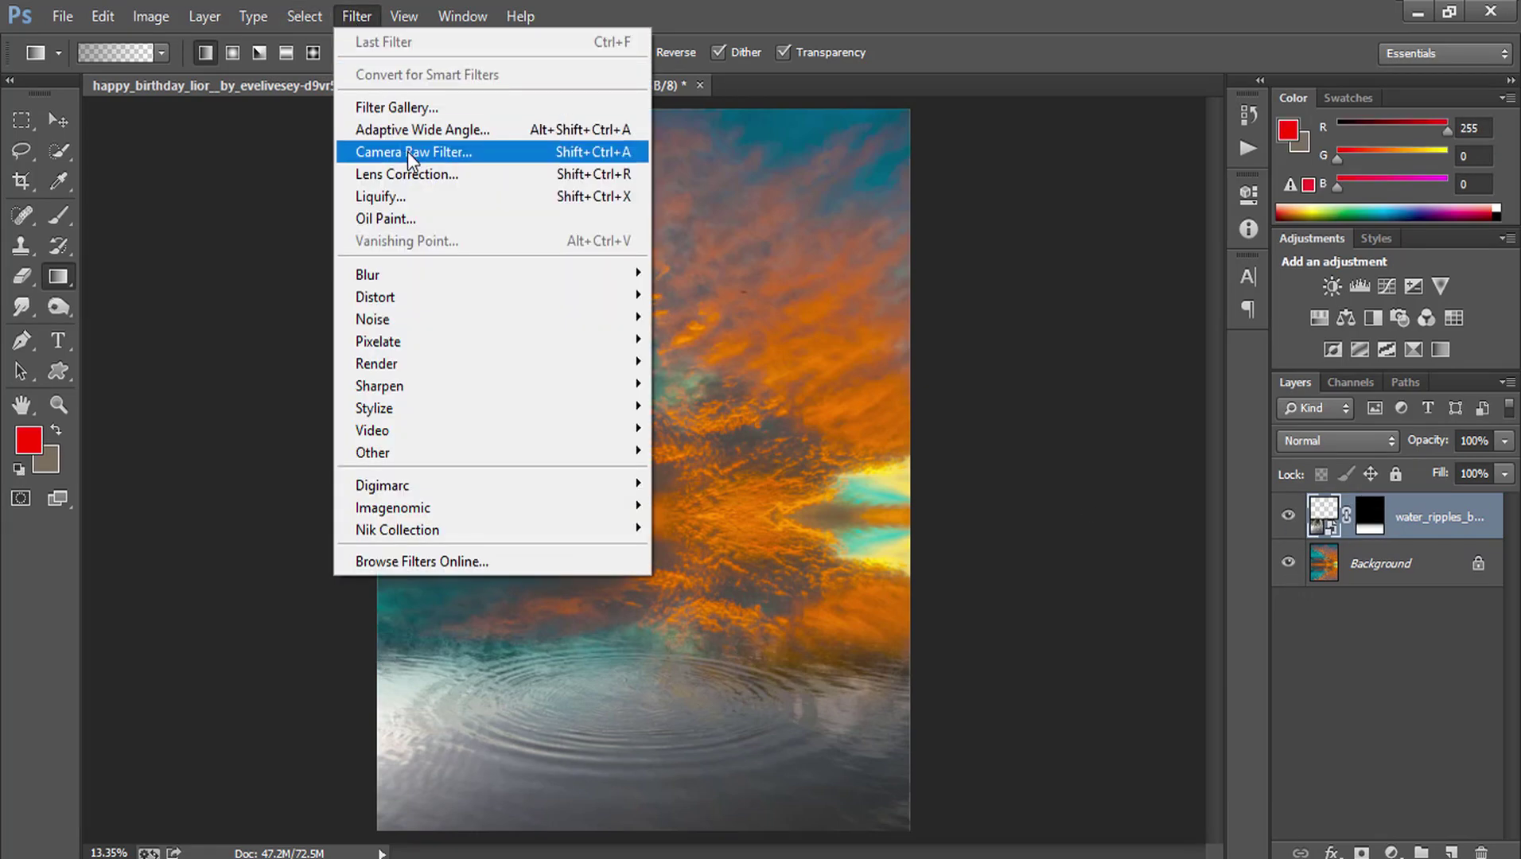
{"action": "left_click", "coordinate": [409, 156]}
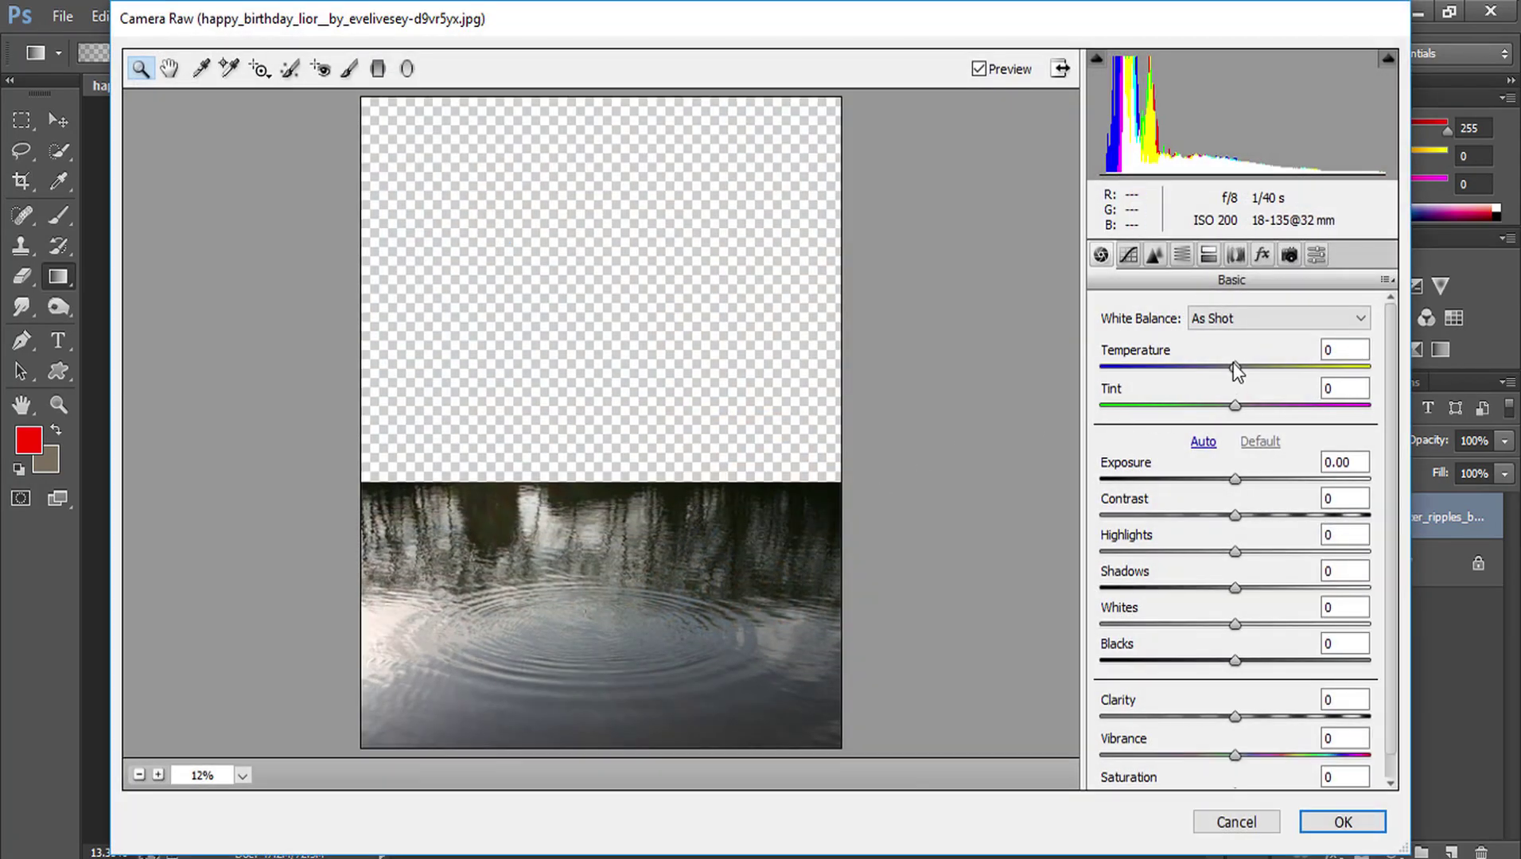
{"action": "left_click_drag", "start_coordinate": [1235, 367], "coordinate": [1268, 366]}
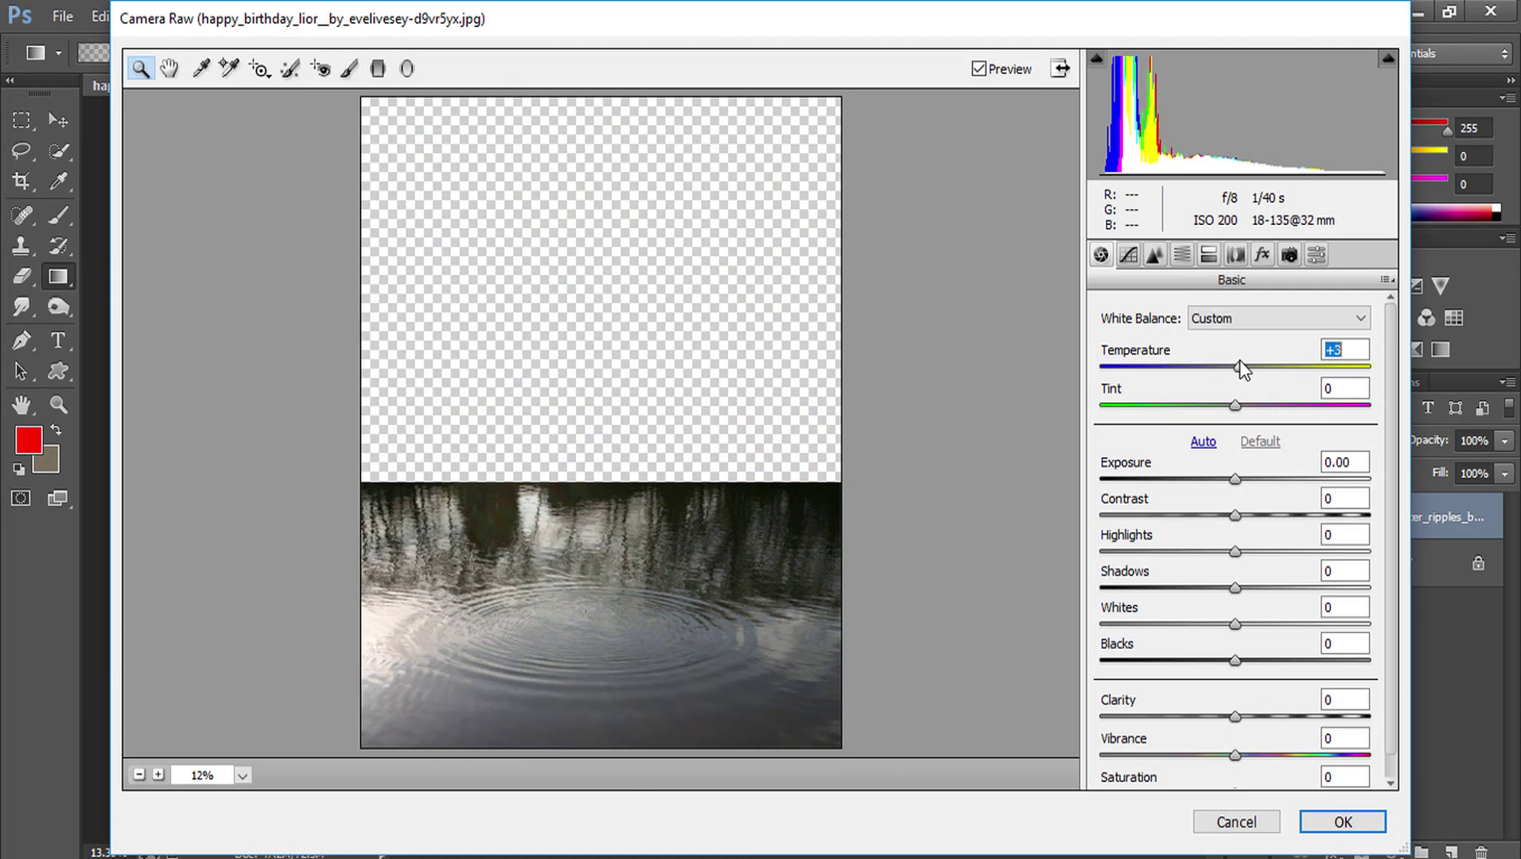
{"action": "left_click_drag", "start_coordinate": [1234, 479], "coordinate": [1233, 480]}
{"action": "left_click", "coordinate": [1220, 479]}
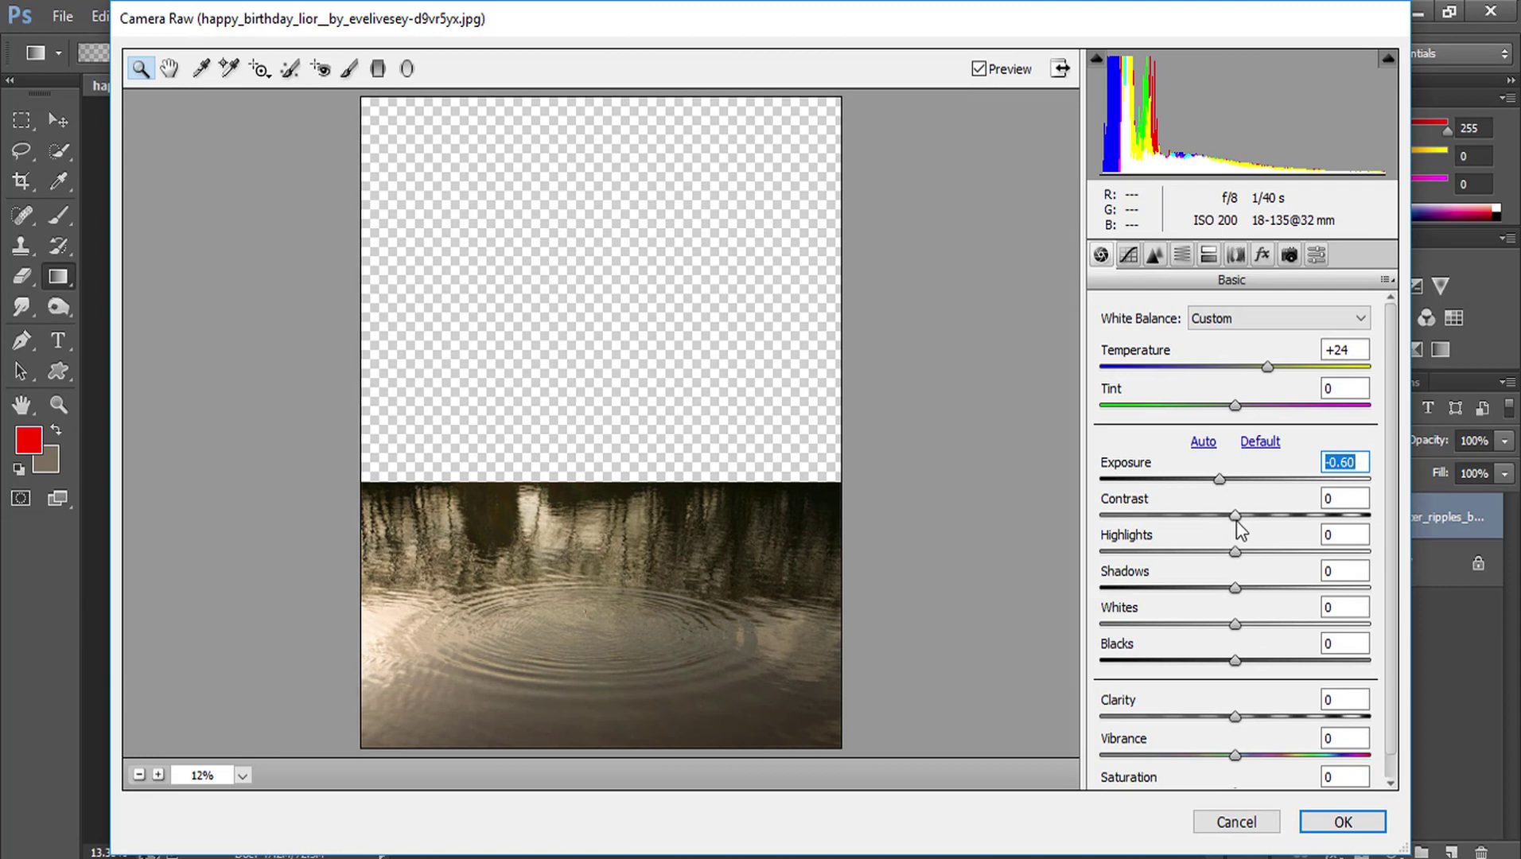
{"action": "left_click_drag", "start_coordinate": [1236, 515], "coordinate": [1304, 515]}
{"action": "left_click", "coordinate": [1240, 553]}
{"action": "mouse_move", "coordinate": [1240, 553]}
{"action": "left_mouse_down"}
{"action": "mouse_move", "coordinate": [1272, 554]}
{"action": "mouse_move", "coordinate": [1253, 554]}
{"action": "left_mouse_up"}
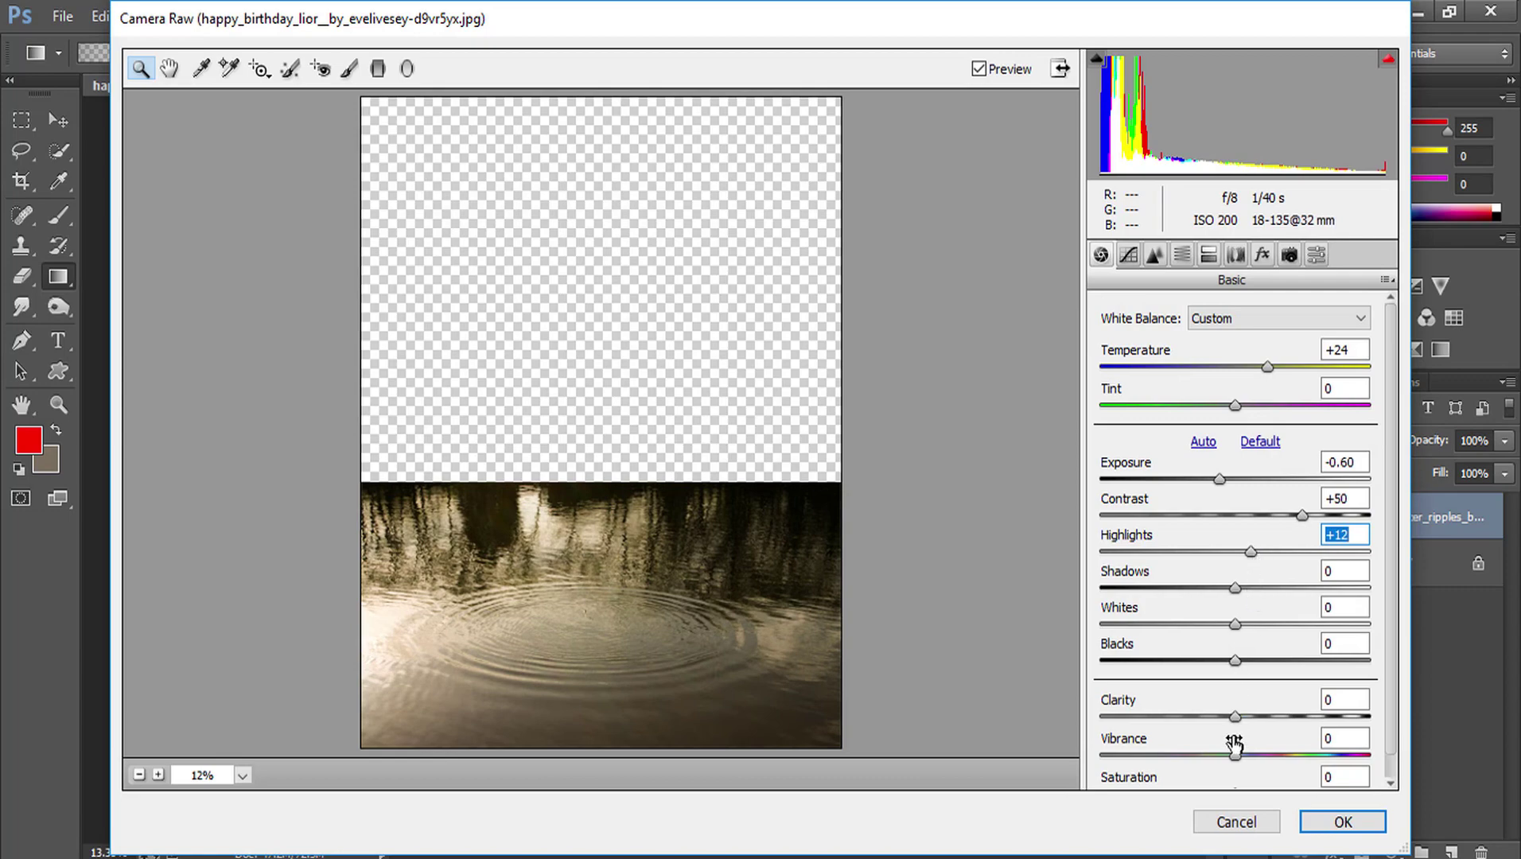
{"action": "mouse_move", "coordinate": [1235, 753]}
{"action": "left_mouse_down"}
{"action": "mouse_move", "coordinate": [1294, 755]}
{"action": "mouse_move", "coordinate": [1212, 754]}
{"action": "mouse_move", "coordinate": [1266, 754]}
{"action": "left_mouse_up"}
{"action": "left_click", "coordinate": [1342, 822]}
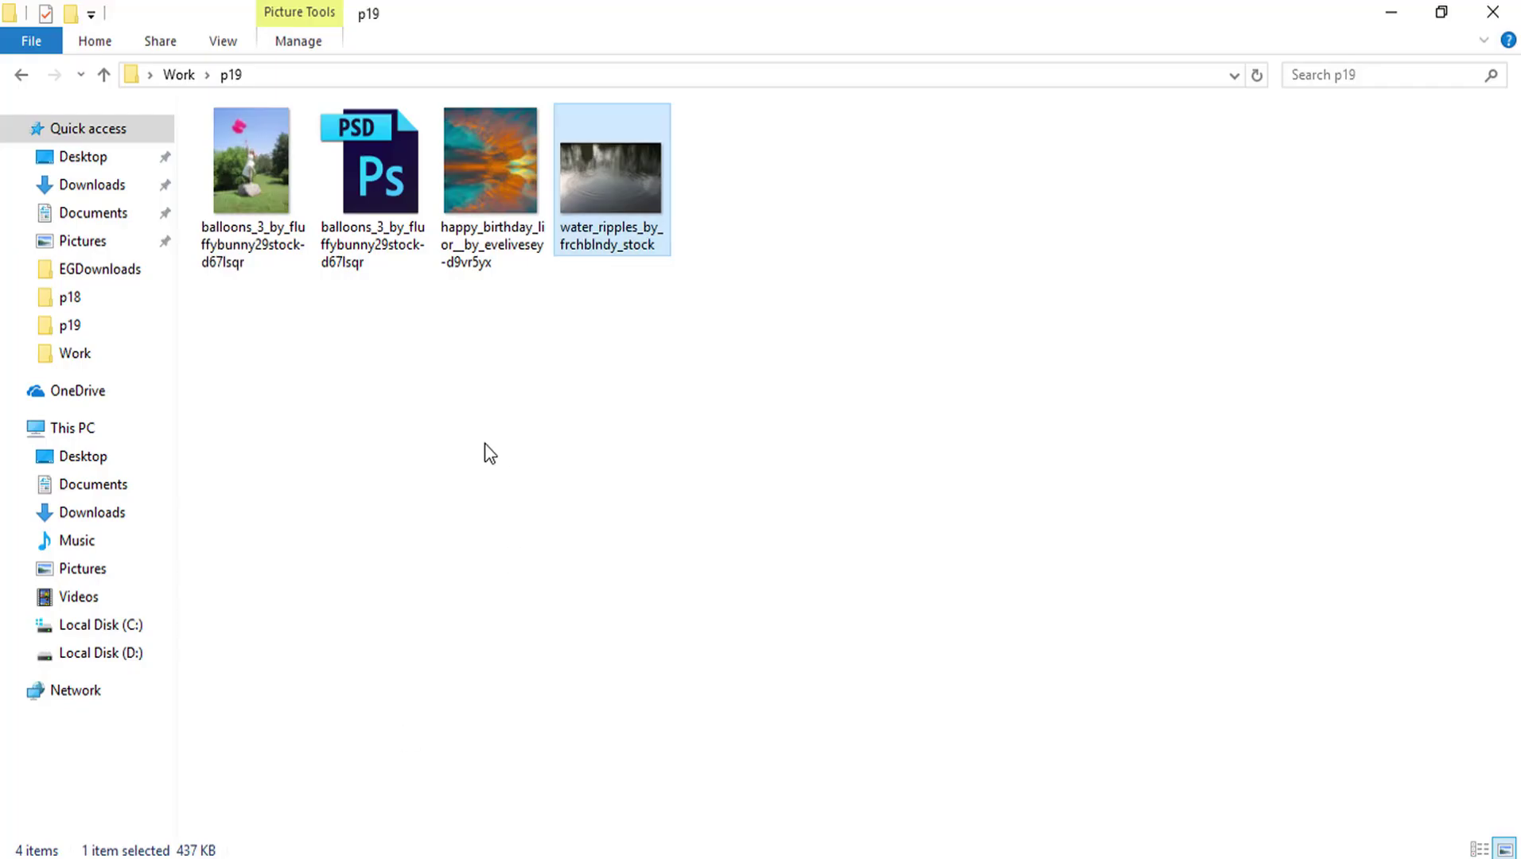
- Open balloons_3 PSD and toggle its Background layers to inspect the girl's mask
{"action": "left_click", "coordinate": [381, 199]}
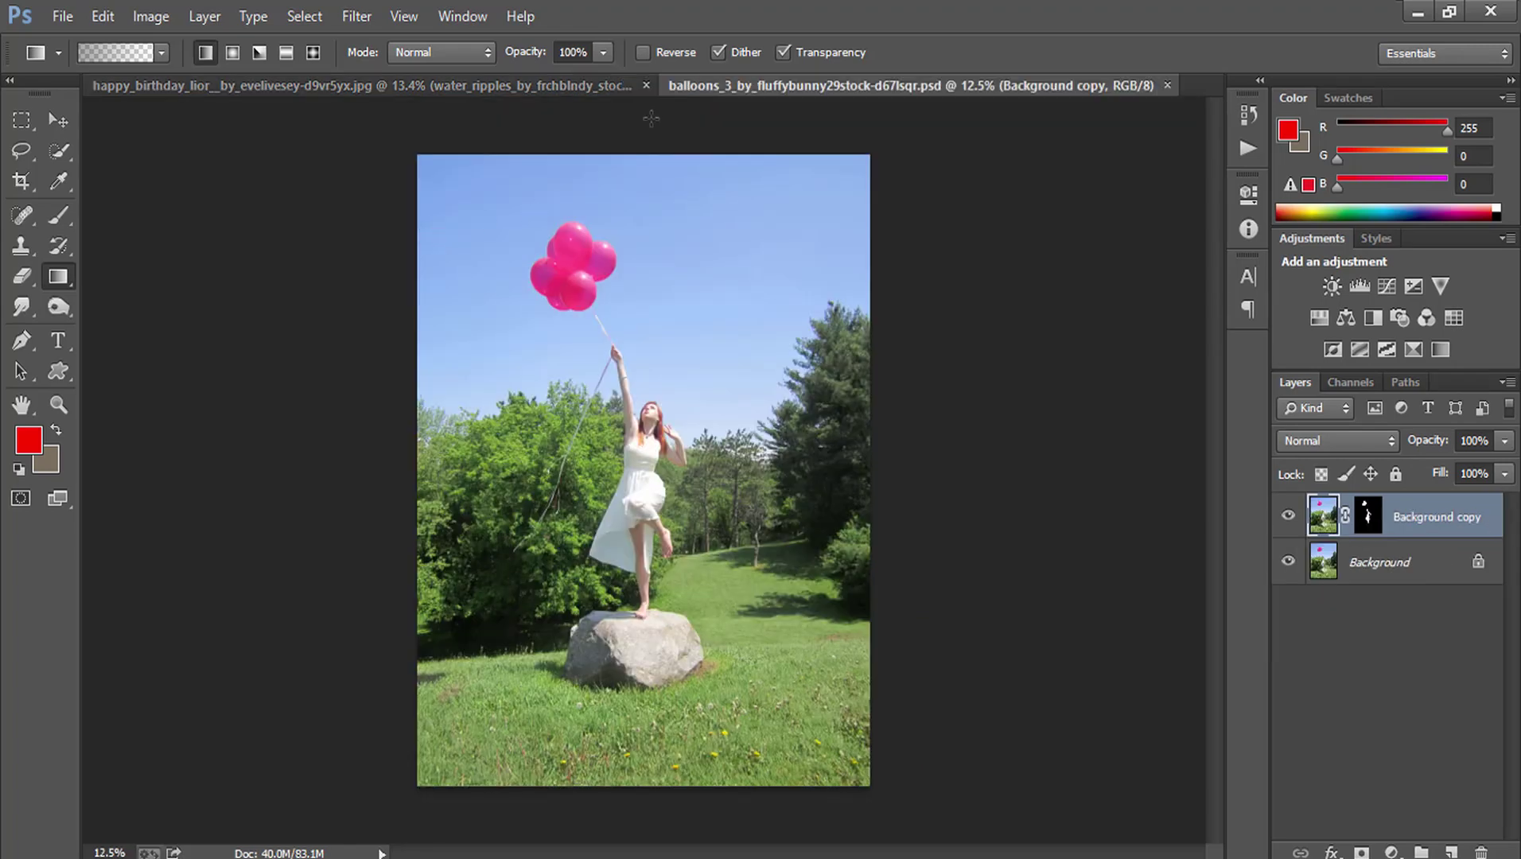
{"action": "left_click", "coordinate": [1289, 519]}
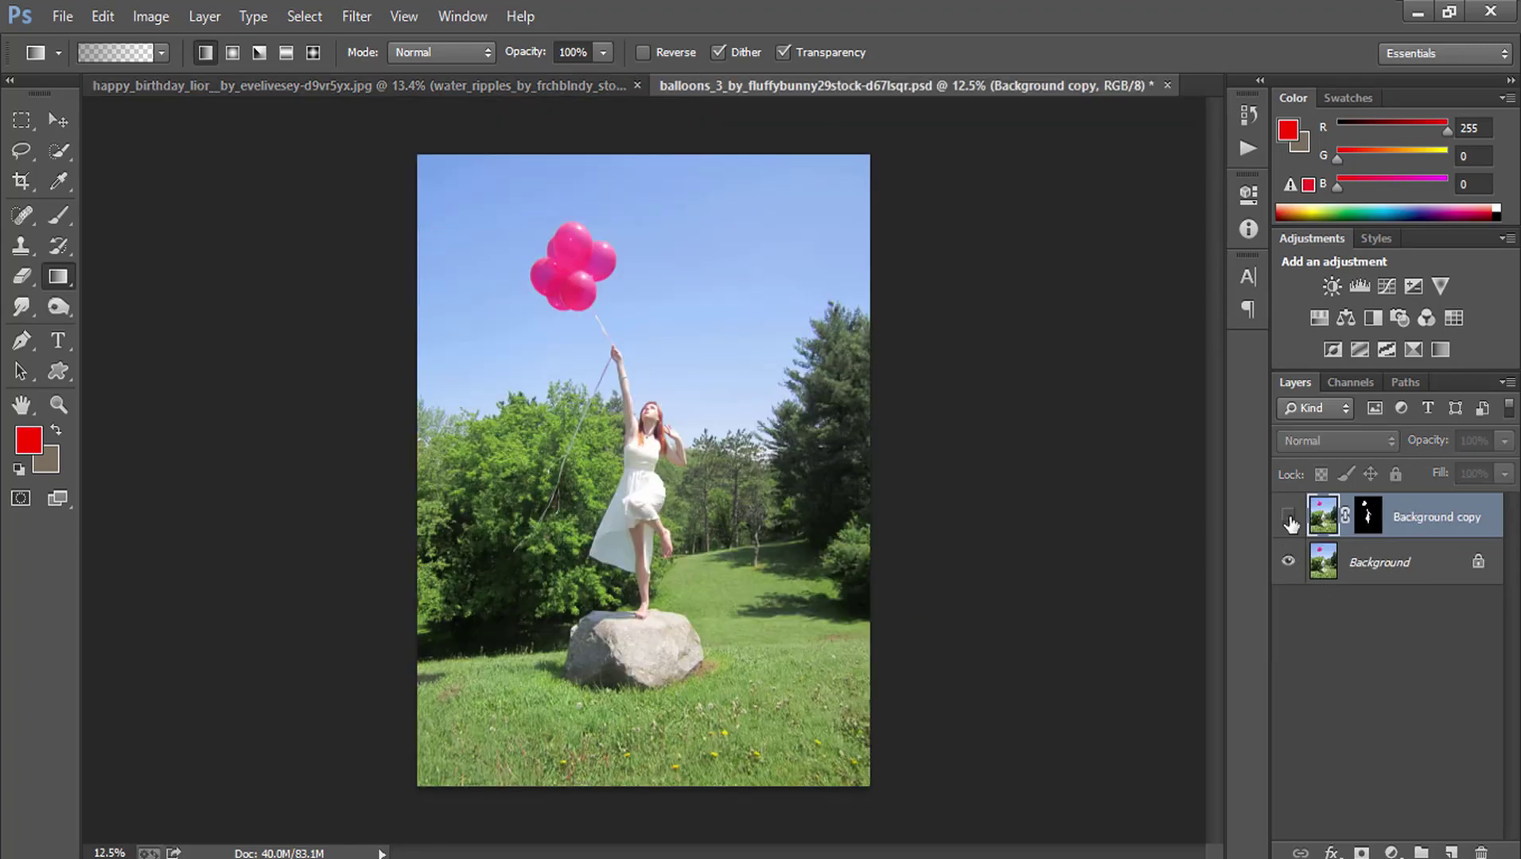
{"action": "left_click", "coordinate": [1288, 517]}
{"action": "left_click", "coordinate": [1288, 561]}
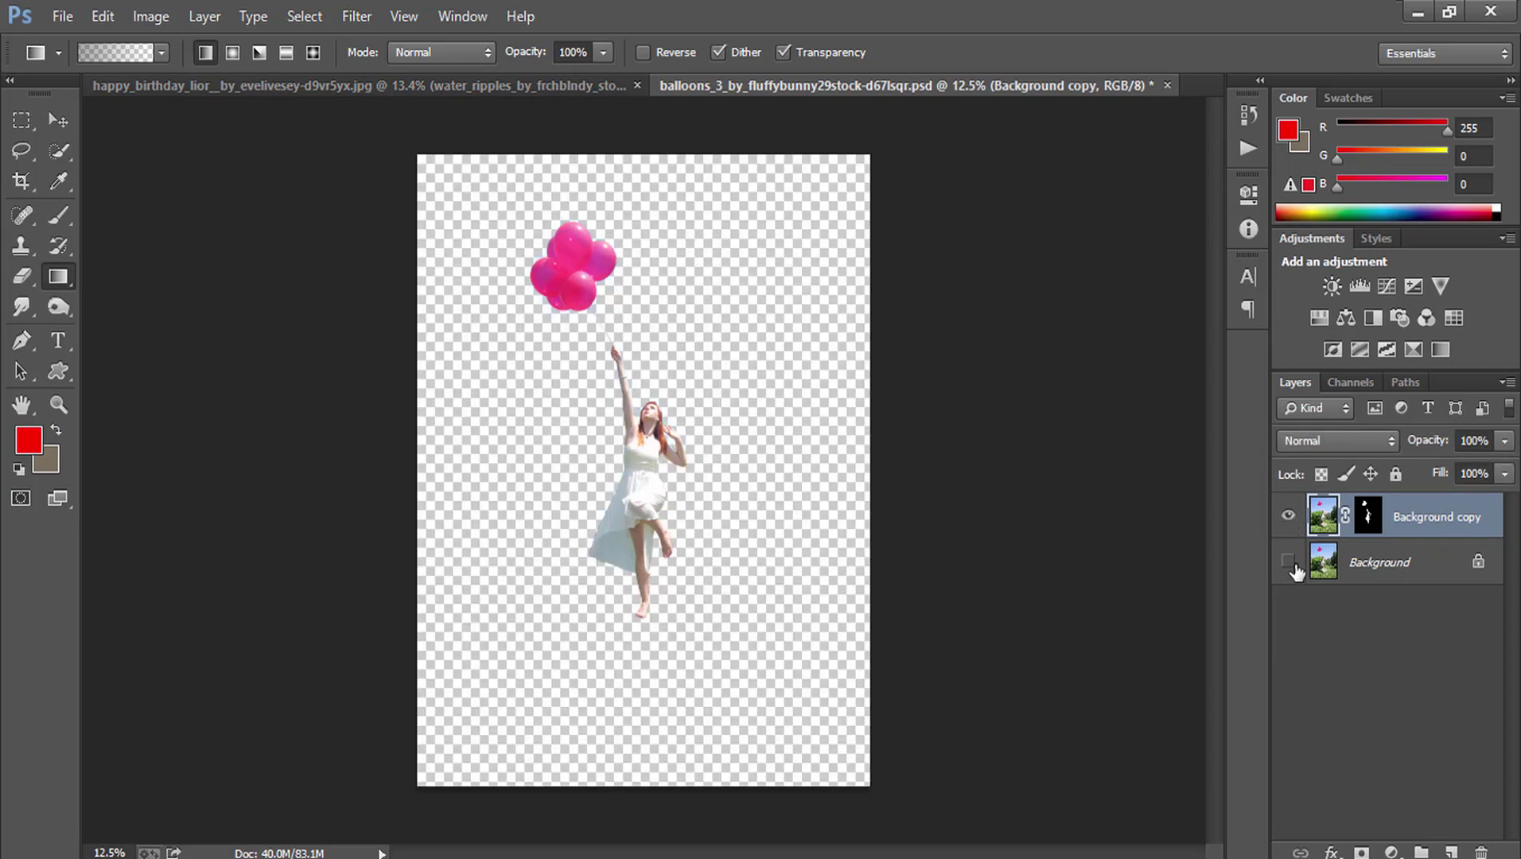
{"action": "left_click", "coordinate": [1289, 562]}
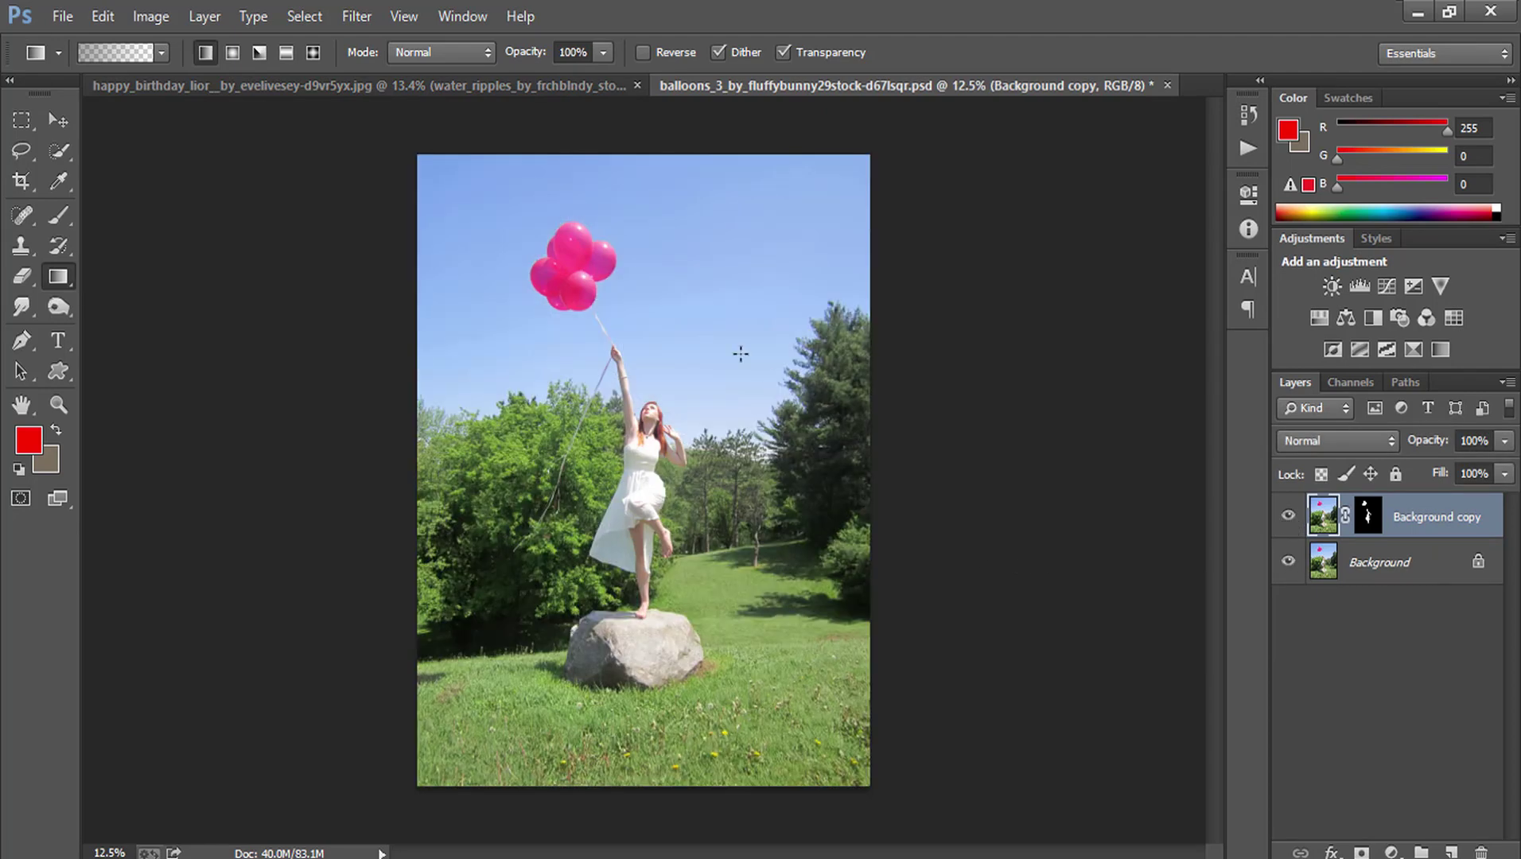
{"action": "left_click", "coordinate": [1289, 563]}
{"action": "left_click", "coordinate": [504, 85]}
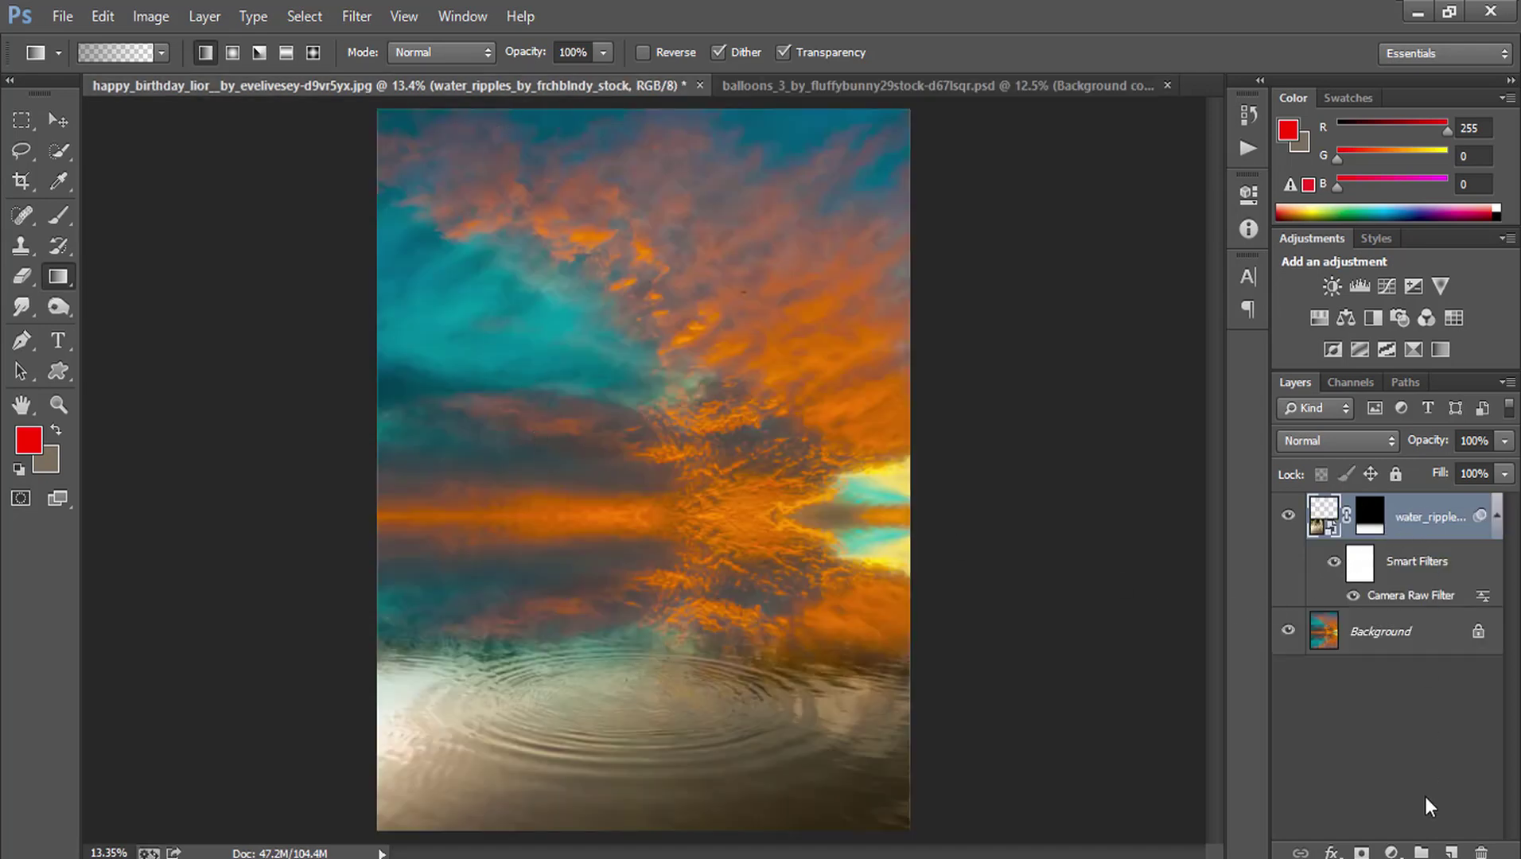
- Merge the composite into new Layer 1 via Apply Image (Multiply) and duplicate it as Layer 1 copy
{"action": "left_click", "coordinate": [1451, 852]}
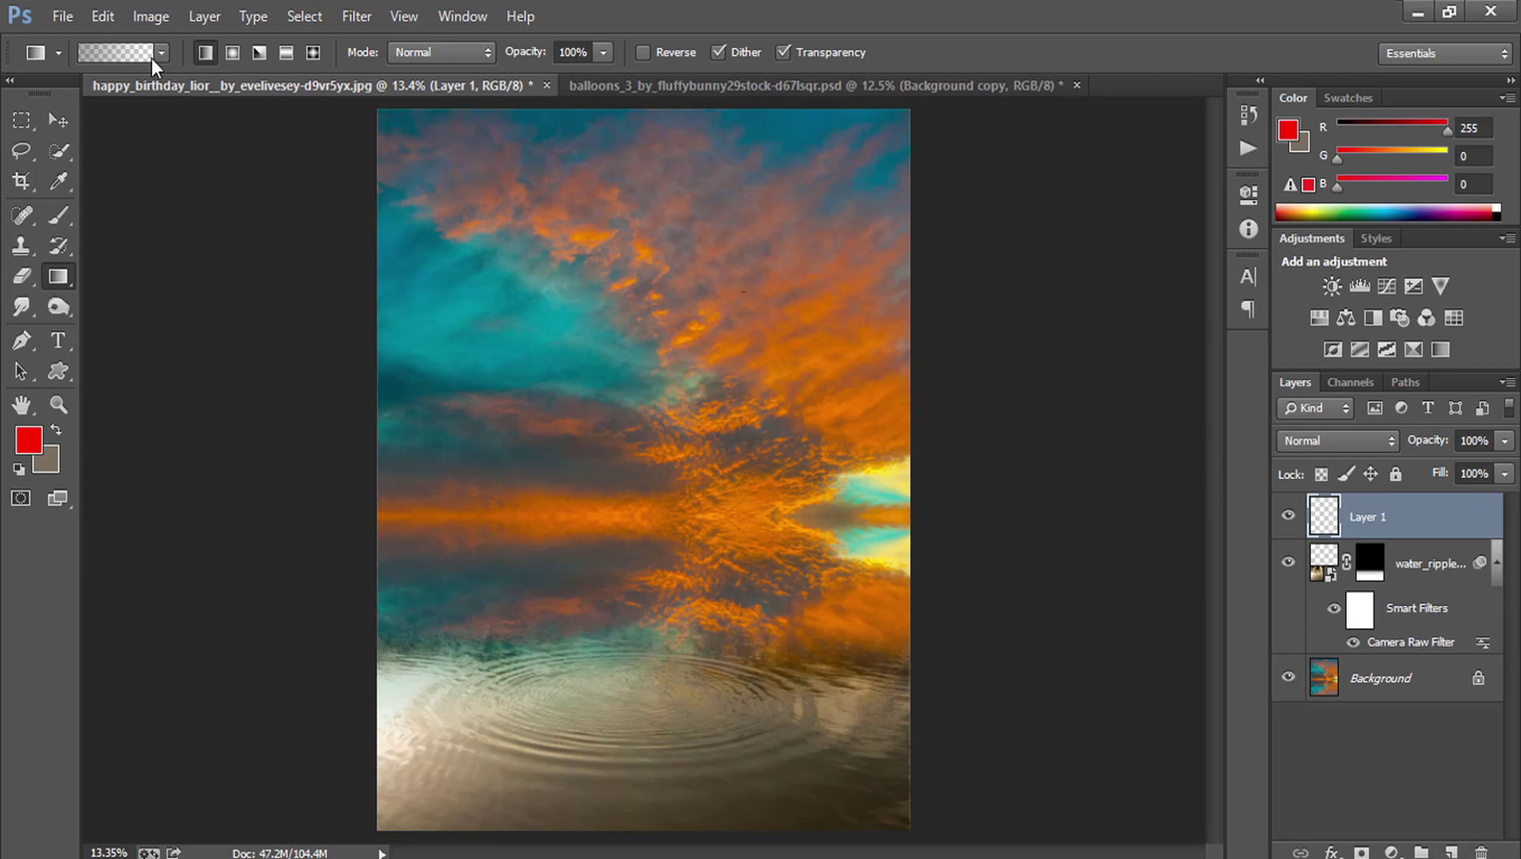
{"action": "left_click", "coordinate": [150, 16]}
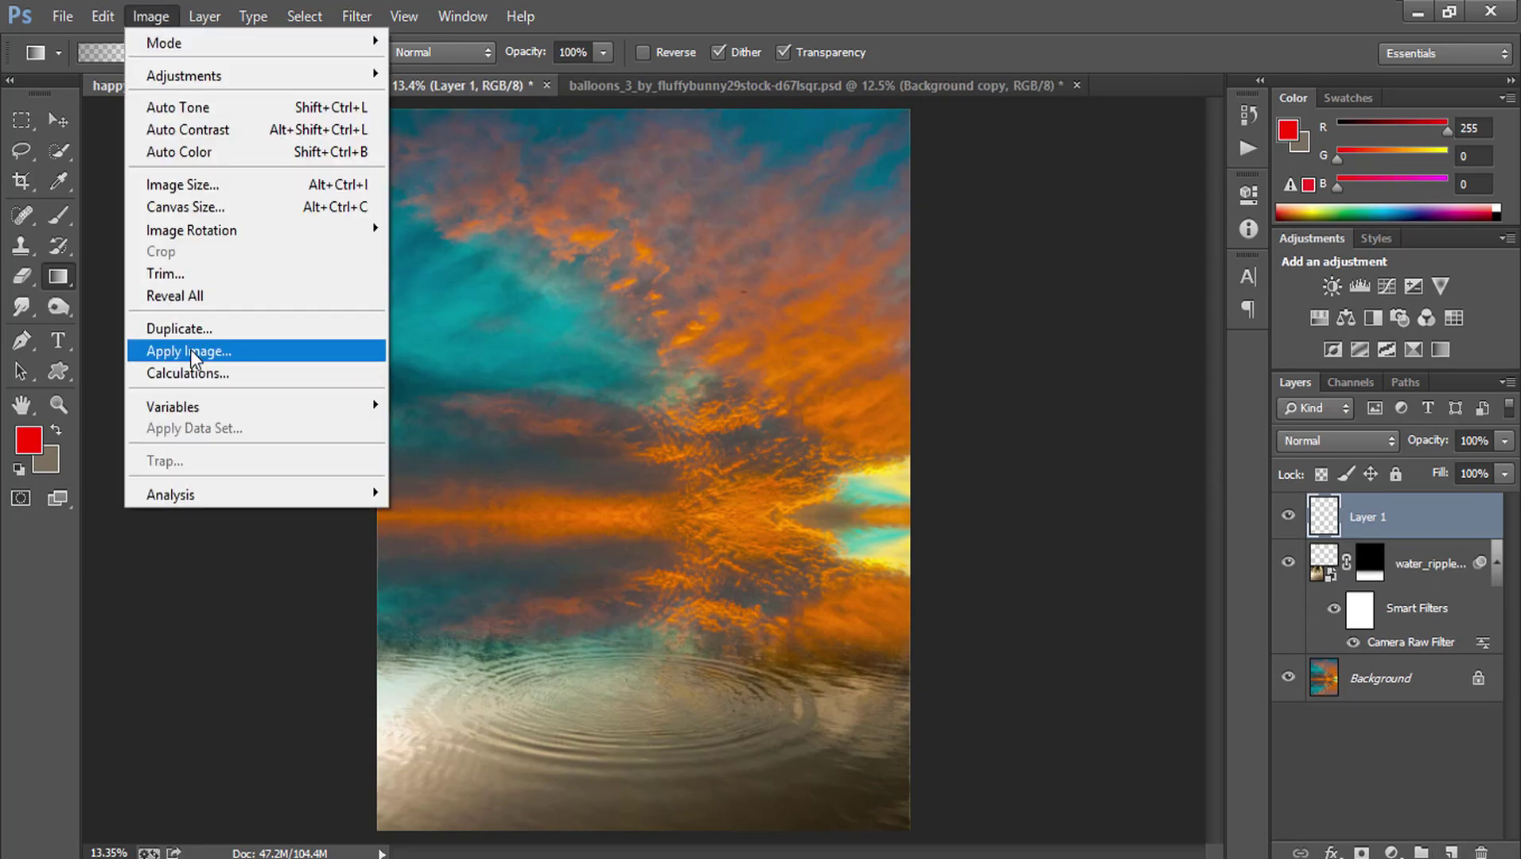
{"action": "left_click", "coordinate": [192, 353]}
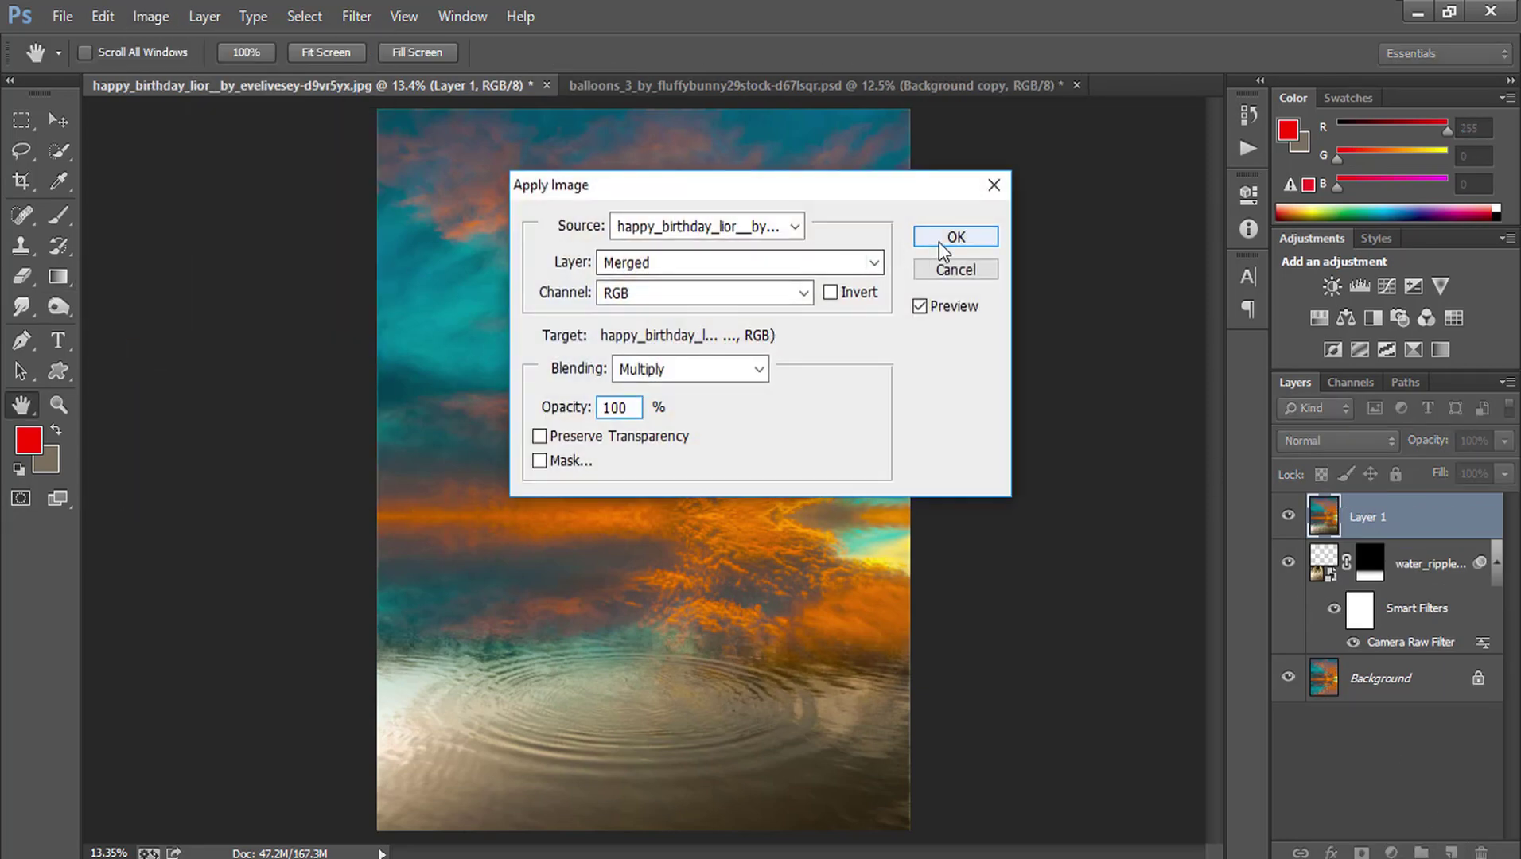
{"action": "left_click", "coordinate": [955, 237]}
{"action": "key", "text": "g"}
{"action": "left_click_drag", "start_coordinate": [1380, 517], "coordinate": [1452, 851]}
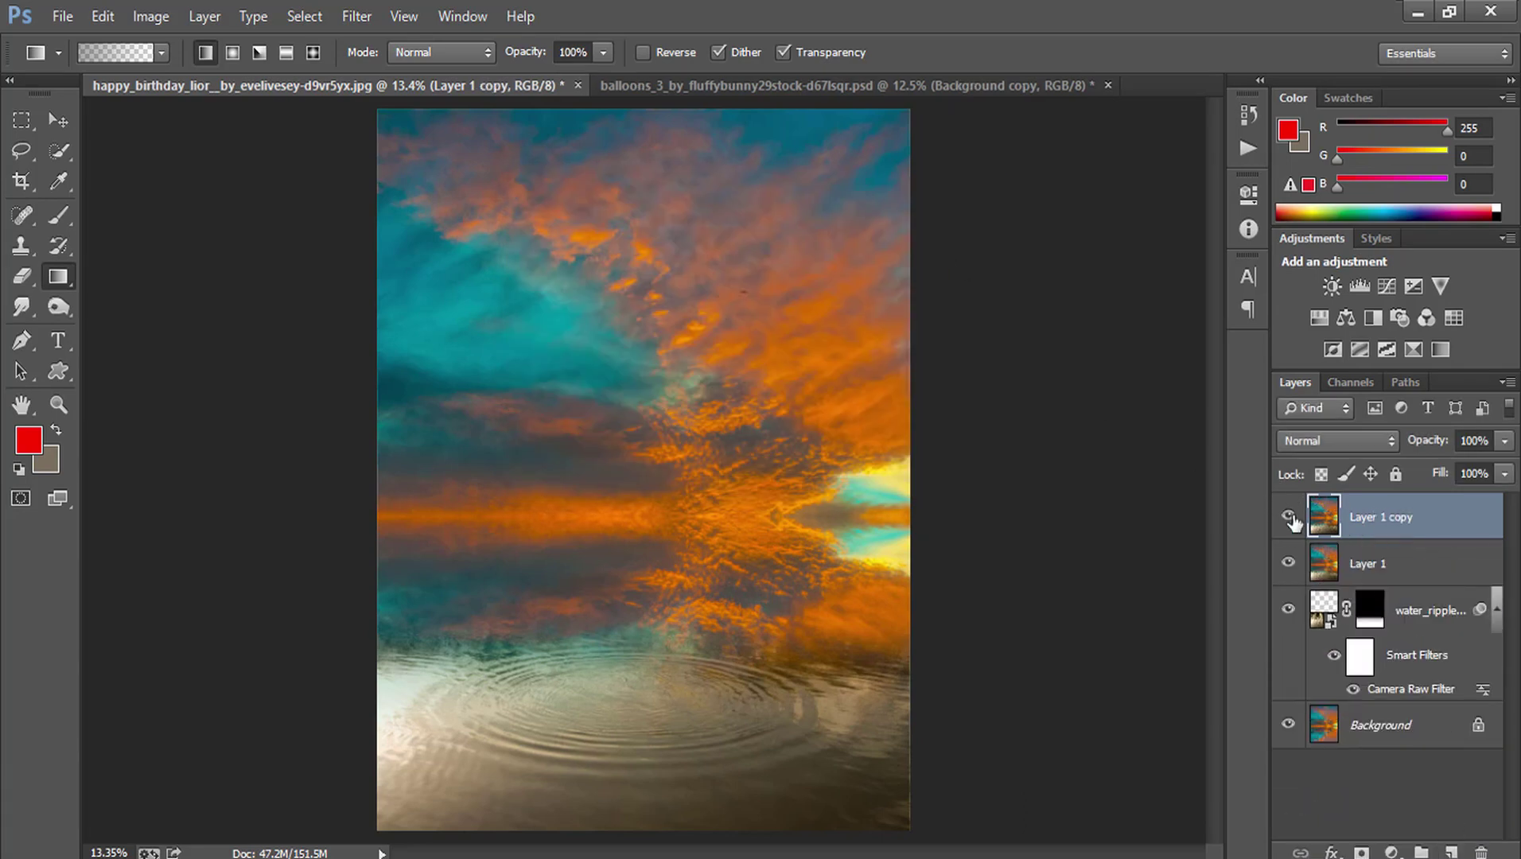
{"action": "left_click", "coordinate": [357, 16]}
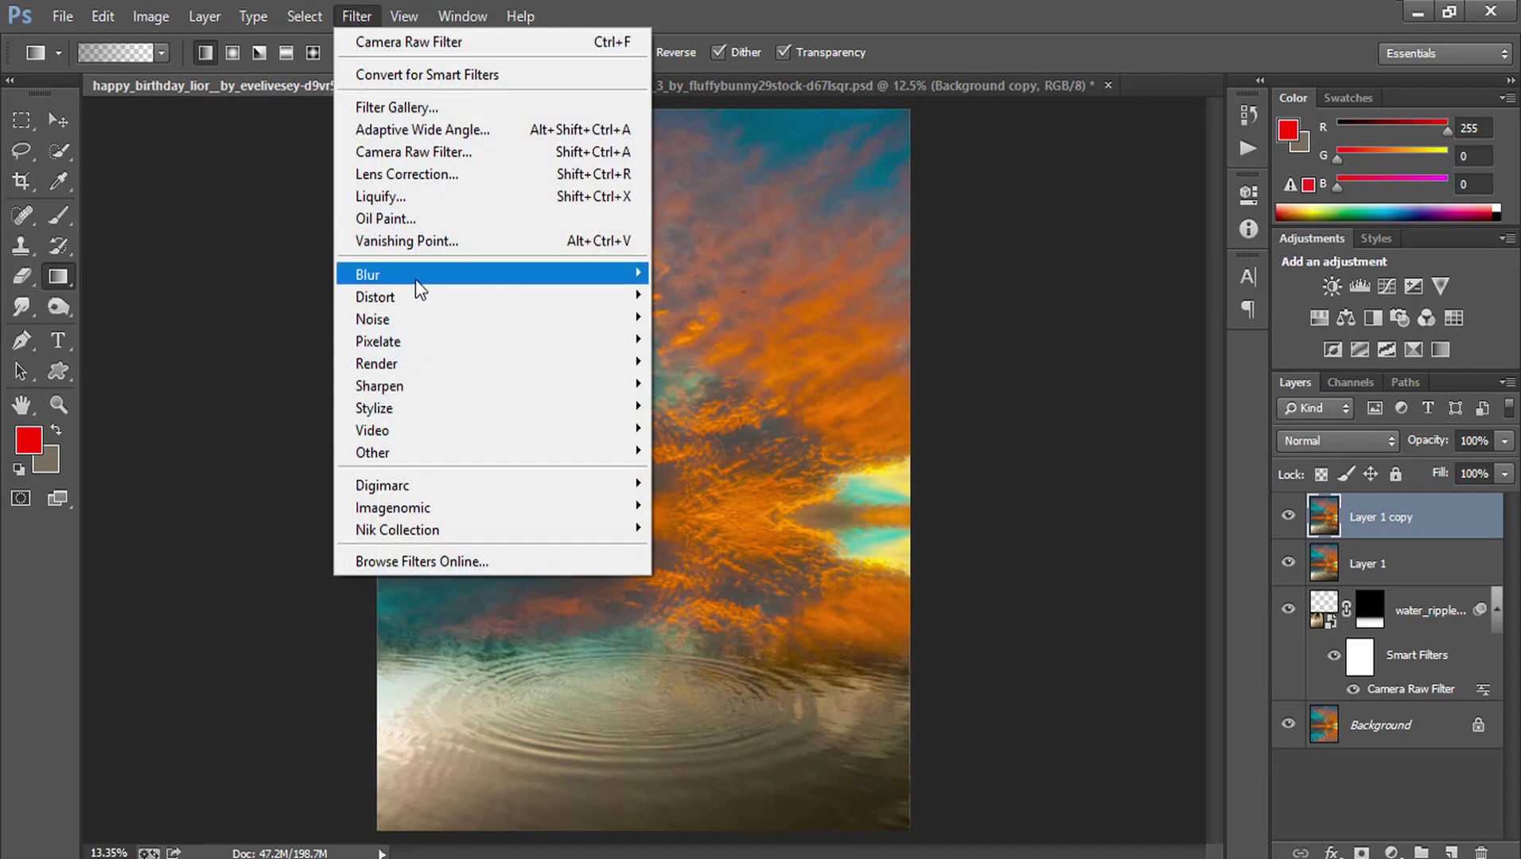
{"action": "mouse_move", "coordinate": [487, 274]}
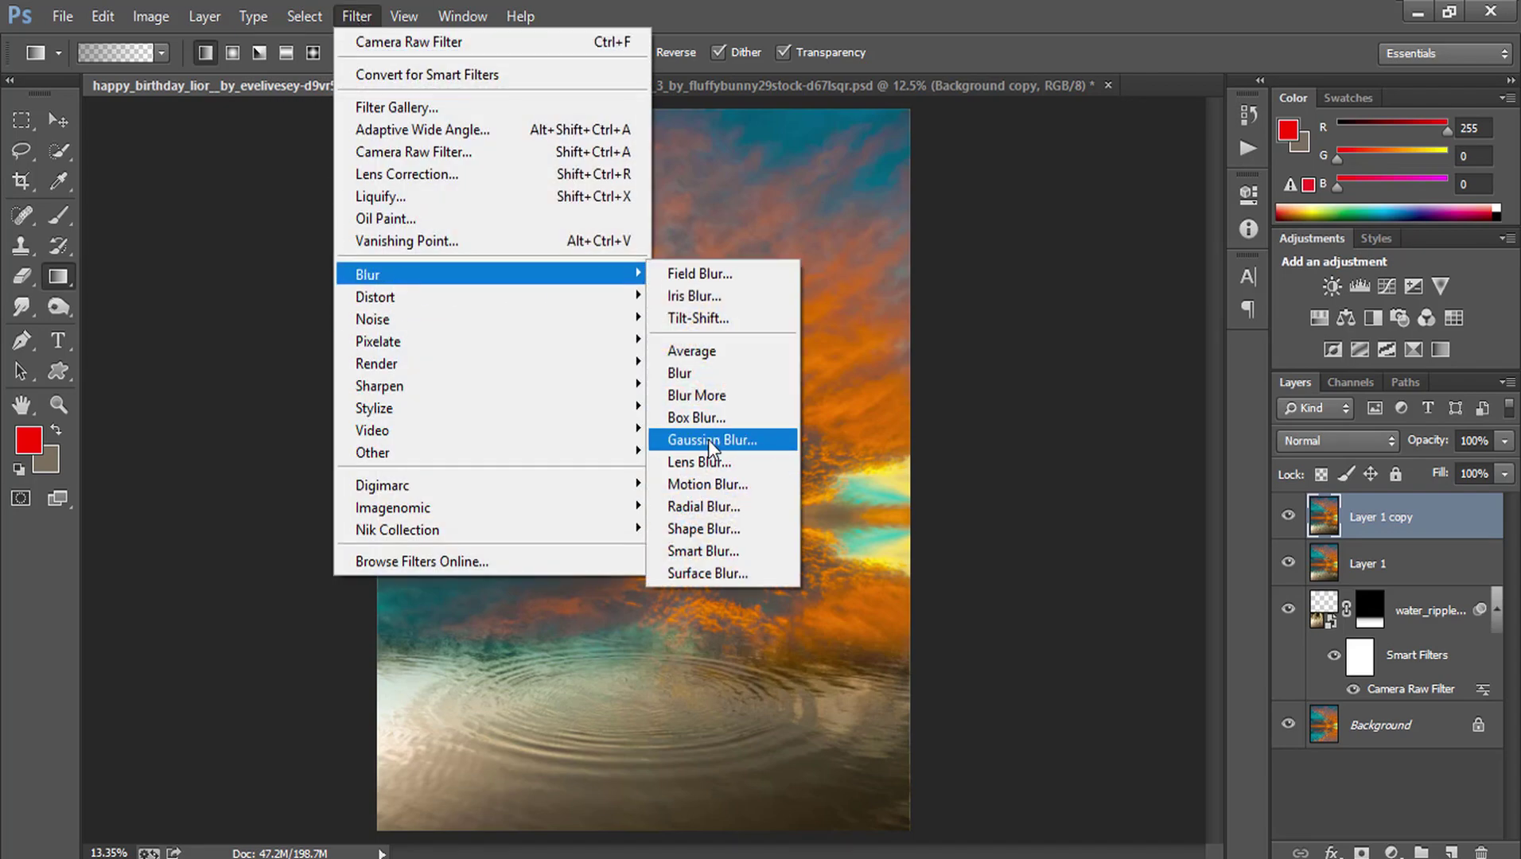
- Gaussian-blur Layer 1 copy with a reduced radius
{"action": "left_click", "coordinate": [728, 455]}
{"action": "mouse_move", "coordinate": [1069, 557]}
{"action": "left_mouse_down"}
{"action": "mouse_move", "coordinate": [1018, 557]}
{"action": "mouse_move", "coordinate": [1041, 557]}
{"action": "left_mouse_up"}
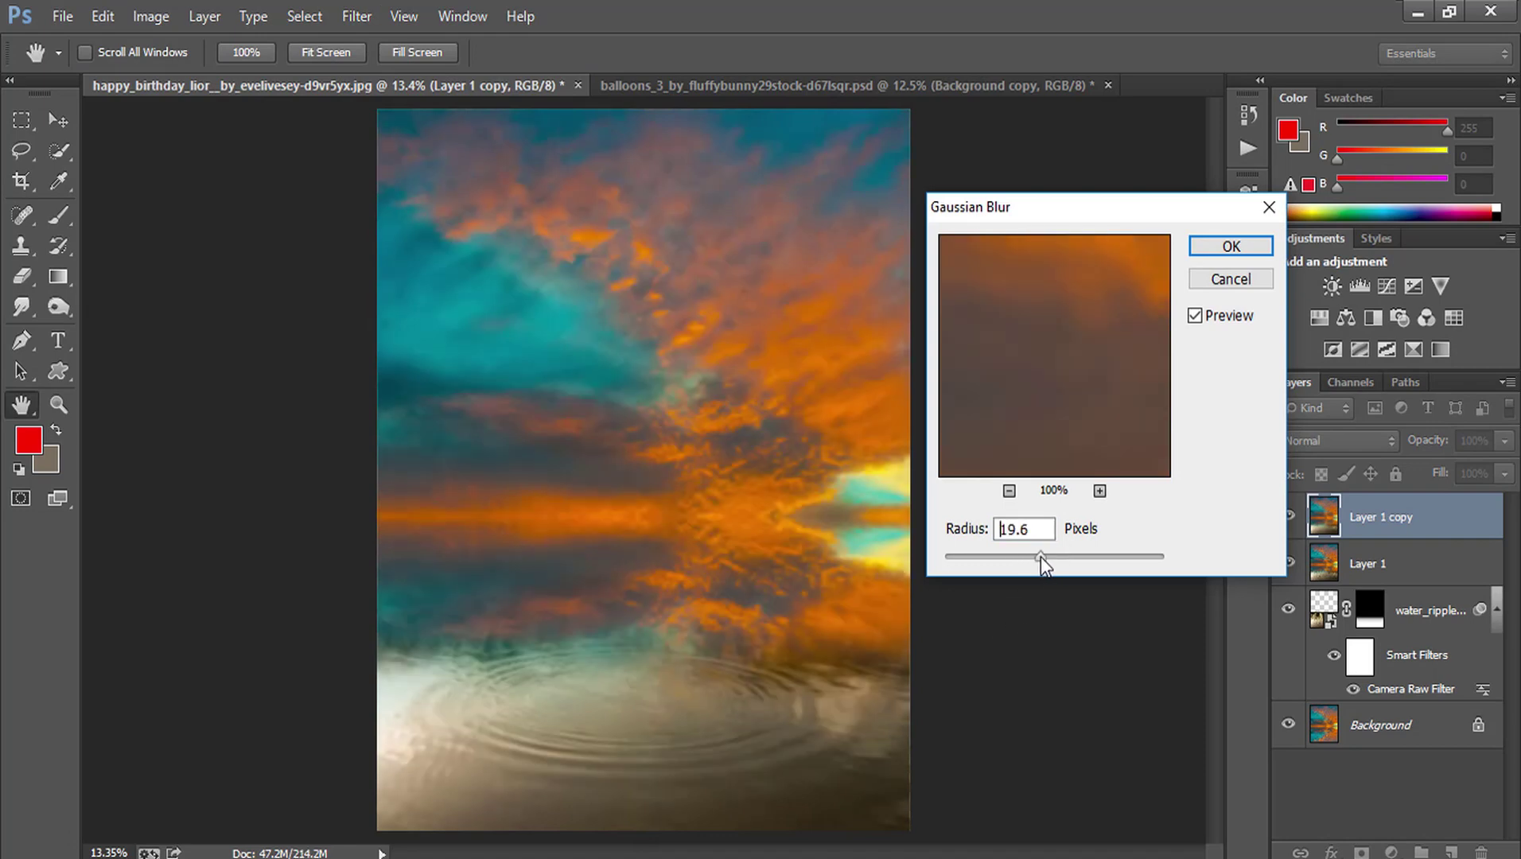
{"action": "left_click", "coordinate": [1229, 245]}
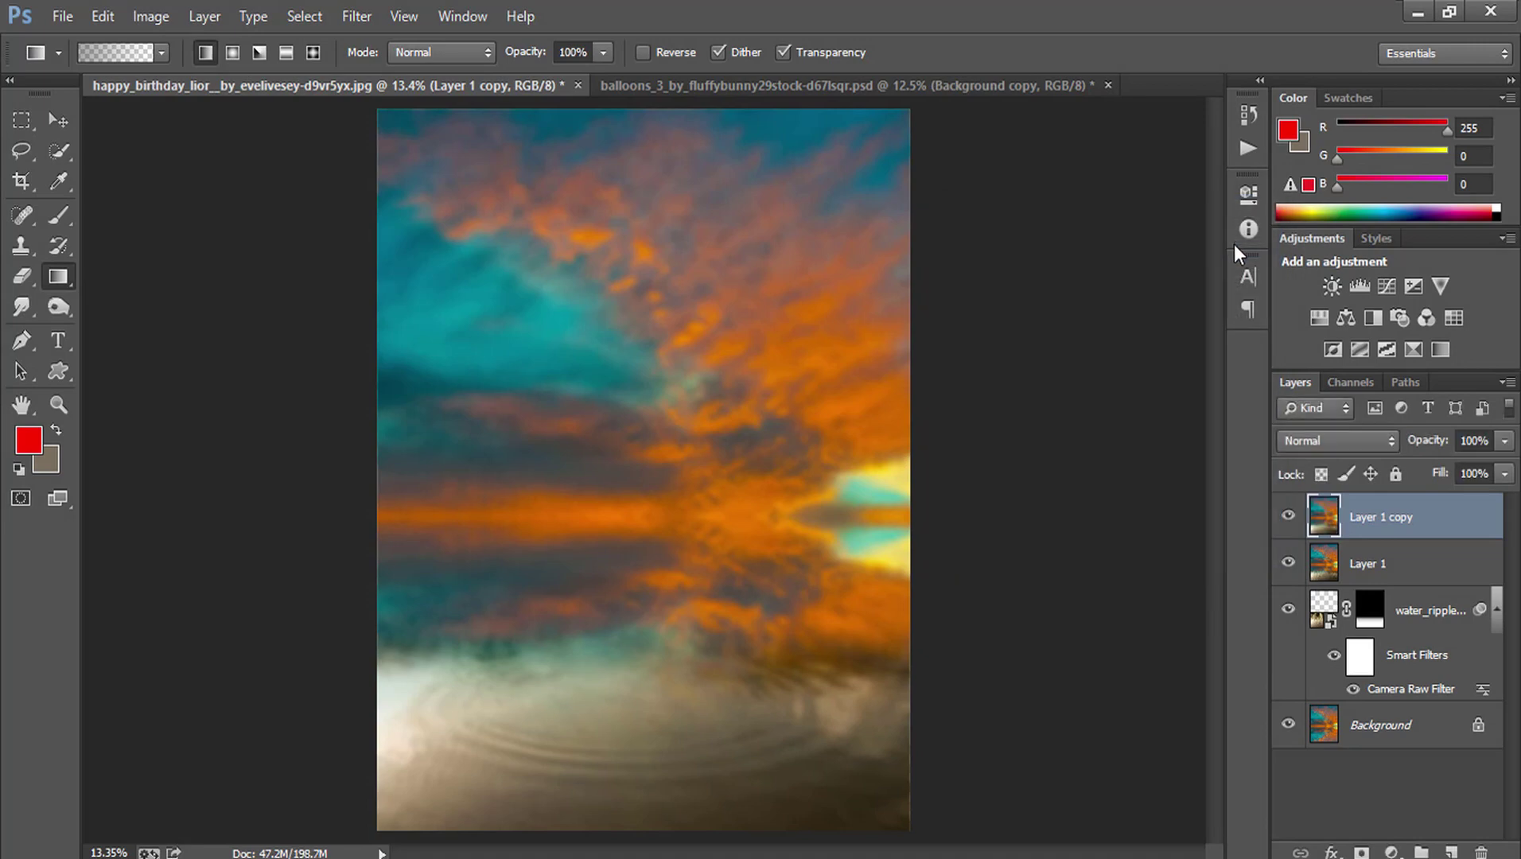
- Mask Layer 1 copy with upward gradients so the bottom water stays sharp
{"action": "left_click", "coordinate": [1362, 850]}
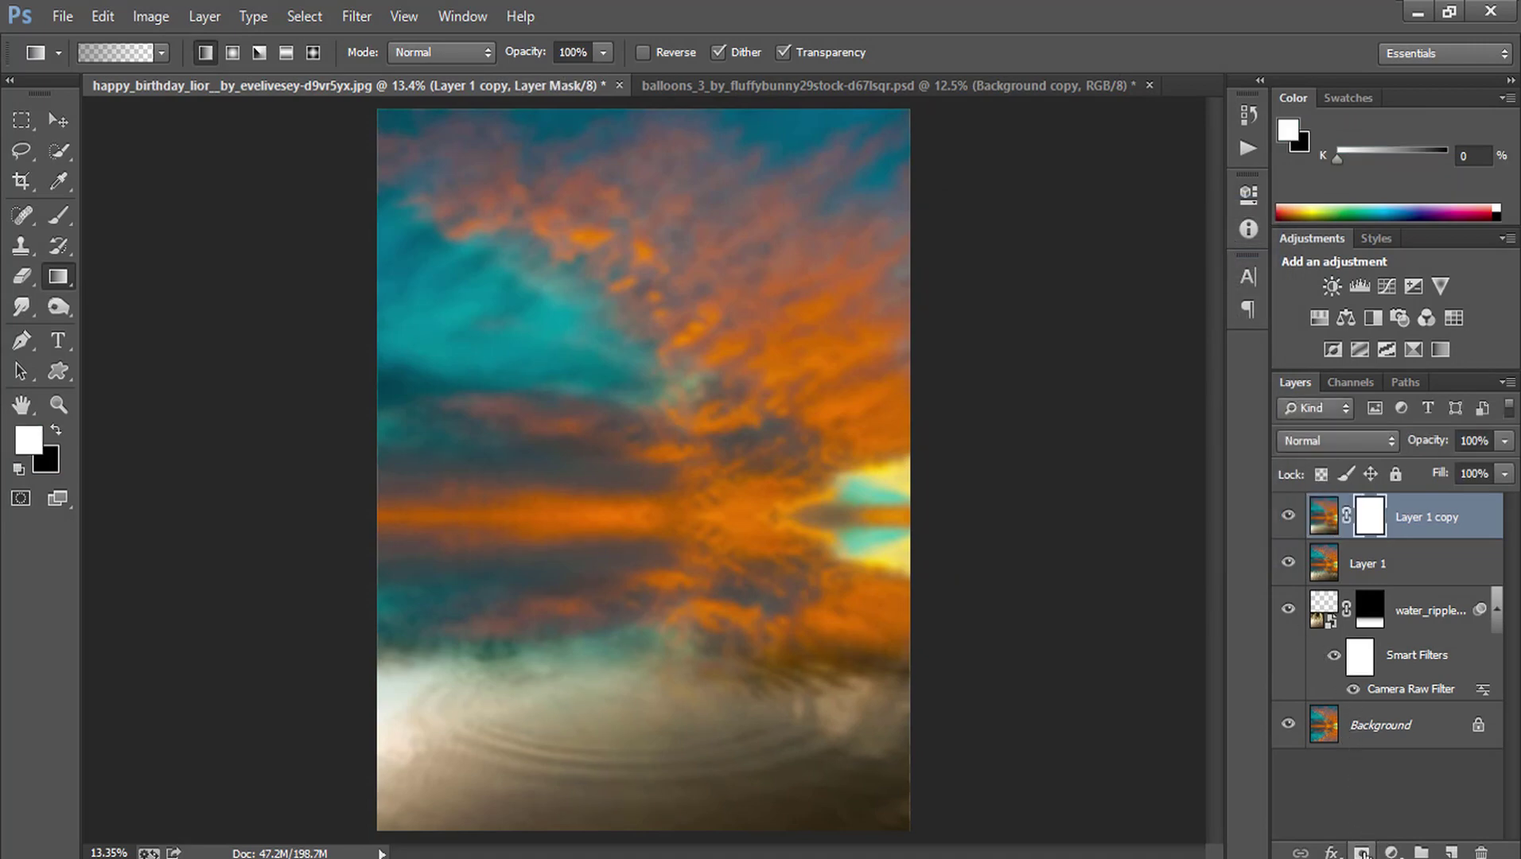
{"action": "right_click", "coordinate": [53, 278]}
{"action": "left_click", "coordinate": [125, 277]}
{"action": "left_click_drag", "start_coordinate": [600, 698], "coordinate": [602, 836]}
{"action": "left_click_drag", "start_coordinate": [614, 689], "coordinate": [633, 588]}
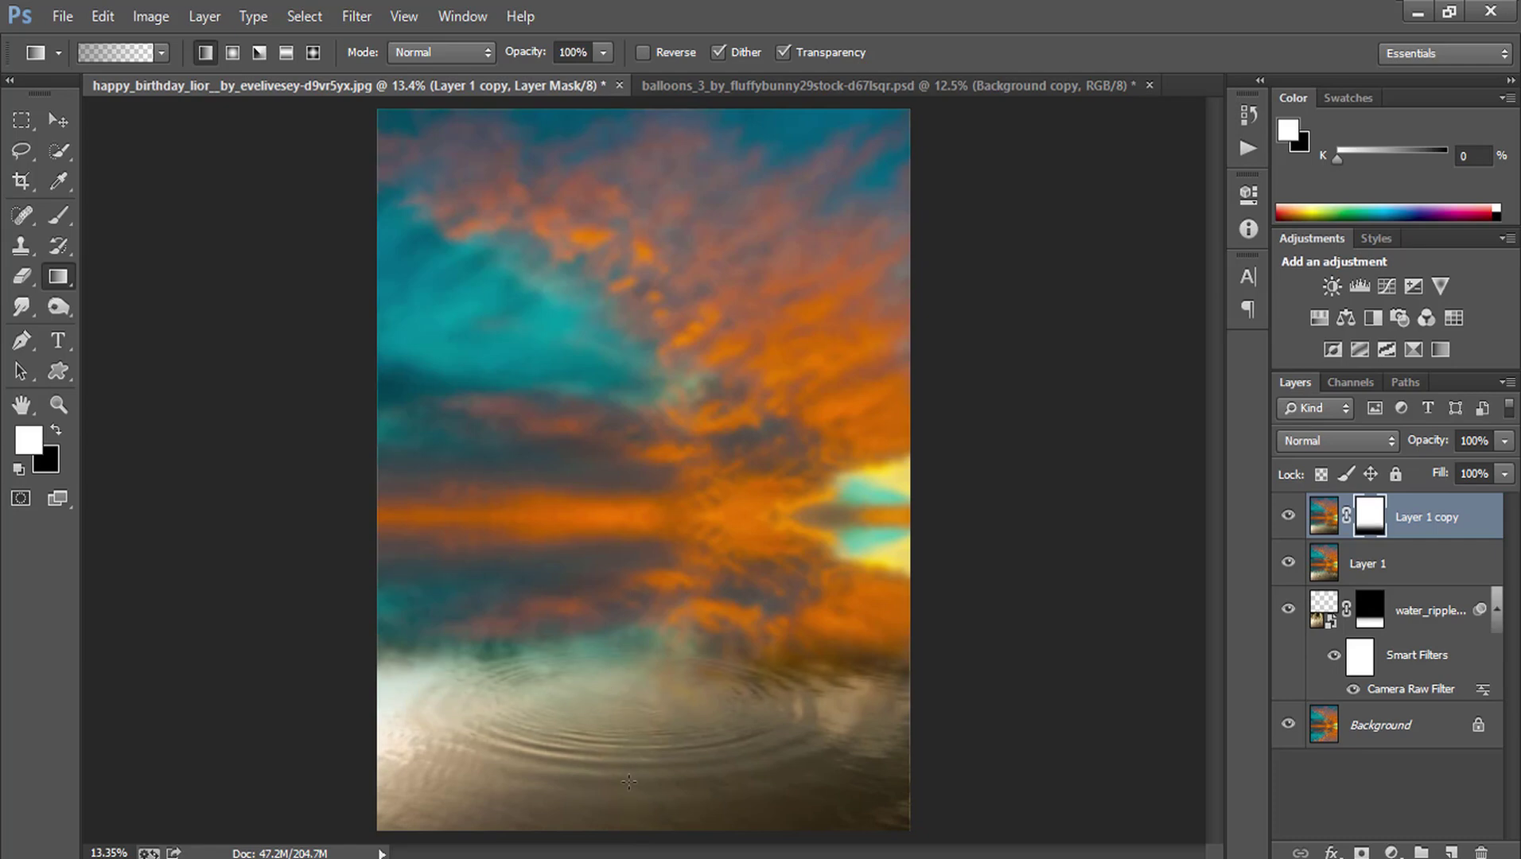
{"action": "left_click_drag", "start_coordinate": [647, 762], "coordinate": [646, 829]}
- Hide the park background and move the balloon girl cutout into the sunset document
{"action": "left_click", "coordinate": [712, 86]}
{"action": "left_click", "coordinate": [1288, 561]}
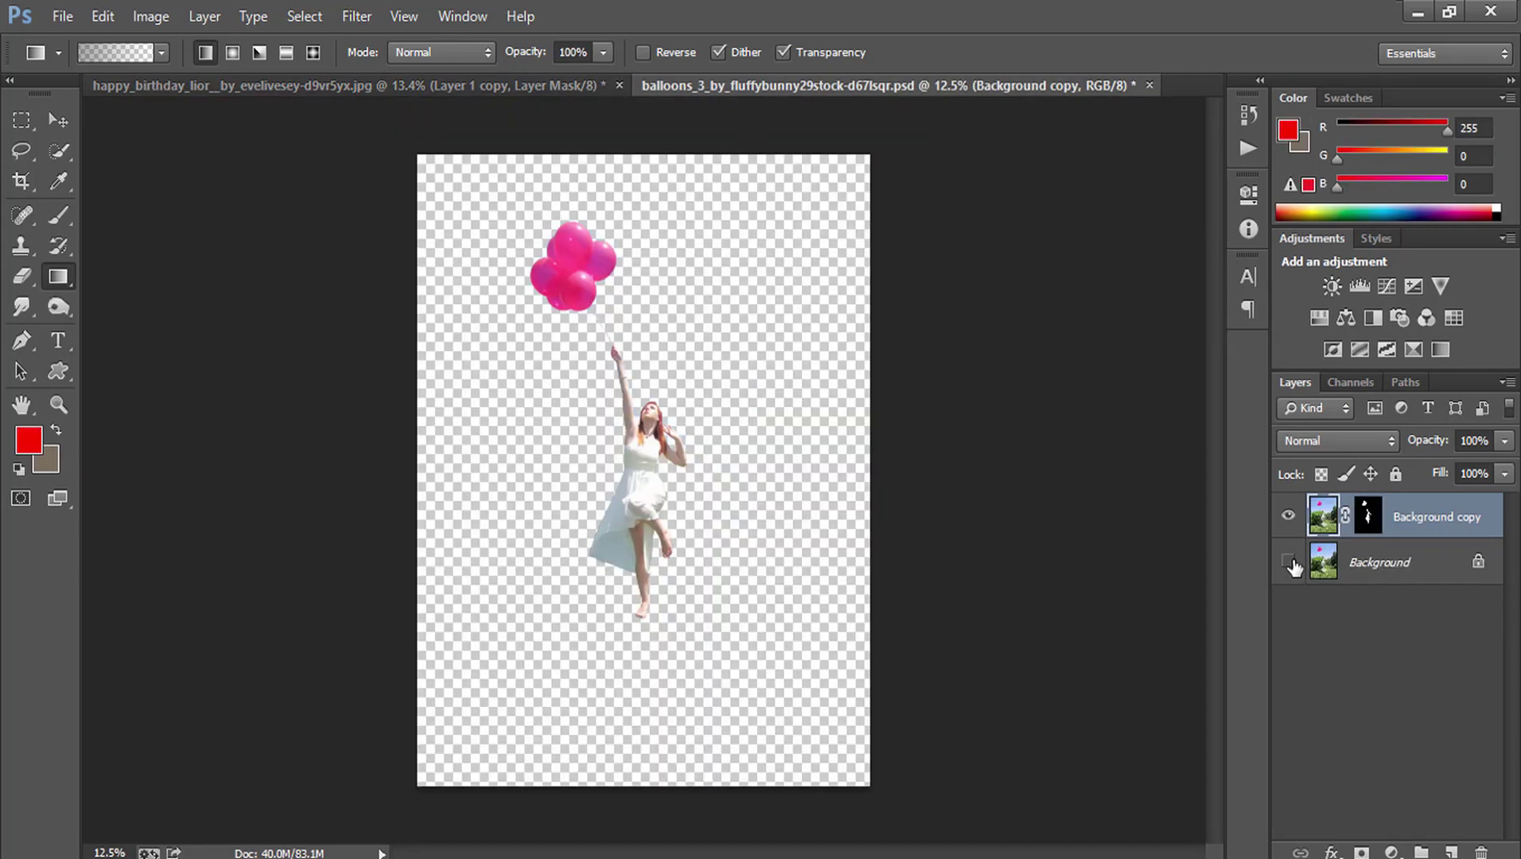
{"action": "left_click", "coordinate": [1289, 563]}
{"action": "left_click", "coordinate": [53, 113]}
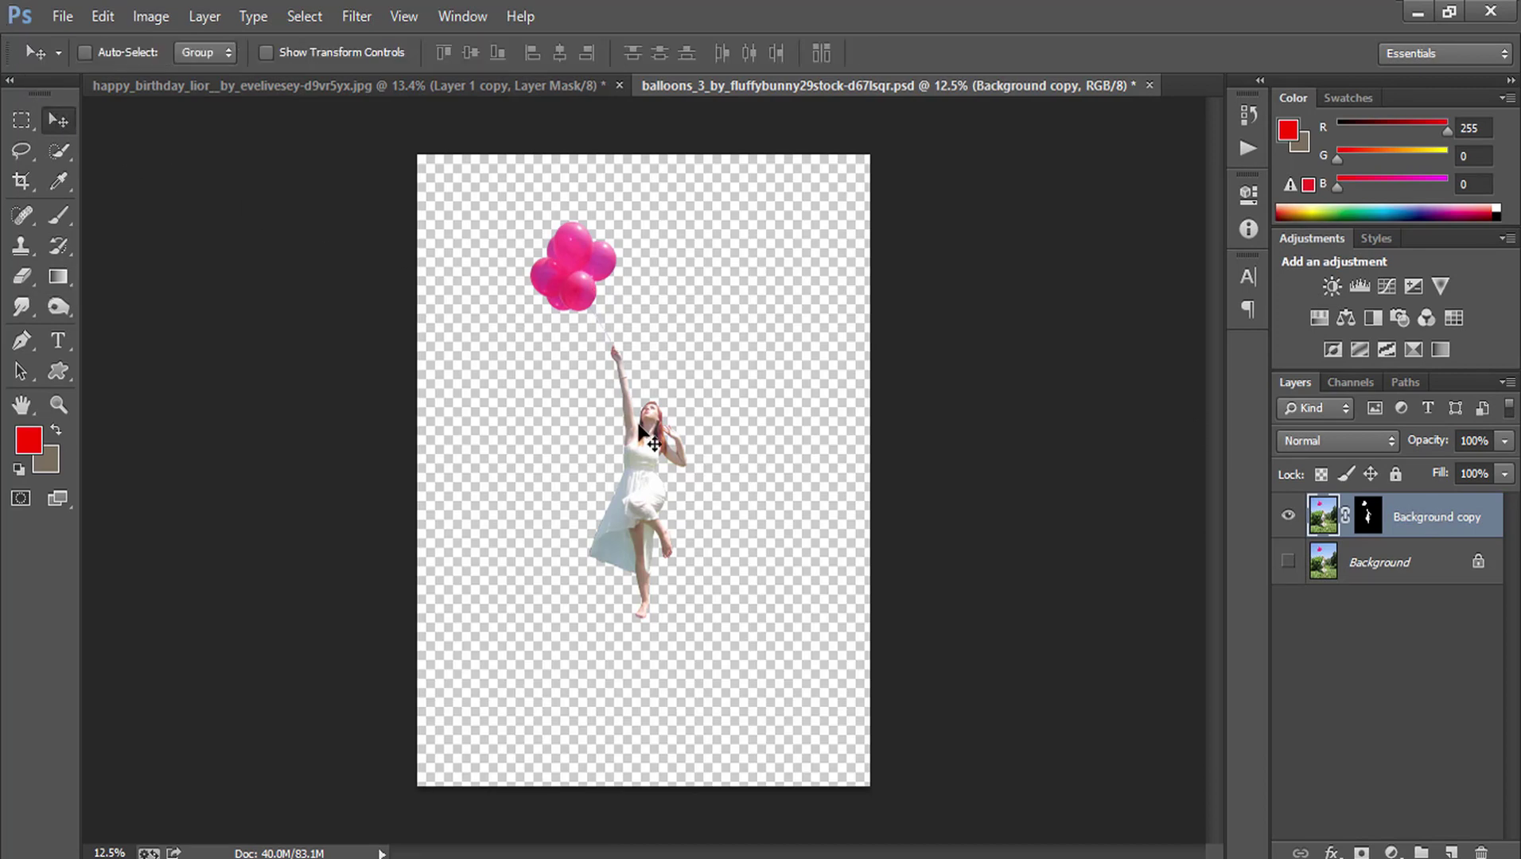
{"action": "mouse_move", "coordinate": [648, 463]}
{"action": "left_mouse_down"}
{"action": "mouse_move", "coordinate": [435, 84]}
{"action": "mouse_move", "coordinate": [650, 473]}
{"action": "mouse_move", "coordinate": [635, 564]}
{"action": "left_mouse_up"}
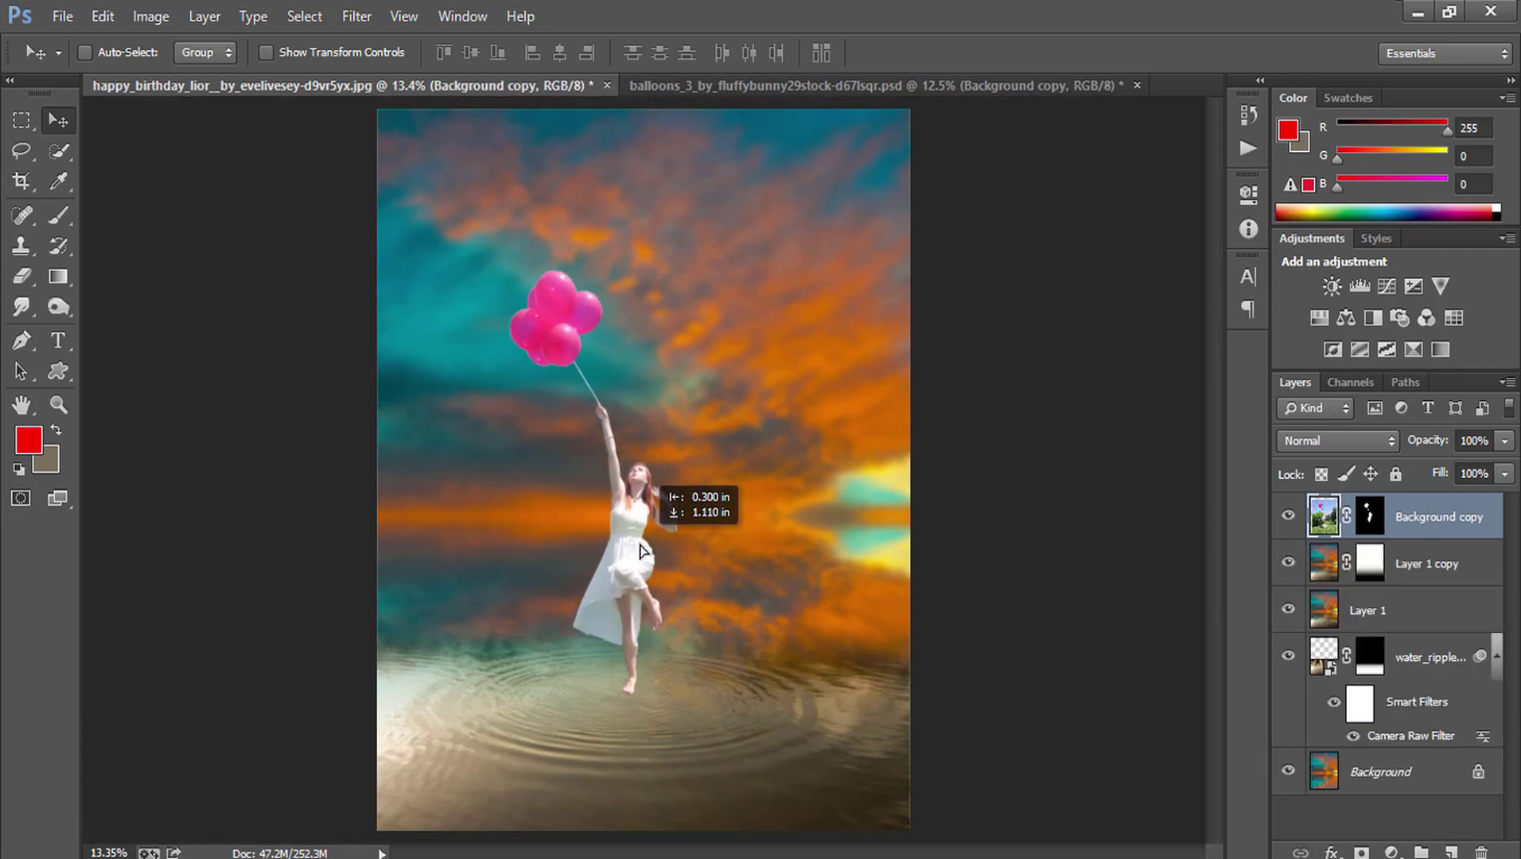
{"action": "left_click_drag", "start_coordinate": [634, 563], "coordinate": [646, 544]}
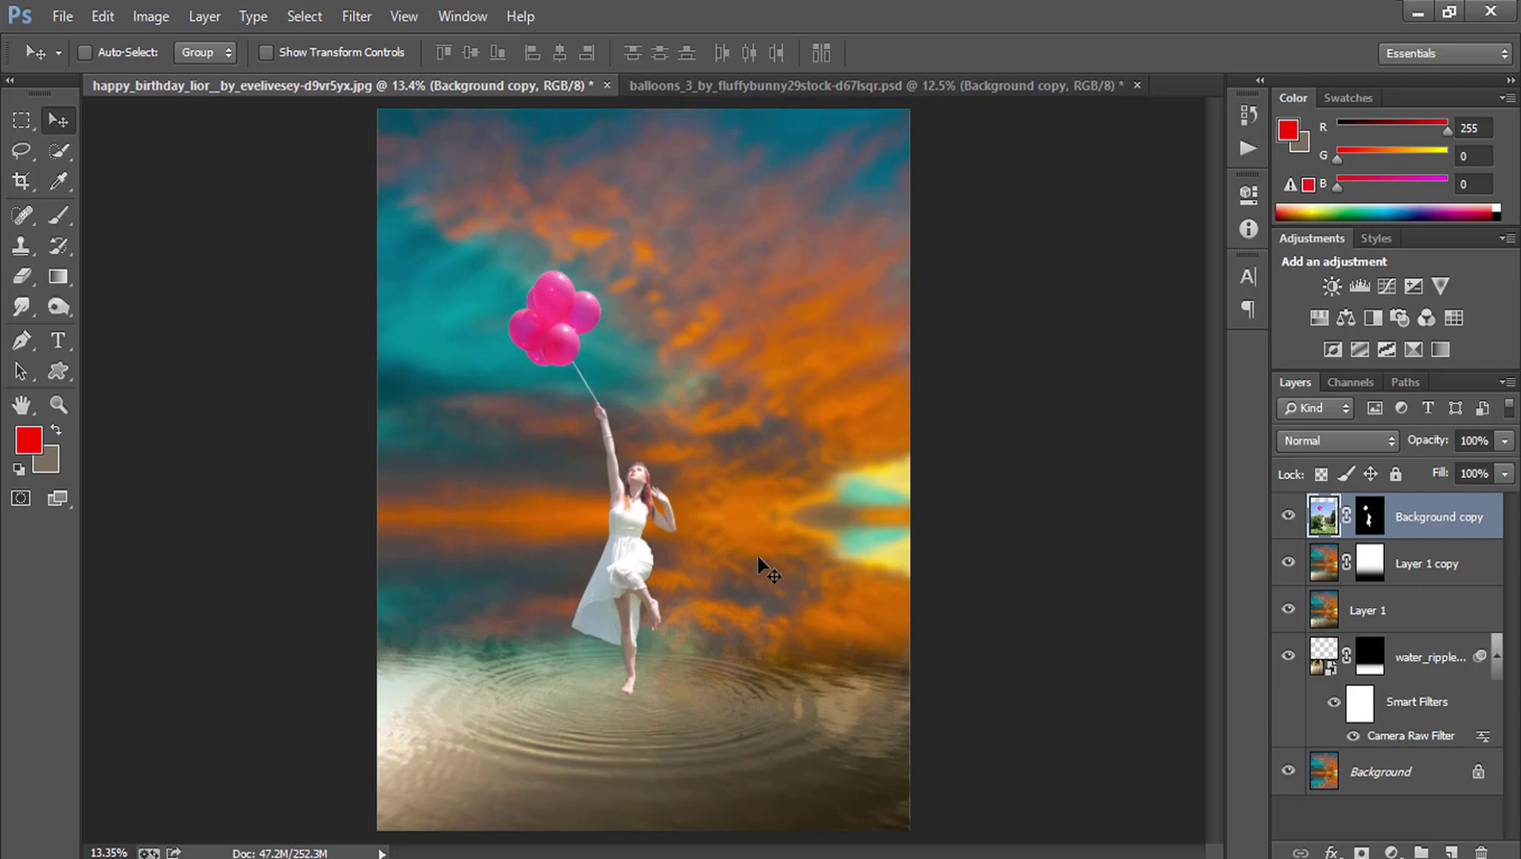
- Scale the girl to 128.40% and position her feet just above the ripples
{"action": "key", "text": "ctrl+t"}
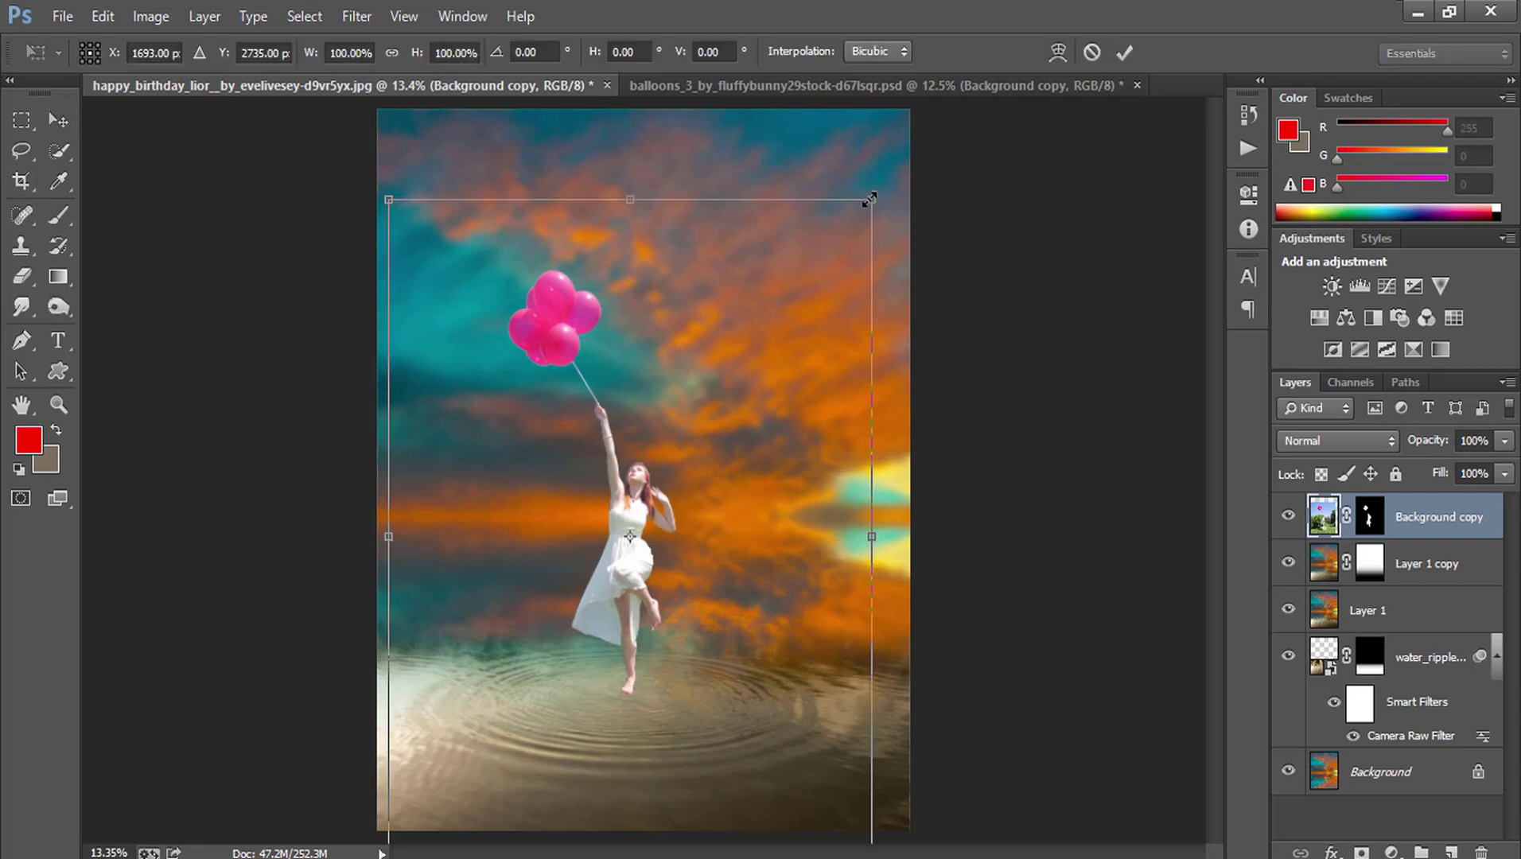
{"action": "left_click_drag", "start_coordinate": [870, 200], "coordinate": [940, 103]}
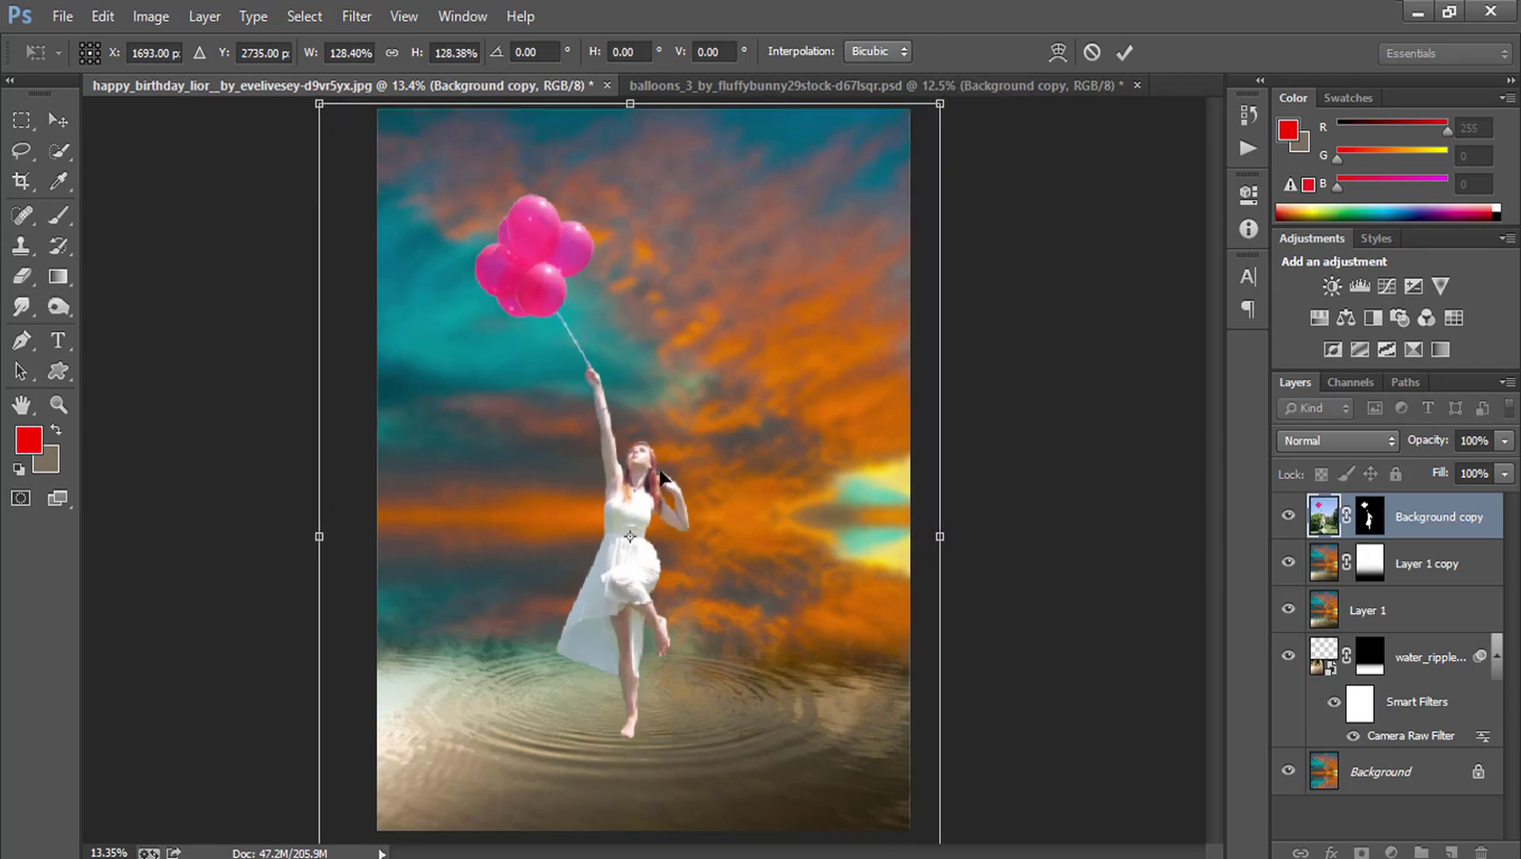
{"action": "left_click_drag", "start_coordinate": [661, 475], "coordinate": [669, 421]}
{"action": "left_click_drag", "start_coordinate": [812, 489], "coordinate": [798, 495]}
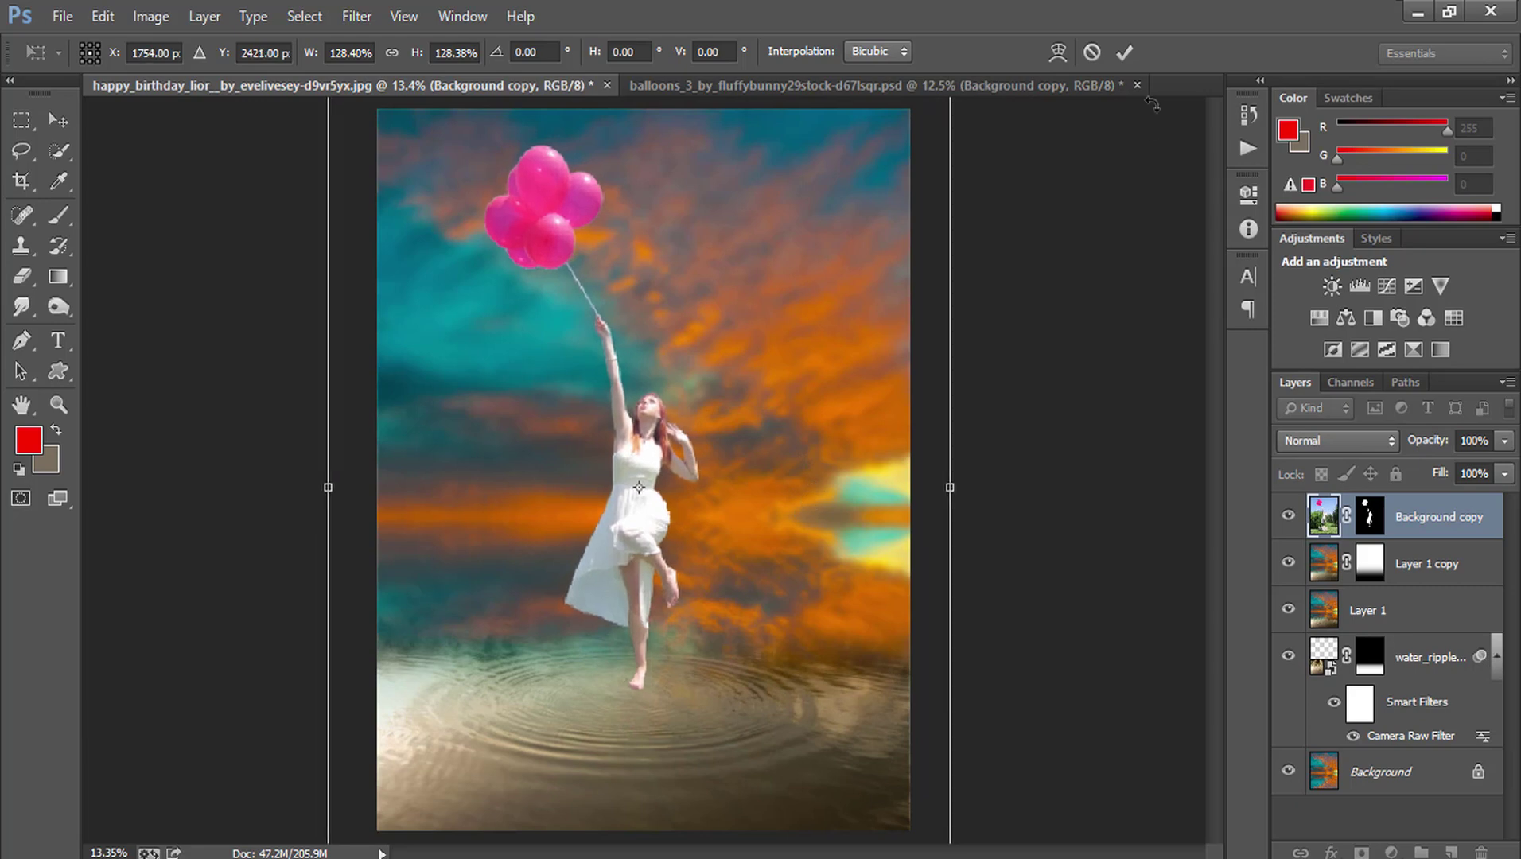
{"action": "left_click", "coordinate": [1124, 51]}
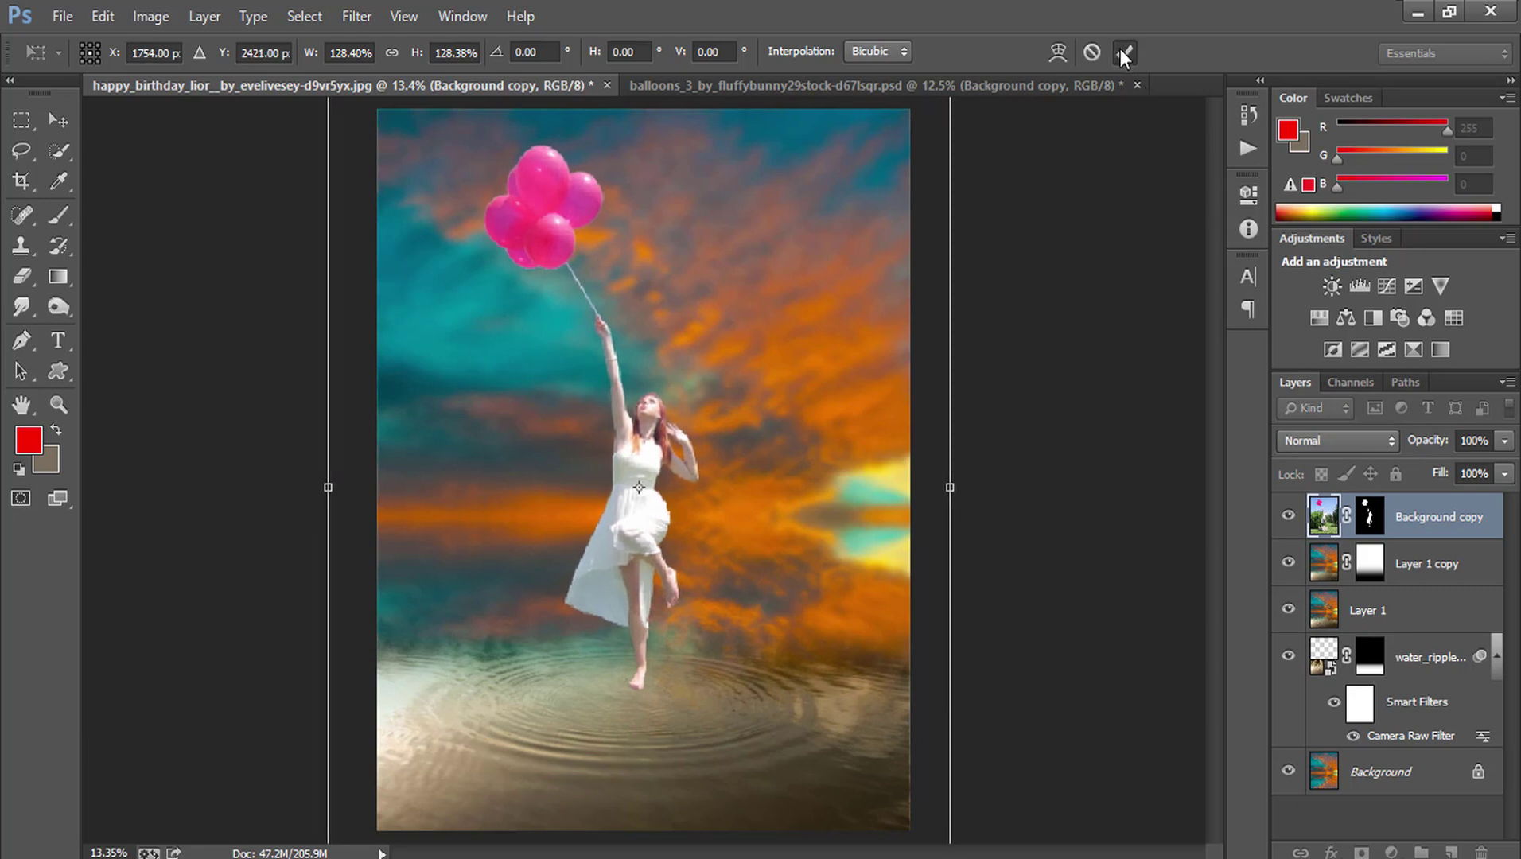
{"action": "left_click", "coordinate": [58, 405]}
- Zoom in on the feet and shift the girl so her toes meet the water
{"action": "mouse_move", "coordinate": [672, 621]}
{"action": "left_mouse_down"}
{"action": "mouse_move", "coordinate": [527, 652]}
{"action": "mouse_move", "coordinate": [560, 329]}
{"action": "left_mouse_up"}
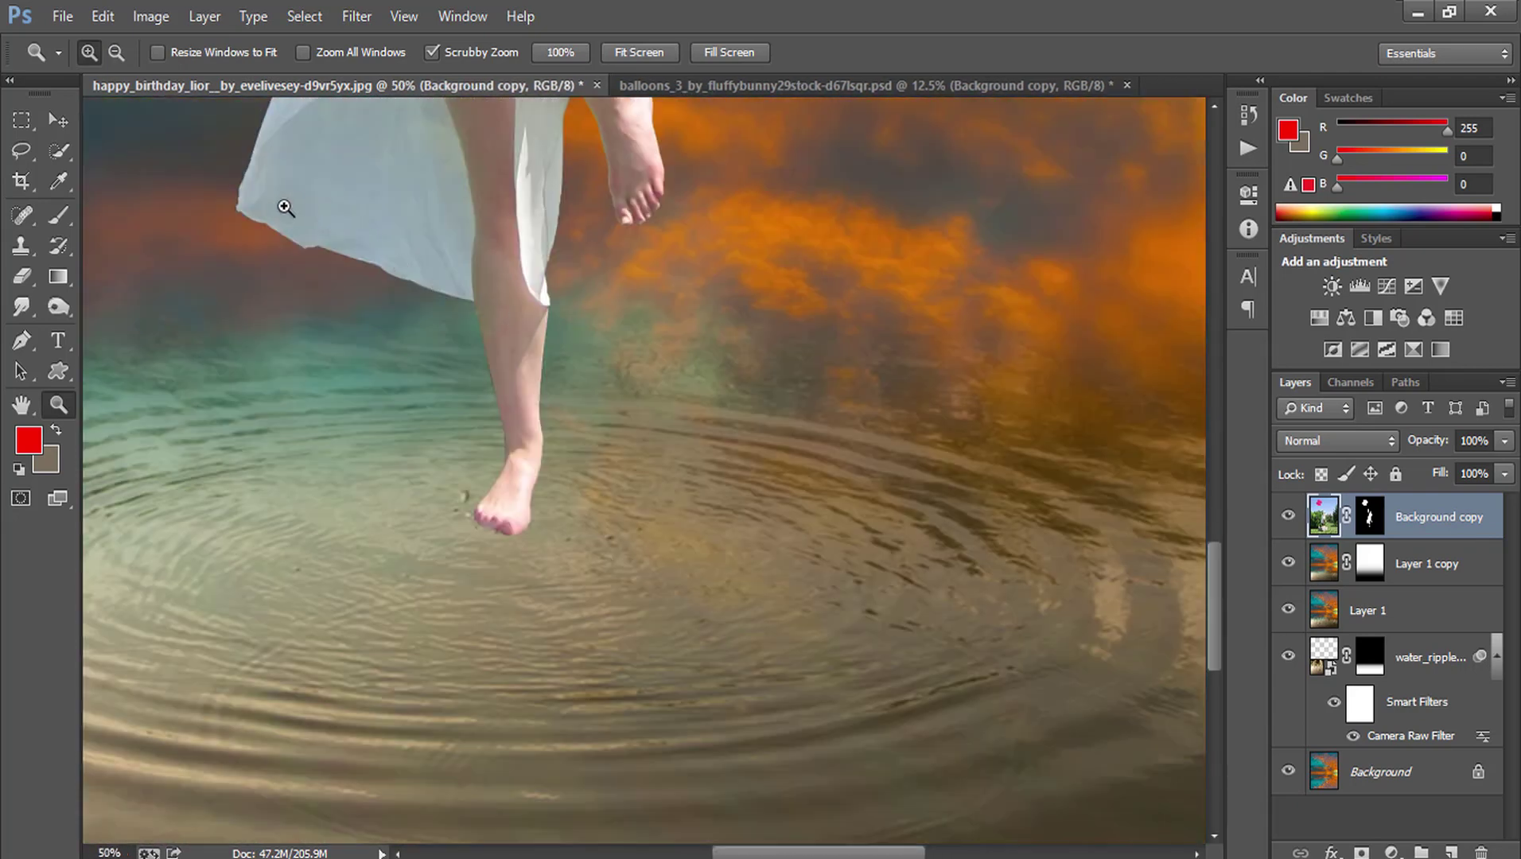
{"action": "left_click", "coordinate": [67, 123]}
{"action": "mouse_move", "coordinate": [514, 514]}
{"action": "left_mouse_down"}
{"action": "mouse_move", "coordinate": [592, 528]}
{"action": "mouse_move", "coordinate": [574, 525]}
{"action": "left_mouse_up"}
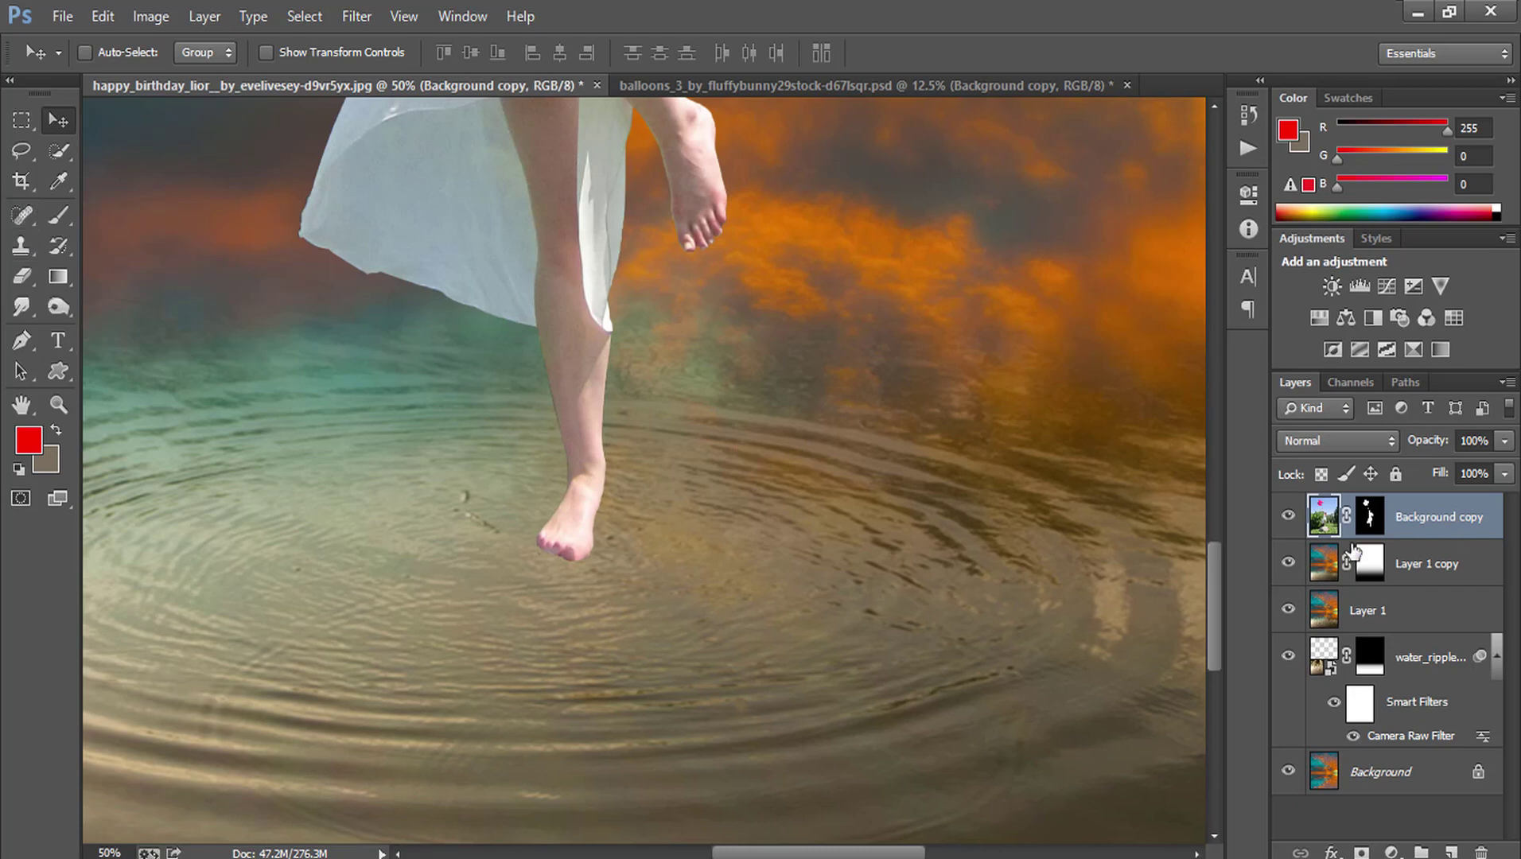
- Paint black at 25% opacity on the Background copy mask to fade the foot into the water
{"action": "left_click", "coordinate": [1370, 517]}
{"action": "left_click", "coordinate": [57, 215]}
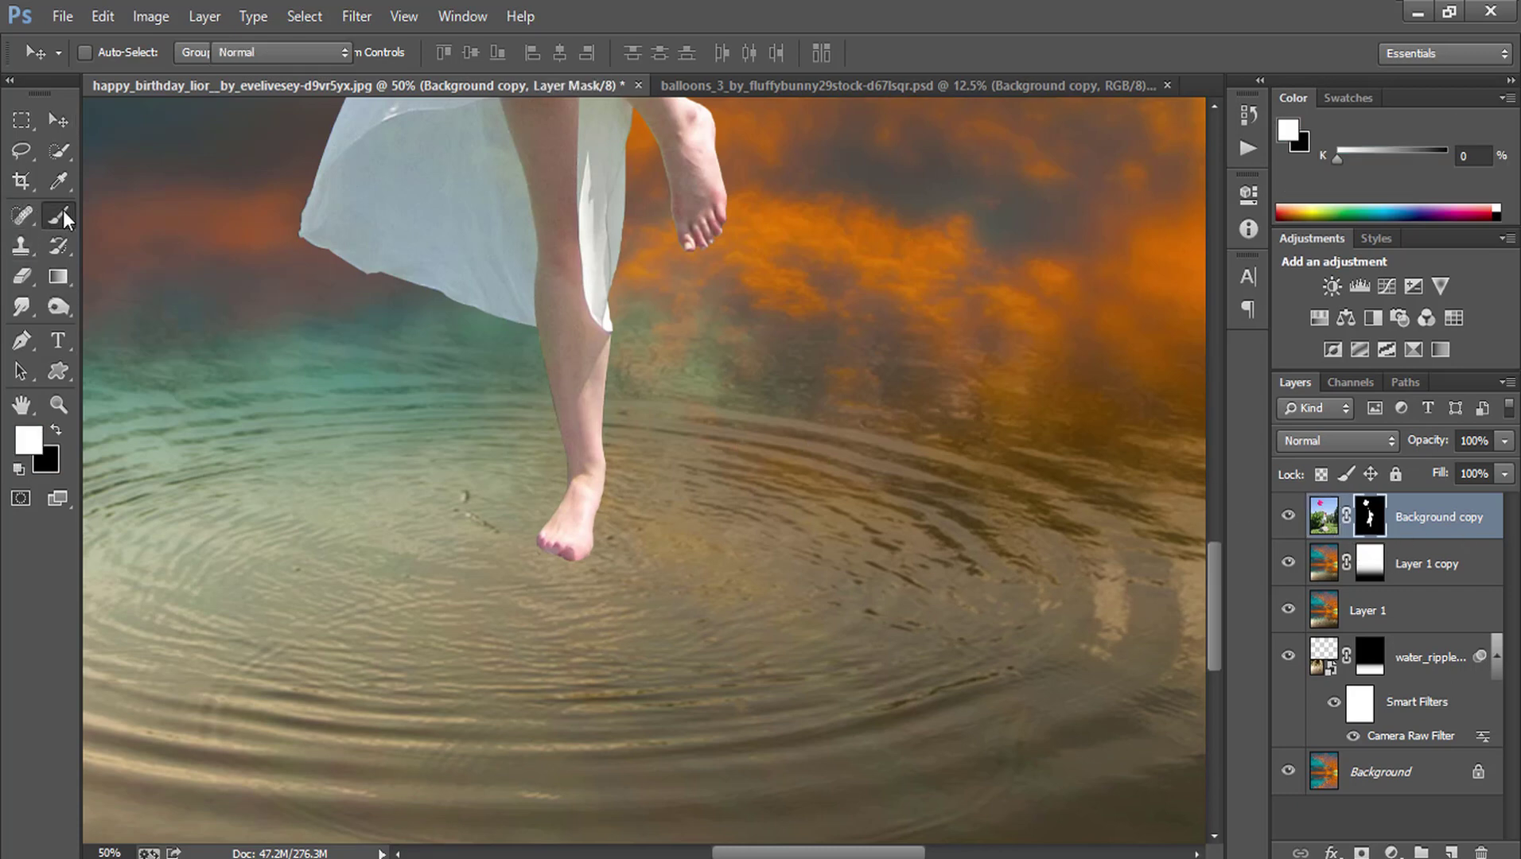
{"action": "left_click", "coordinate": [151, 221]}
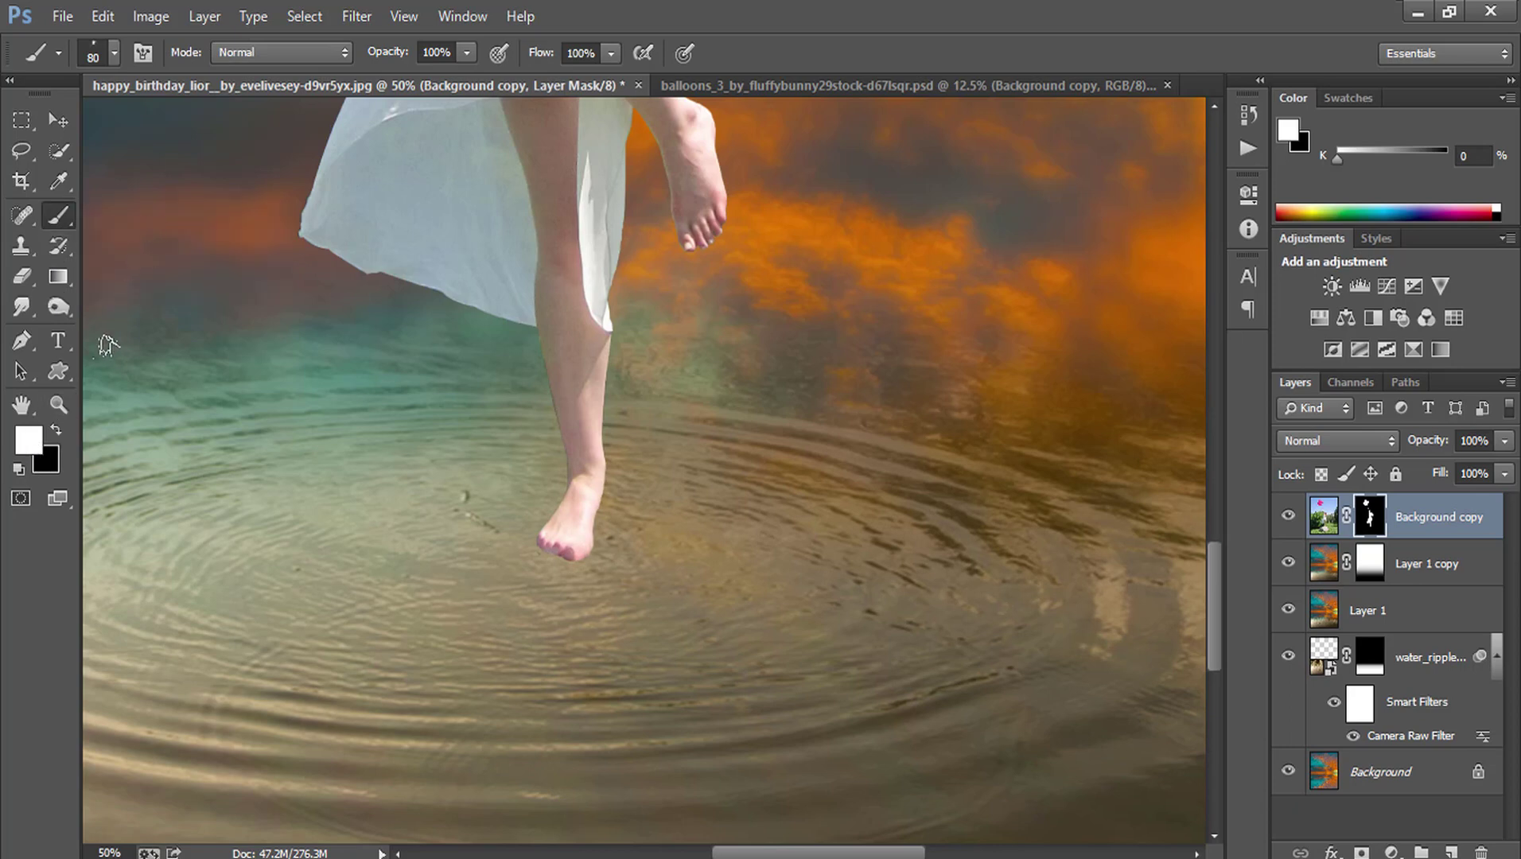
{"action": "left_click", "coordinate": [56, 431]}
{"action": "left_click", "coordinate": [436, 52]}
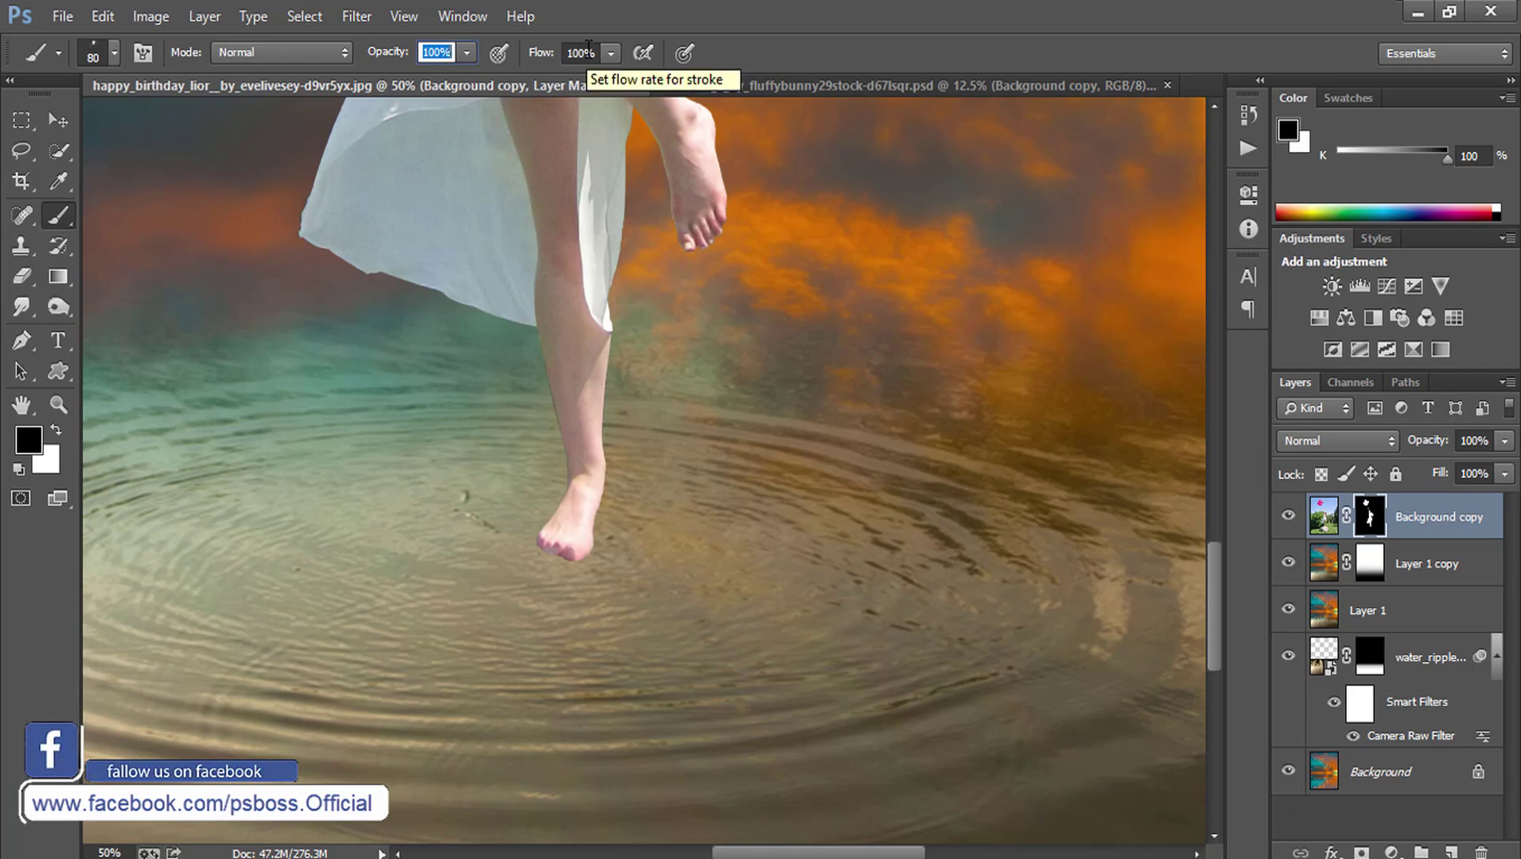
{"action": "type", "text": "25"}
{"action": "key", "text": "Return"}
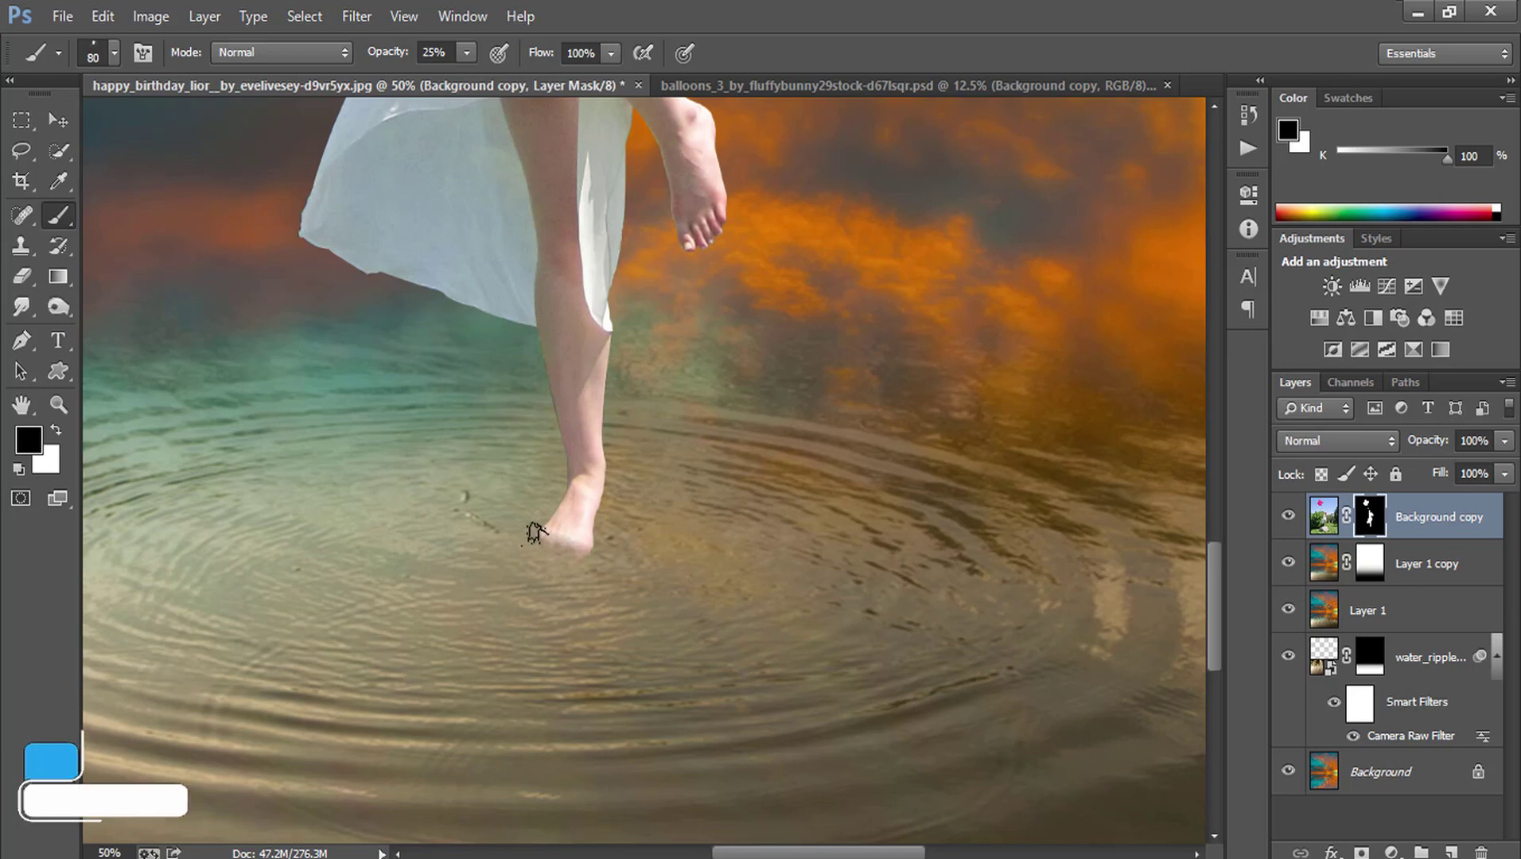
{"action": "left_click_drag", "start_coordinate": [533, 533], "coordinate": [619, 559]}
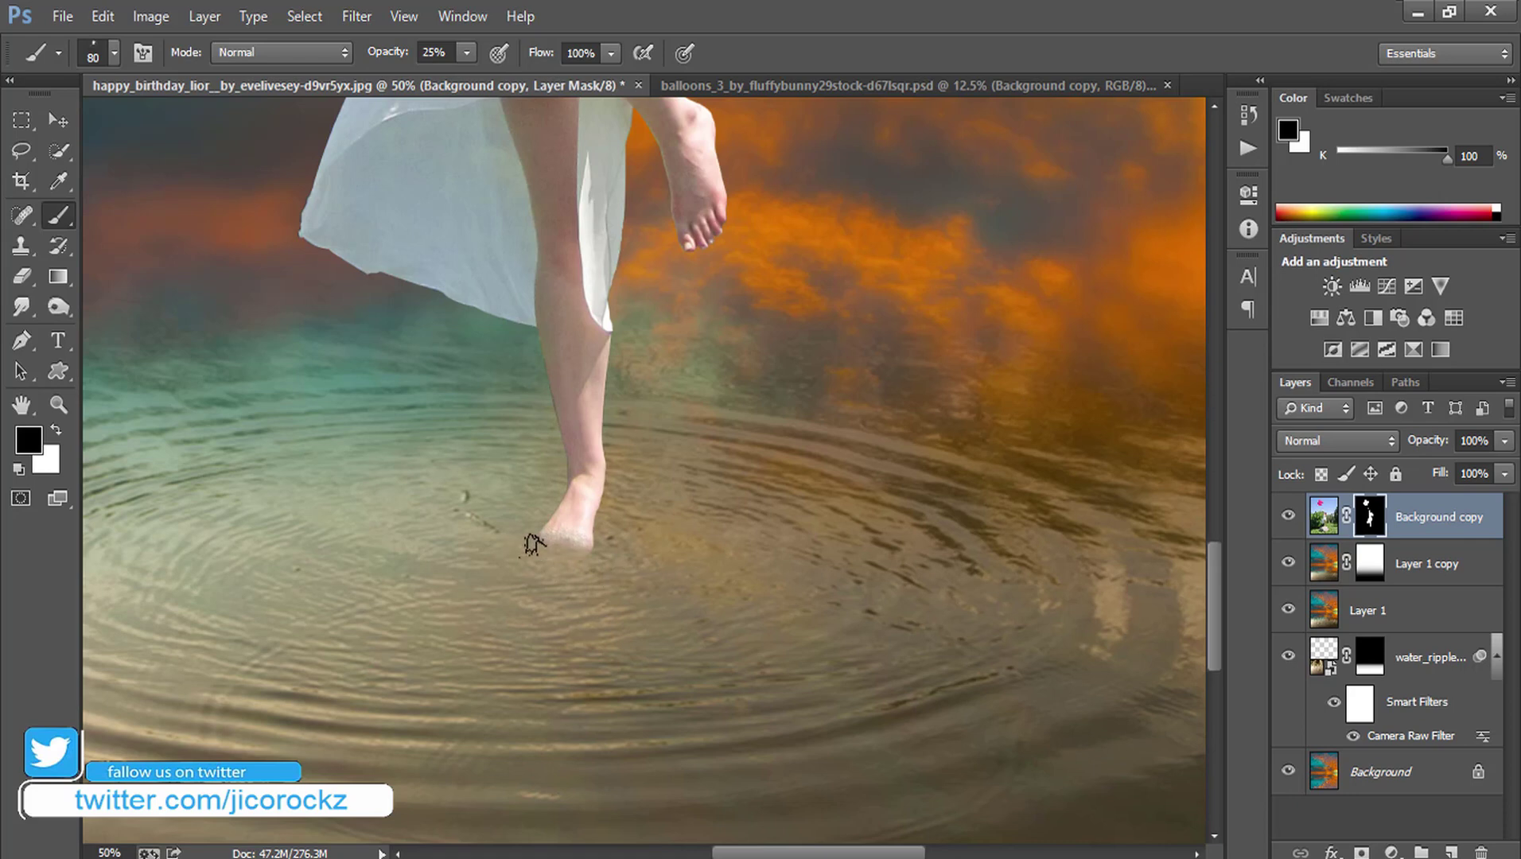
{"action": "left_click_drag", "start_coordinate": [533, 544], "coordinate": [529, 544]}
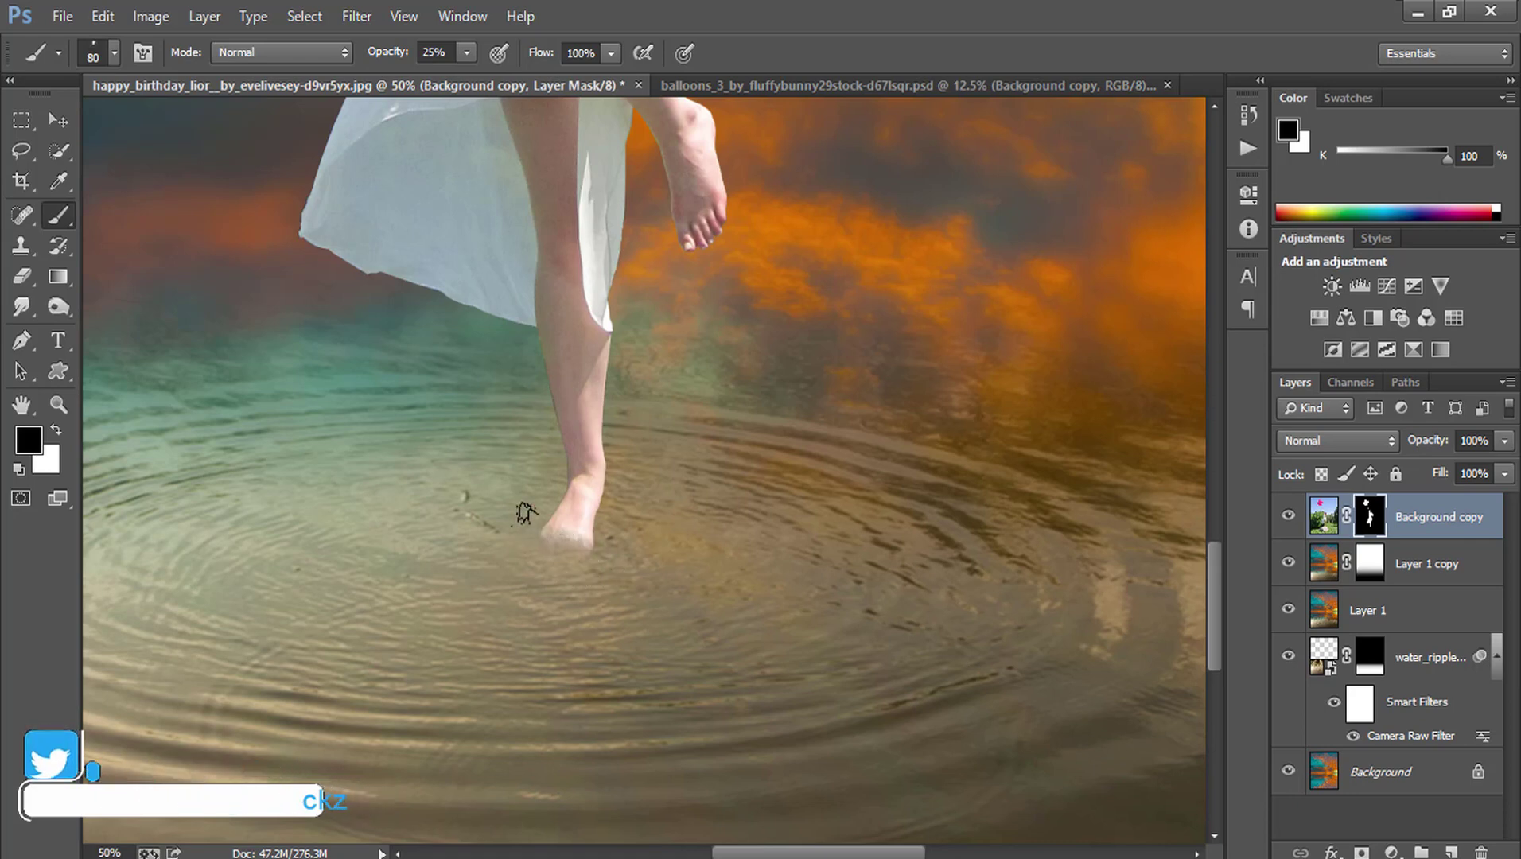
{"action": "left_click", "coordinate": [115, 53]}
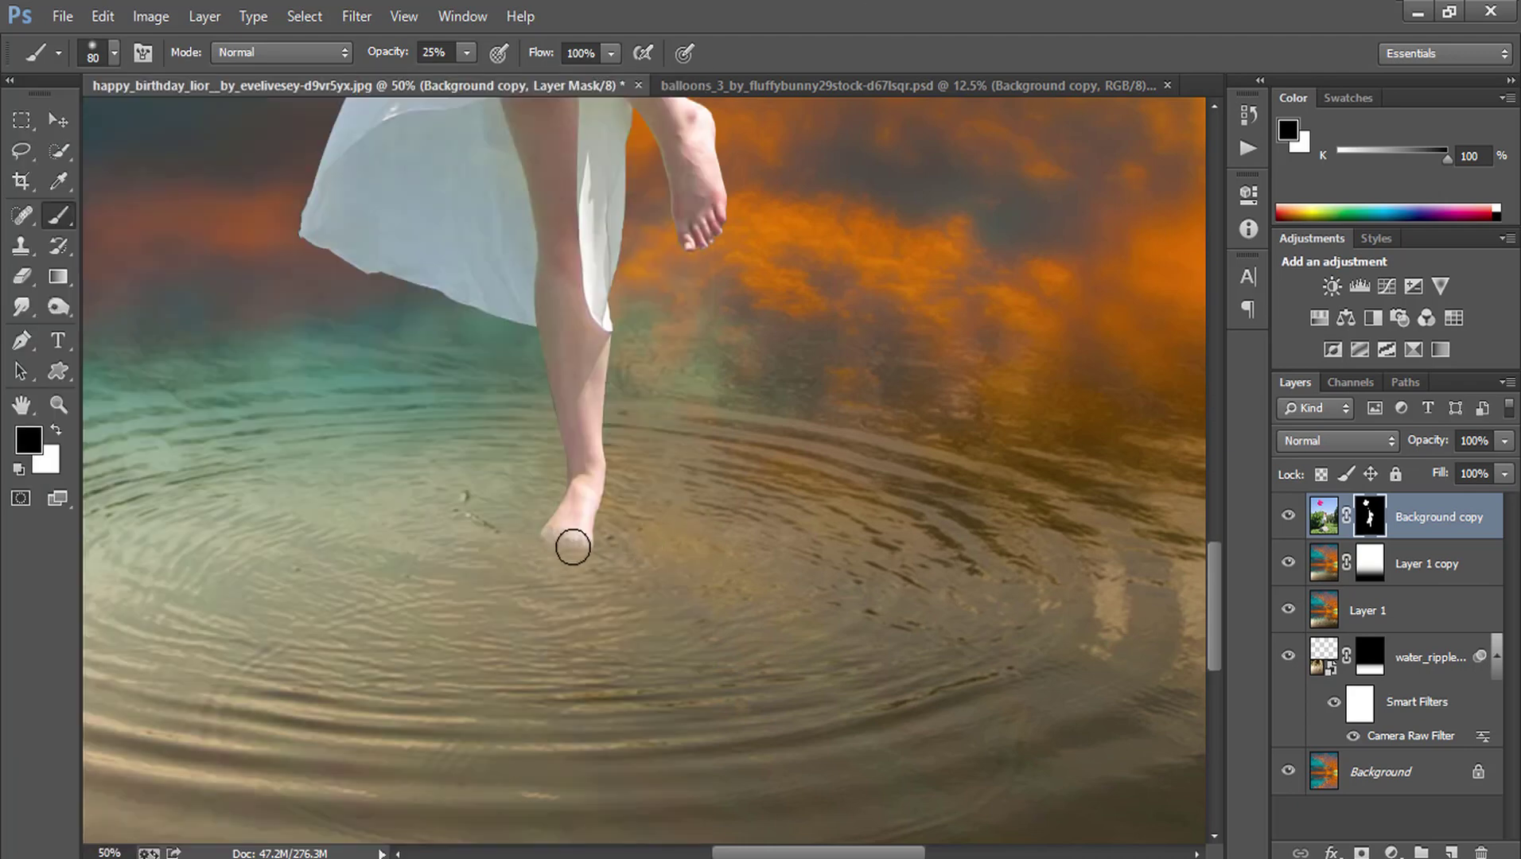
{"action": "left_click_drag", "start_coordinate": [570, 540], "coordinate": [611, 554]}
- Zoom to 100% around the foot and add an empty Layer 2 on top
{"action": "left_click", "coordinate": [58, 404]}
{"action": "left_click", "coordinate": [694, 517]}
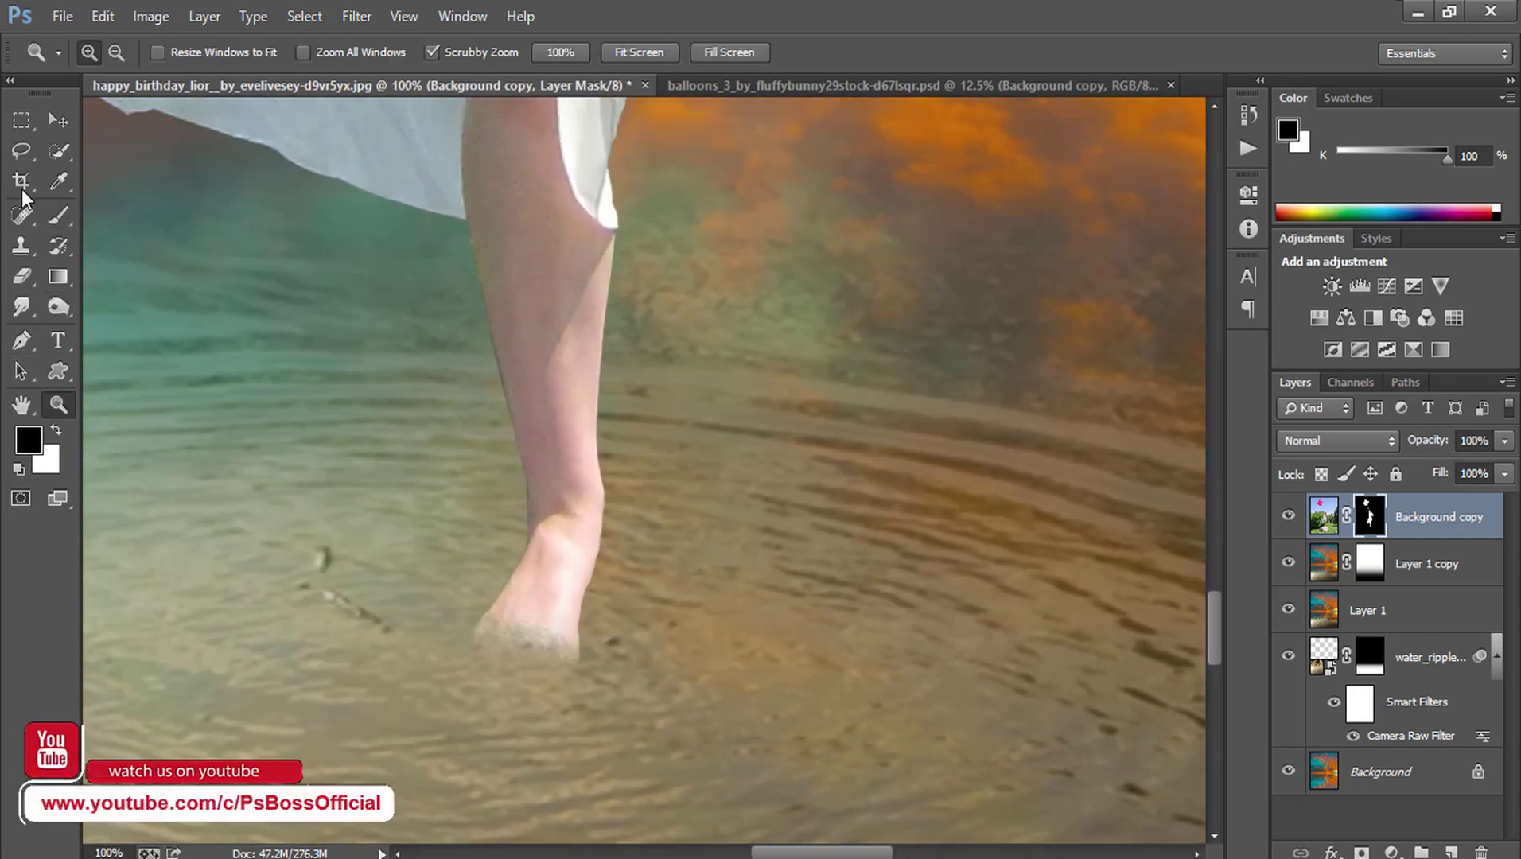
{"action": "left_click", "coordinate": [1453, 852]}
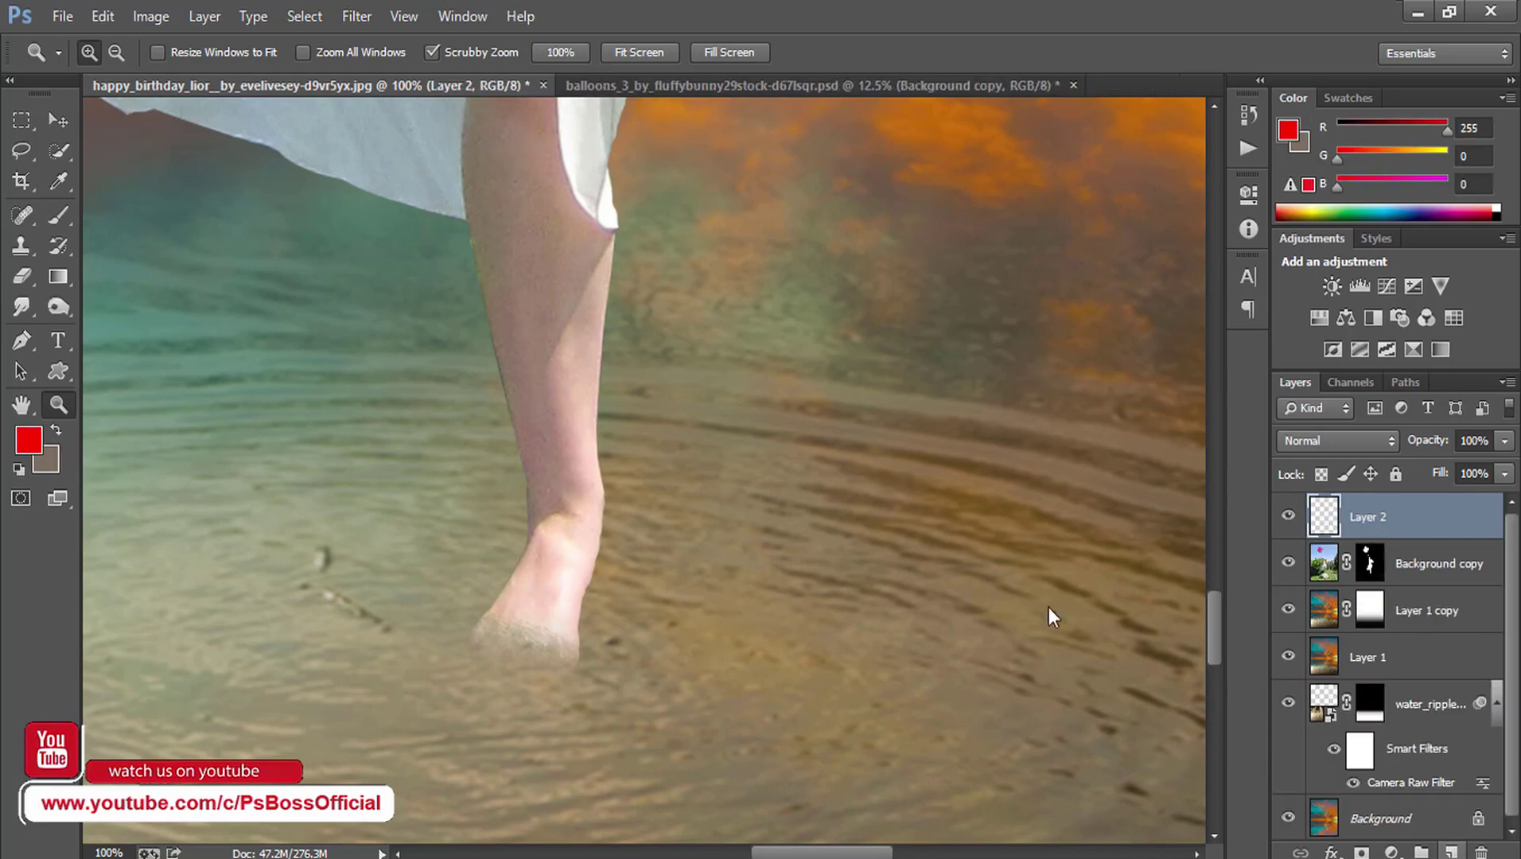
- Sample the water's olive-grey colour and choose splash brush tip 368
{"action": "left_click", "coordinate": [58, 182]}
{"action": "left_click", "coordinate": [376, 544]}
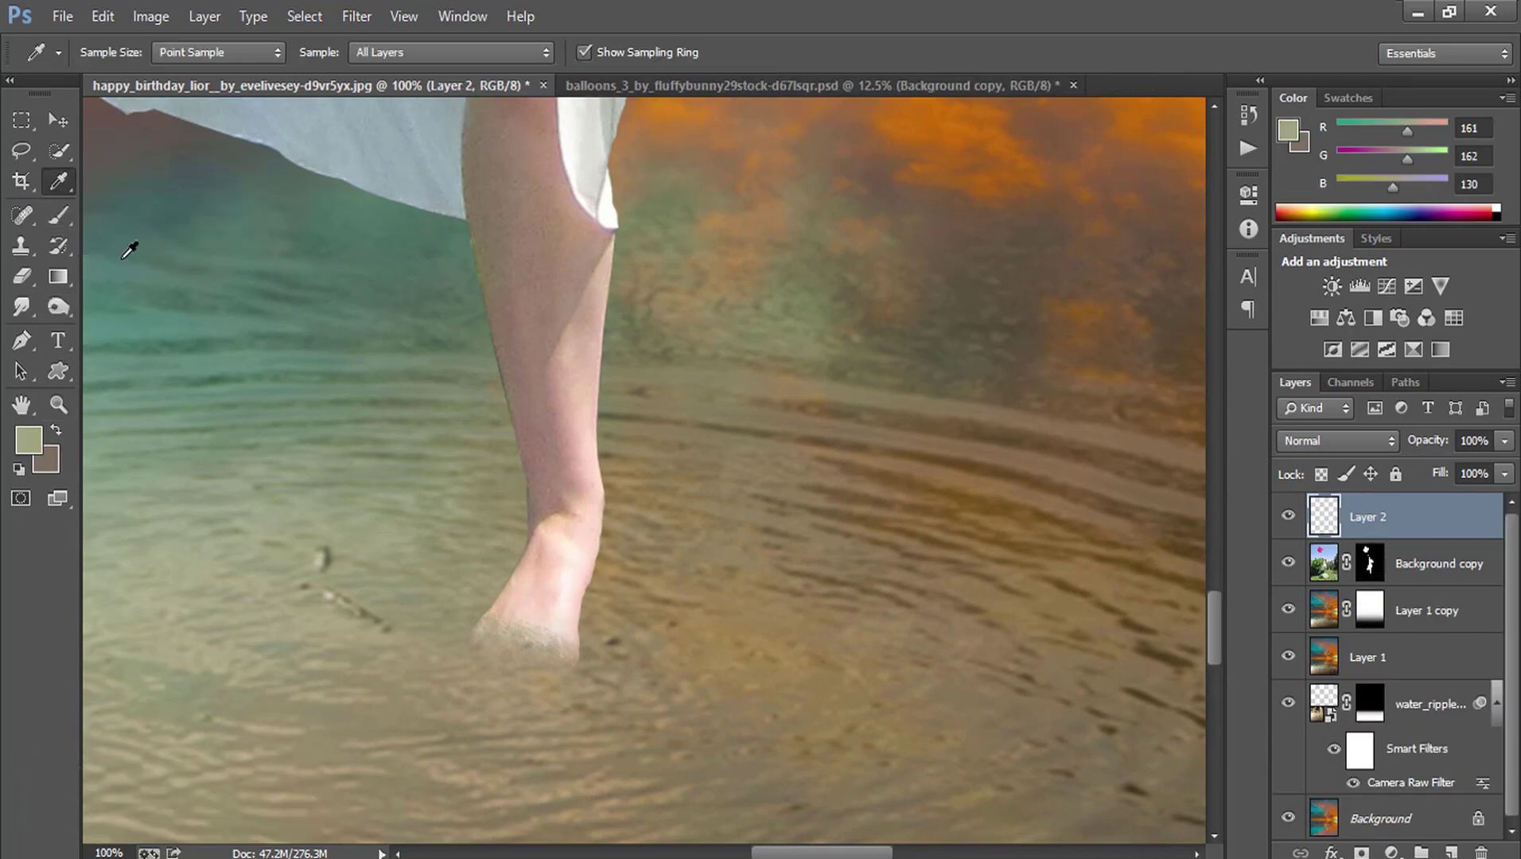
{"action": "left_click", "coordinate": [58, 214]}
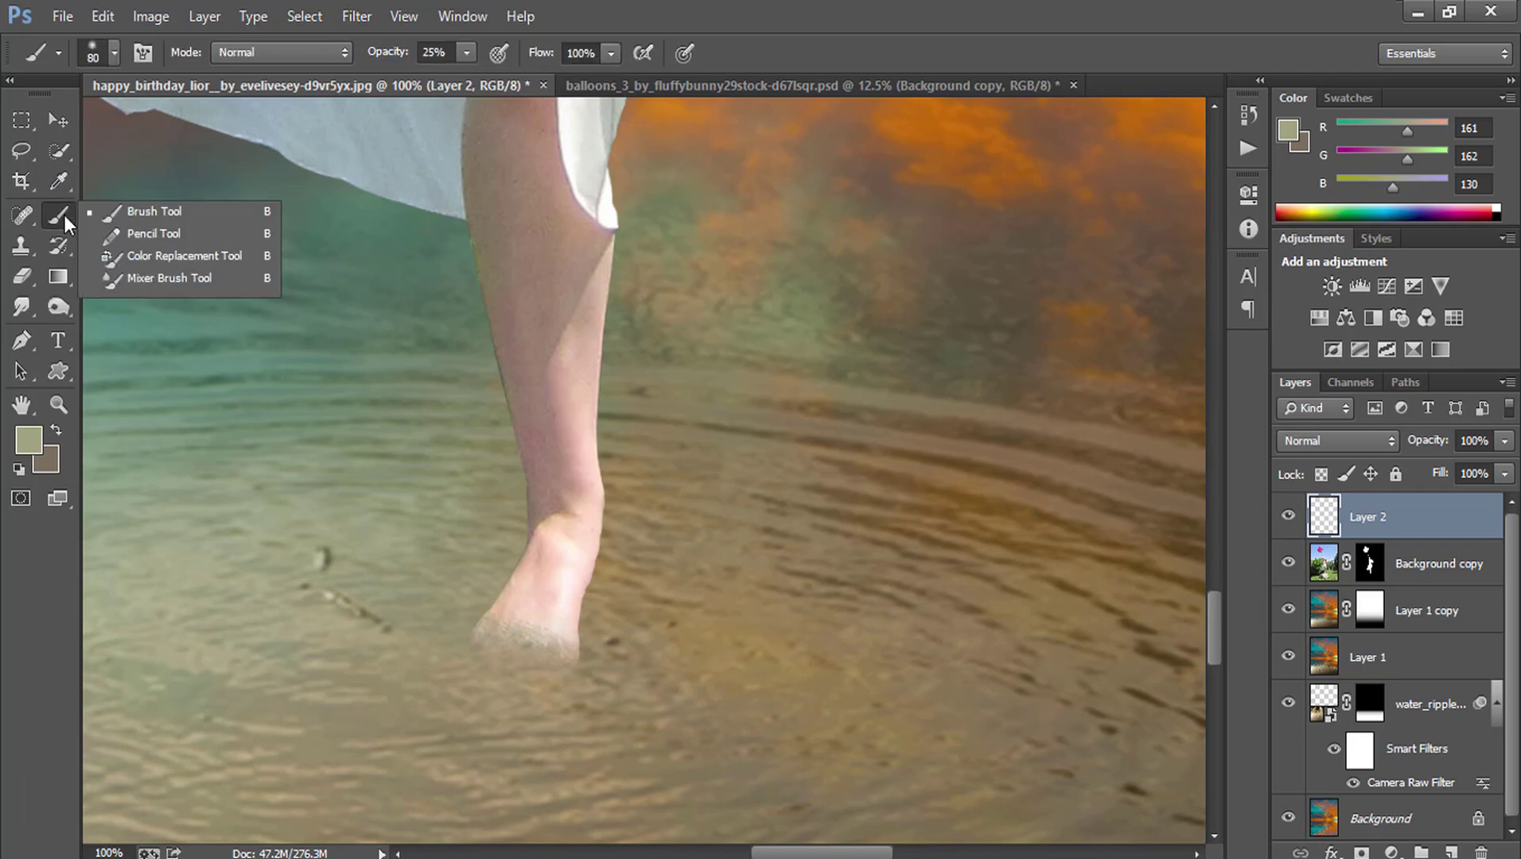
{"action": "left_click", "coordinate": [113, 52]}
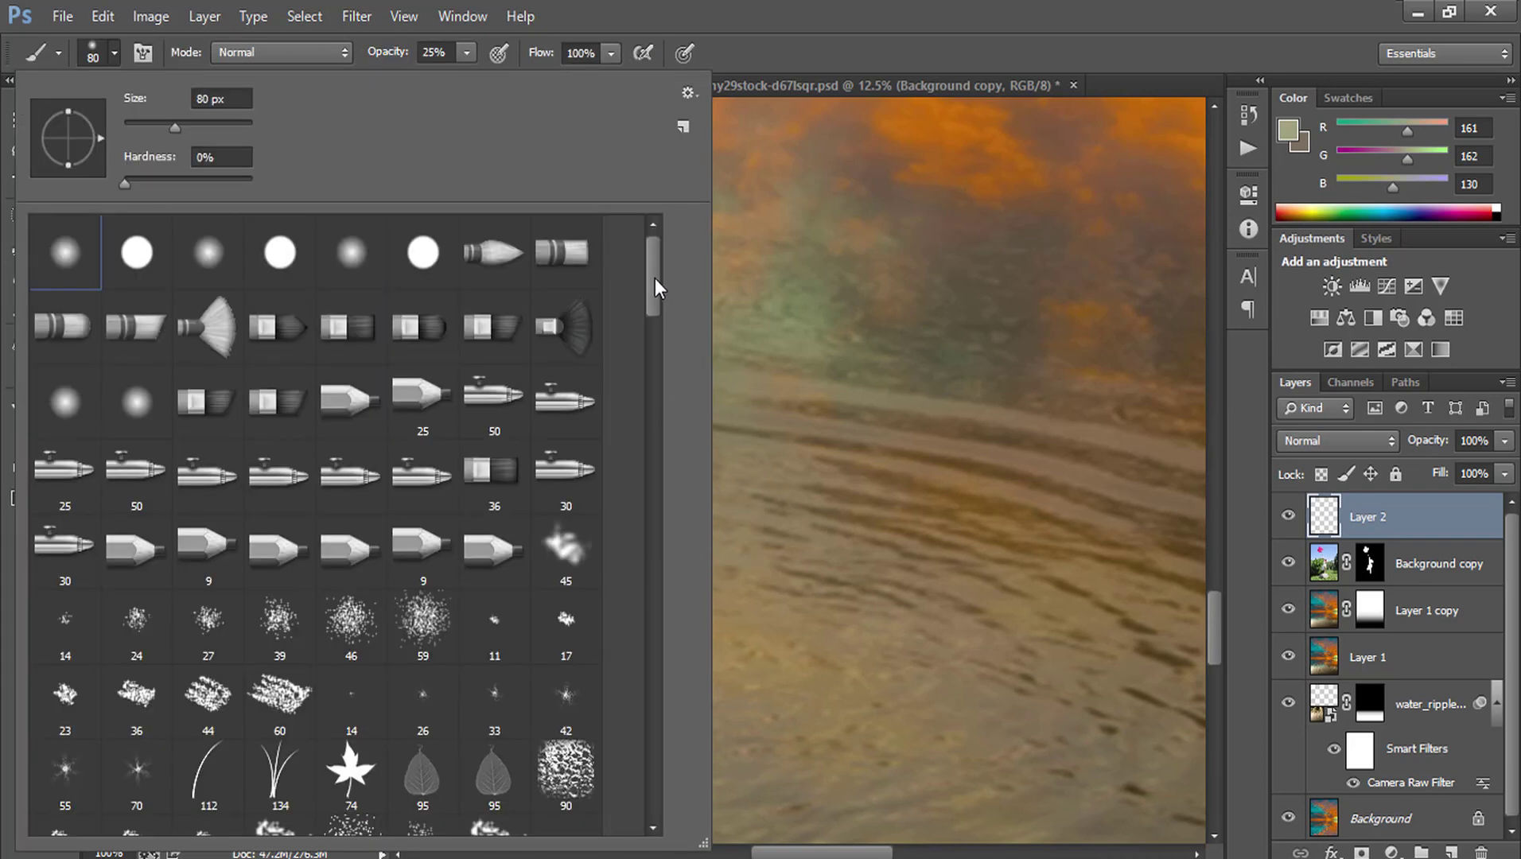
{"action": "left_click_drag", "start_coordinate": [655, 279], "coordinate": [659, 471]}
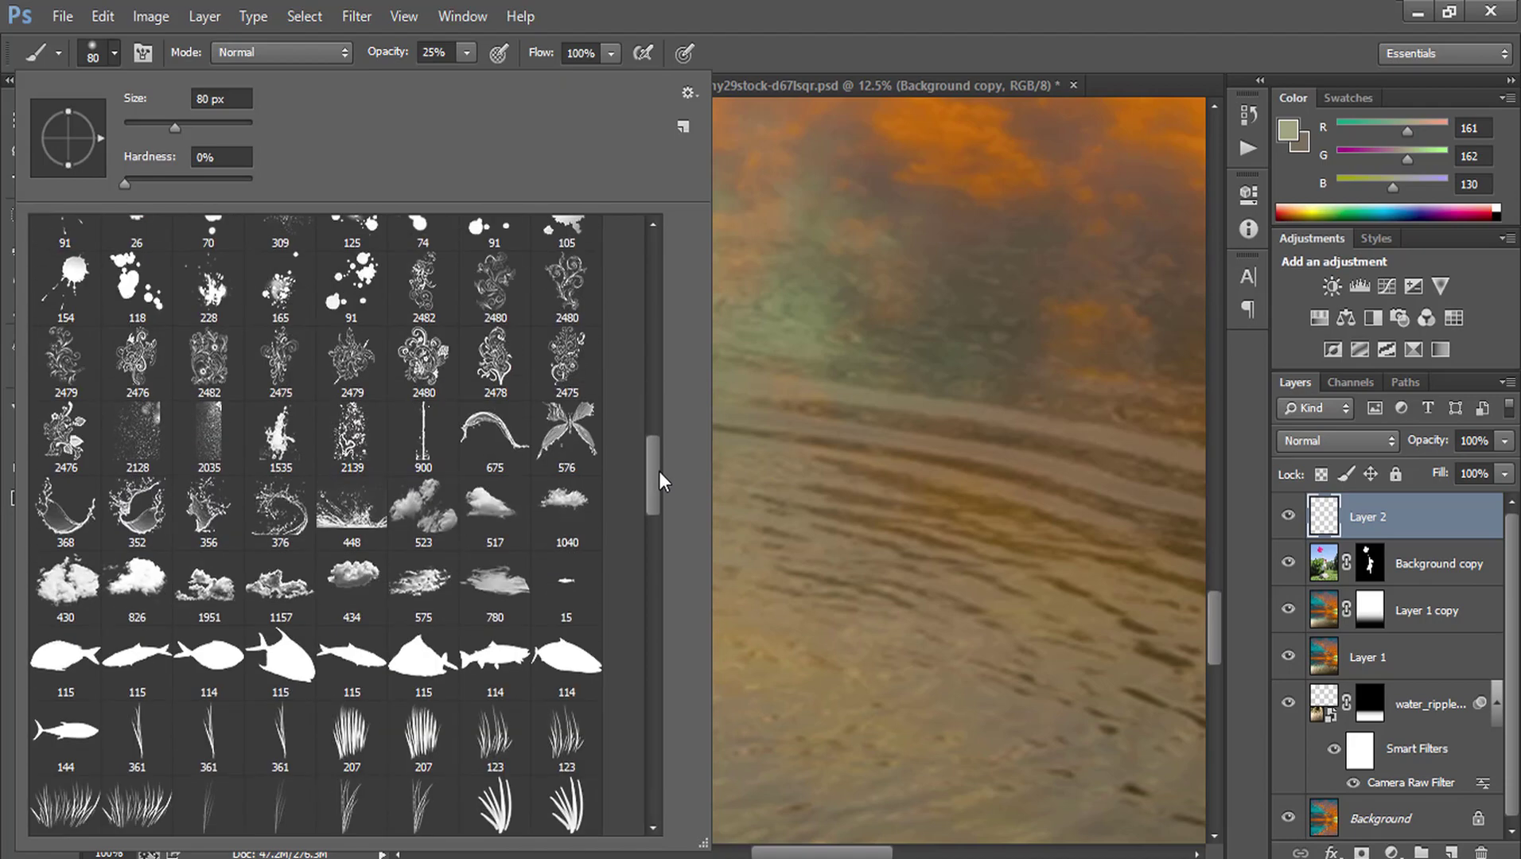
{"action": "left_click_drag", "start_coordinate": [658, 472], "coordinate": [659, 477]}
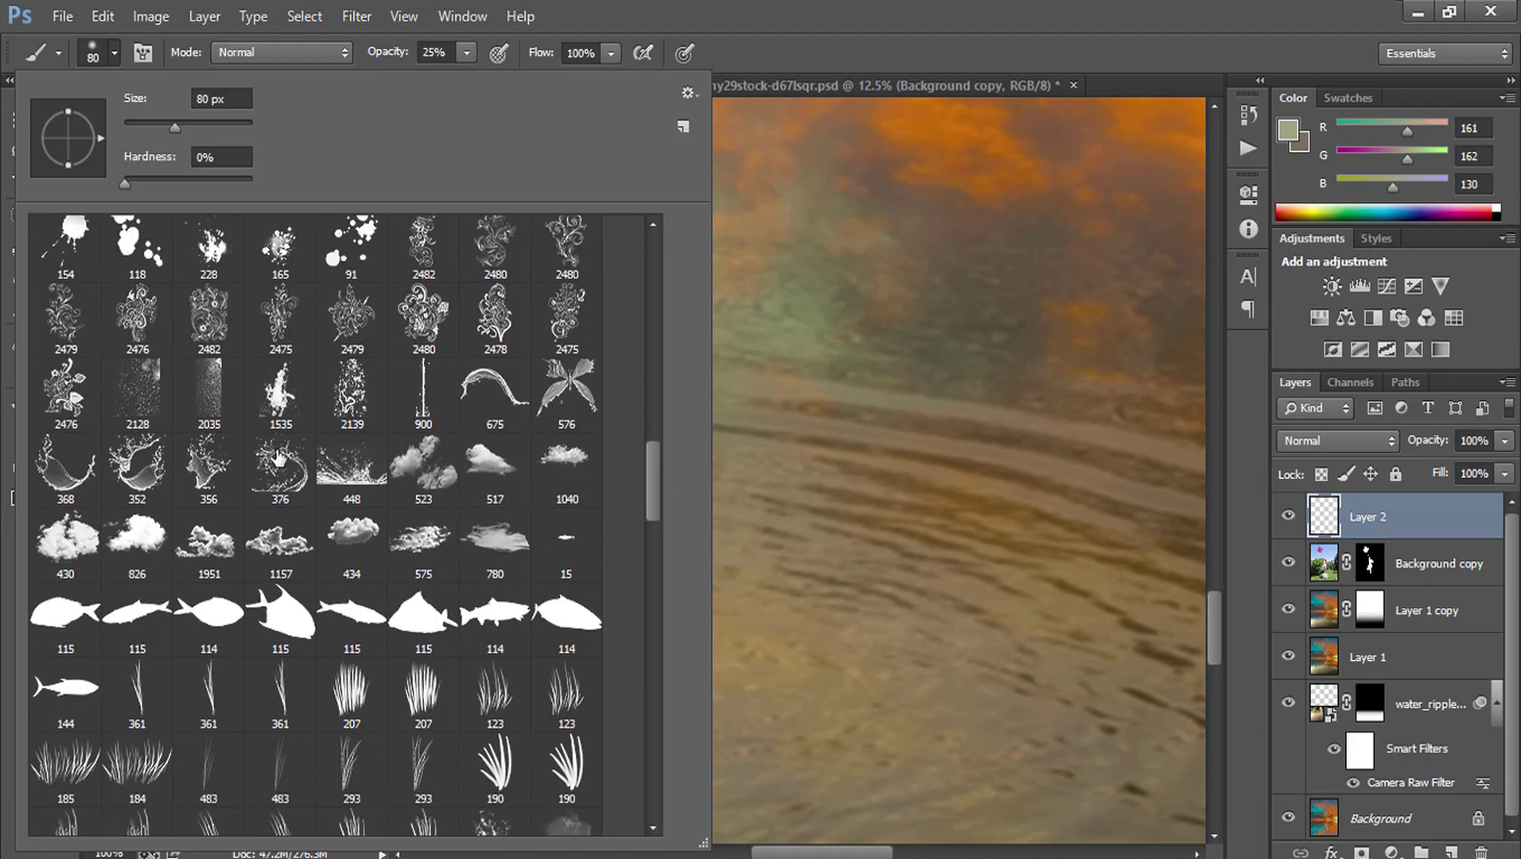
{"action": "left_click", "coordinate": [60, 473]}
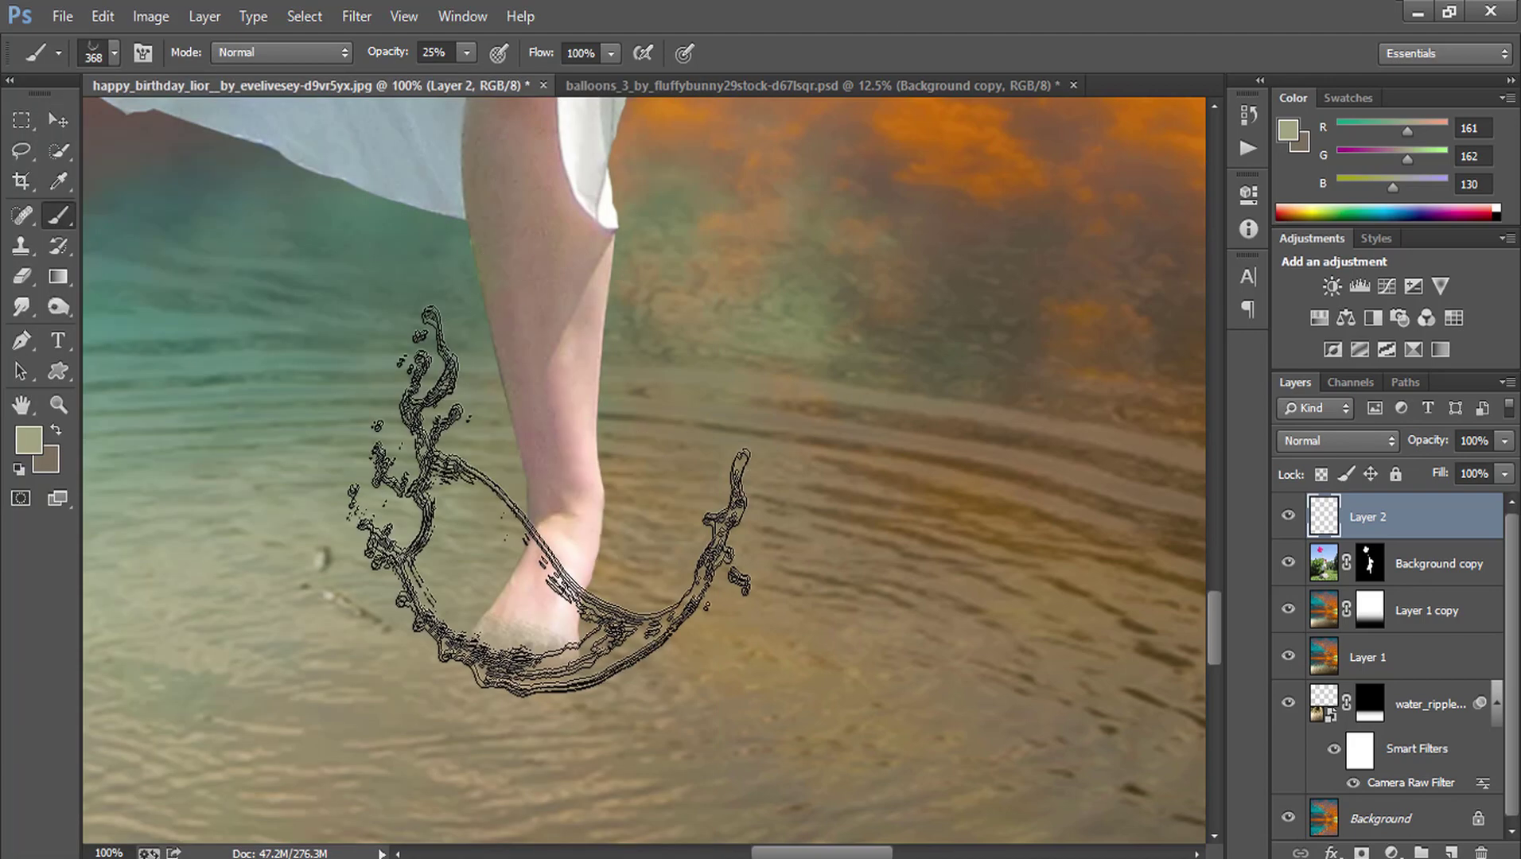
- Size the splash brush to 125 px at 100% opacity, then undo a trial stamp
{"action": "key", "text": "bracketleft"}
{"action": "key", "text": "bracketleft"}
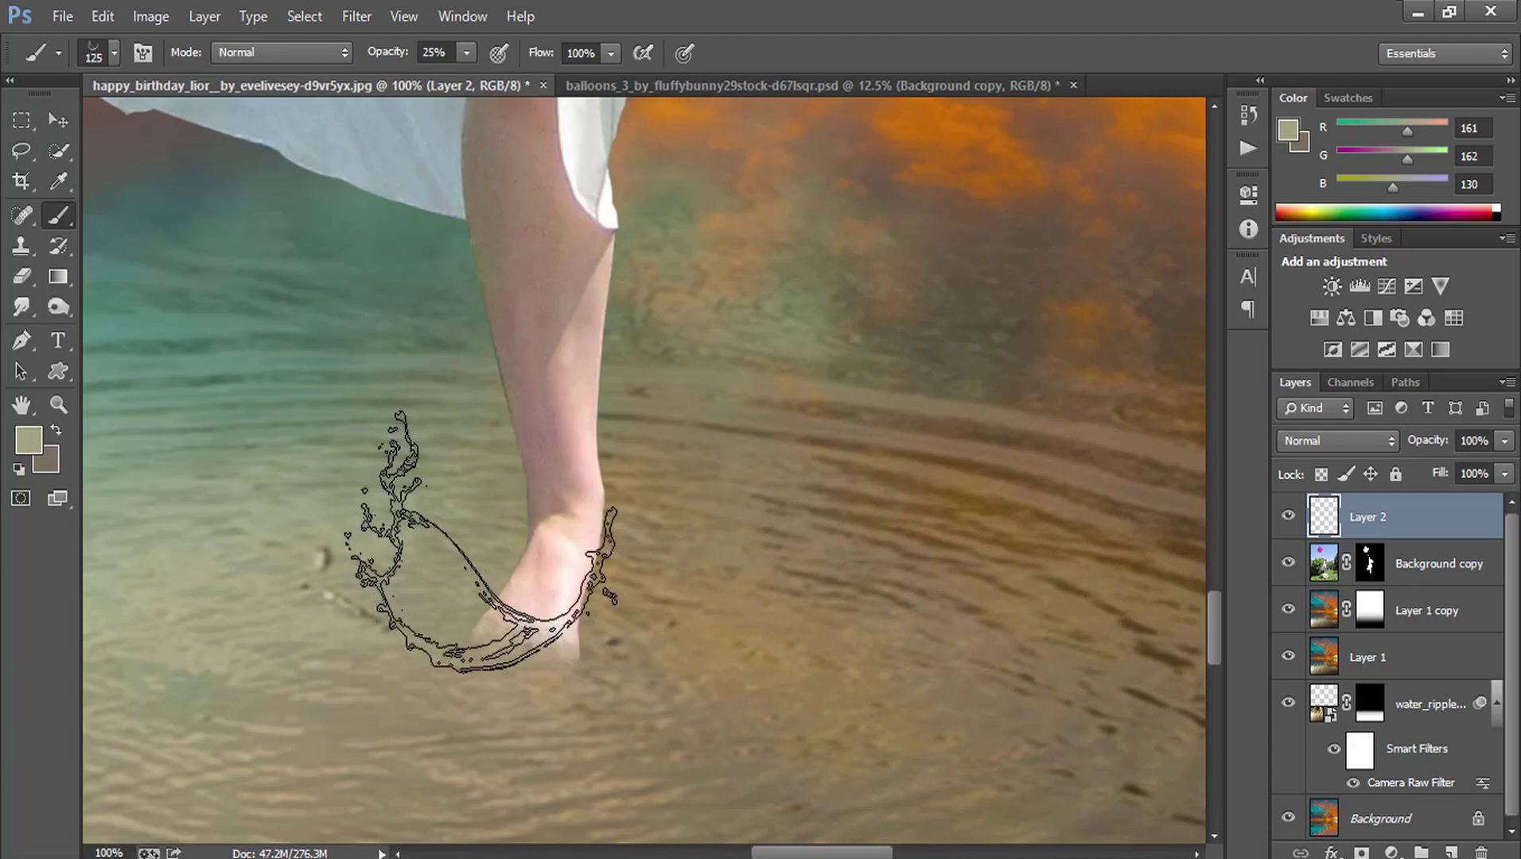
{"action": "key", "text": "bracketleft"}
{"action": "key", "text": "bracketleft"}
{"action": "key", "text": "bracketleft"}
{"action": "left_click", "coordinate": [490, 597]}
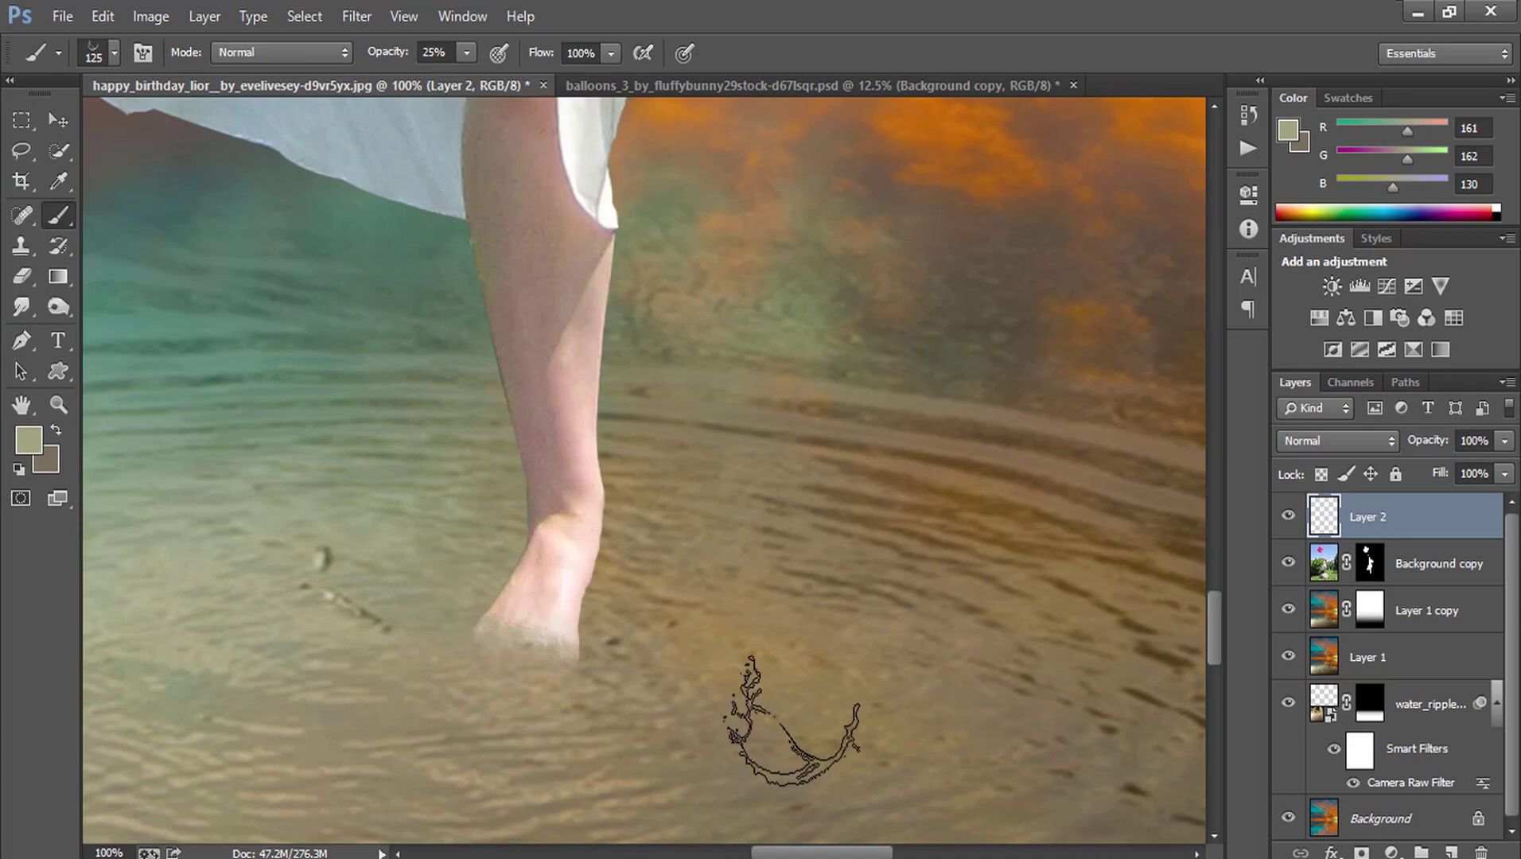
{"action": "left_click_drag", "start_coordinate": [390, 59], "coordinate": [450, 59]}
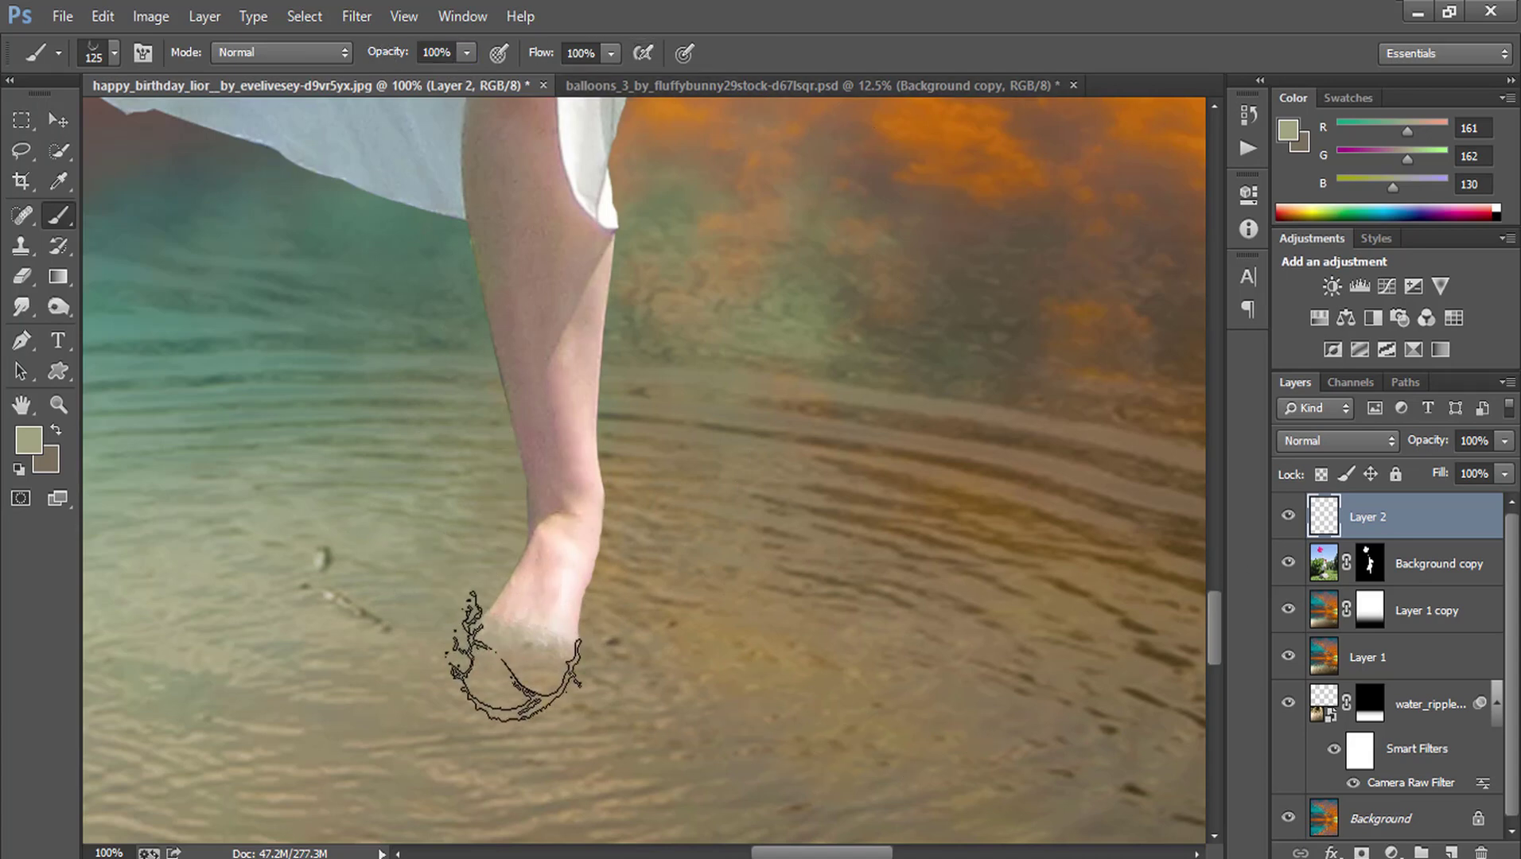
{"action": "left_click", "coordinate": [478, 593]}
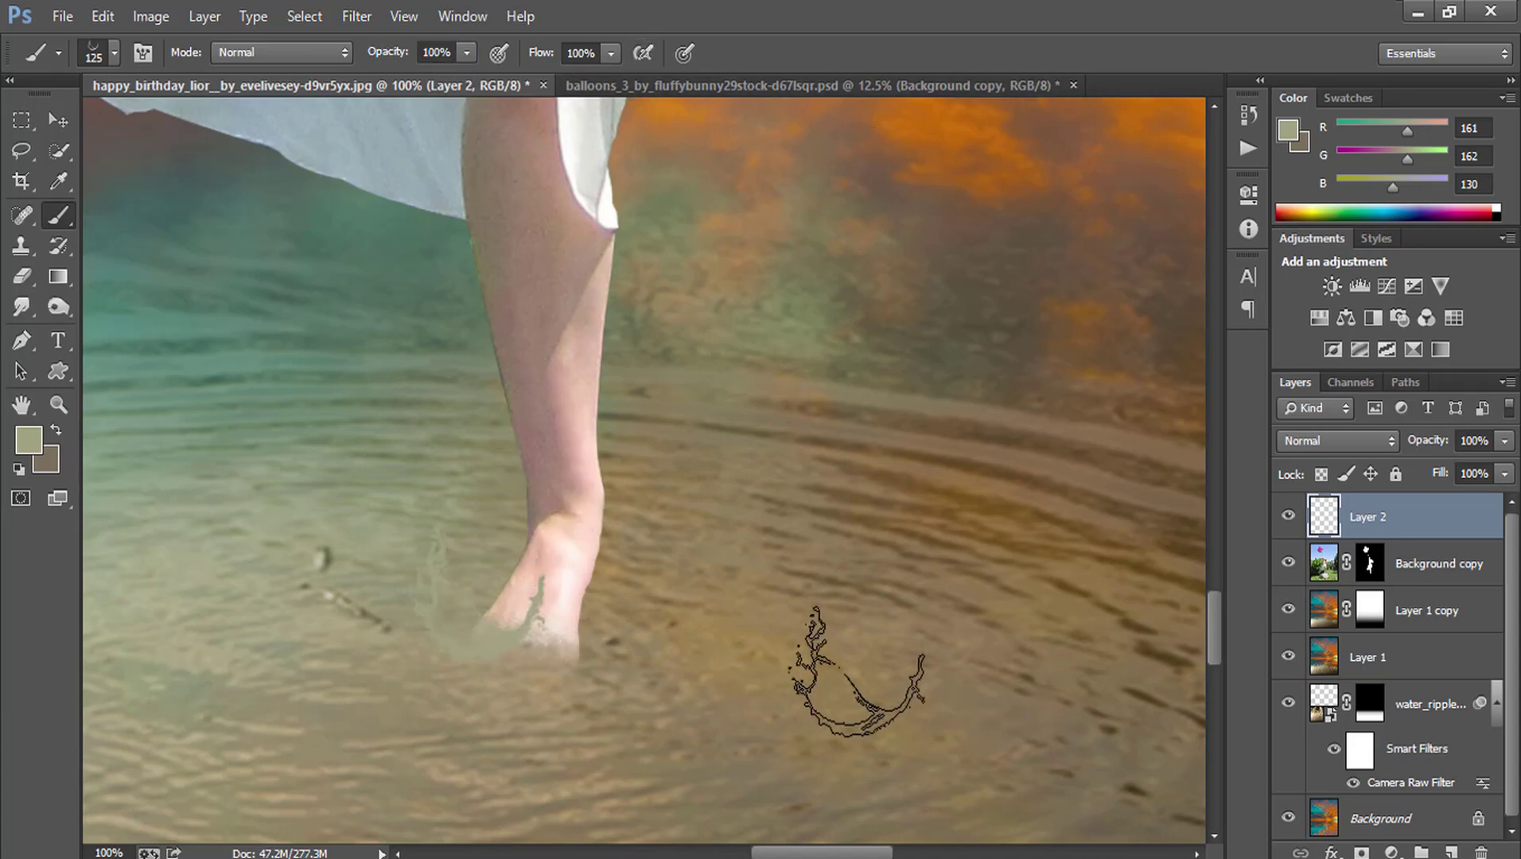
{"action": "key", "text": "ctrl+z"}
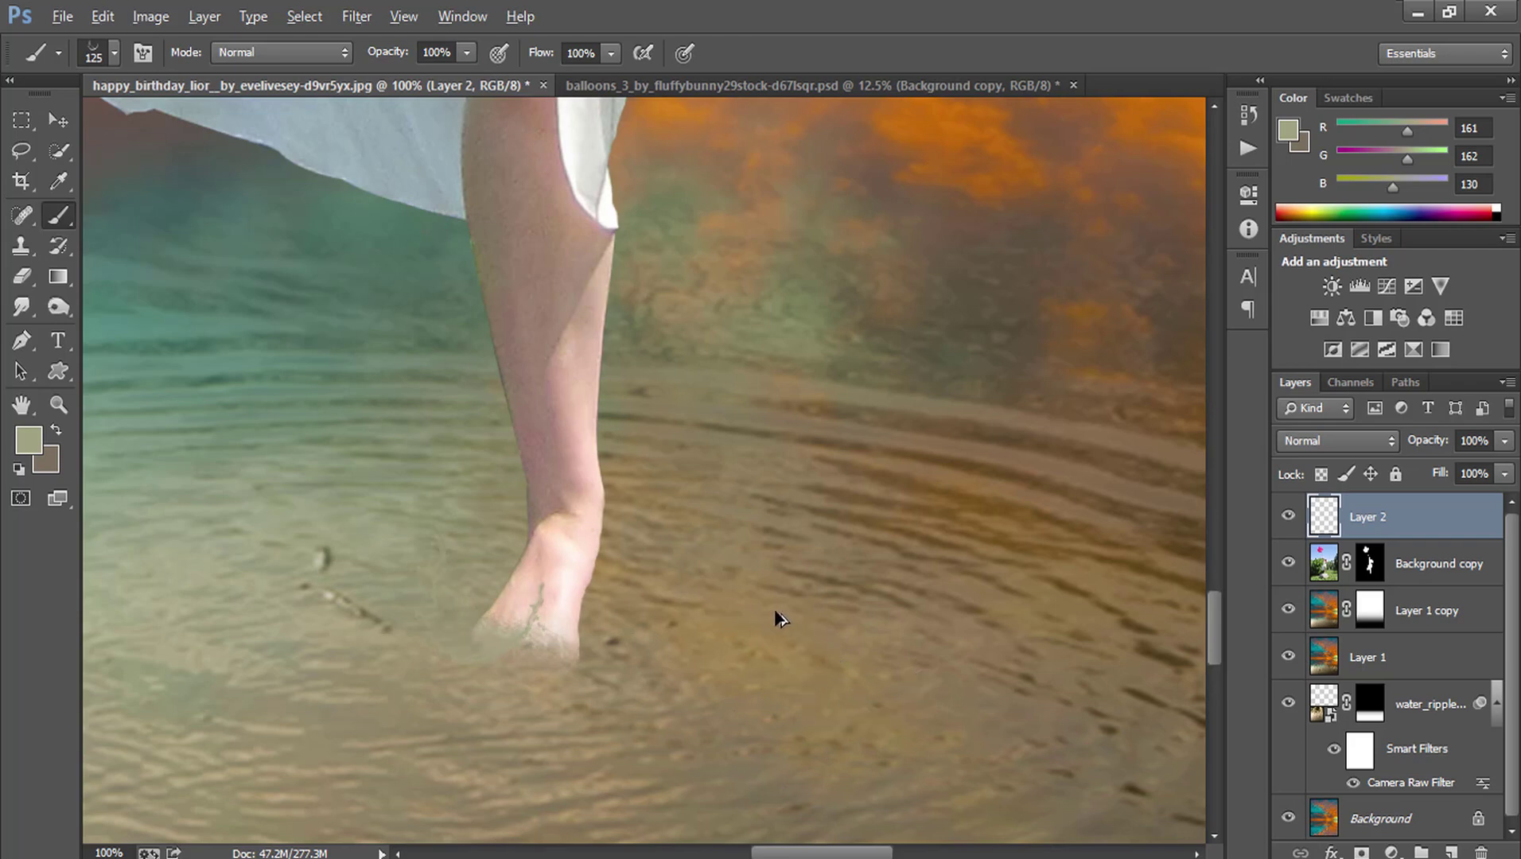
- Set the paint colour to pure white and stamp a splash beside the foot
{"action": "left_click", "coordinate": [30, 439]}
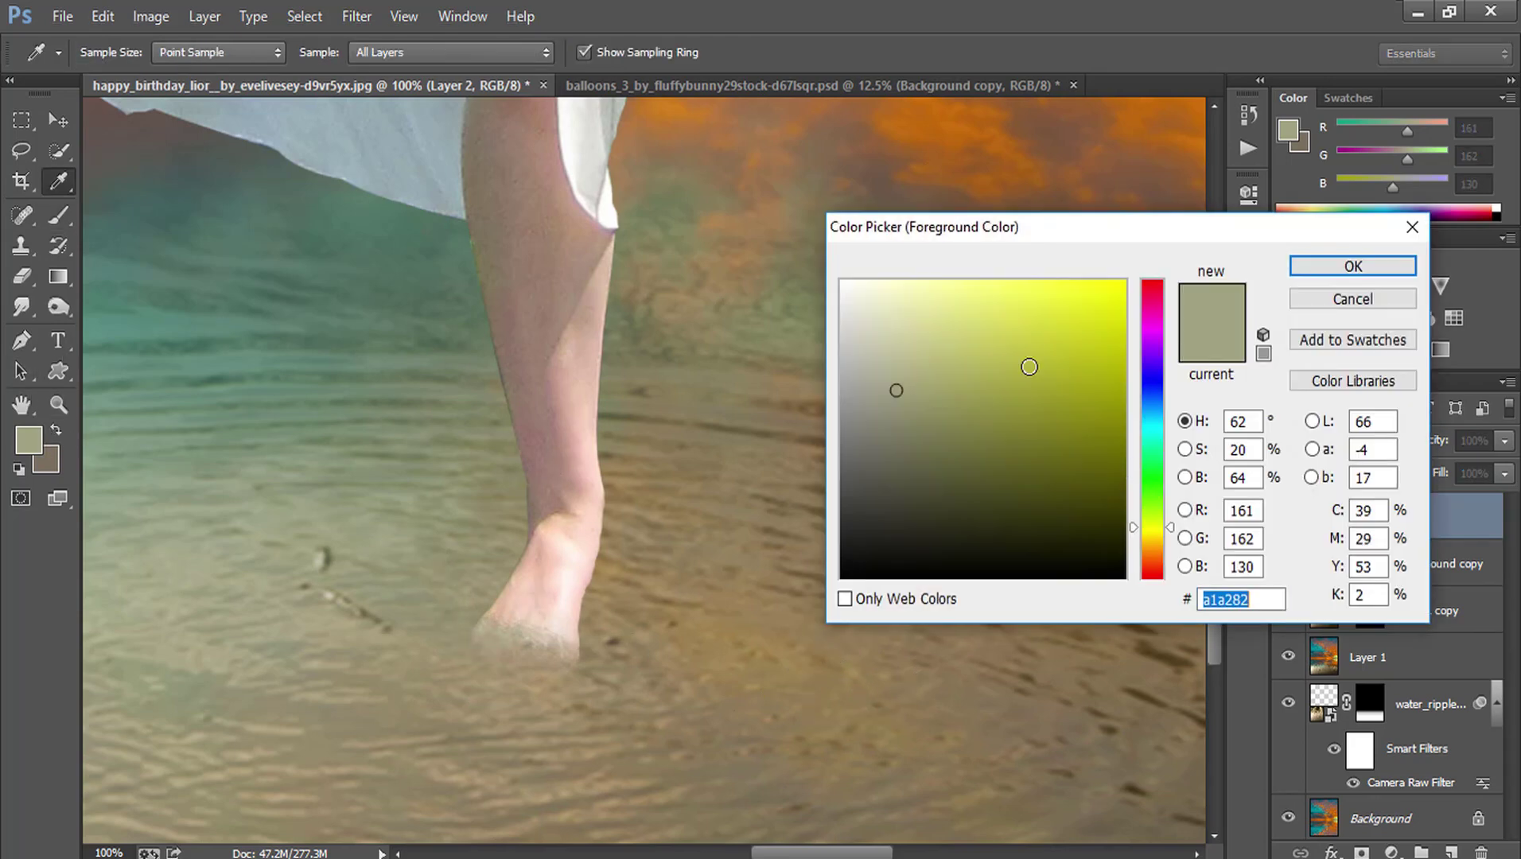
{"action": "left_click_drag", "start_coordinate": [1028, 364], "coordinate": [844, 282]}
{"action": "left_click", "coordinate": [1304, 269]}
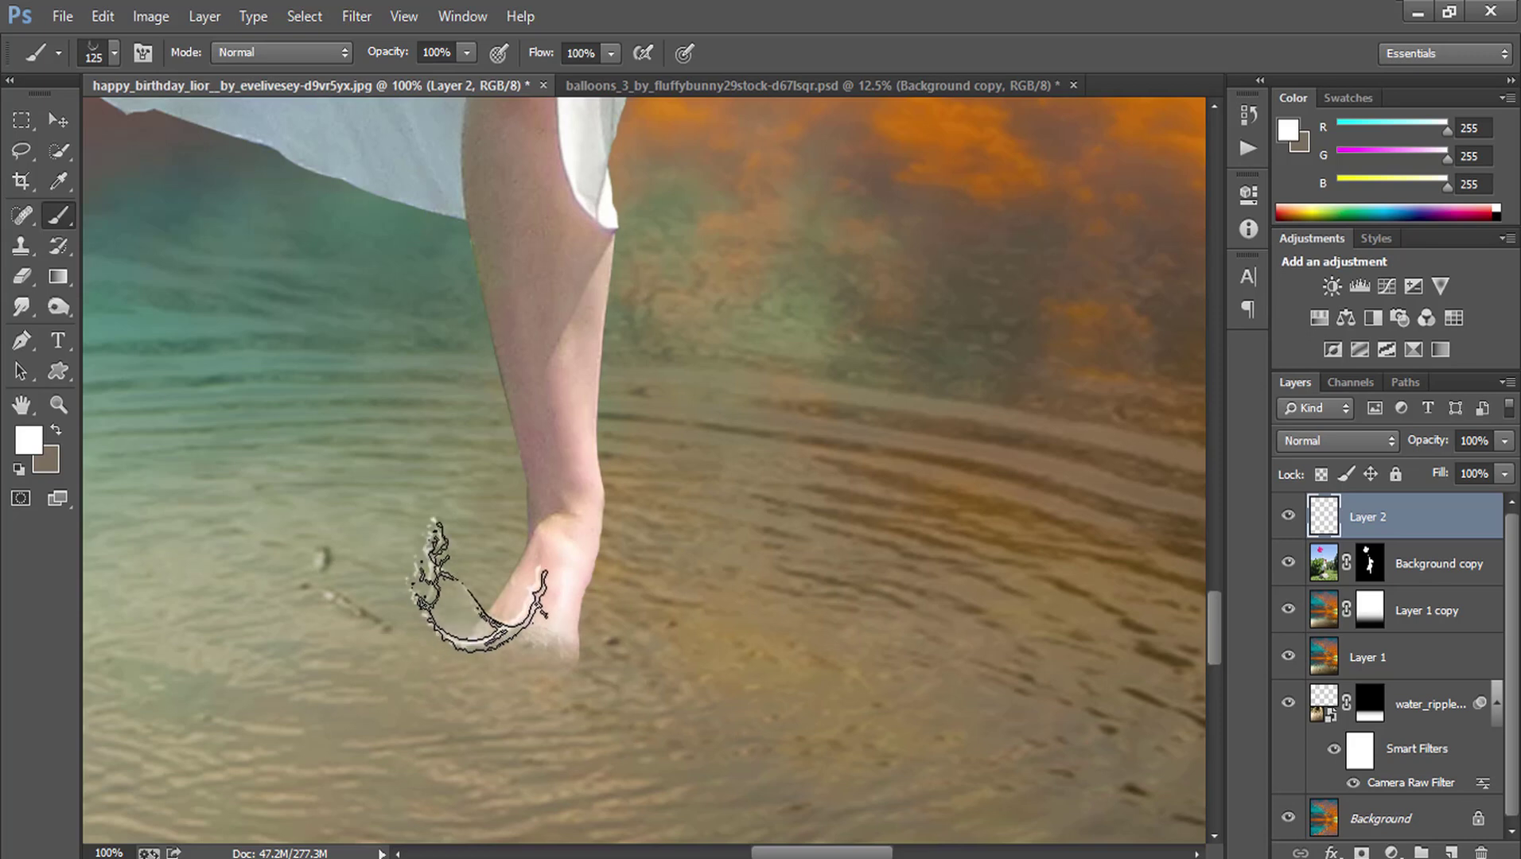
{"action": "left_click", "coordinate": [477, 584]}
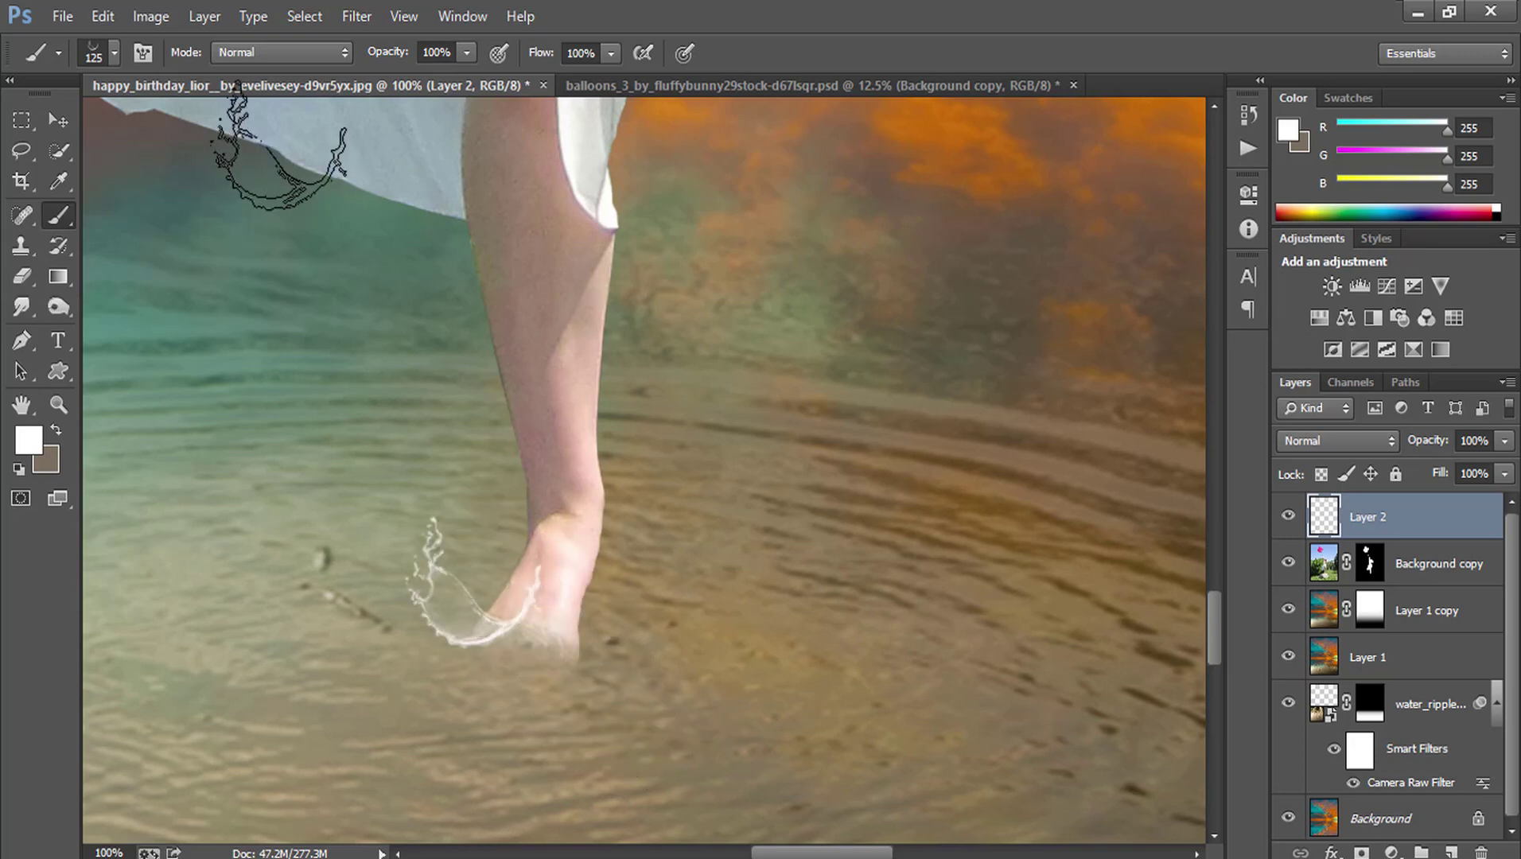
- Rotate the splash tip to 166° and stamp two white splashes over the foot
{"action": "left_click", "coordinate": [143, 52]}
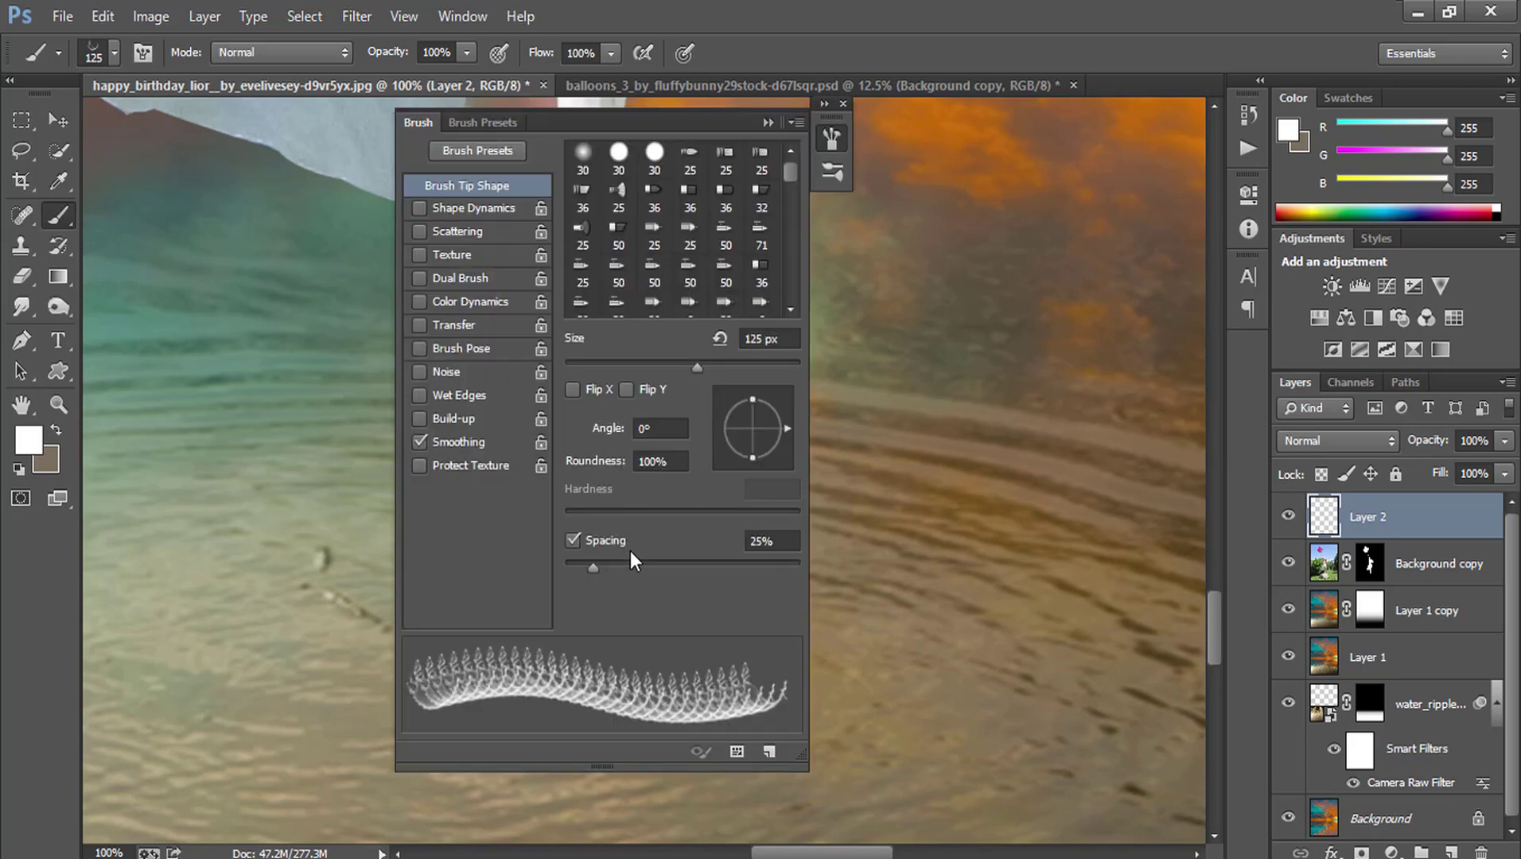
{"action": "left_click_drag", "start_coordinate": [780, 427], "coordinate": [734, 482]}
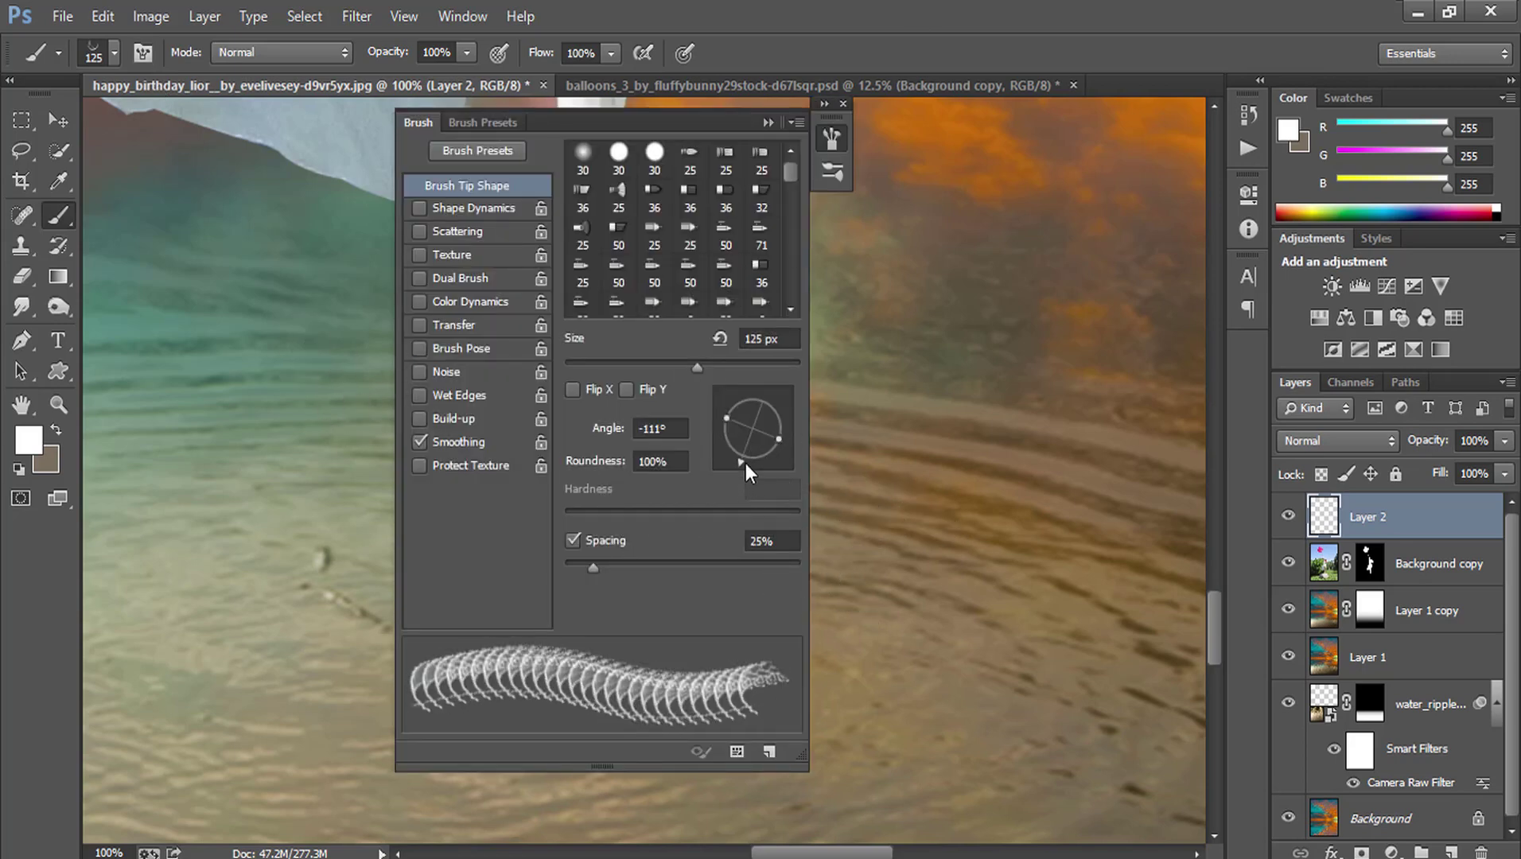
{"action": "left_click_drag", "start_coordinate": [748, 474], "coordinate": [719, 420]}
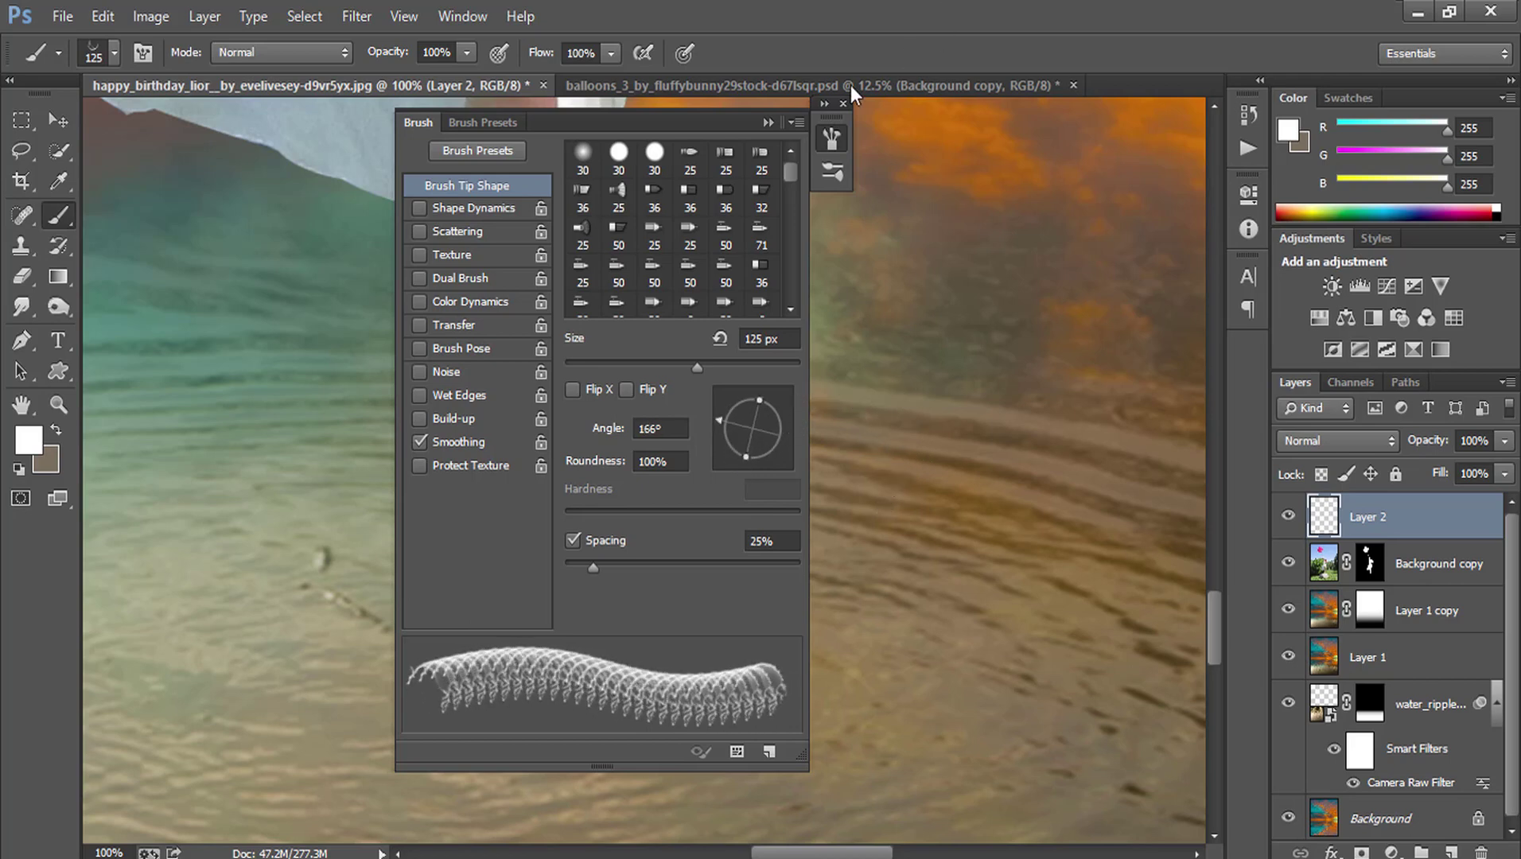
{"action": "left_click", "coordinate": [767, 122]}
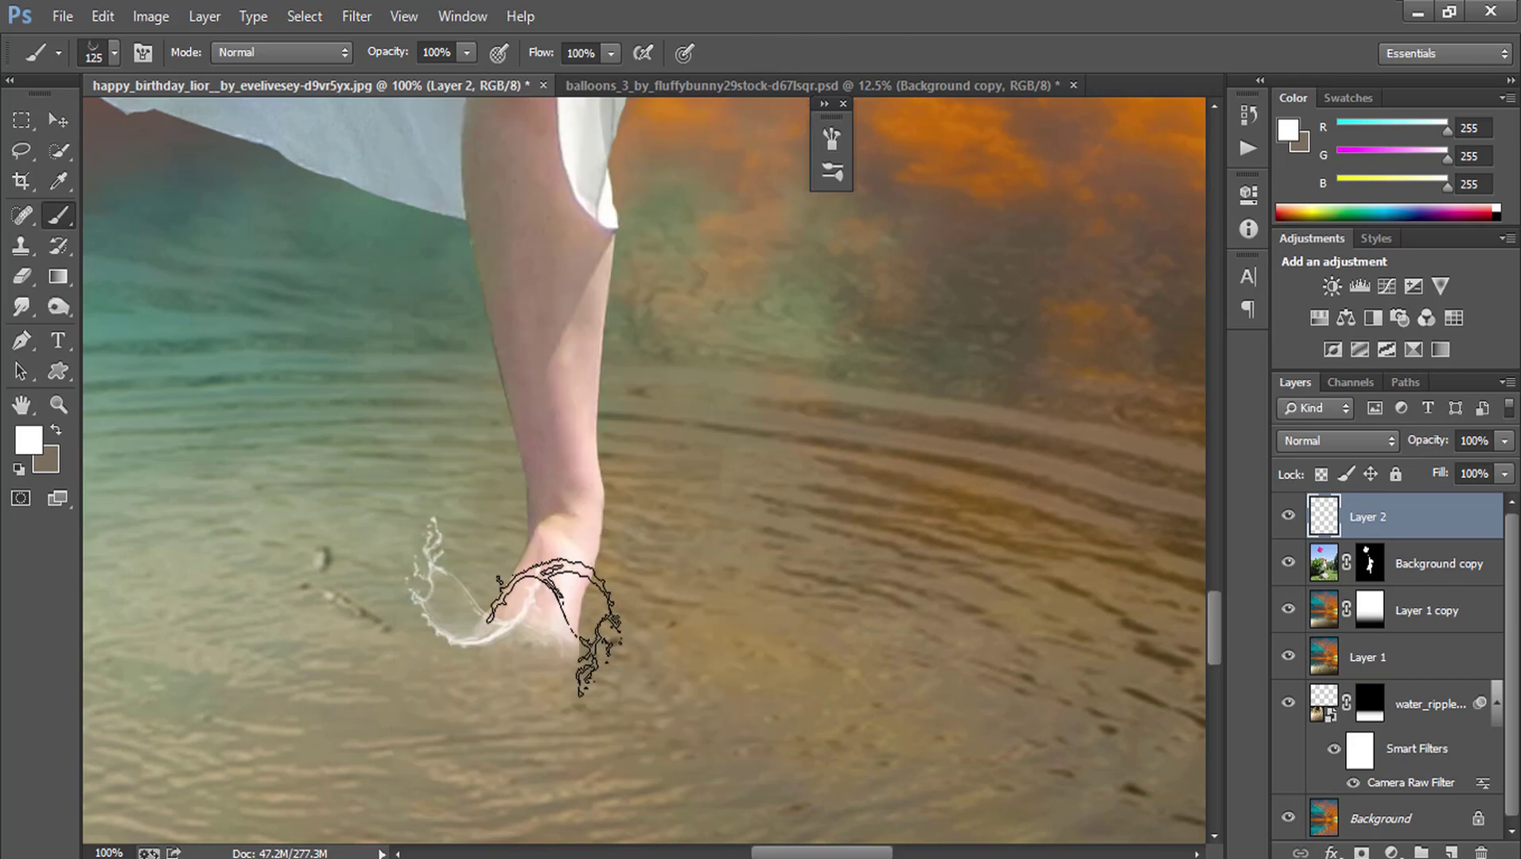
{"action": "left_click", "coordinate": [529, 636]}
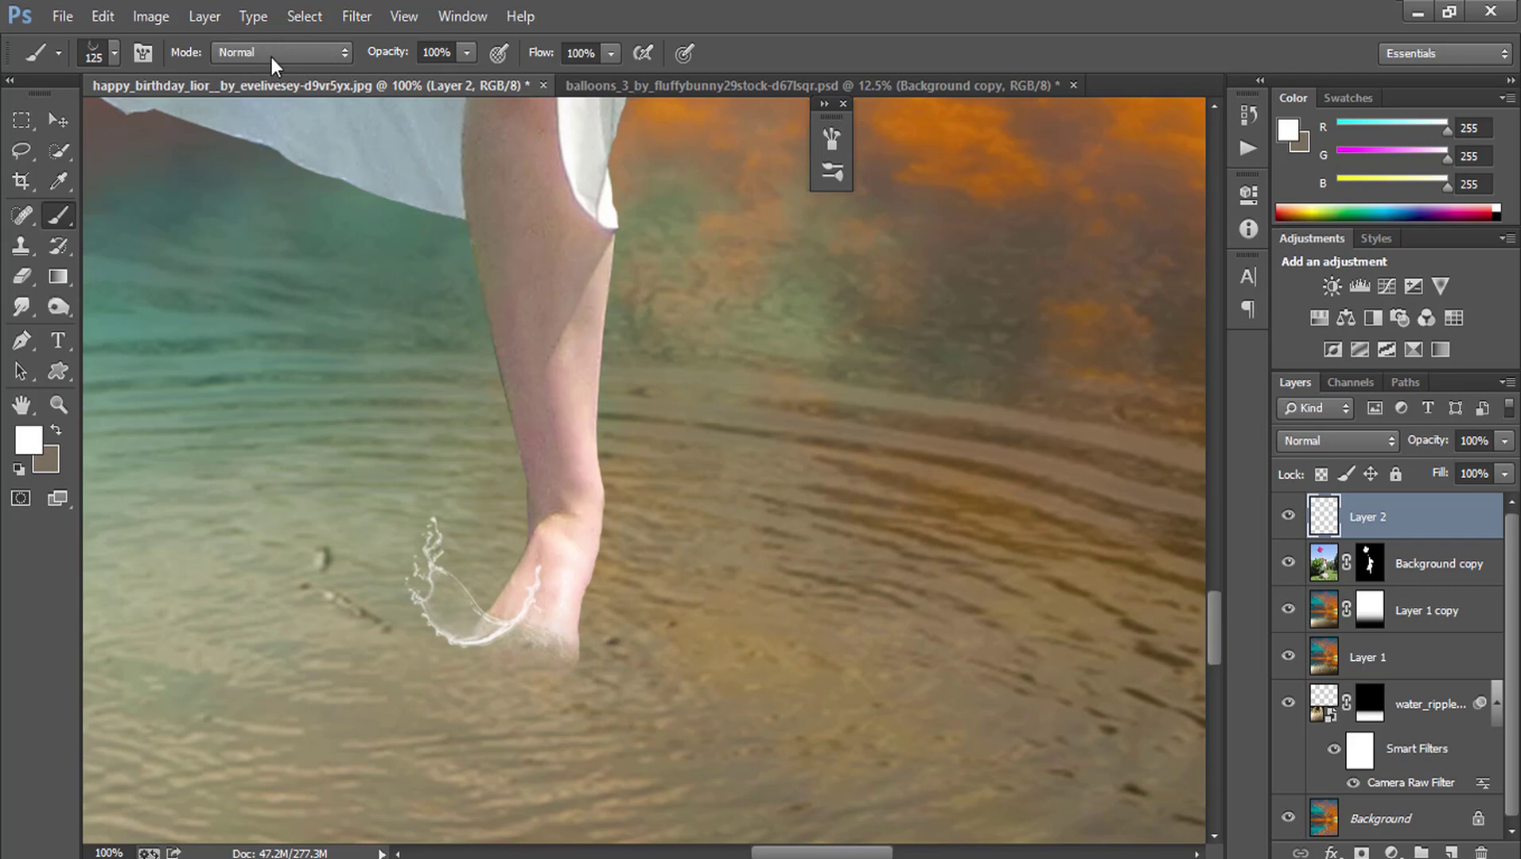
{"action": "left_click", "coordinate": [463, 625]}
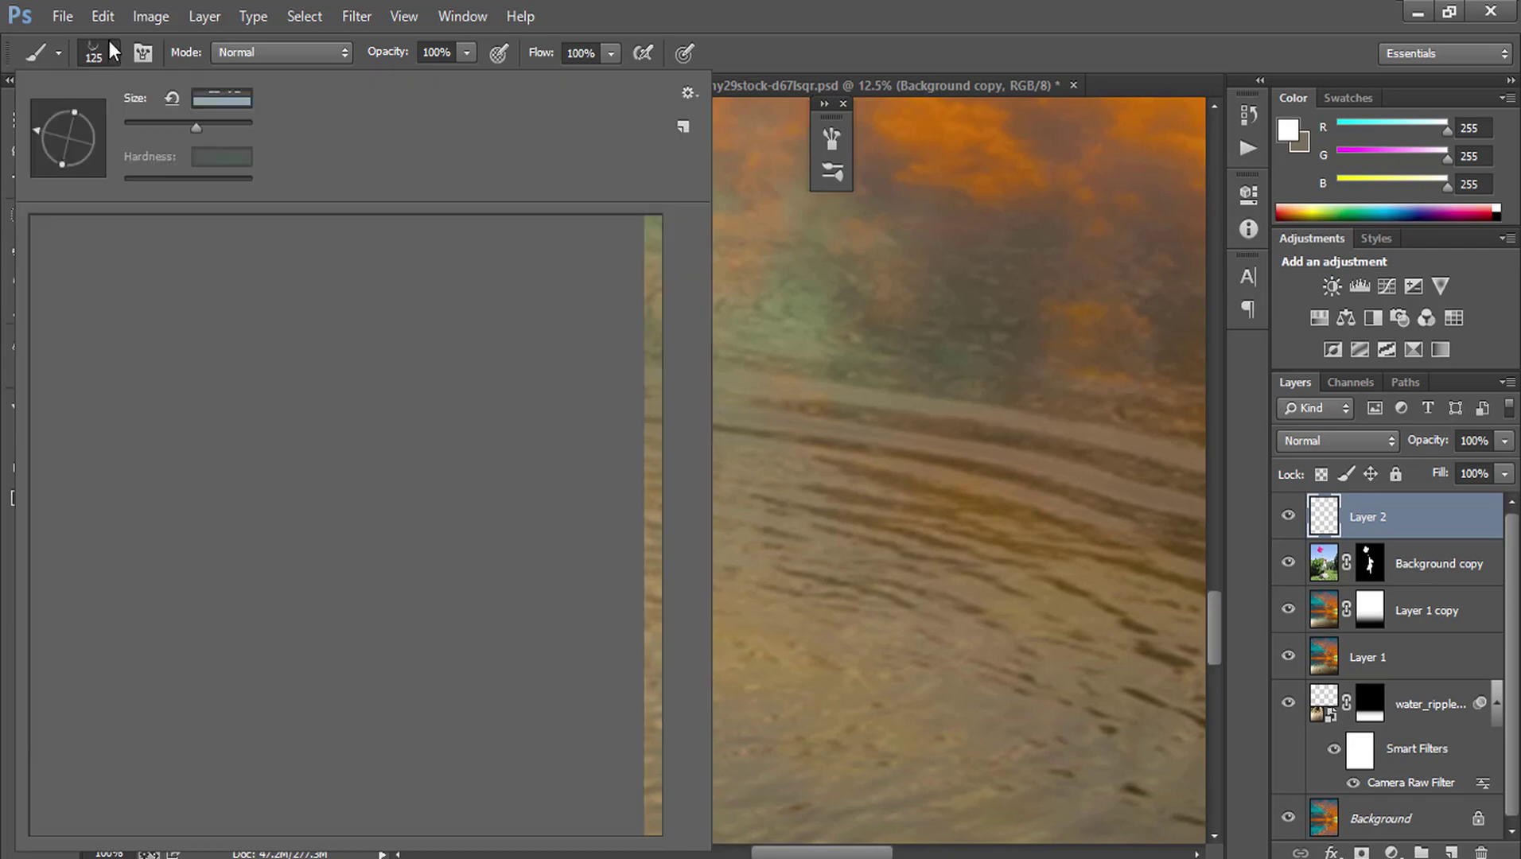
- Switch to the large water-splash tip at size 150, tilt it, and stamp around the foot
{"action": "left_click", "coordinate": [114, 51]}
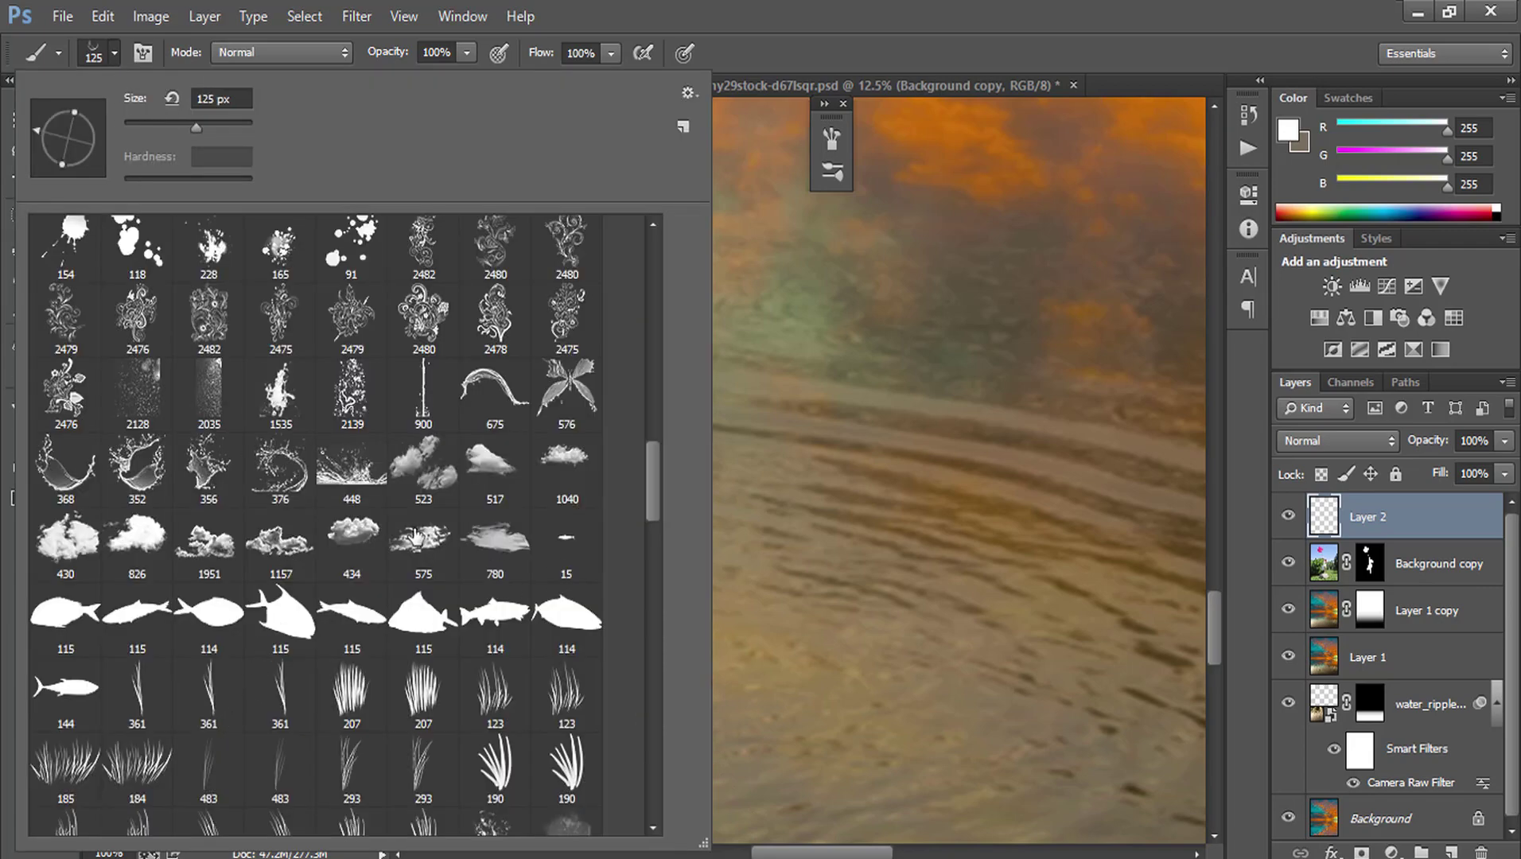
{"action": "left_click", "coordinate": [209, 465]}
{"action": "key", "text": "Return"}
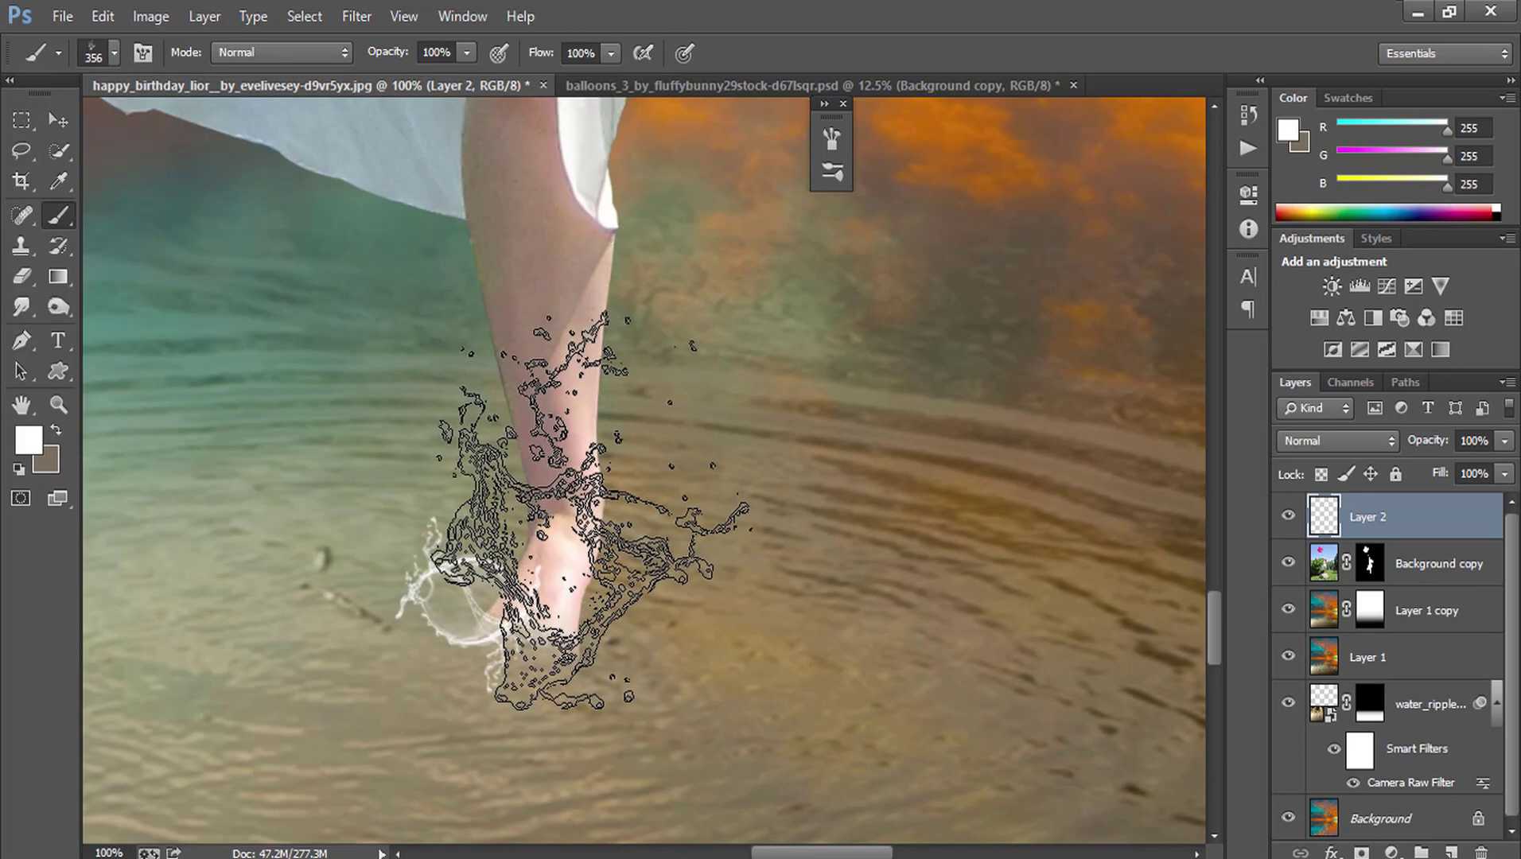
{"action": "key", "text": "bracketleft"}
{"action": "key", "text": "bracketleft"}
{"action": "key", "text": "bracketleft"}
{"action": "key", "text": "bracketleft"}
{"action": "key", "text": "bracketleft"}
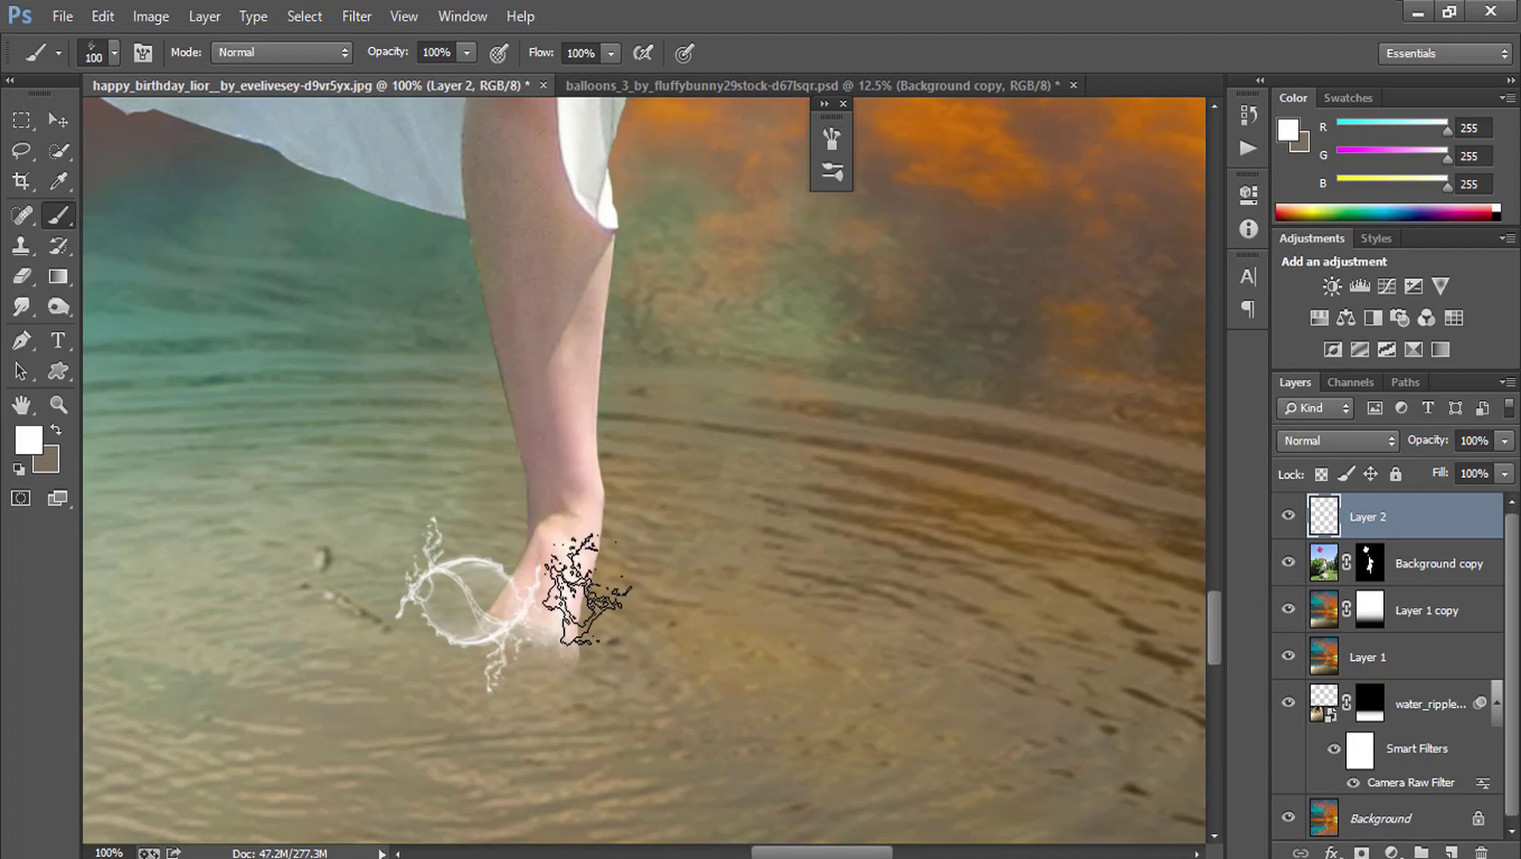
{"action": "key", "text": "bracketleft"}
{"action": "key", "text": "bracketright"}
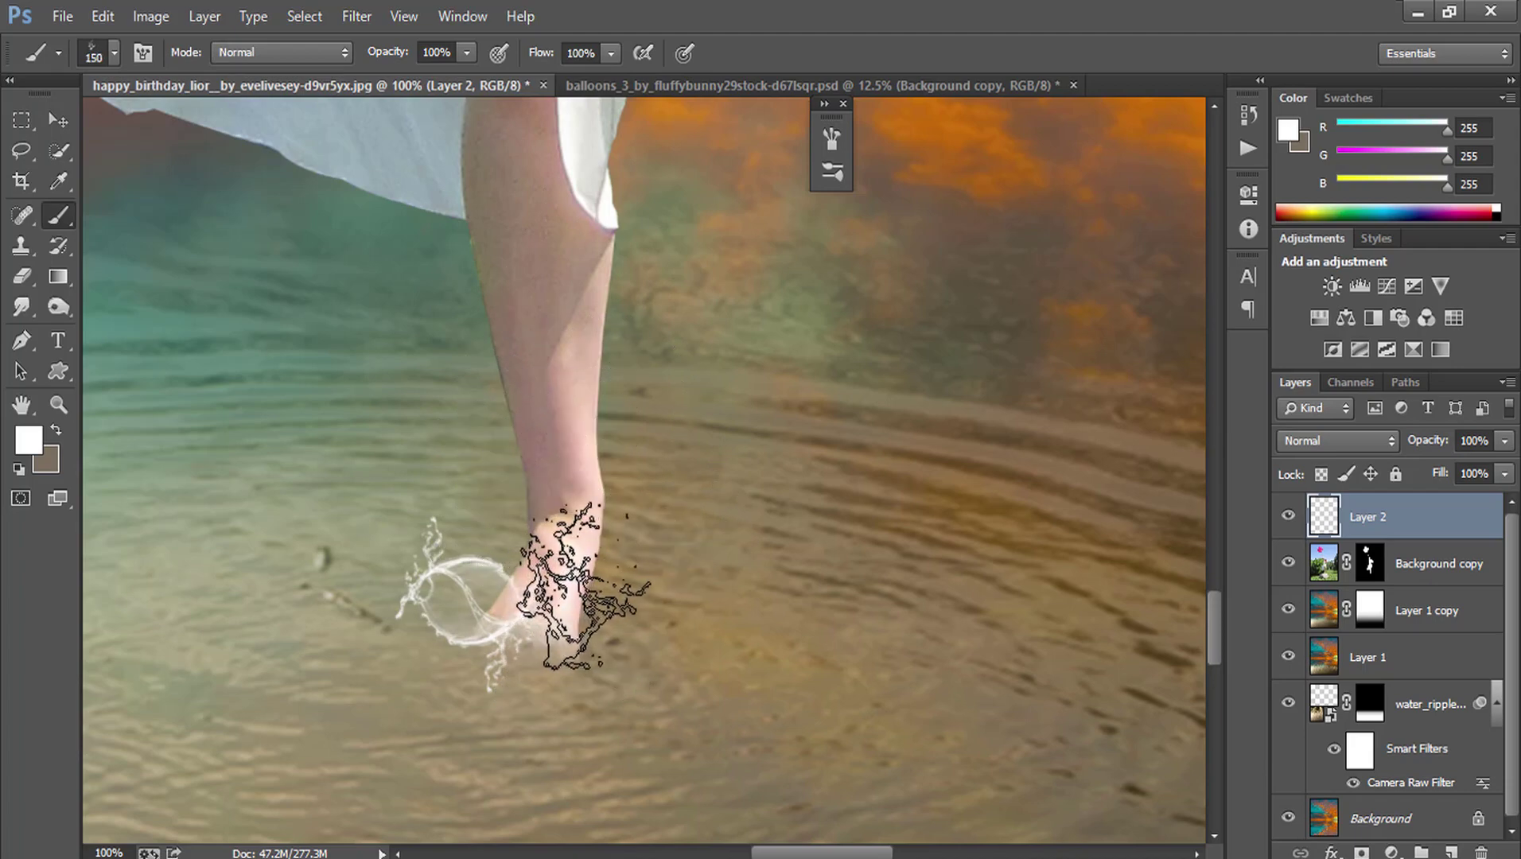
{"action": "left_click", "coordinate": [143, 53]}
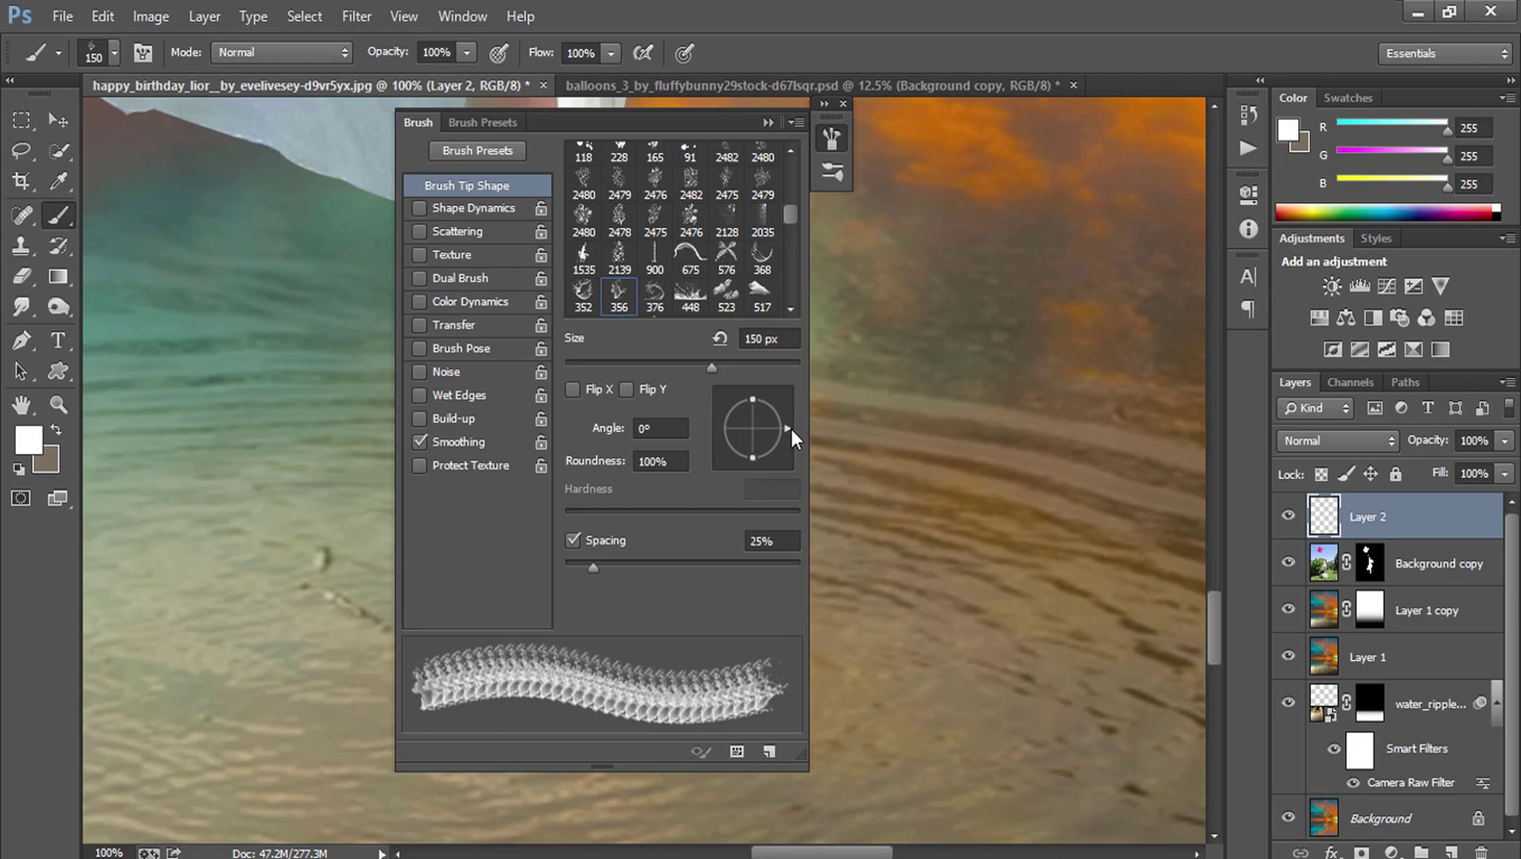
{"action": "mouse_move", "coordinate": [790, 428]}
{"action": "left_mouse_down"}
{"action": "mouse_move", "coordinate": [795, 455]}
{"action": "mouse_move", "coordinate": [776, 455]}
{"action": "left_mouse_up"}
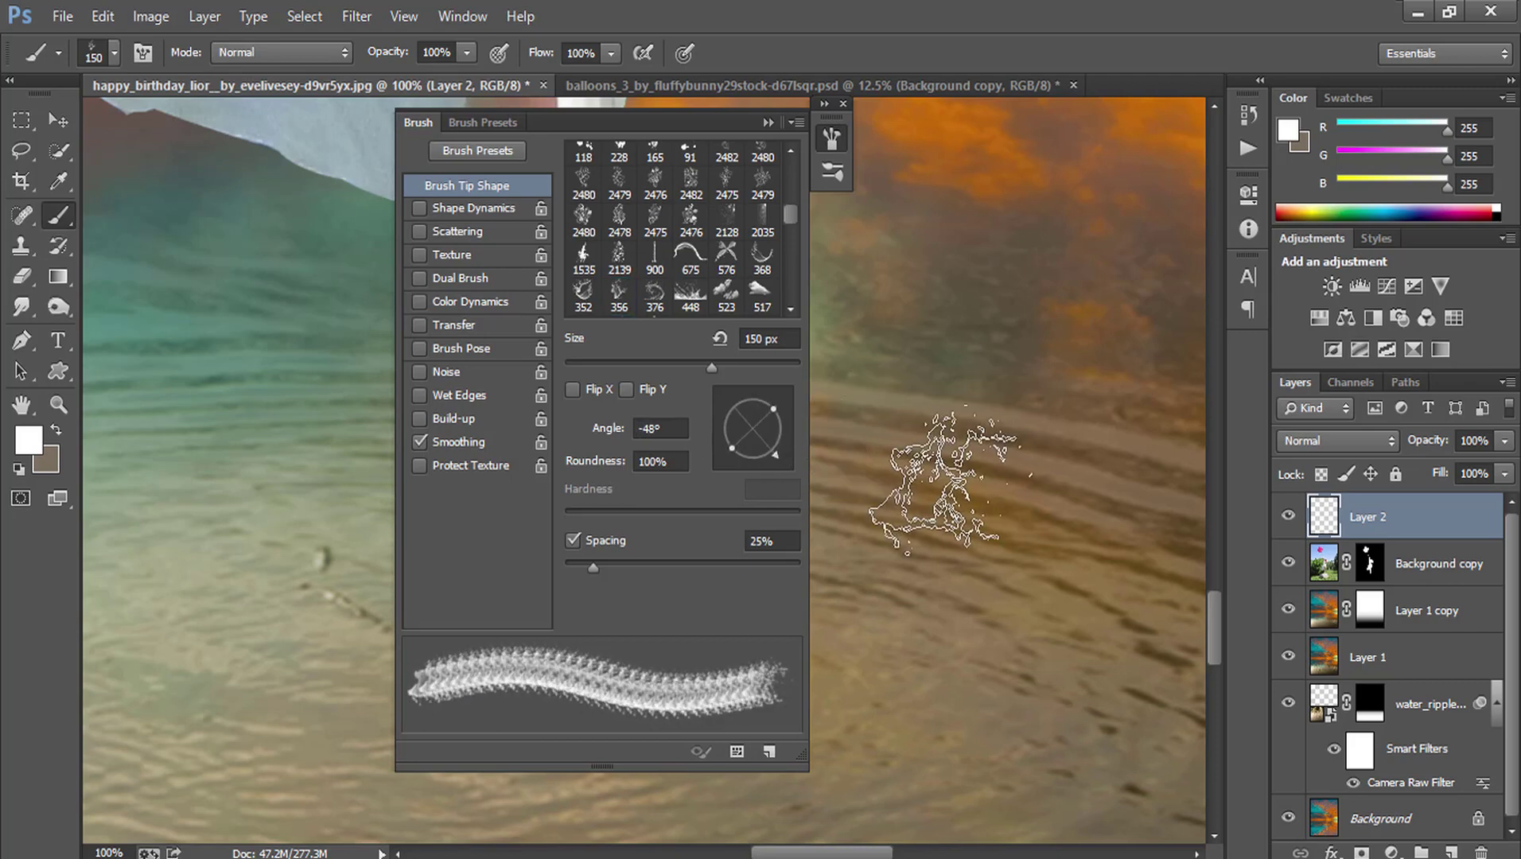
{"action": "left_click", "coordinate": [768, 123]}
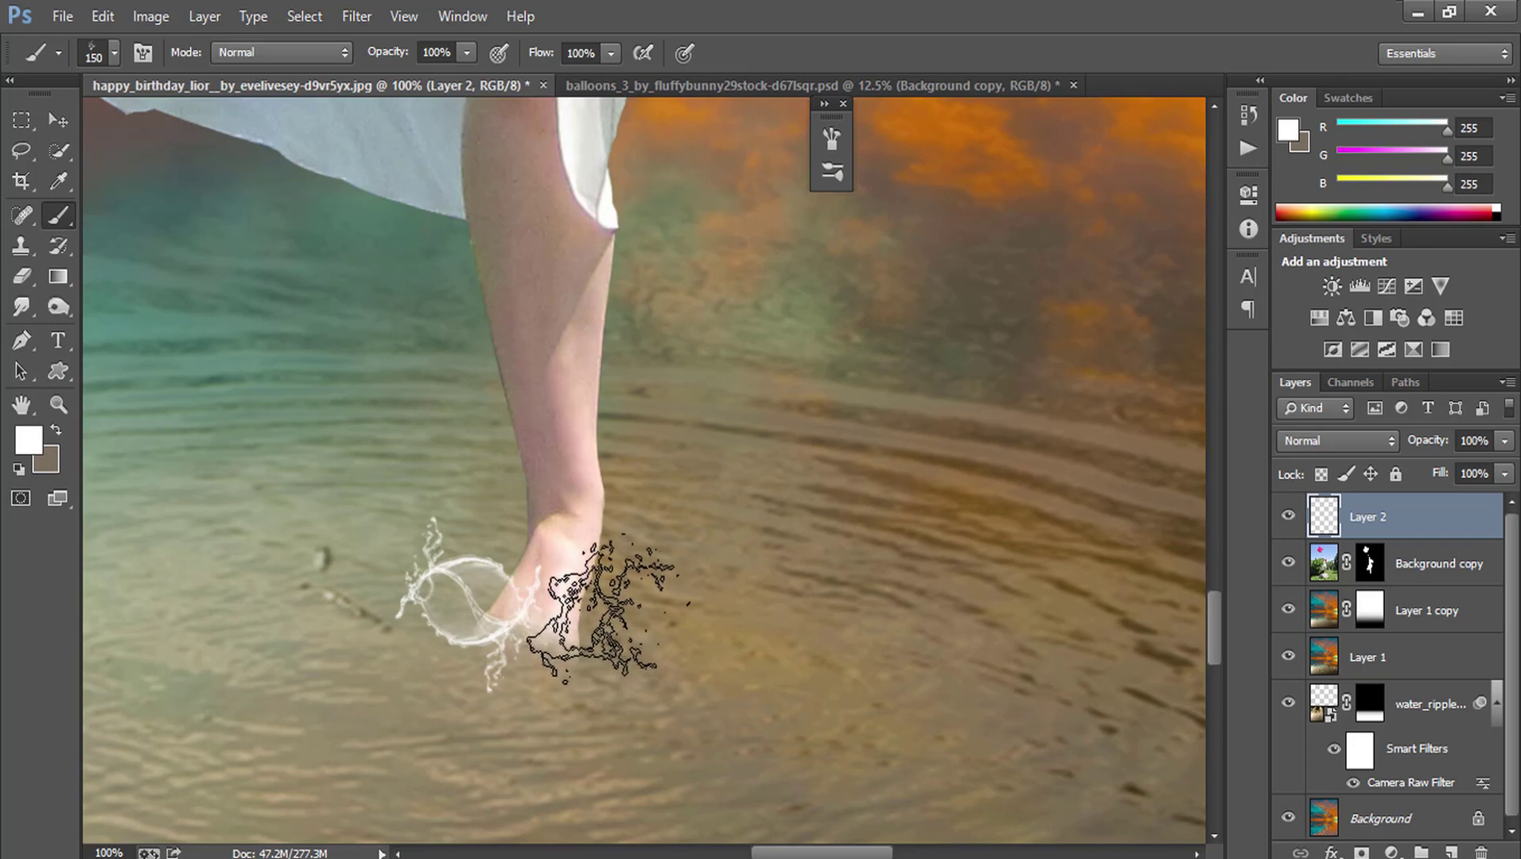
{"action": "left_click", "coordinate": [606, 611]}
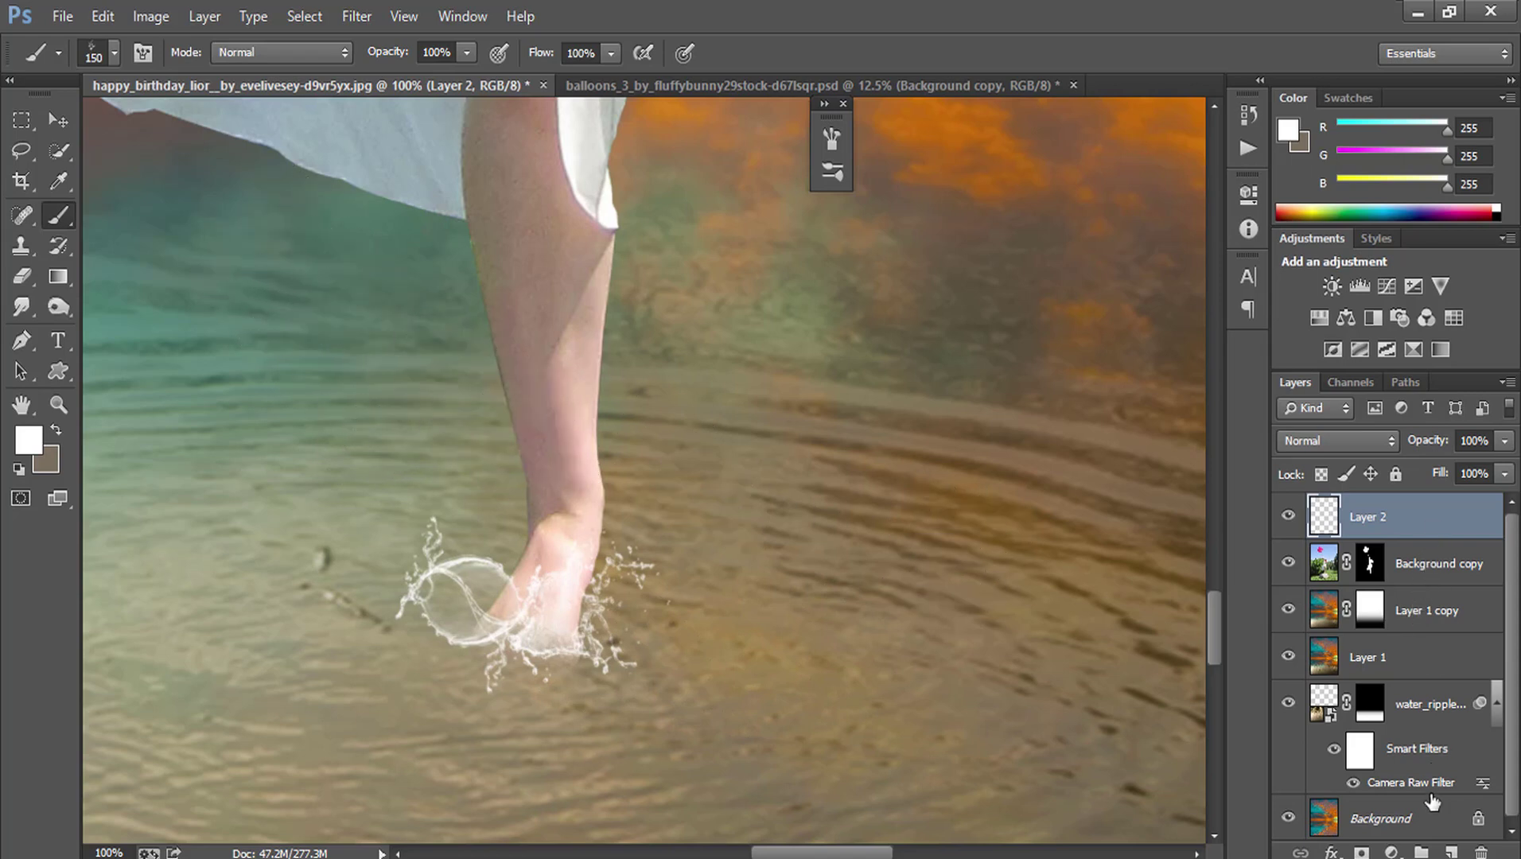
- Add Layer 3 below Background copy and stamp three more white splashes around the foot
{"action": "left_click", "coordinate": [1449, 853]}
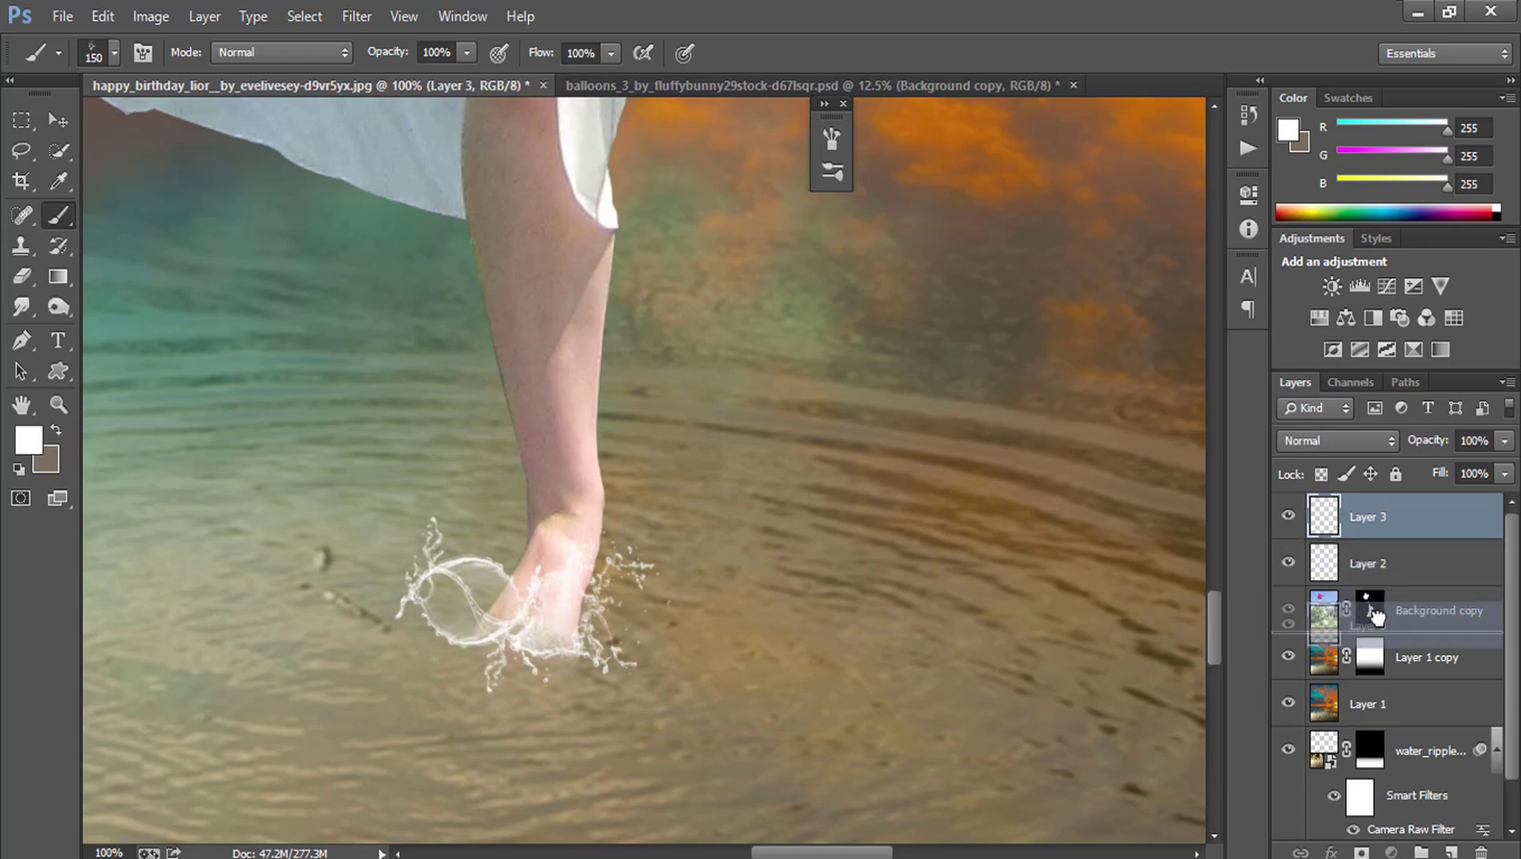
{"action": "left_click_drag", "start_coordinate": [1377, 515], "coordinate": [1376, 633]}
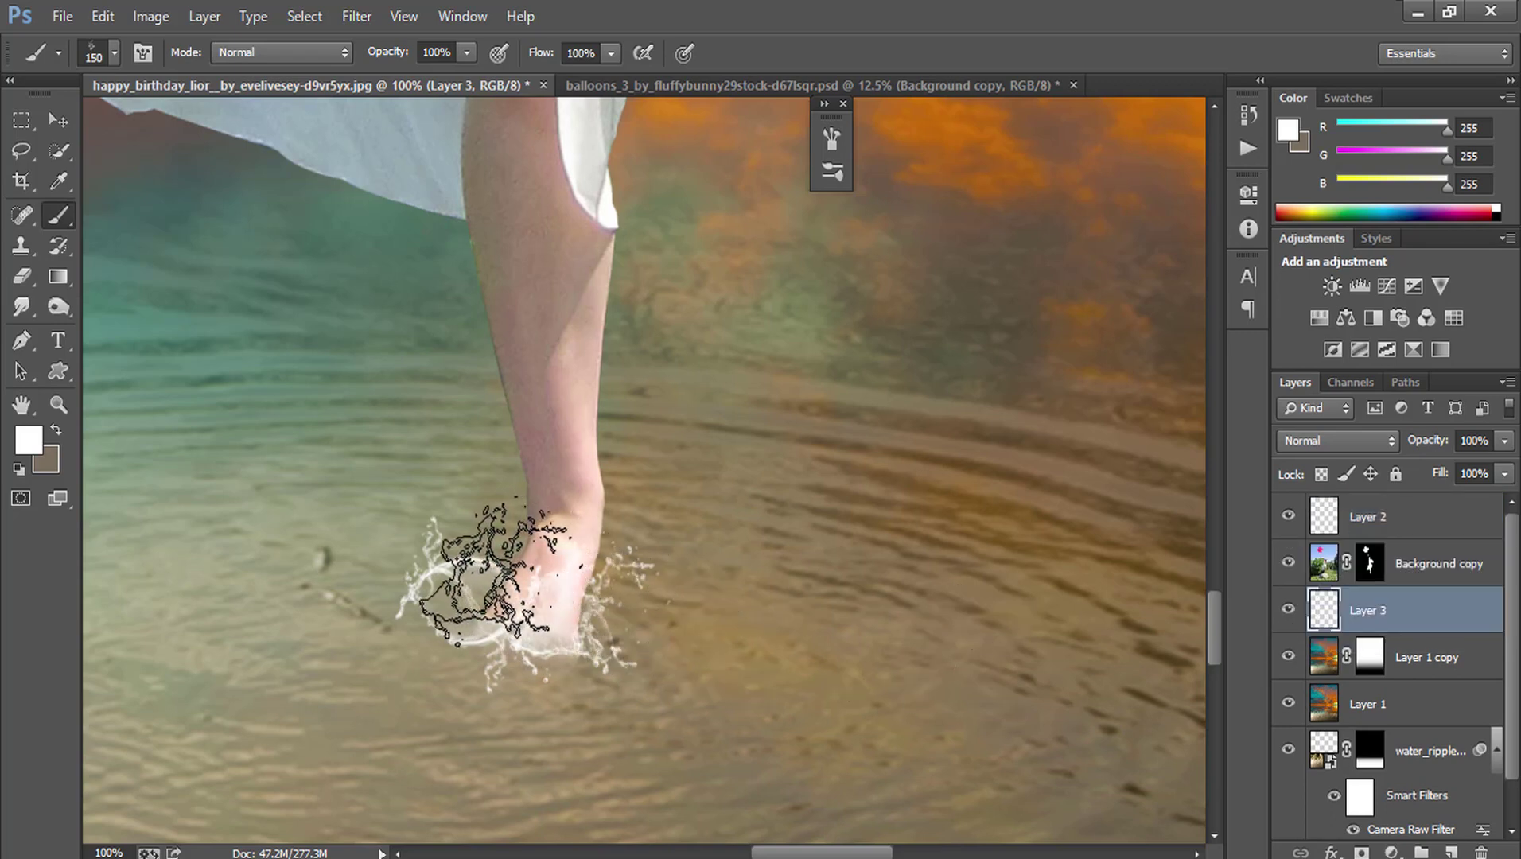
{"action": "left_click", "coordinate": [509, 571]}
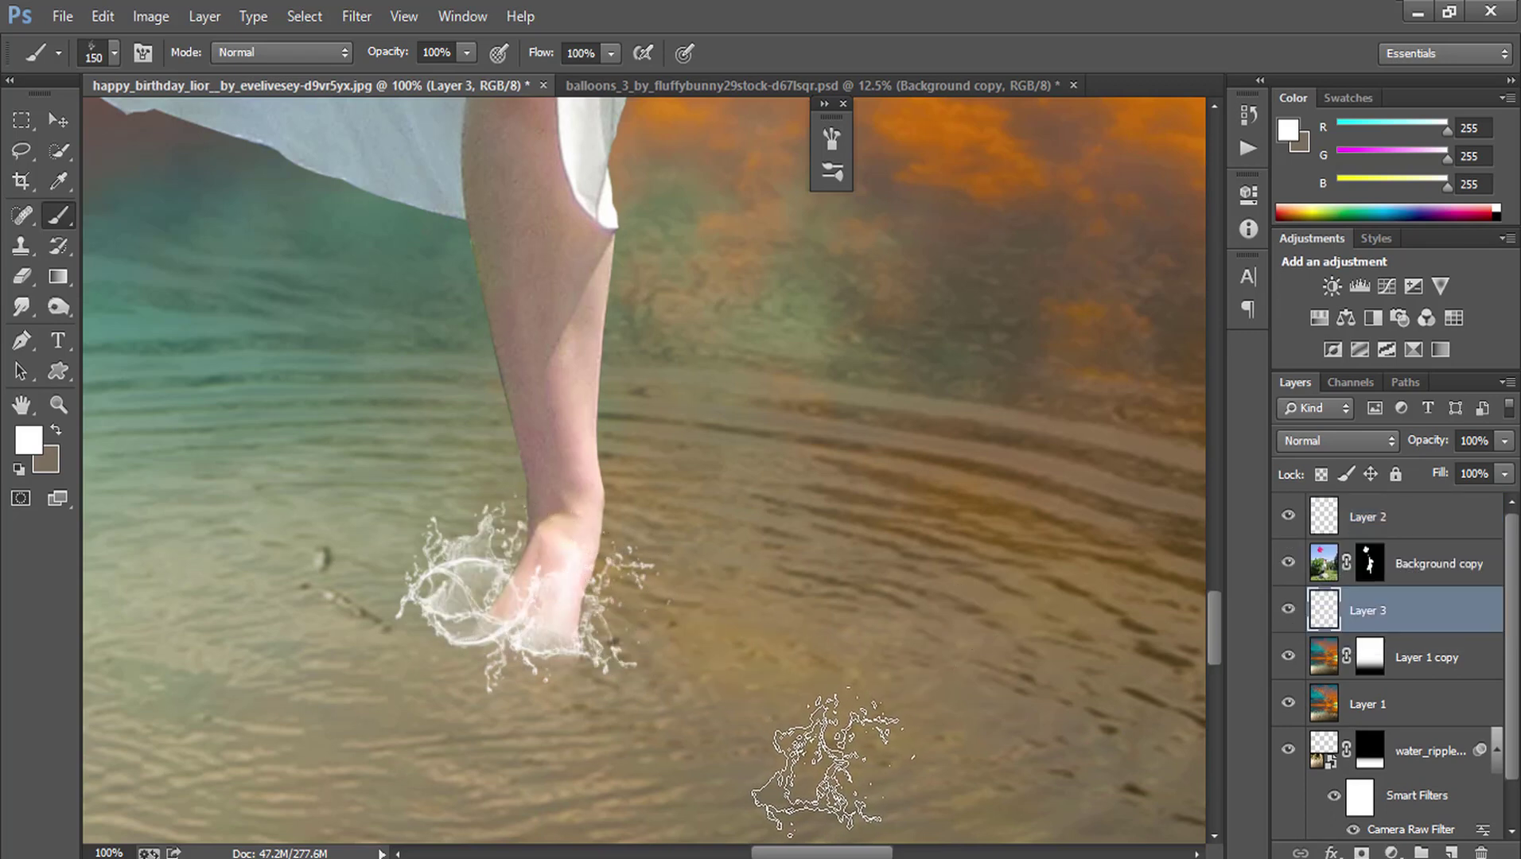
{"action": "left_click", "coordinate": [547, 608]}
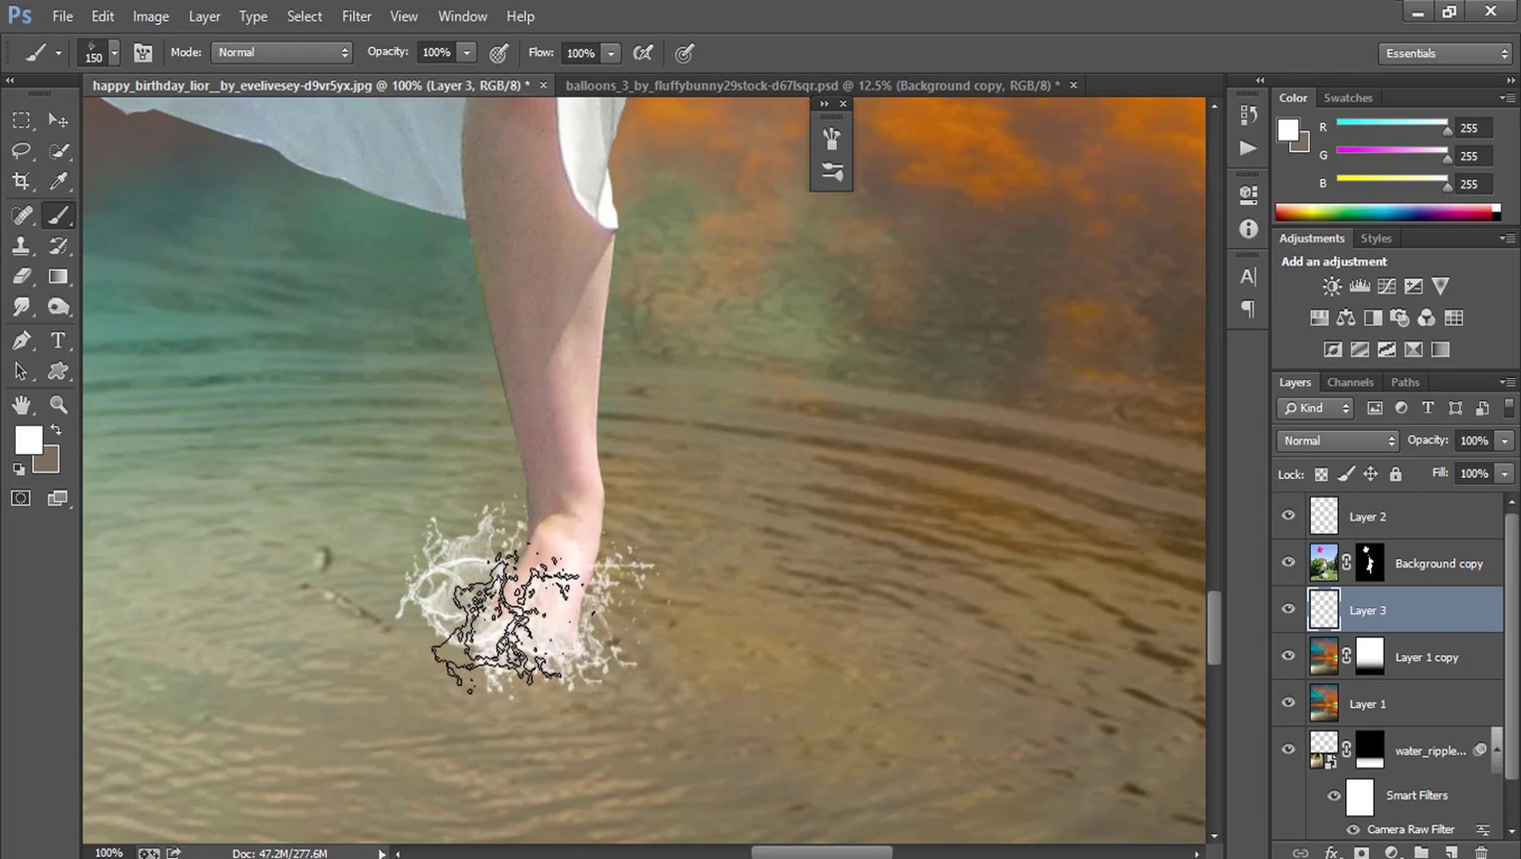
{"action": "left_click", "coordinate": [506, 614]}
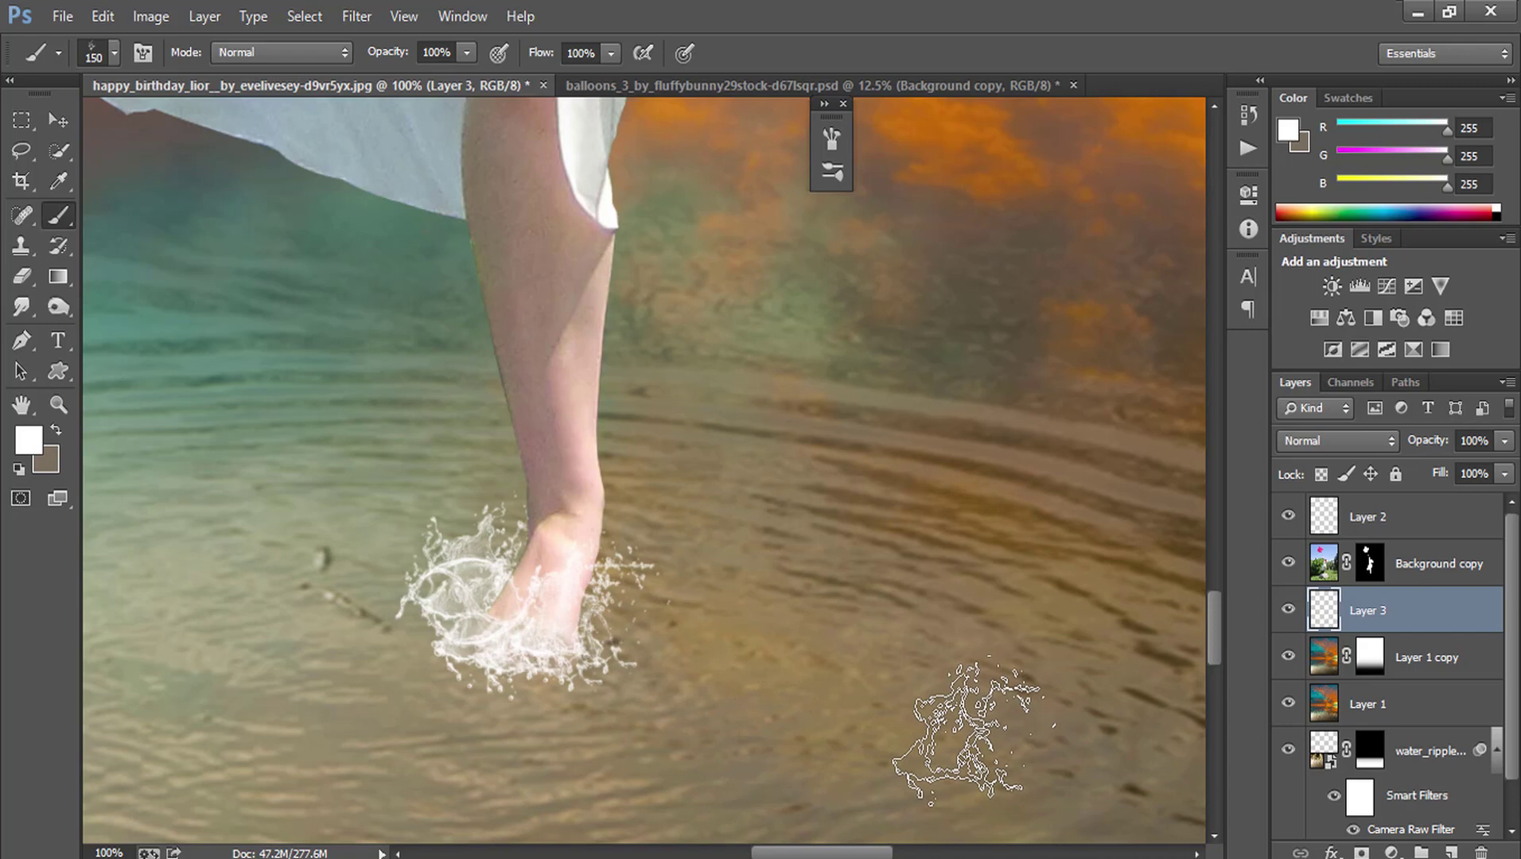
{"action": "key", "text": "ctrl+0"}
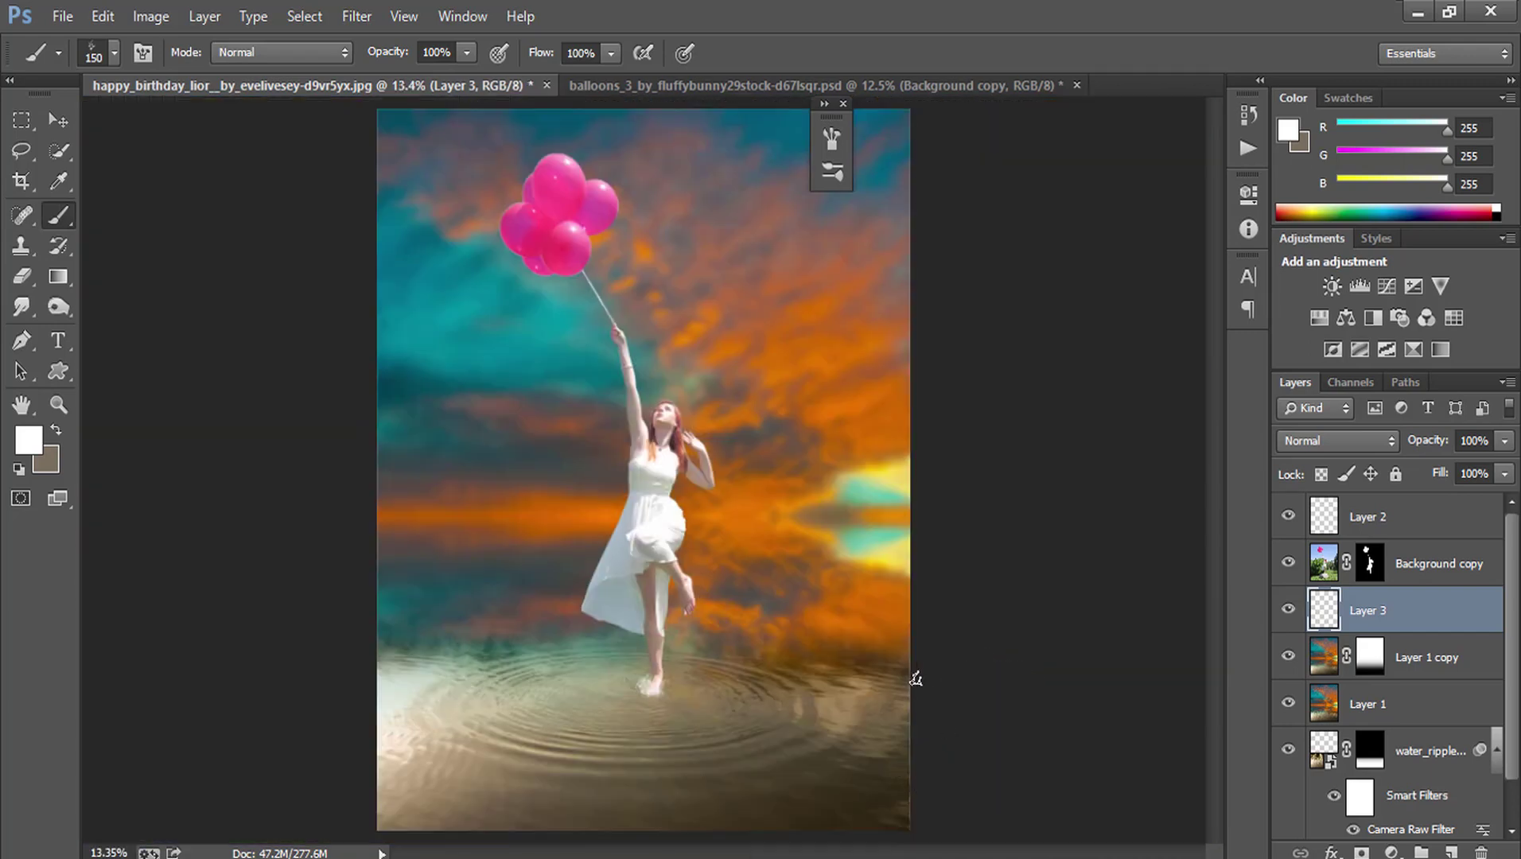
- Browse the layer blend modes without changing them, then zoom in on the foot
{"action": "left_click", "coordinate": [1341, 439]}
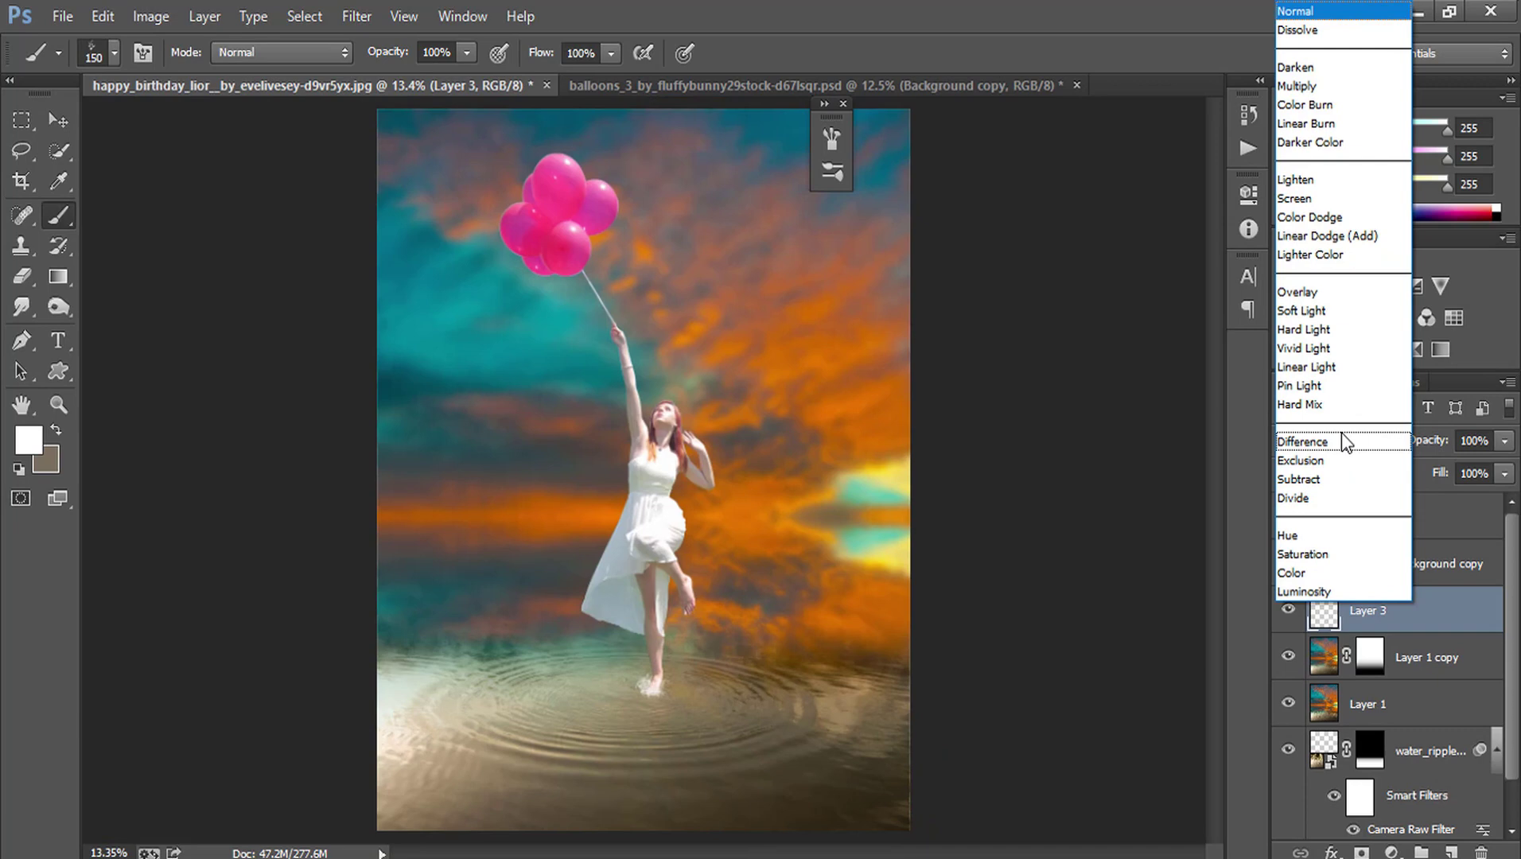
{"action": "left_click", "coordinate": [1461, 612]}
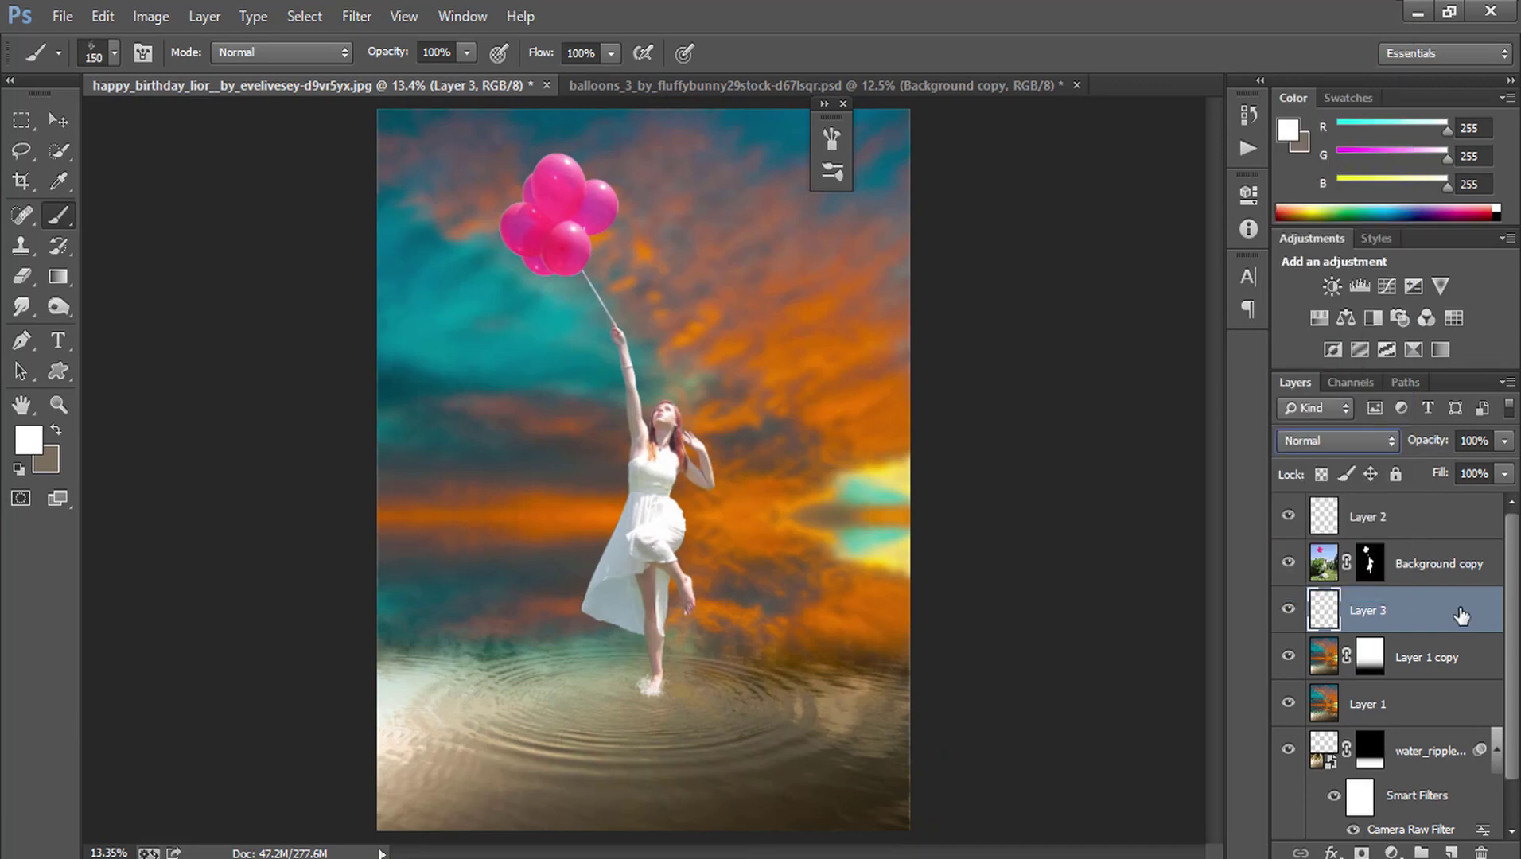
{"action": "left_click", "coordinate": [1328, 442]}
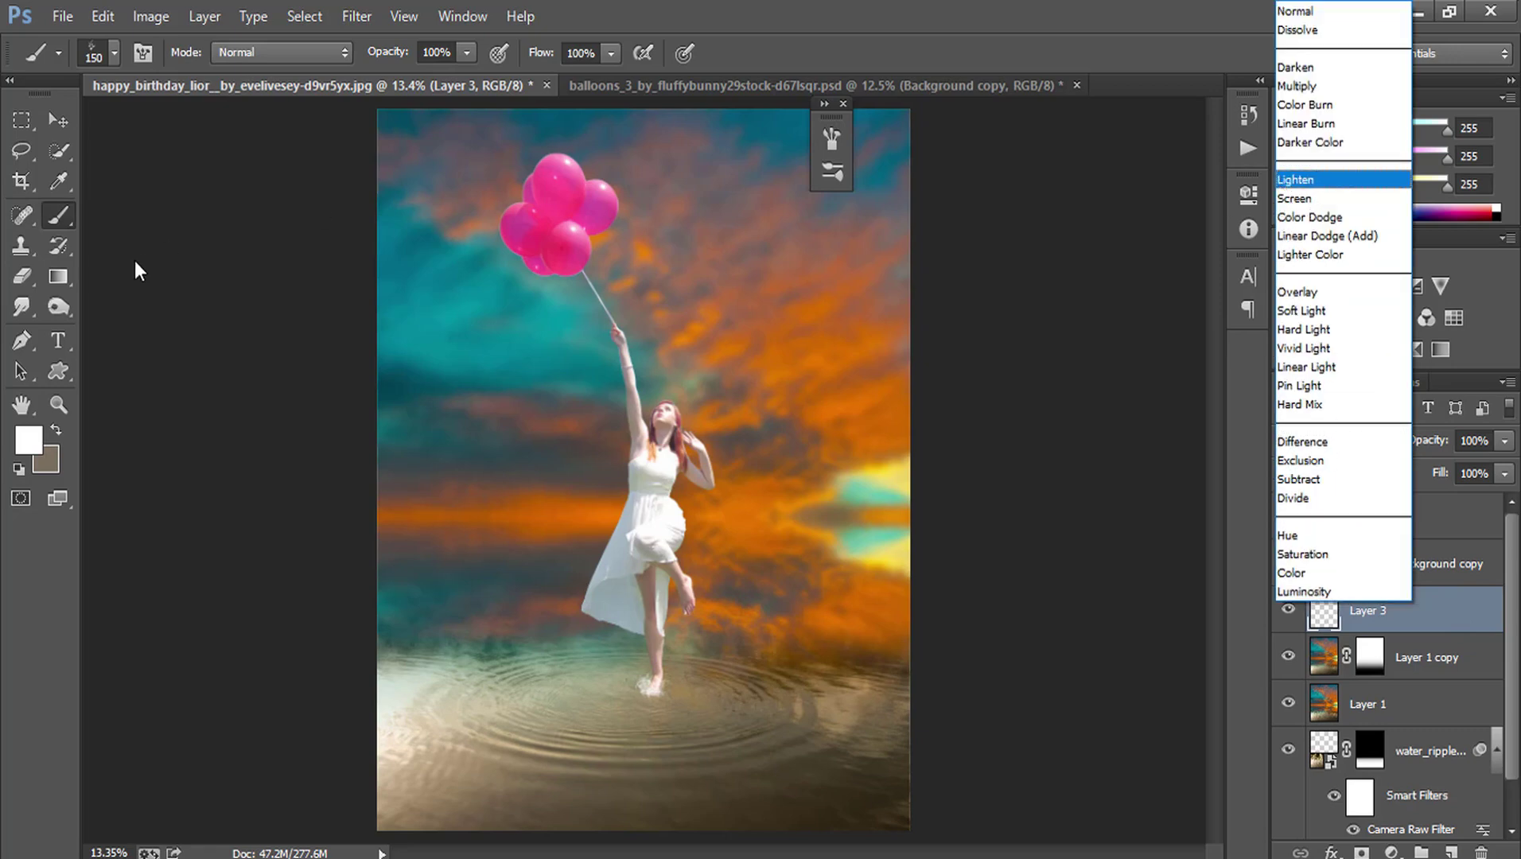
{"action": "key", "text": "Escape"}
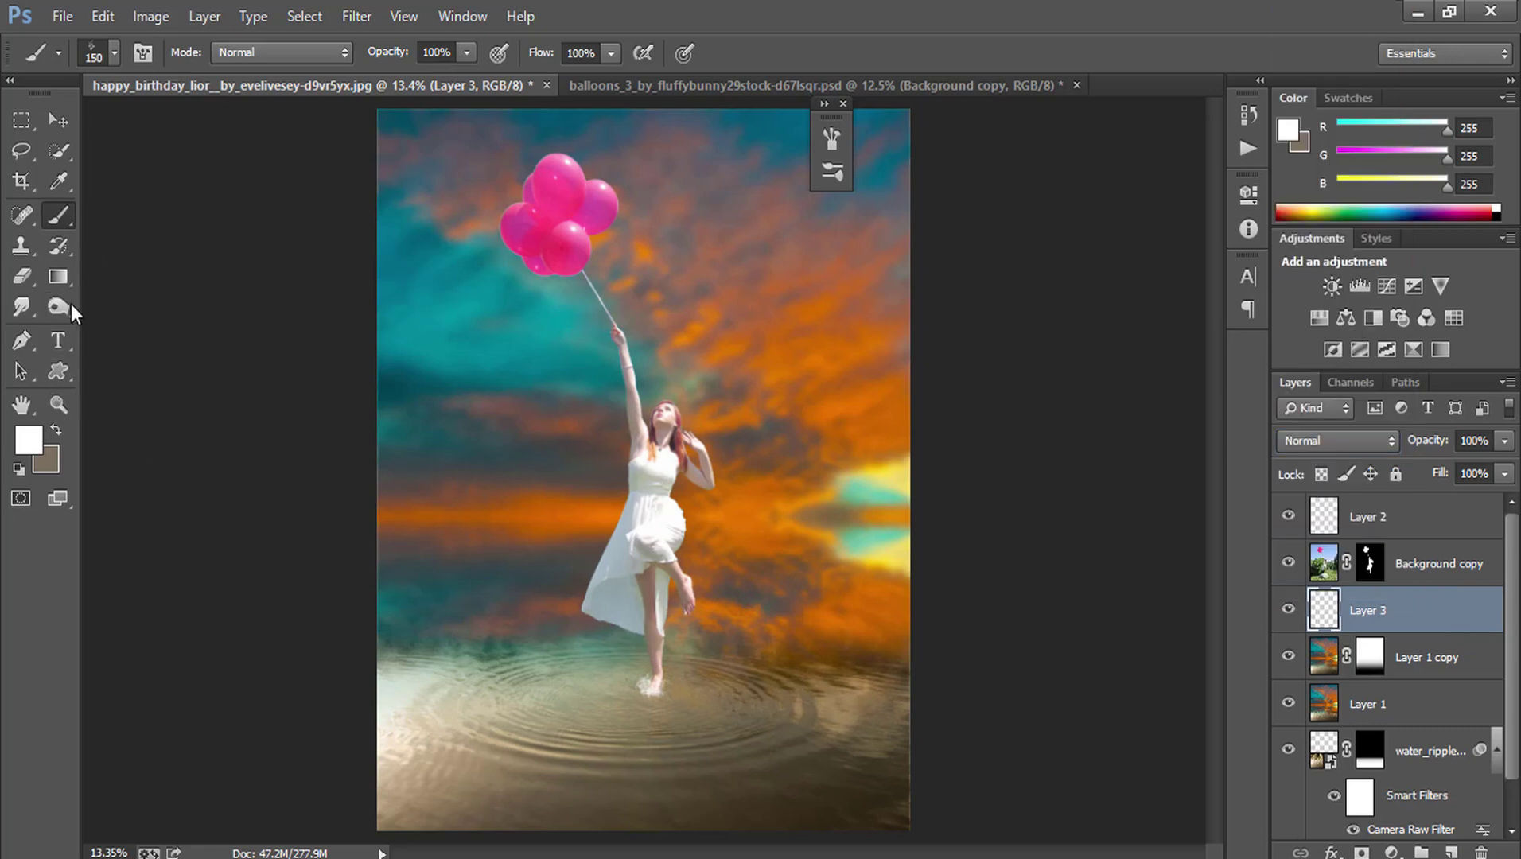
{"action": "left_click", "coordinate": [60, 406]}
{"action": "left_click", "coordinate": [634, 666]}
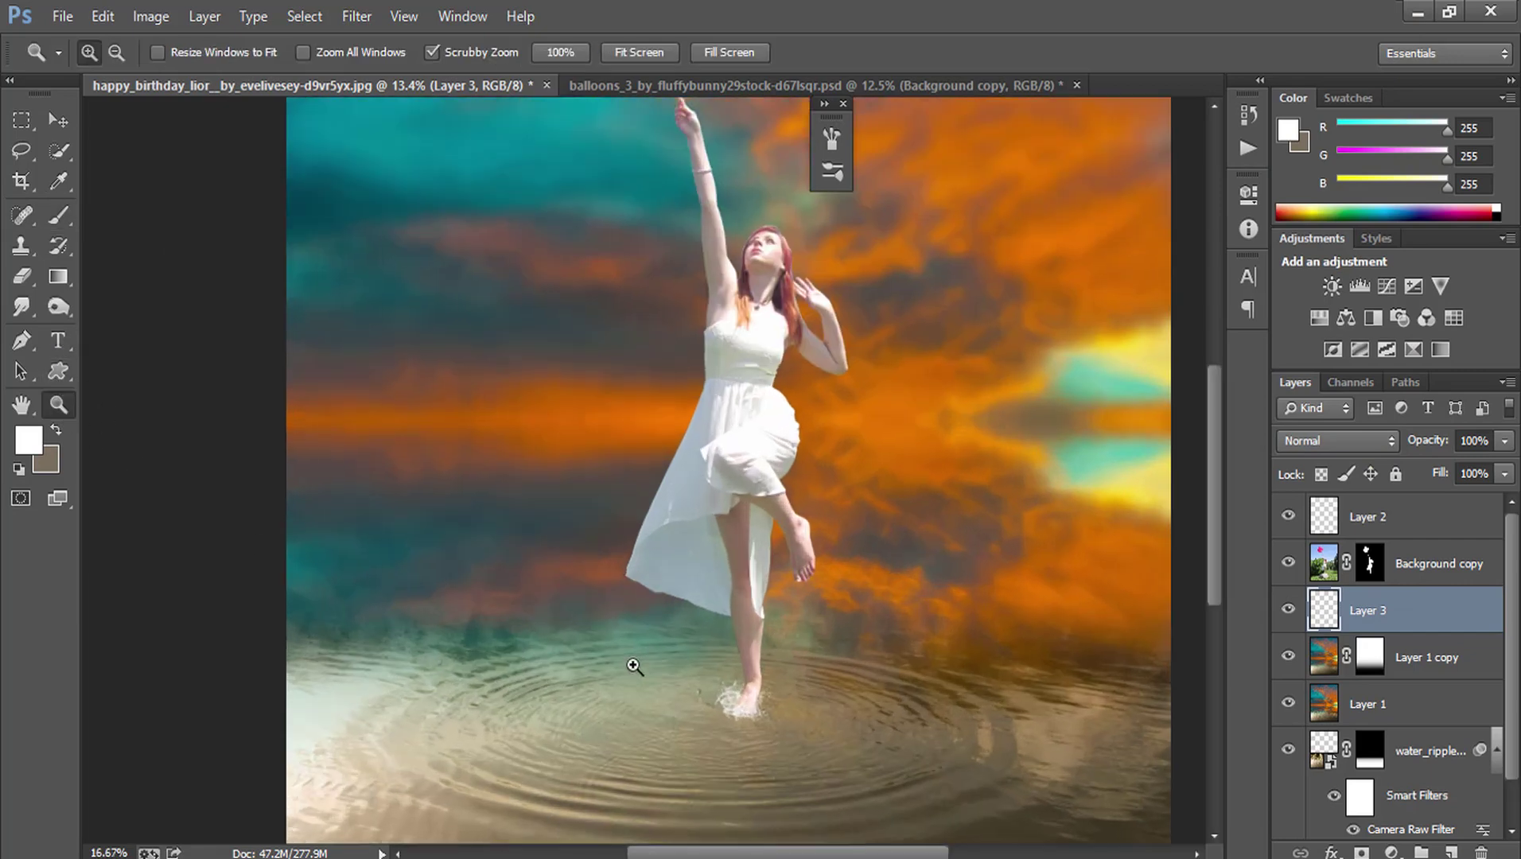
{"action": "left_click", "coordinate": [634, 667]}
{"action": "left_click_drag", "start_coordinate": [885, 585], "coordinate": [564, 374]}
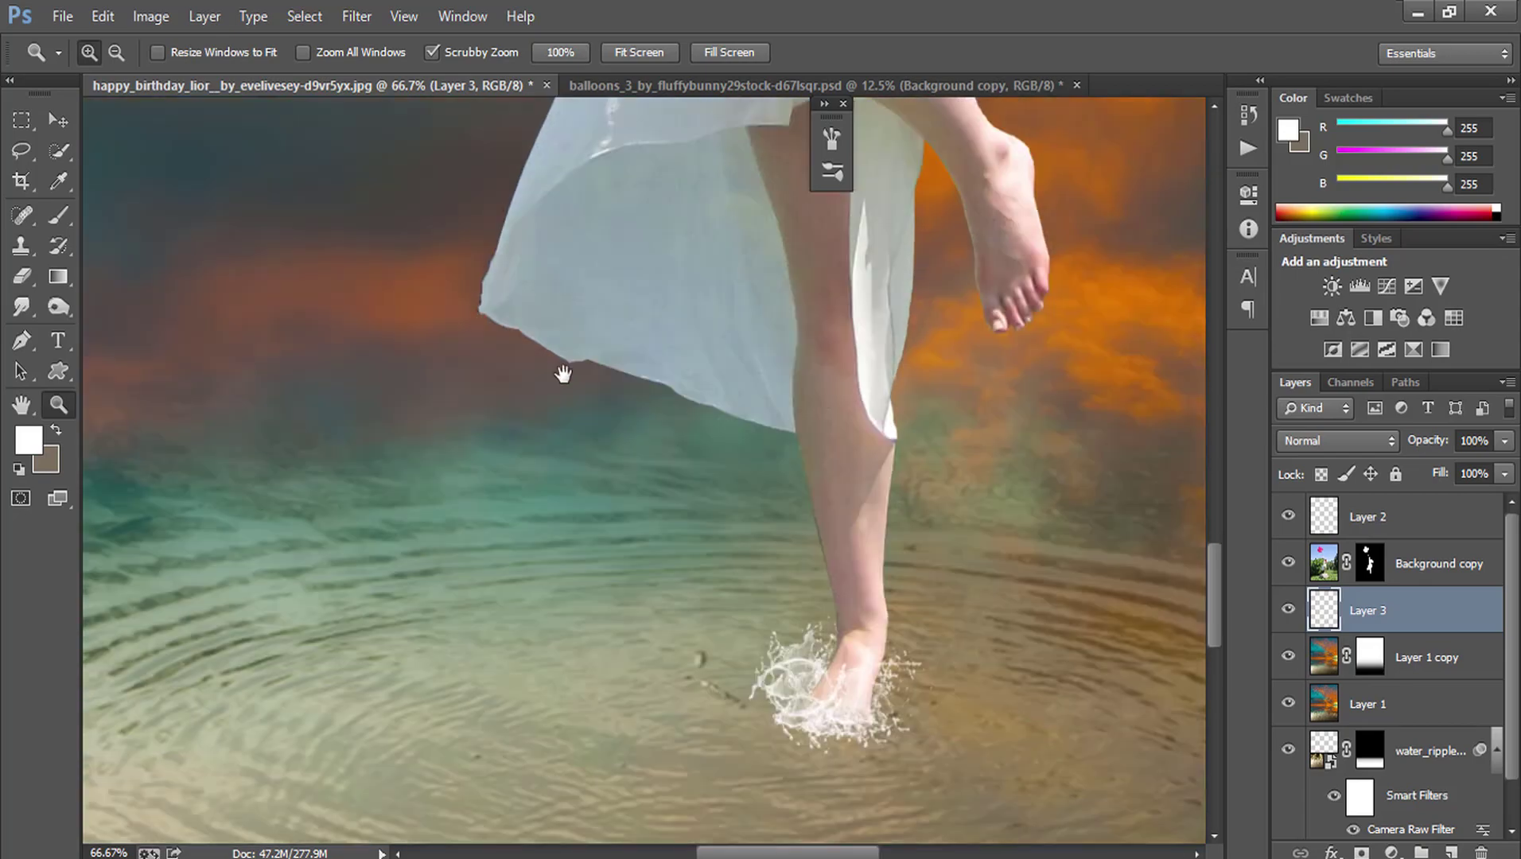
- Make Layer 2 active and set its blend mode to Screen
{"action": "left_click", "coordinate": [1332, 509]}
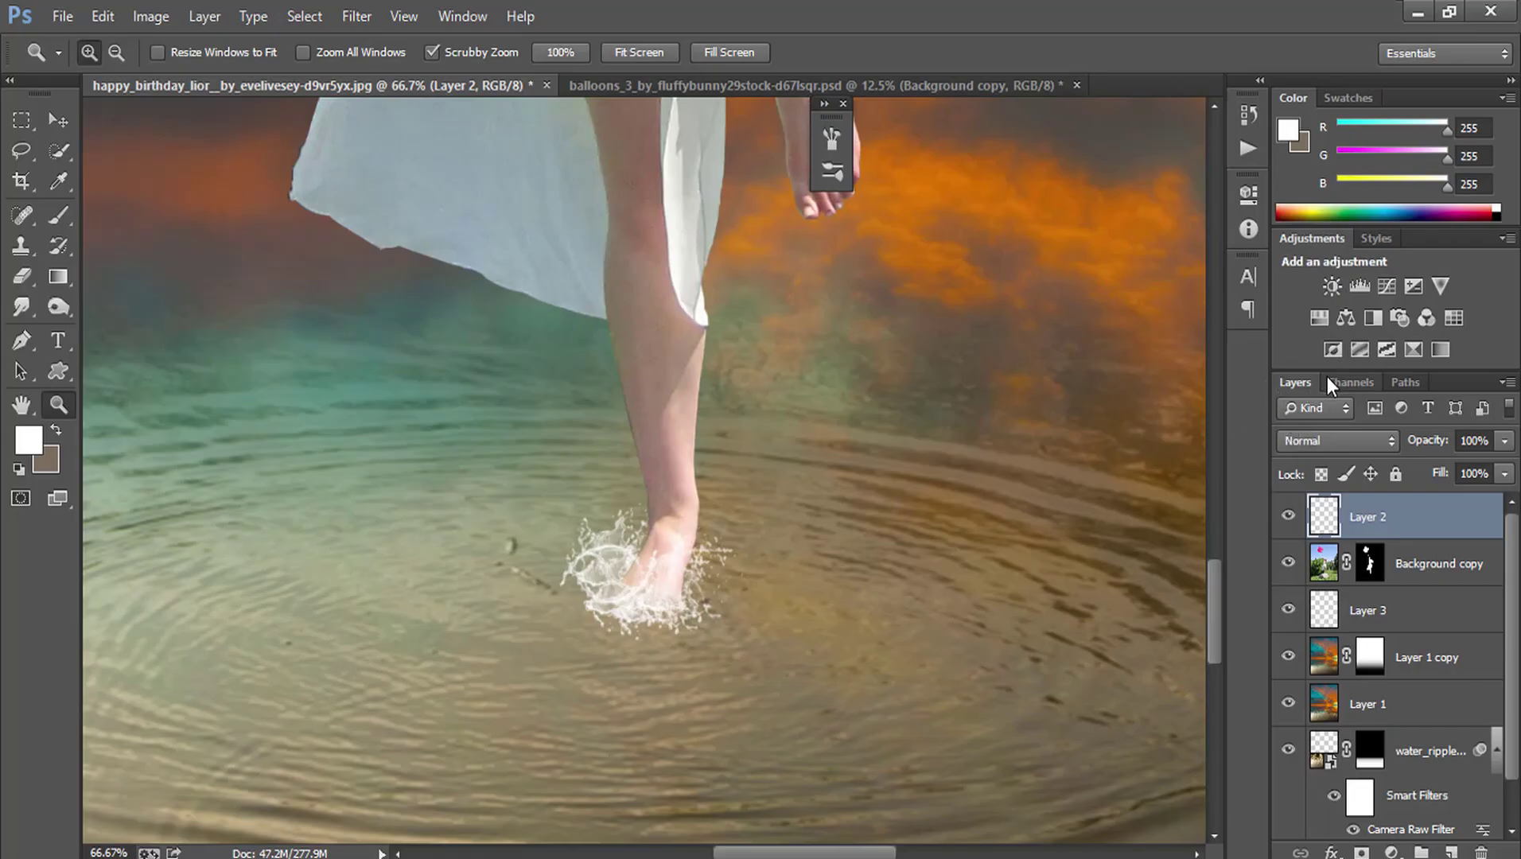
{"action": "left_click", "coordinate": [1336, 443]}
{"action": "left_click", "coordinate": [1306, 204]}
{"action": "scroll", "coordinate": [1337, 441], "scroll_direction": "up", "scroll_amount": 2}
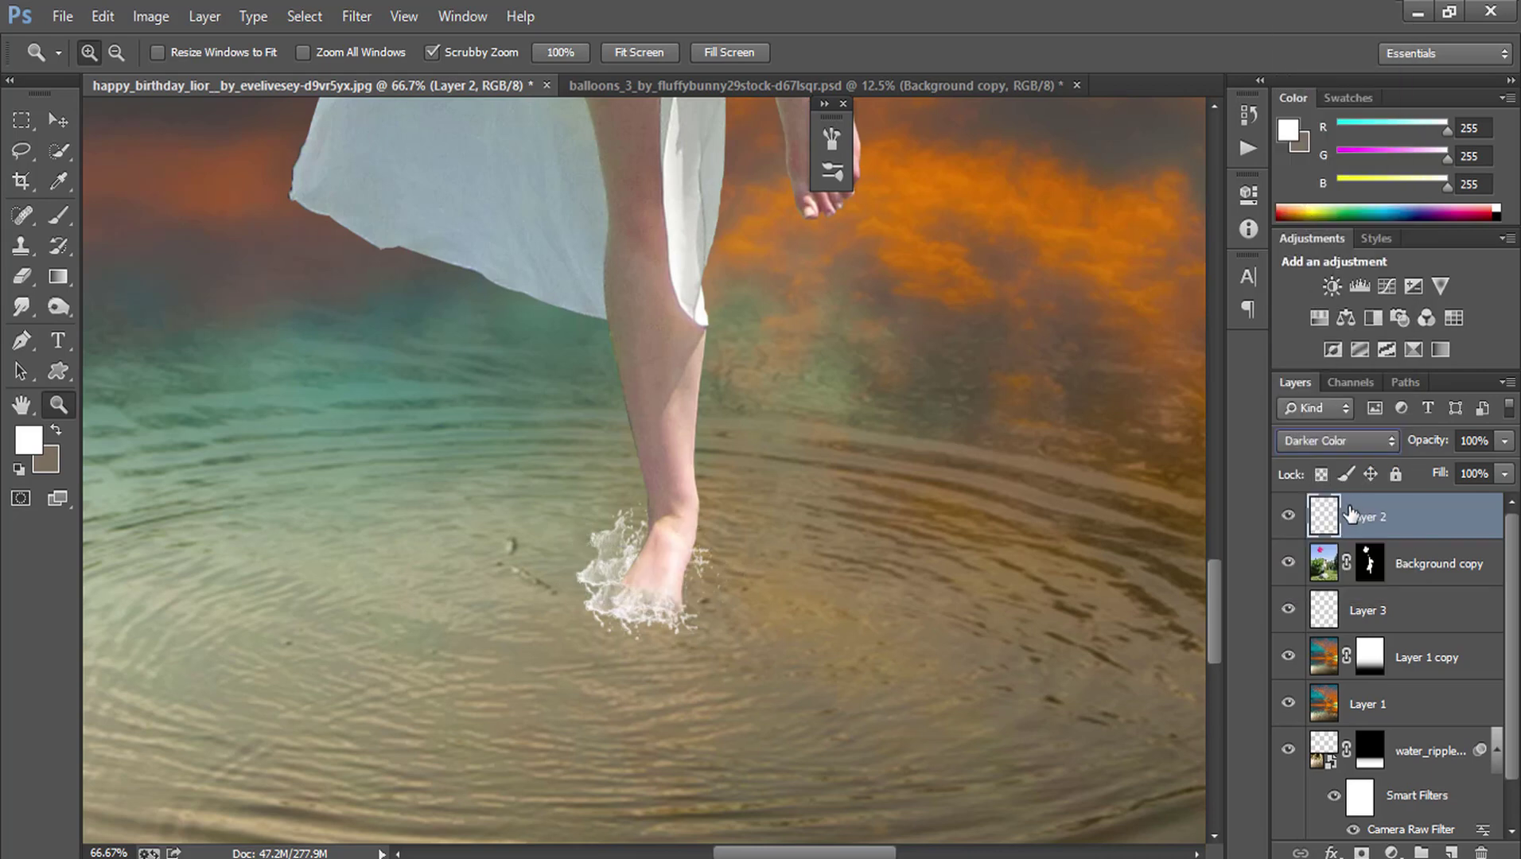
{"action": "scroll", "coordinate": [1360, 484], "scroll_direction": "down", "scroll_amount": 1}
{"action": "scroll", "coordinate": [1359, 484], "scroll_direction": "up", "scroll_amount": 1}
{"action": "scroll", "coordinate": [1365, 429], "scroll_direction": "up", "scroll_amount": 1}
{"action": "scroll", "coordinate": [1365, 428], "scroll_direction": "up", "scroll_amount": 1}
{"action": "scroll", "coordinate": [1365, 429], "scroll_direction": "up", "scroll_amount": 1}
{"action": "scroll", "coordinate": [1366, 432], "scroll_direction": "up", "scroll_amount": 1}
{"action": "scroll", "coordinate": [1366, 432], "scroll_direction": "up", "scroll_amount": 1}
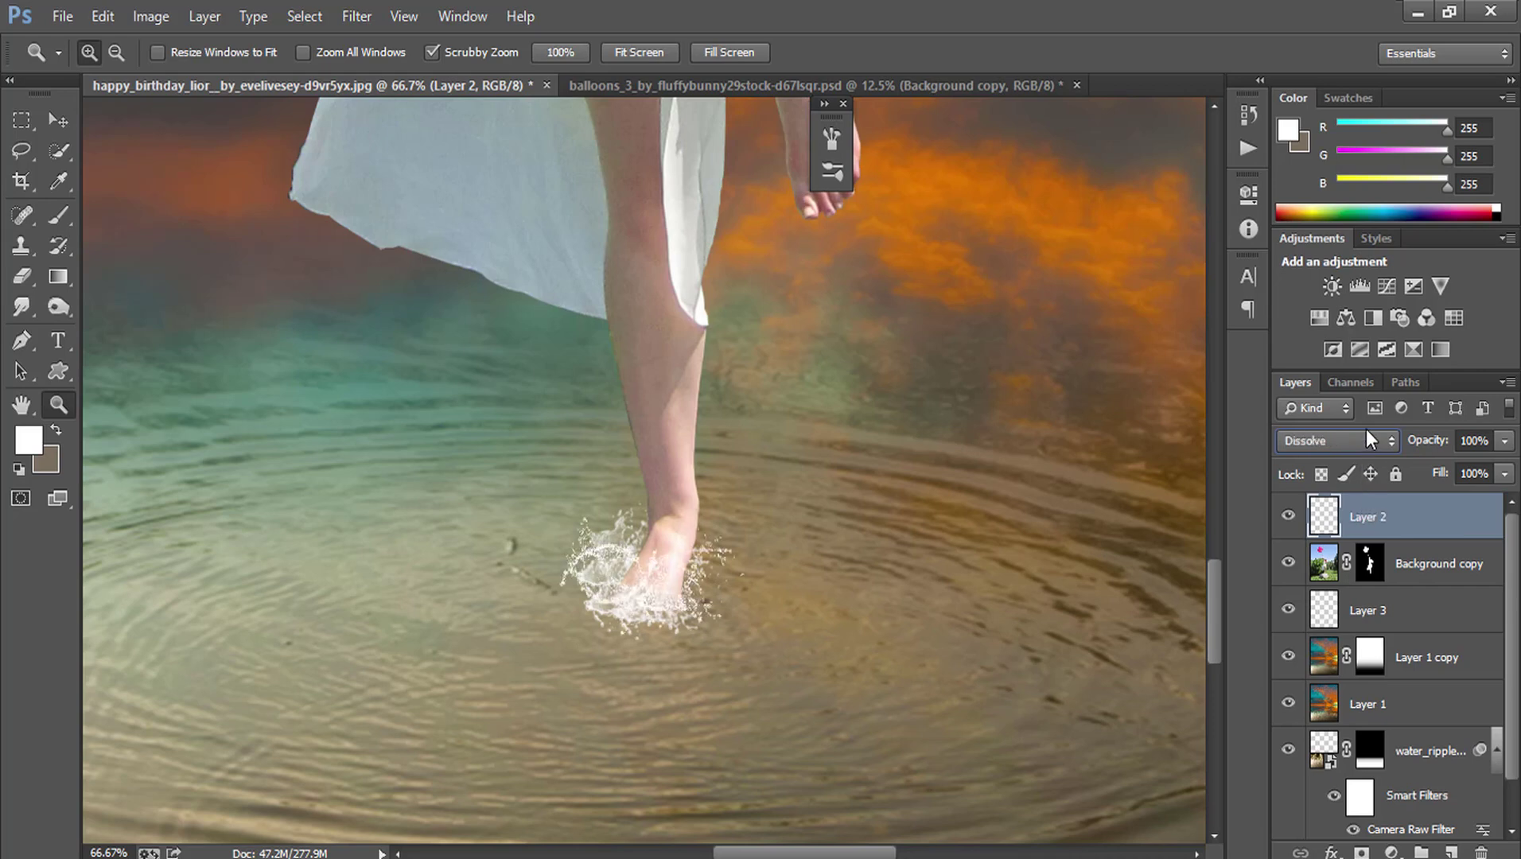
{"action": "scroll", "coordinate": [1365, 438], "scroll_direction": "up", "scroll_amount": 1}
{"action": "scroll", "coordinate": [1365, 438], "scroll_direction": "down", "scroll_amount": 1}
- Try Multiply on Layer 2, then settle on Soft Light
{"action": "left_click", "coordinate": [1363, 445]}
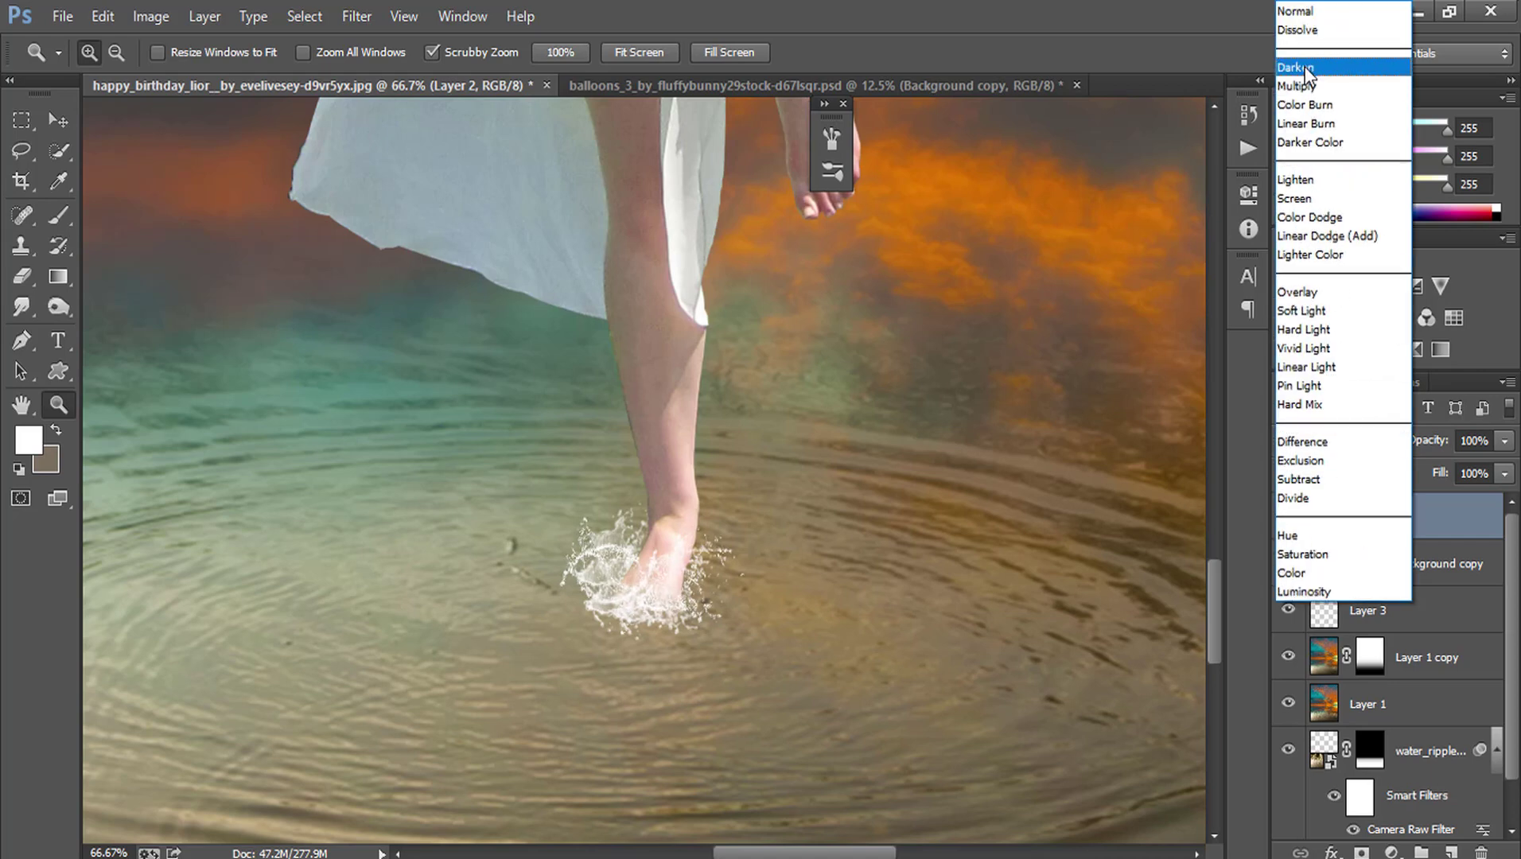
{"action": "left_click", "coordinate": [1300, 86]}
{"action": "left_click", "coordinate": [1290, 433]}
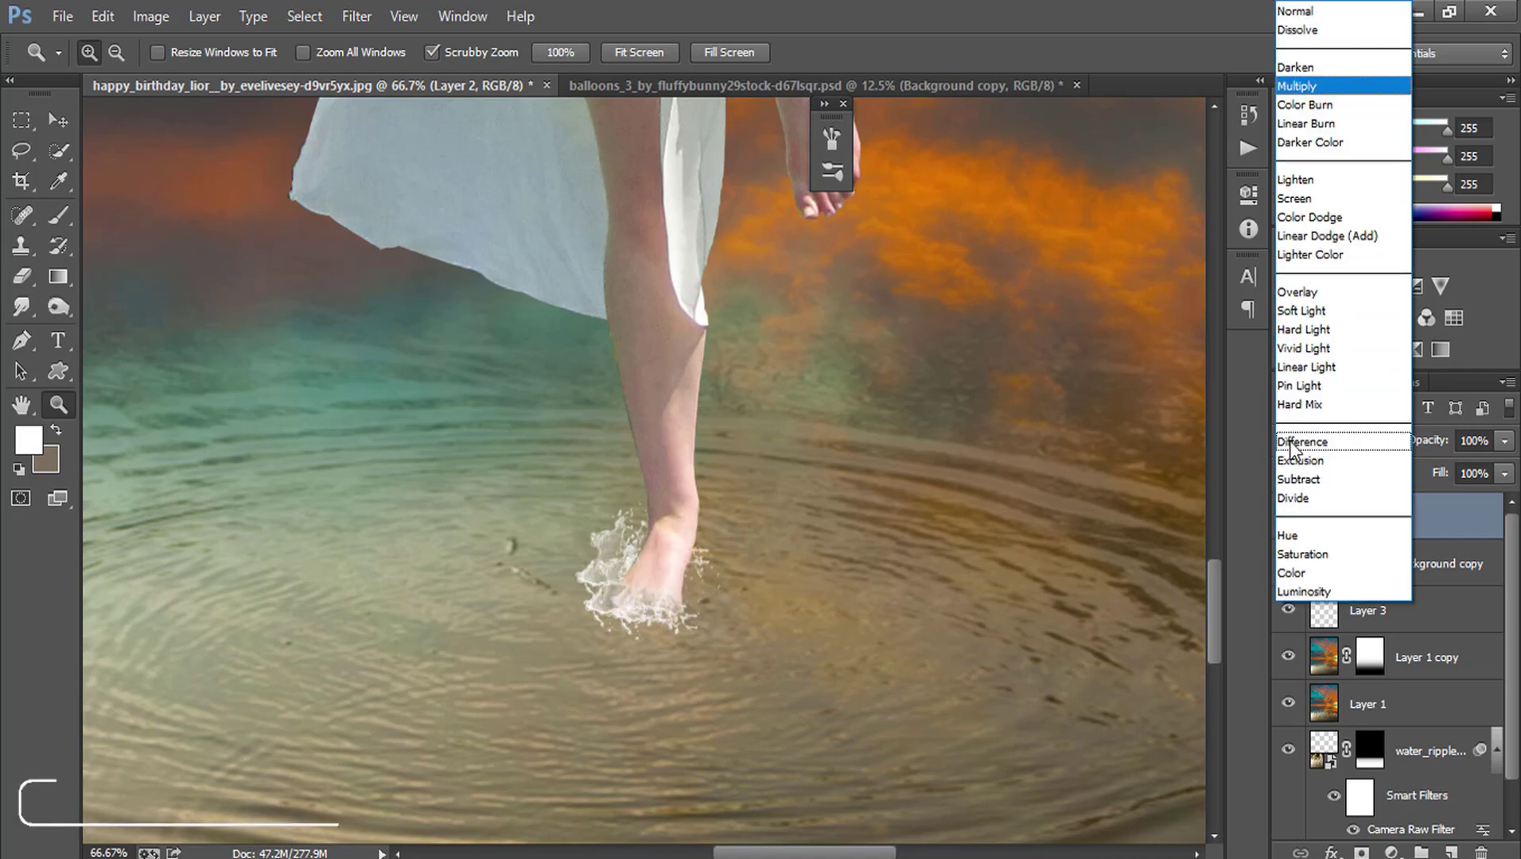
{"action": "left_click", "coordinate": [1311, 303]}
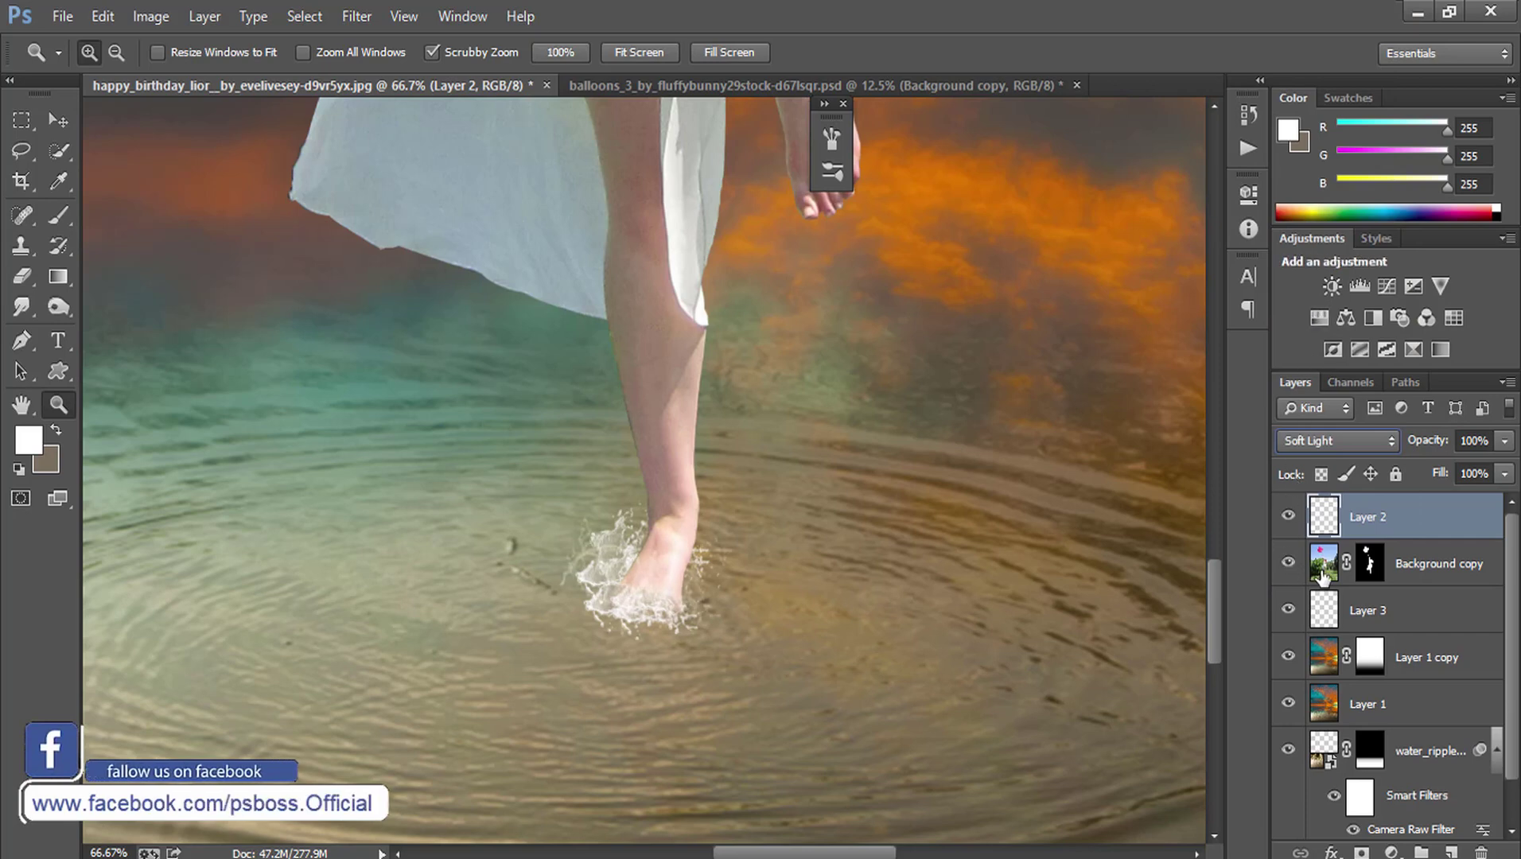
- Try Soft Light, Darken and Dissolve on Layer 3, finally choosing Hard Mix
{"action": "left_click", "coordinate": [1383, 615]}
{"action": "left_click", "coordinate": [1327, 441]}
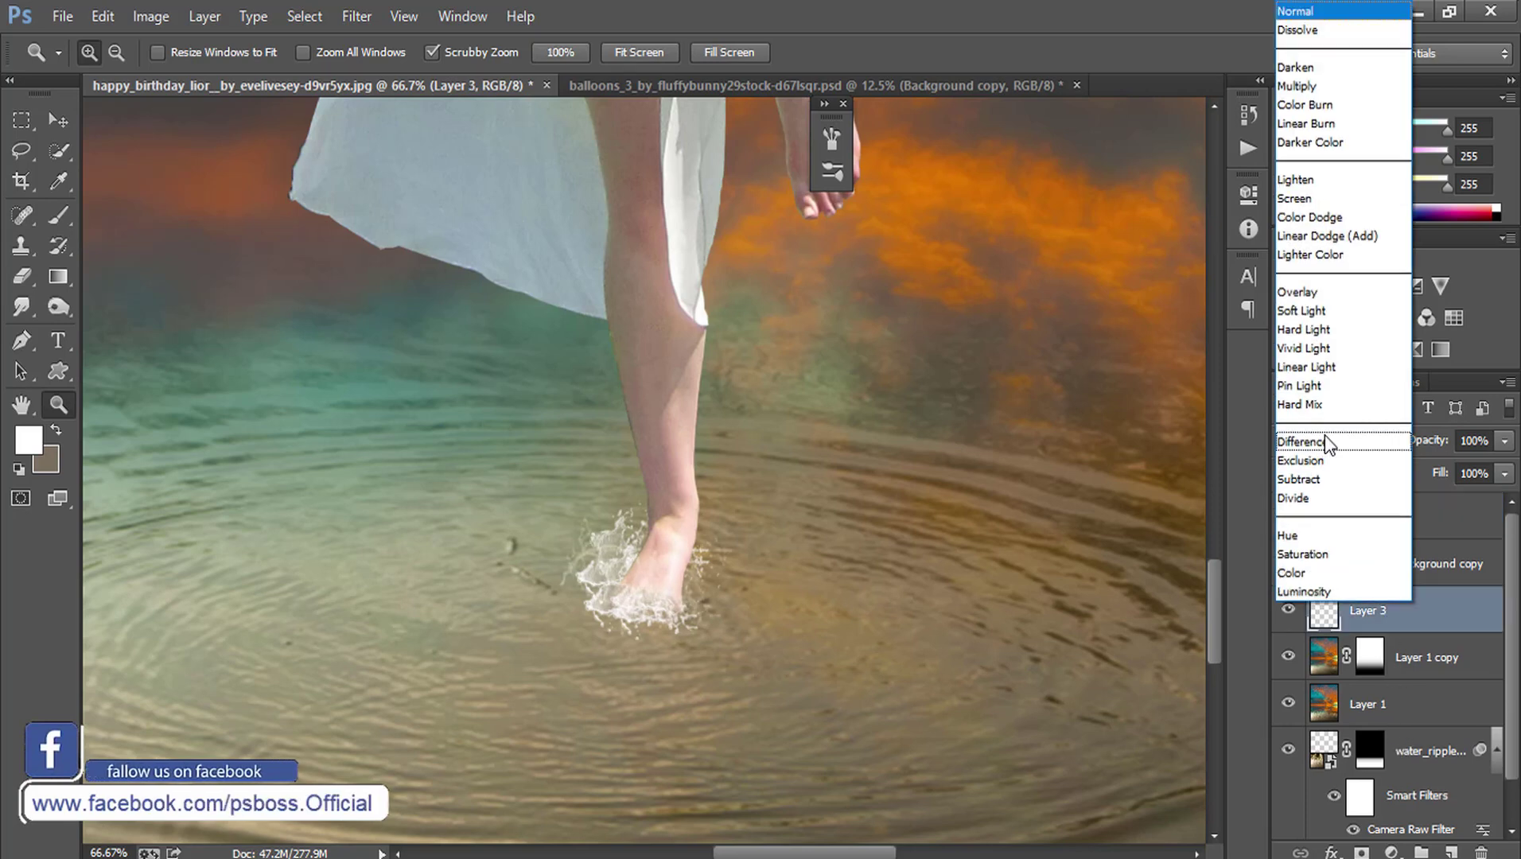
{"action": "left_click", "coordinate": [1314, 311]}
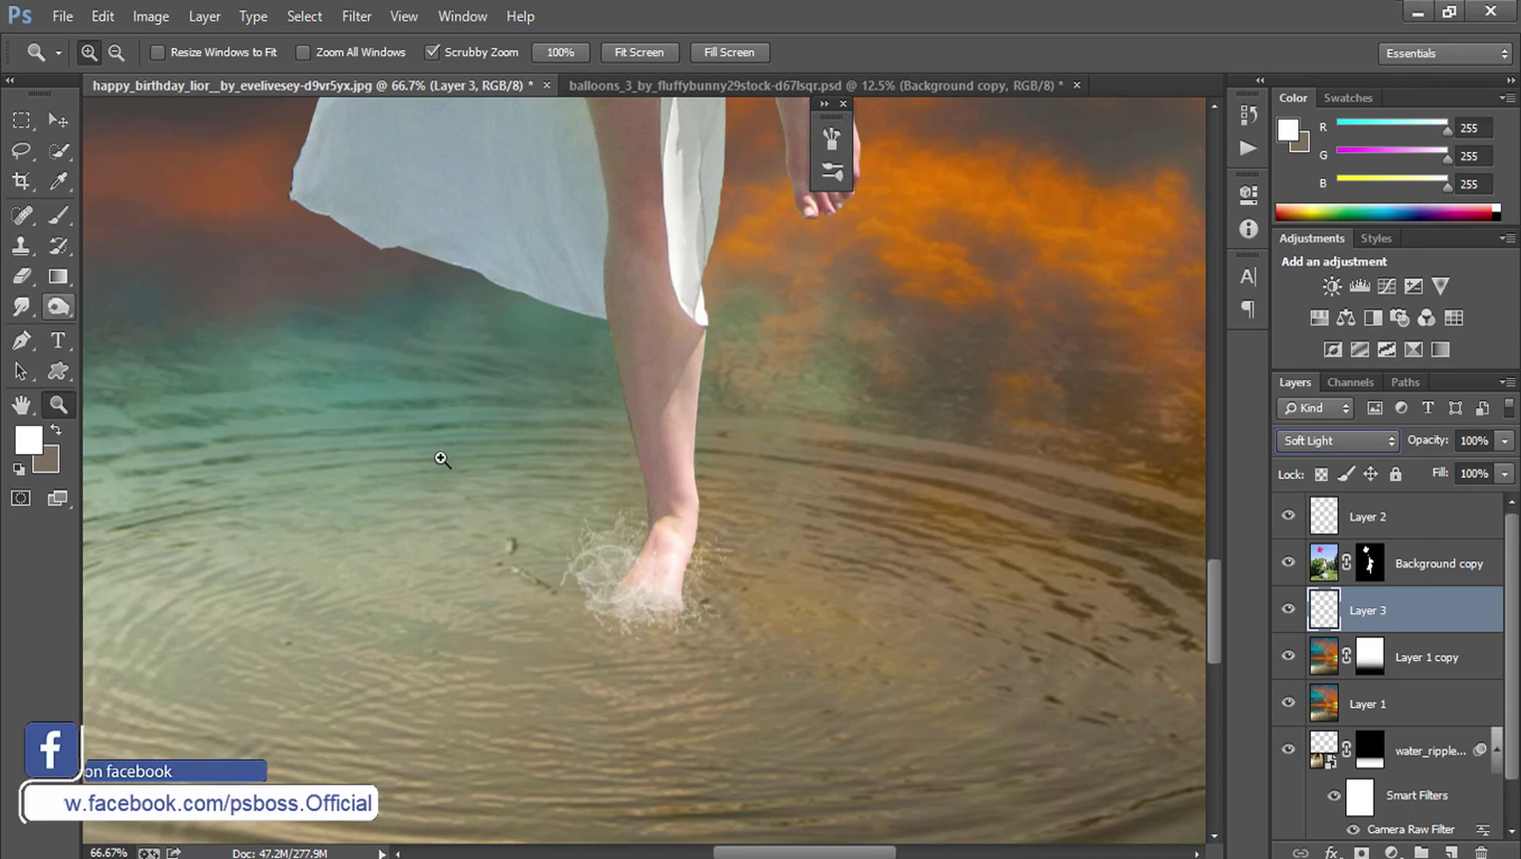
{"action": "left_click", "coordinate": [1335, 442]}
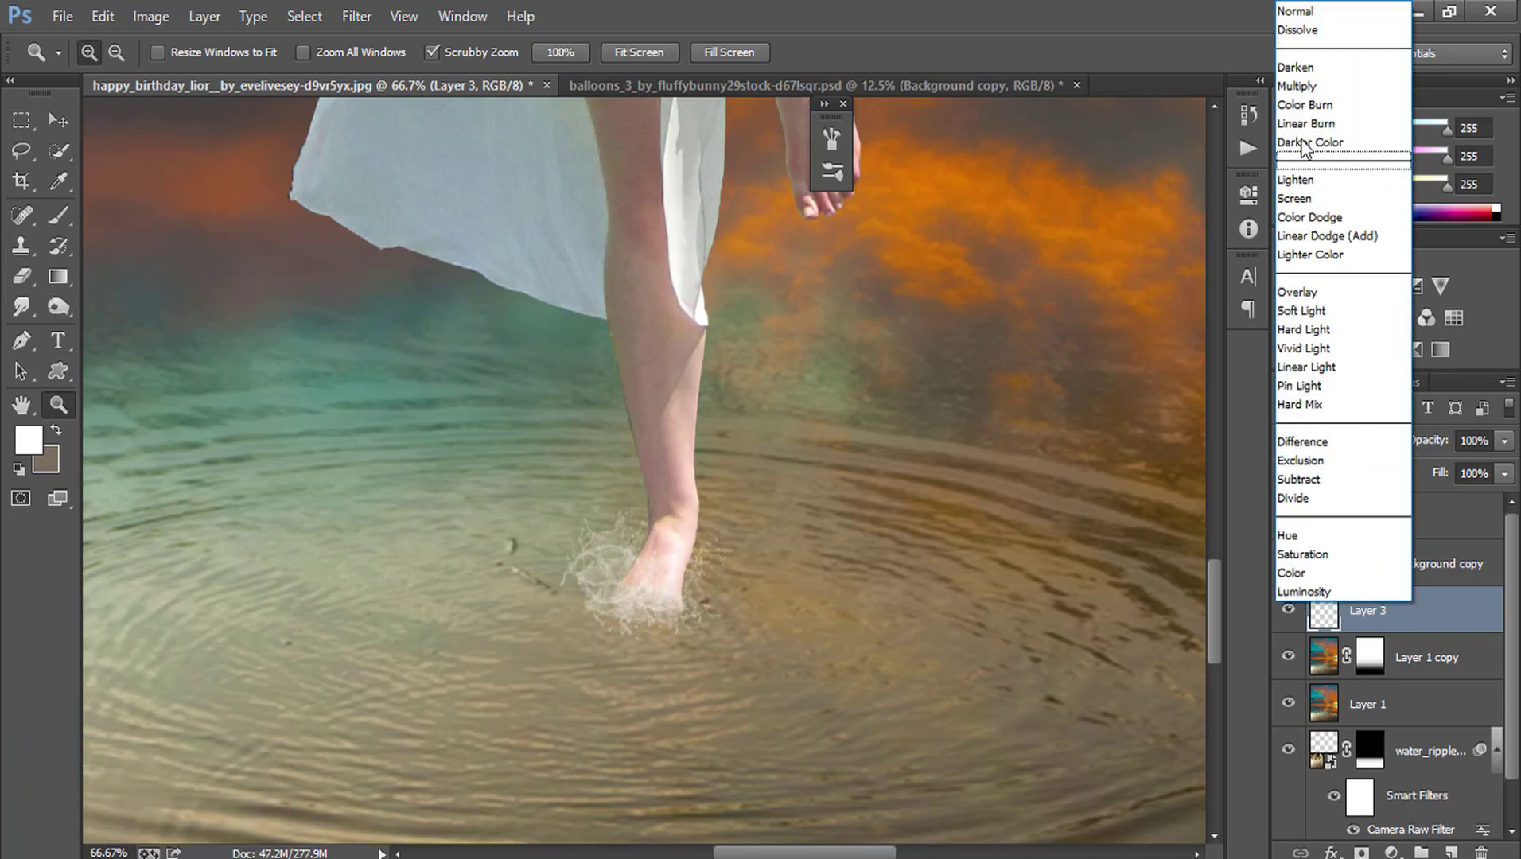
{"action": "left_click", "coordinate": [1295, 67]}
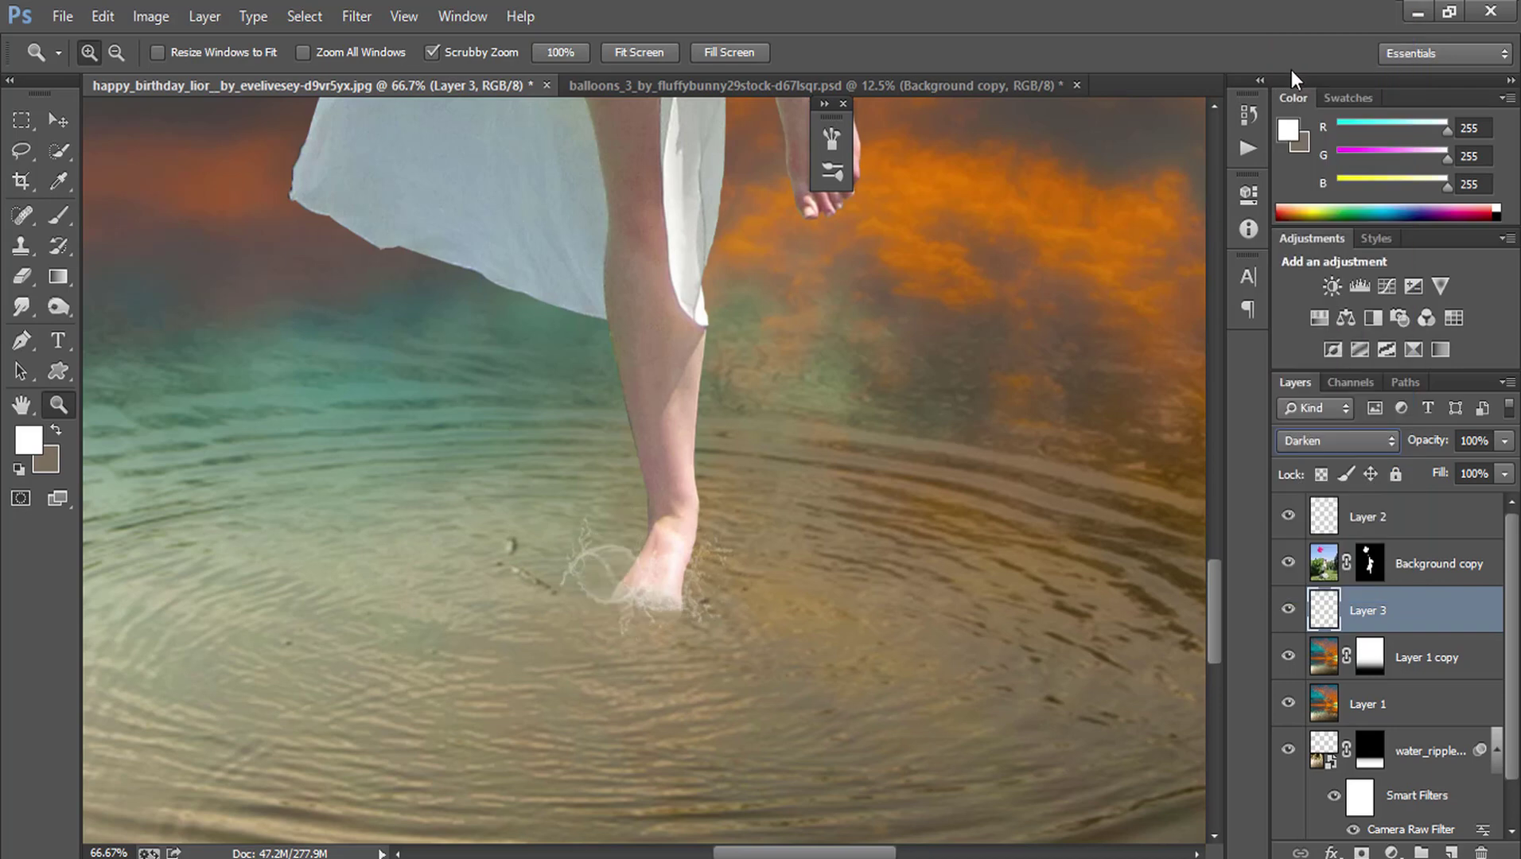
{"action": "left_click", "coordinate": [1358, 443]}
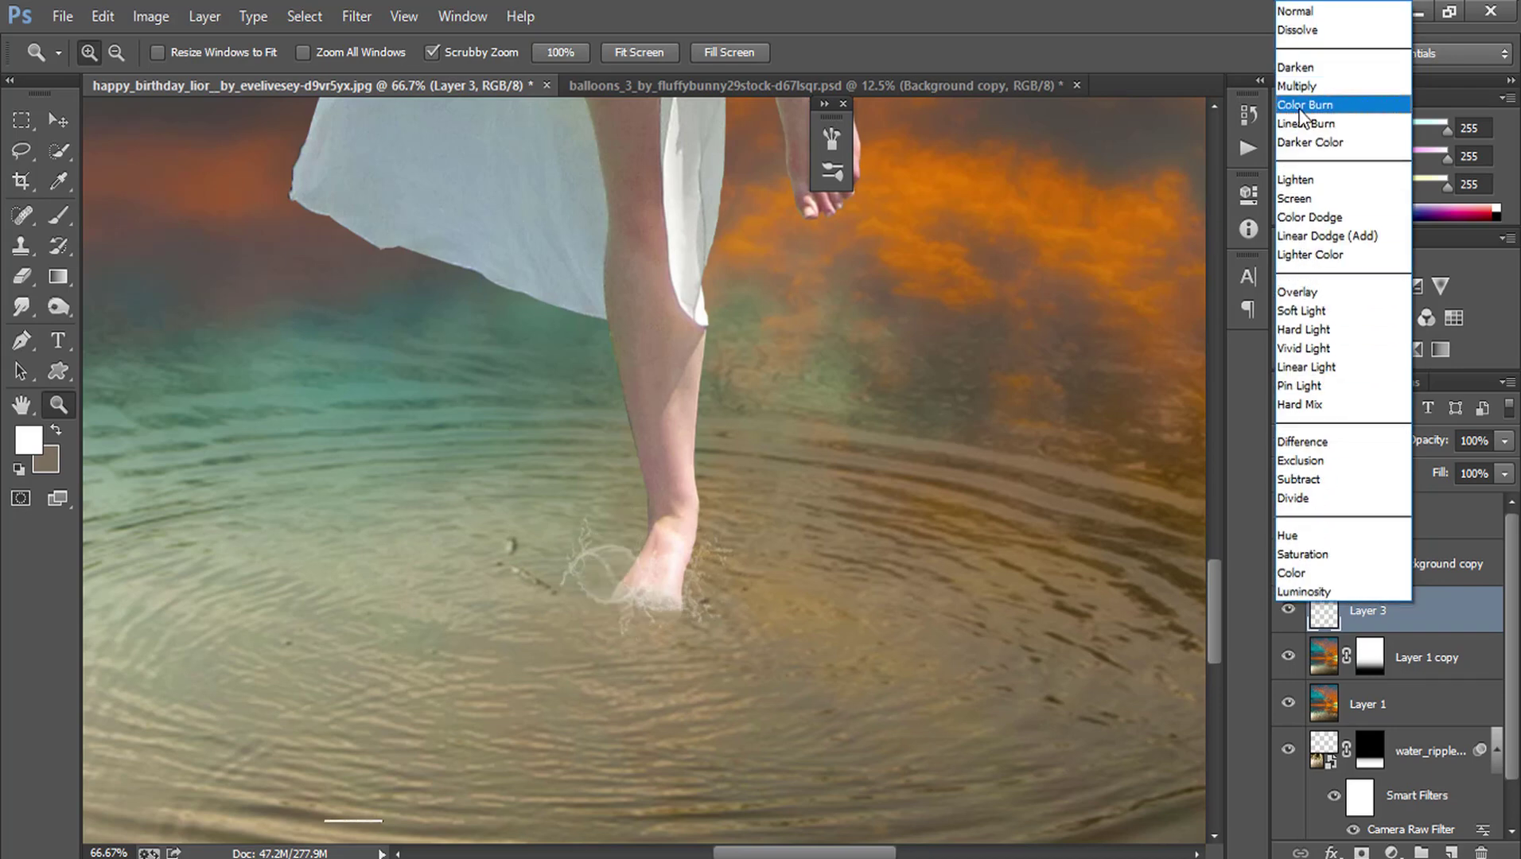
{"action": "left_click", "coordinate": [1293, 29]}
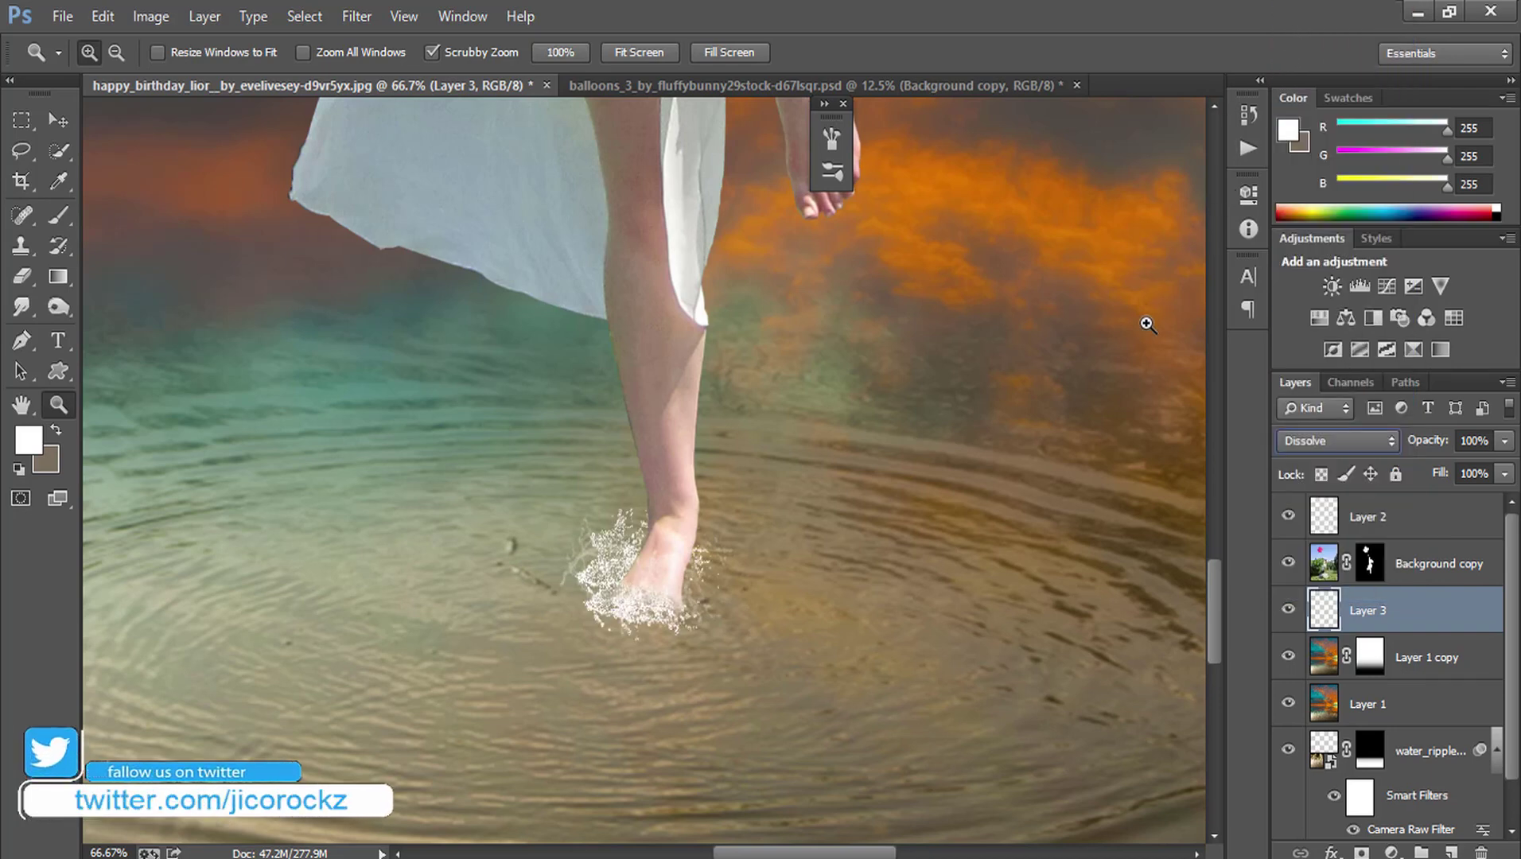
{"action": "left_click", "coordinate": [1330, 440]}
{"action": "left_click", "coordinate": [1306, 404]}
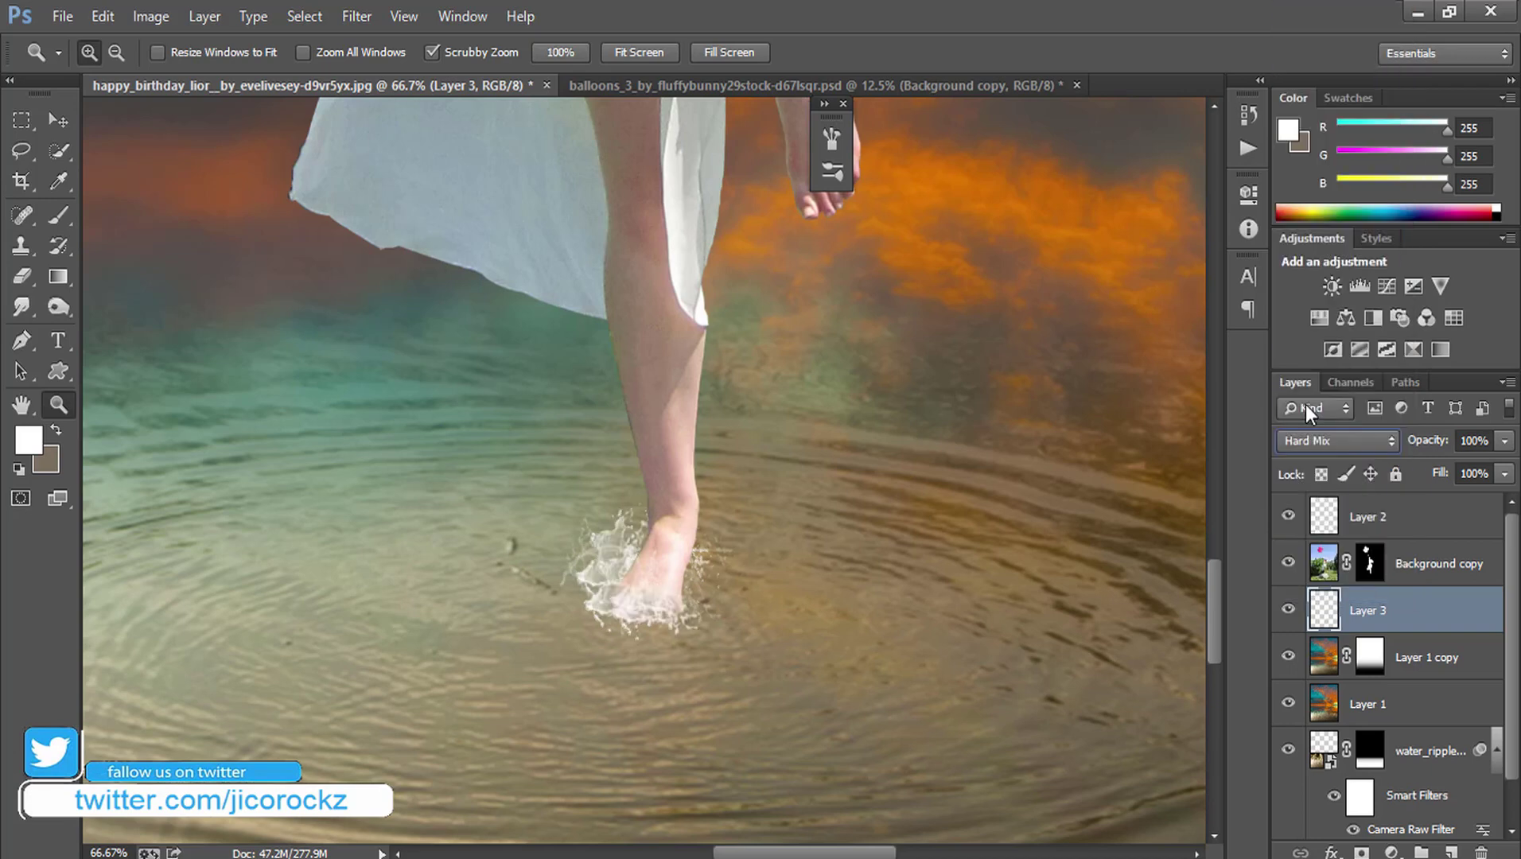
- Erase the splash's lower edges with a 30 px, 20% opacity standard eraser
{"action": "left_click", "coordinate": [22, 275]}
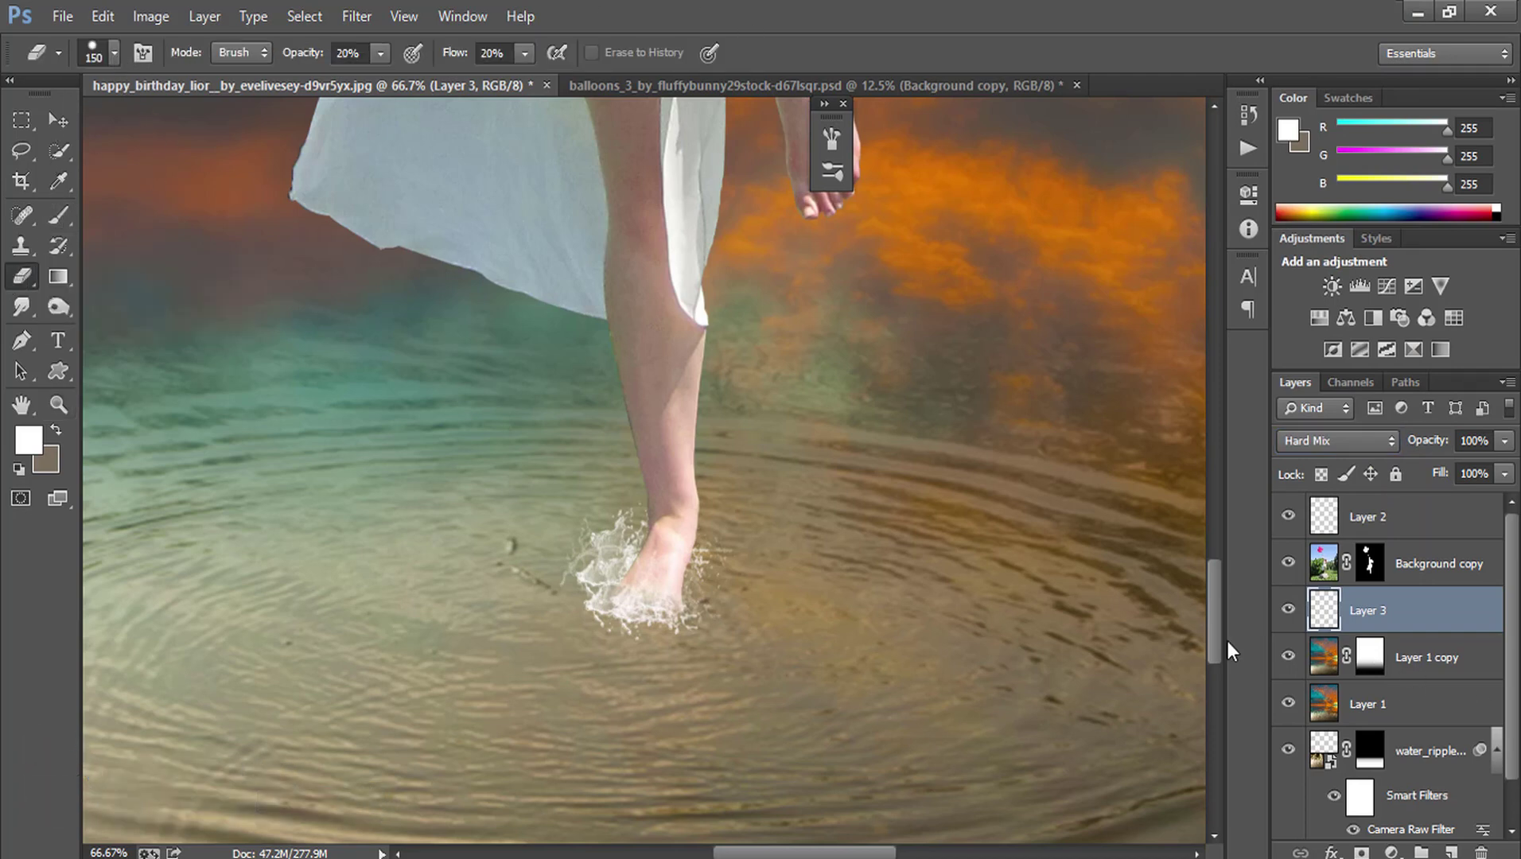
{"action": "left_click", "coordinate": [1289, 609]}
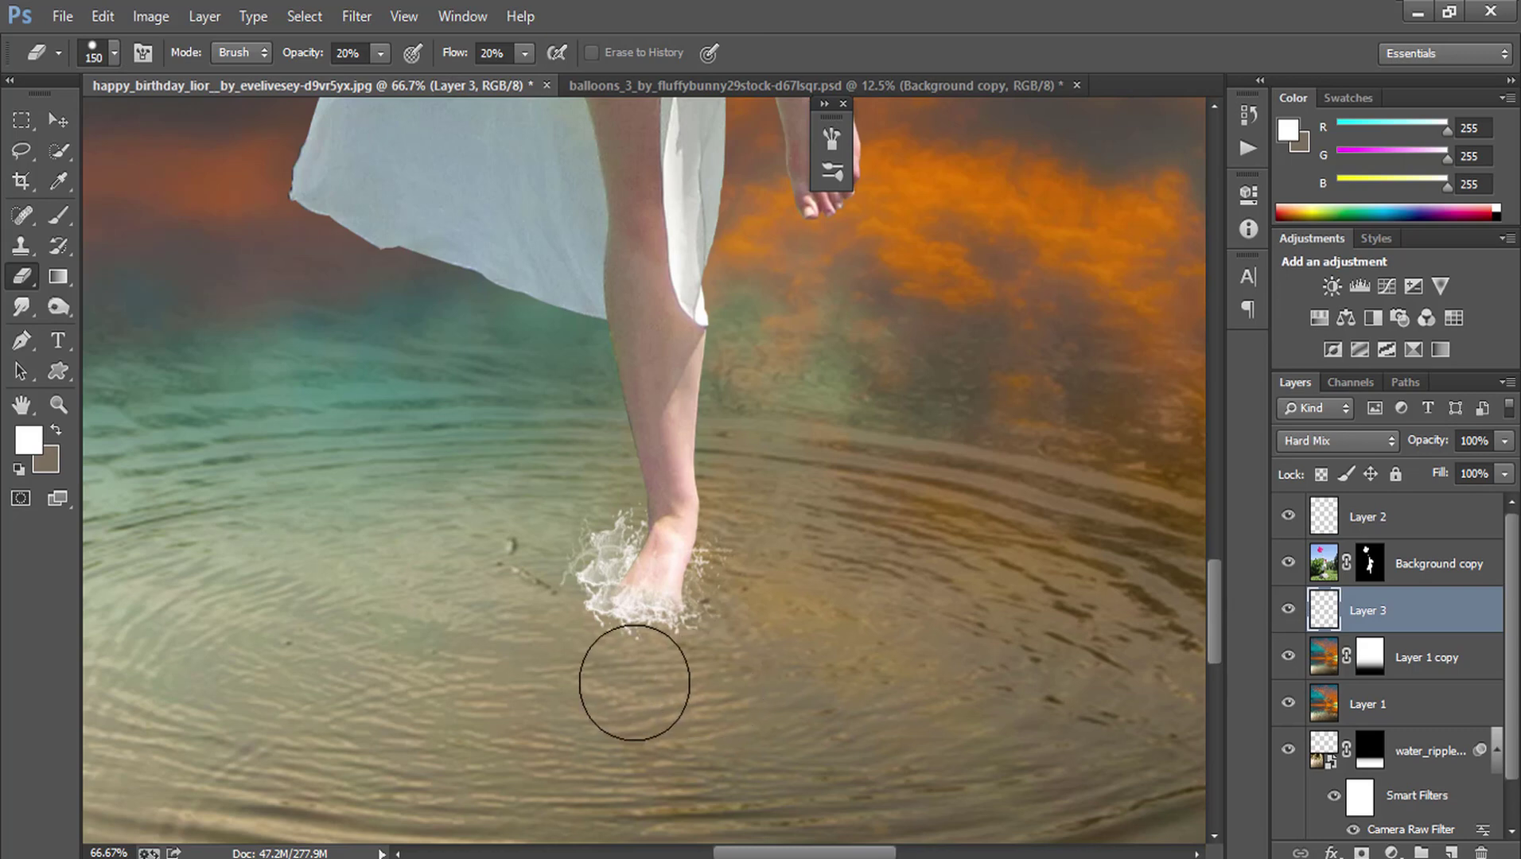
{"action": "key", "text": "bracketleft"}
{"action": "key", "text": "bracketleft"}
{"action": "key", "text": "bracketleft"}
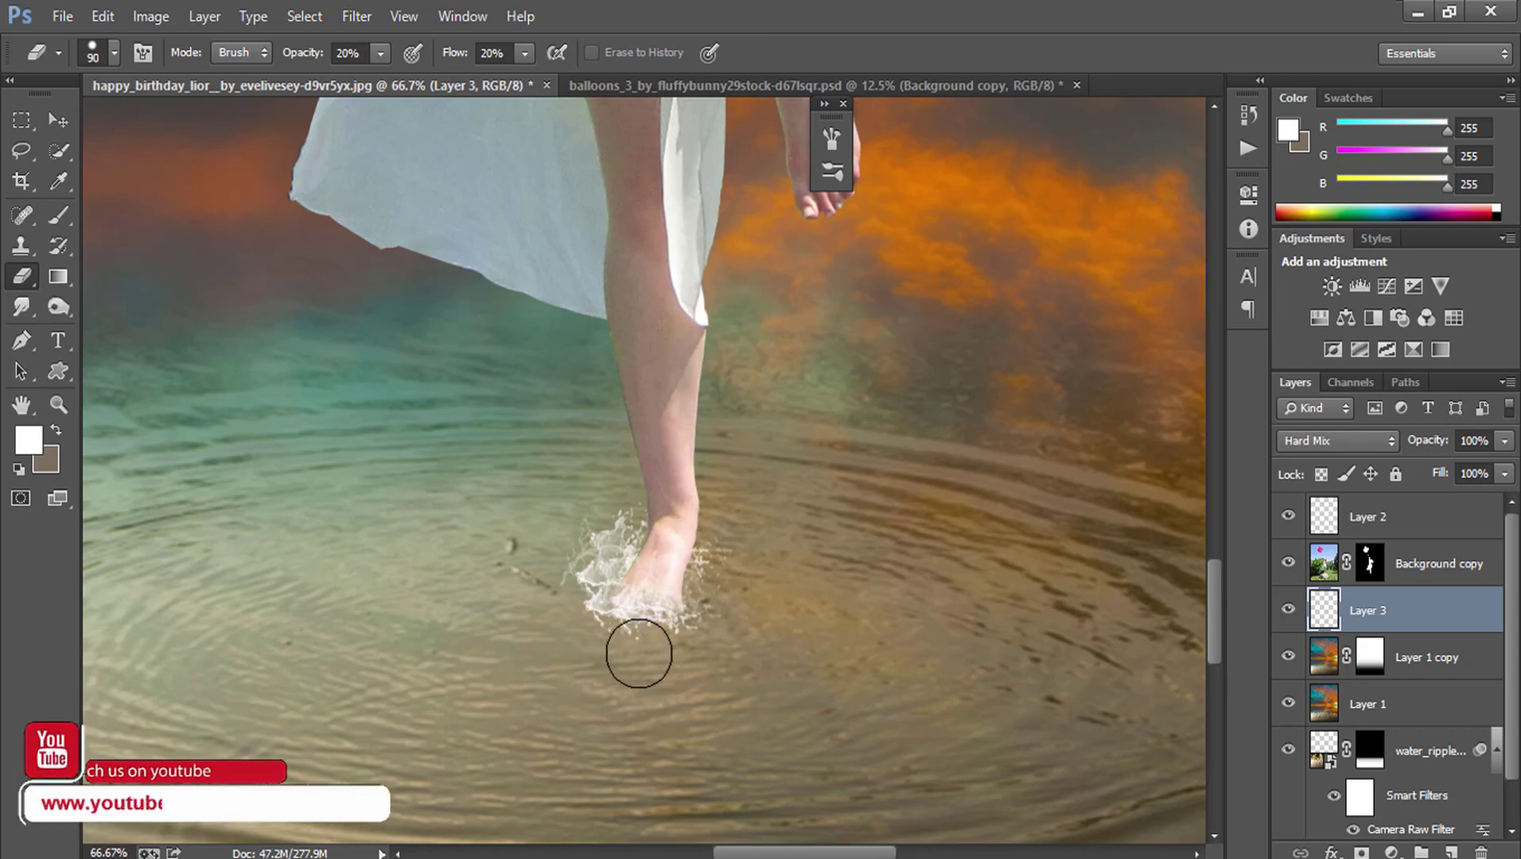
{"action": "key", "text": "bracketleft"}
{"action": "key", "text": "bracketleft"}
{"action": "key", "text": "bracketleft"}
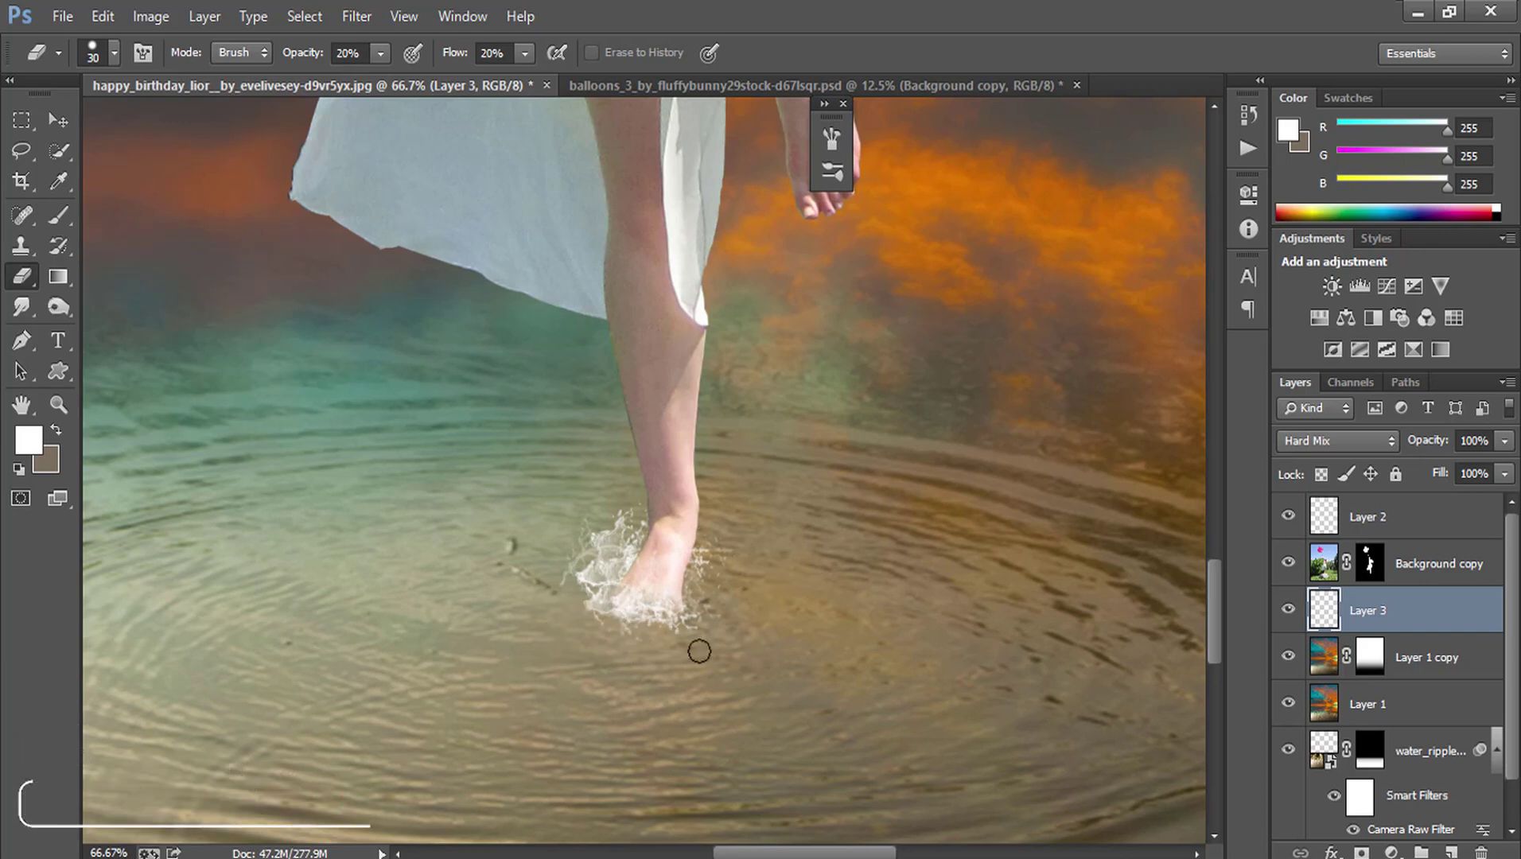
{"action": "key", "text": "ctrl+0"}
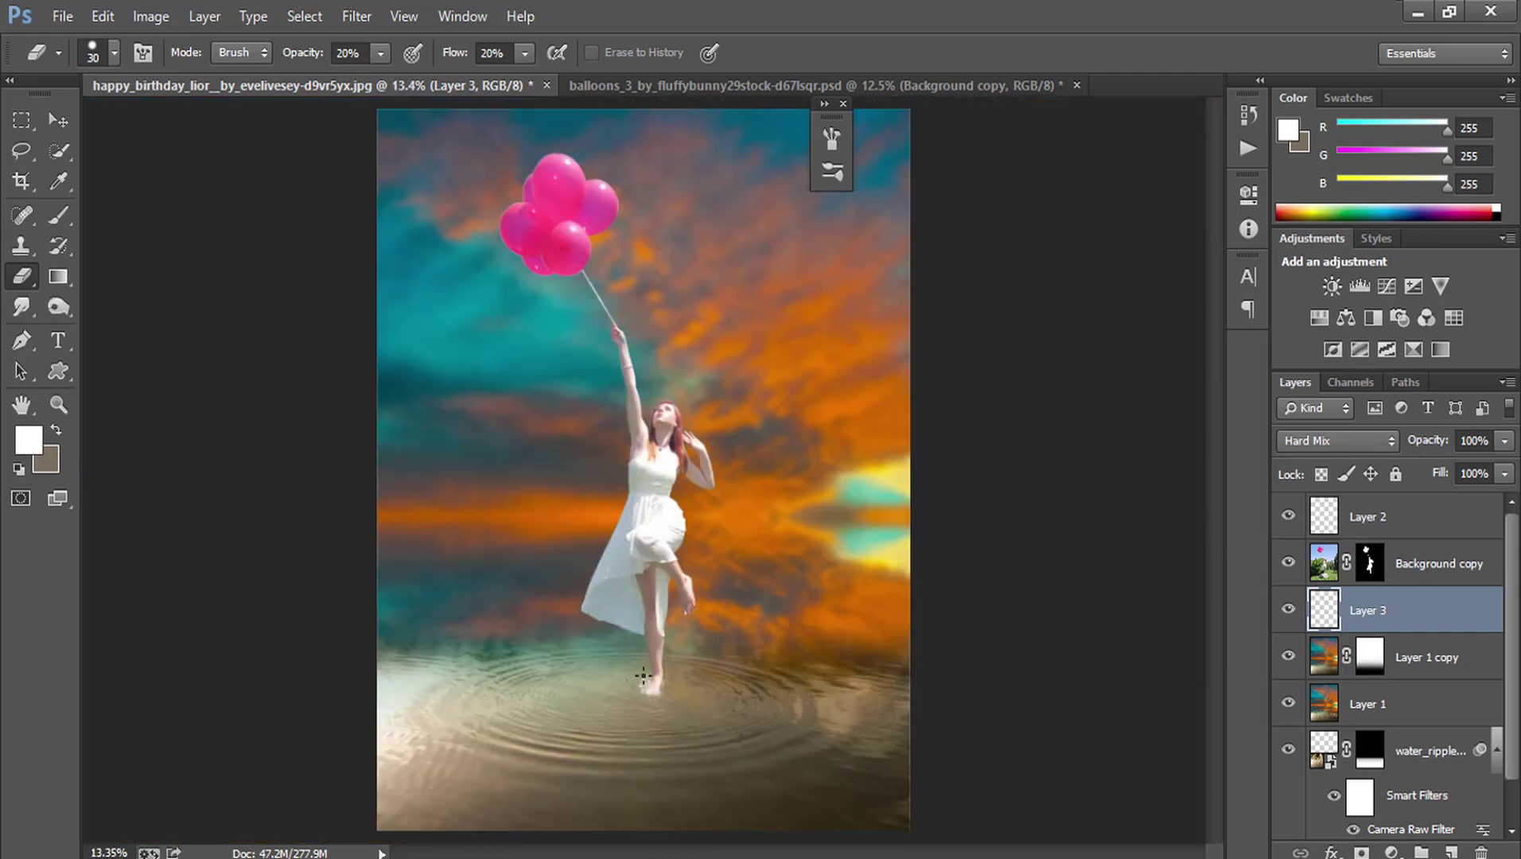
- Apply Background copy's layer mask permanently and launch the Camera Raw Filter
{"action": "left_click", "coordinate": [1286, 565]}
{"action": "left_click", "coordinate": [1371, 567]}
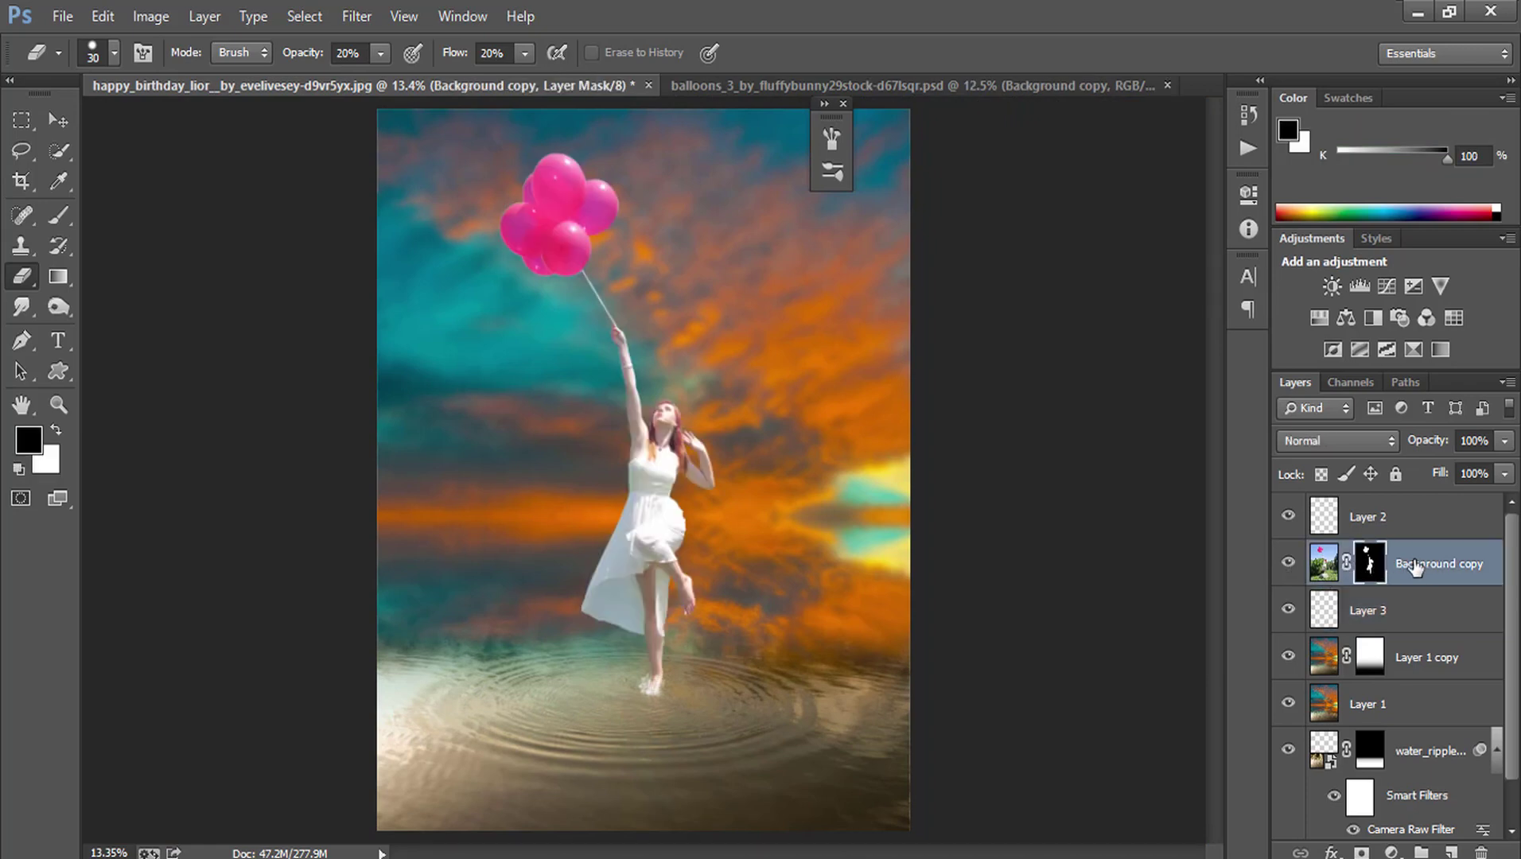
{"action": "right_click", "coordinate": [1369, 562]}
{"action": "left_click", "coordinate": [1331, 631]}
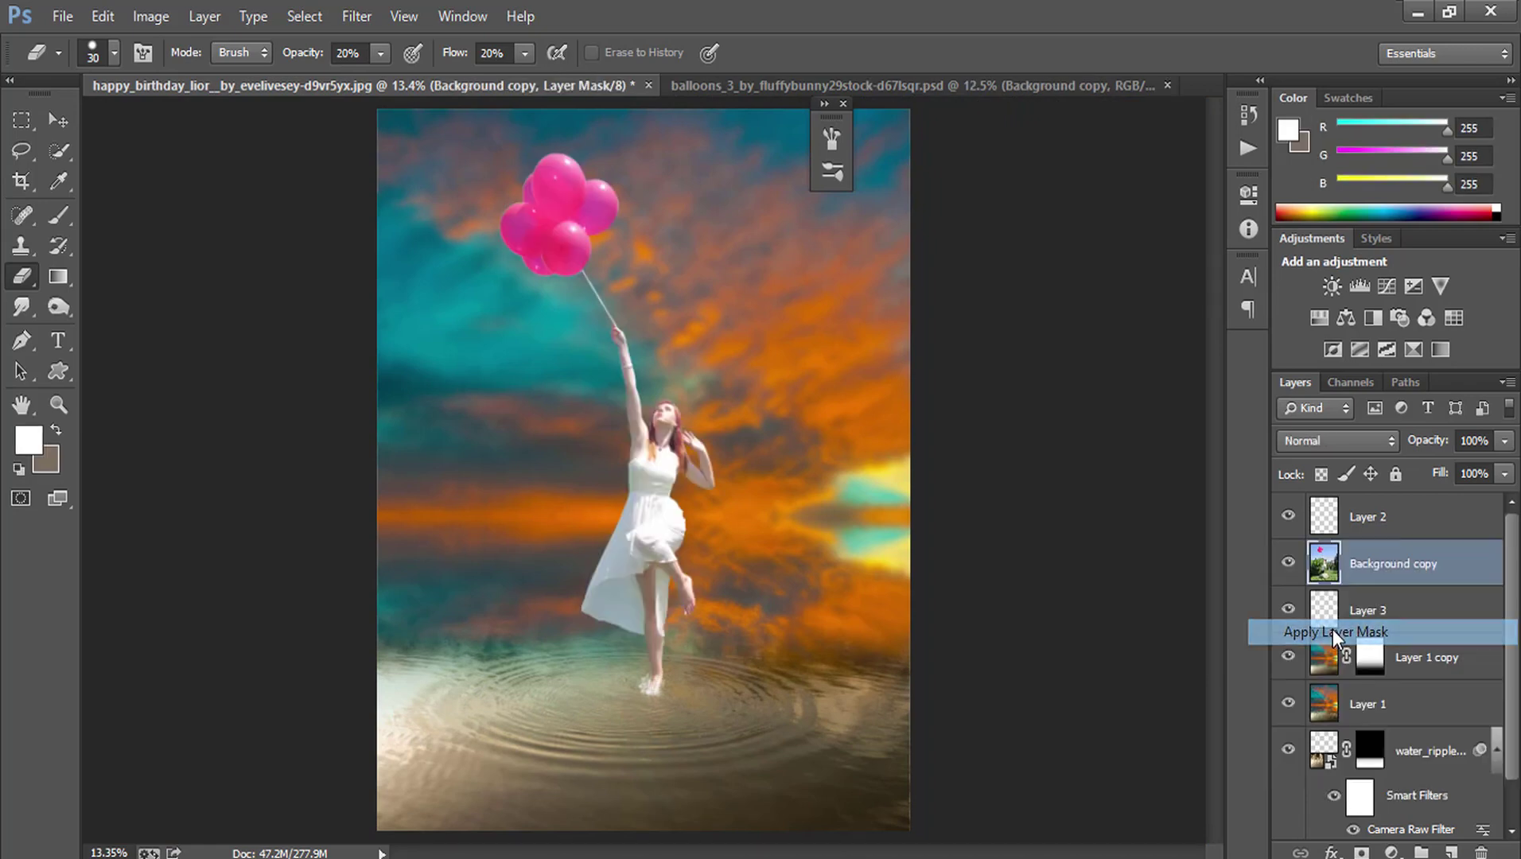
{"action": "left_click", "coordinate": [1288, 563]}
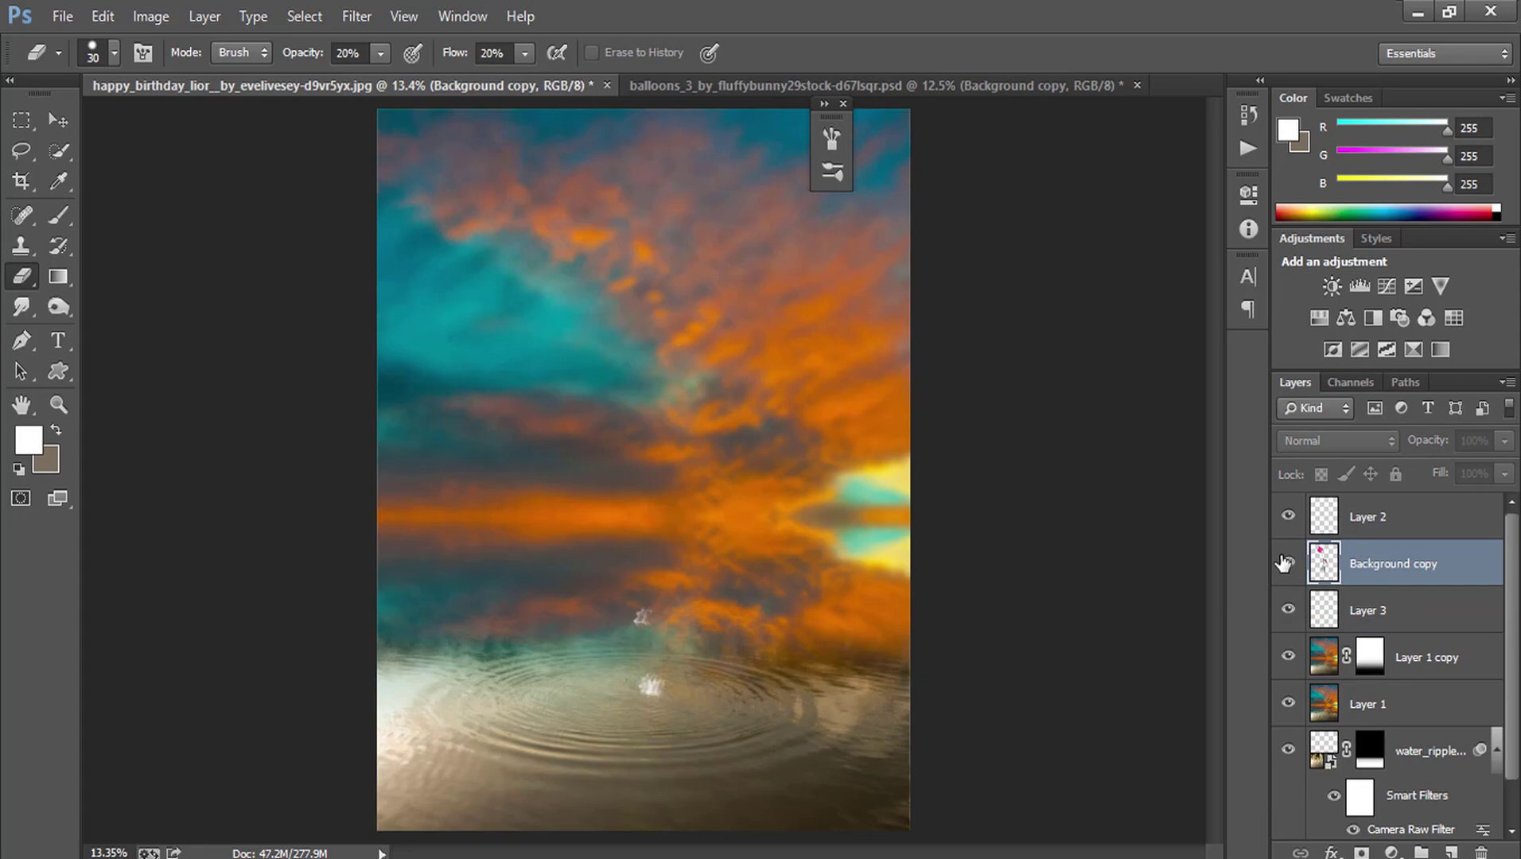
{"action": "left_click", "coordinate": [356, 16]}
{"action": "left_click", "coordinate": [402, 153]}
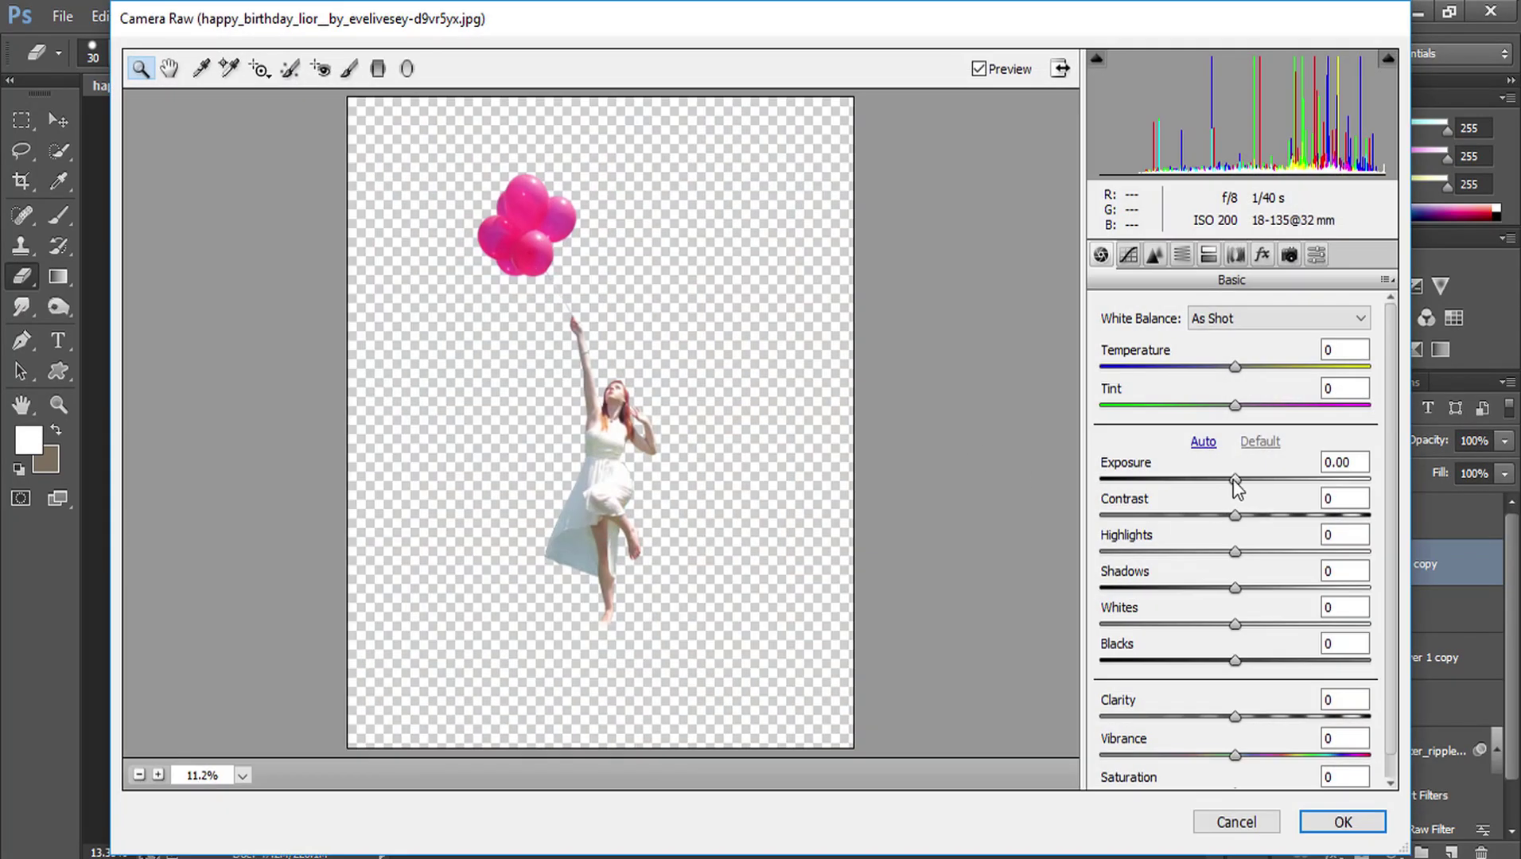
- Set Exposure -0.45, Contrast +23, Clarity +33, Vibrance +13, Temperature +16, and shift Yellows hue
{"action": "mouse_move", "coordinate": [1234, 478]}
{"action": "left_mouse_down"}
{"action": "mouse_move", "coordinate": [1202, 514]}
{"action": "mouse_move", "coordinate": [1266, 504]}
{"action": "mouse_move", "coordinate": [1287, 550]}
{"action": "mouse_move", "coordinate": [1259, 552]}
{"action": "mouse_move", "coordinate": [1258, 587]}
{"action": "mouse_move", "coordinate": [1309, 589]}
{"action": "mouse_move", "coordinate": [1198, 589]}
{"action": "mouse_move", "coordinate": [1311, 589]}
{"action": "mouse_move", "coordinate": [1252, 589]}
{"action": "mouse_move", "coordinate": [1234, 623]}
{"action": "mouse_move", "coordinate": [1297, 659]}
{"action": "mouse_move", "coordinate": [1339, 659]}
{"action": "mouse_move", "coordinate": [1201, 660]}
{"action": "left_mouse_up"}
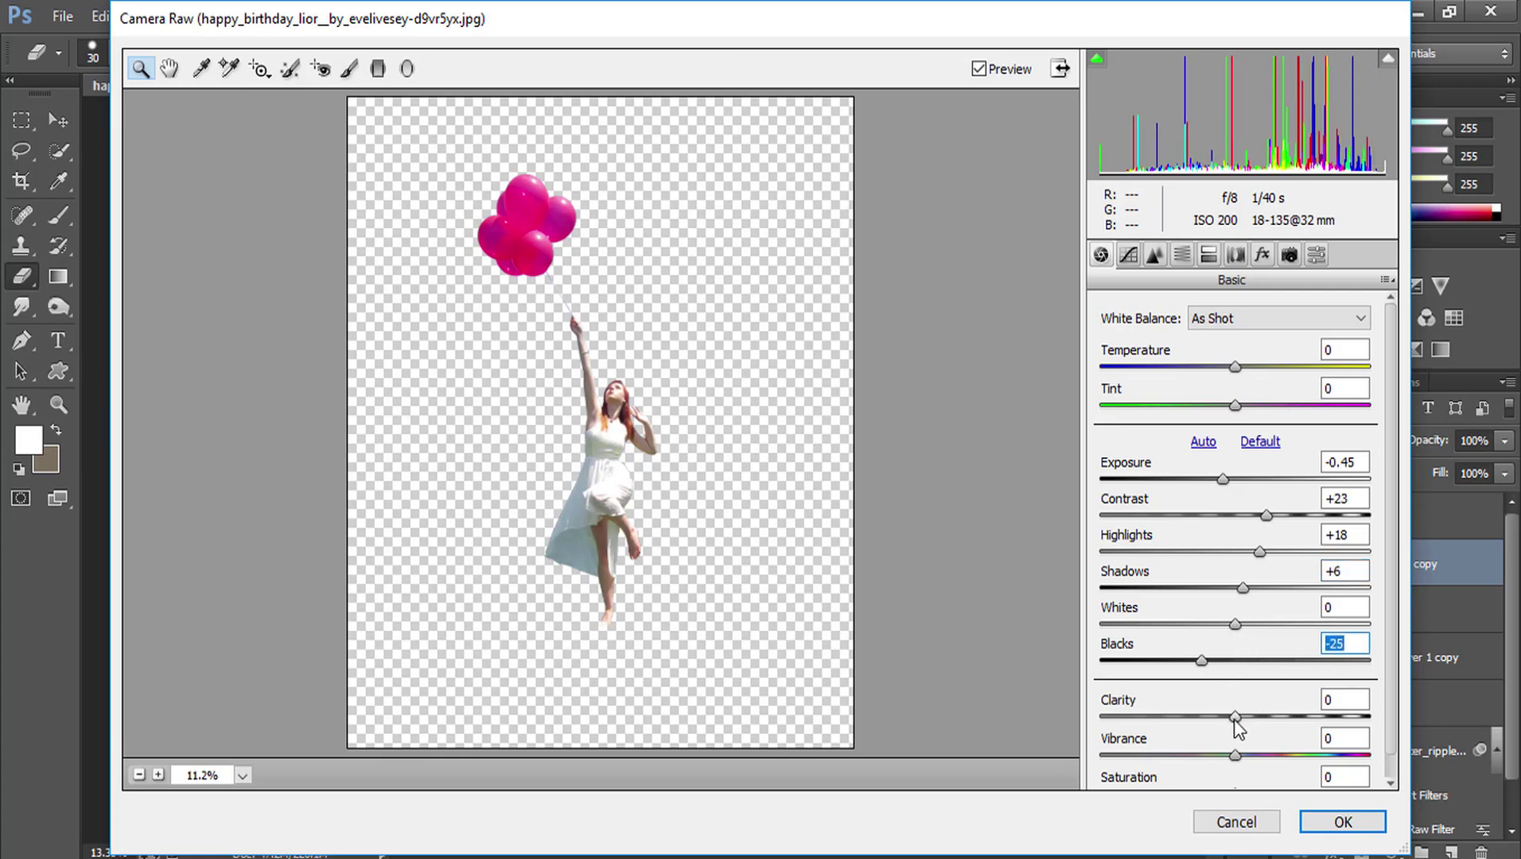
{"action": "mouse_move", "coordinate": [1234, 716]}
{"action": "left_mouse_down"}
{"action": "mouse_move", "coordinate": [1280, 717]}
{"action": "mouse_move", "coordinate": [1214, 760]}
{"action": "mouse_move", "coordinate": [1252, 755]}
{"action": "left_mouse_up"}
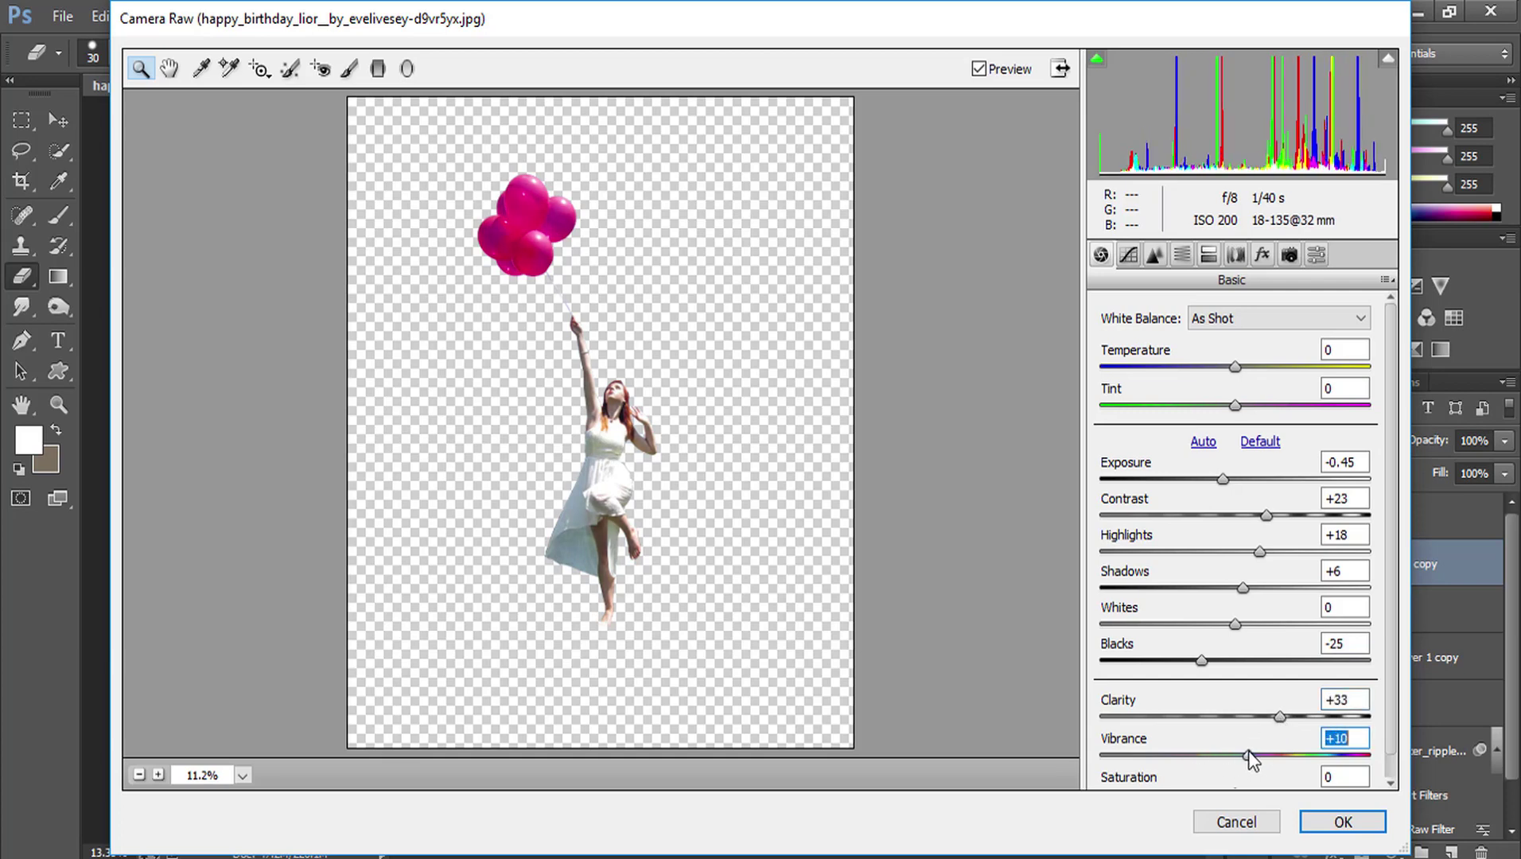
{"action": "left_click_drag", "start_coordinate": [1239, 368], "coordinate": [1258, 367]}
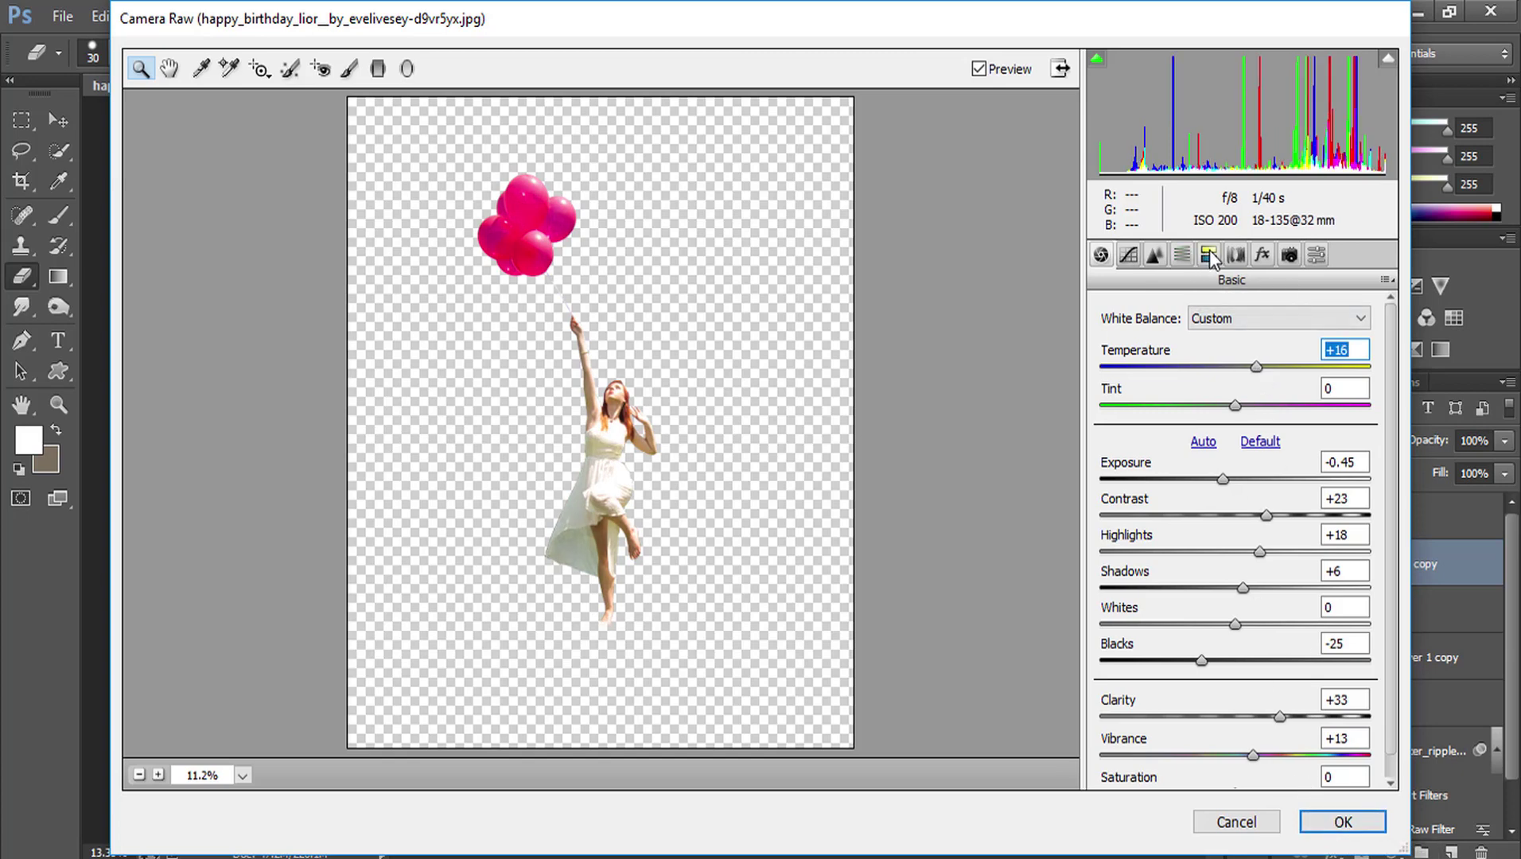
{"action": "left_click", "coordinate": [1182, 255]}
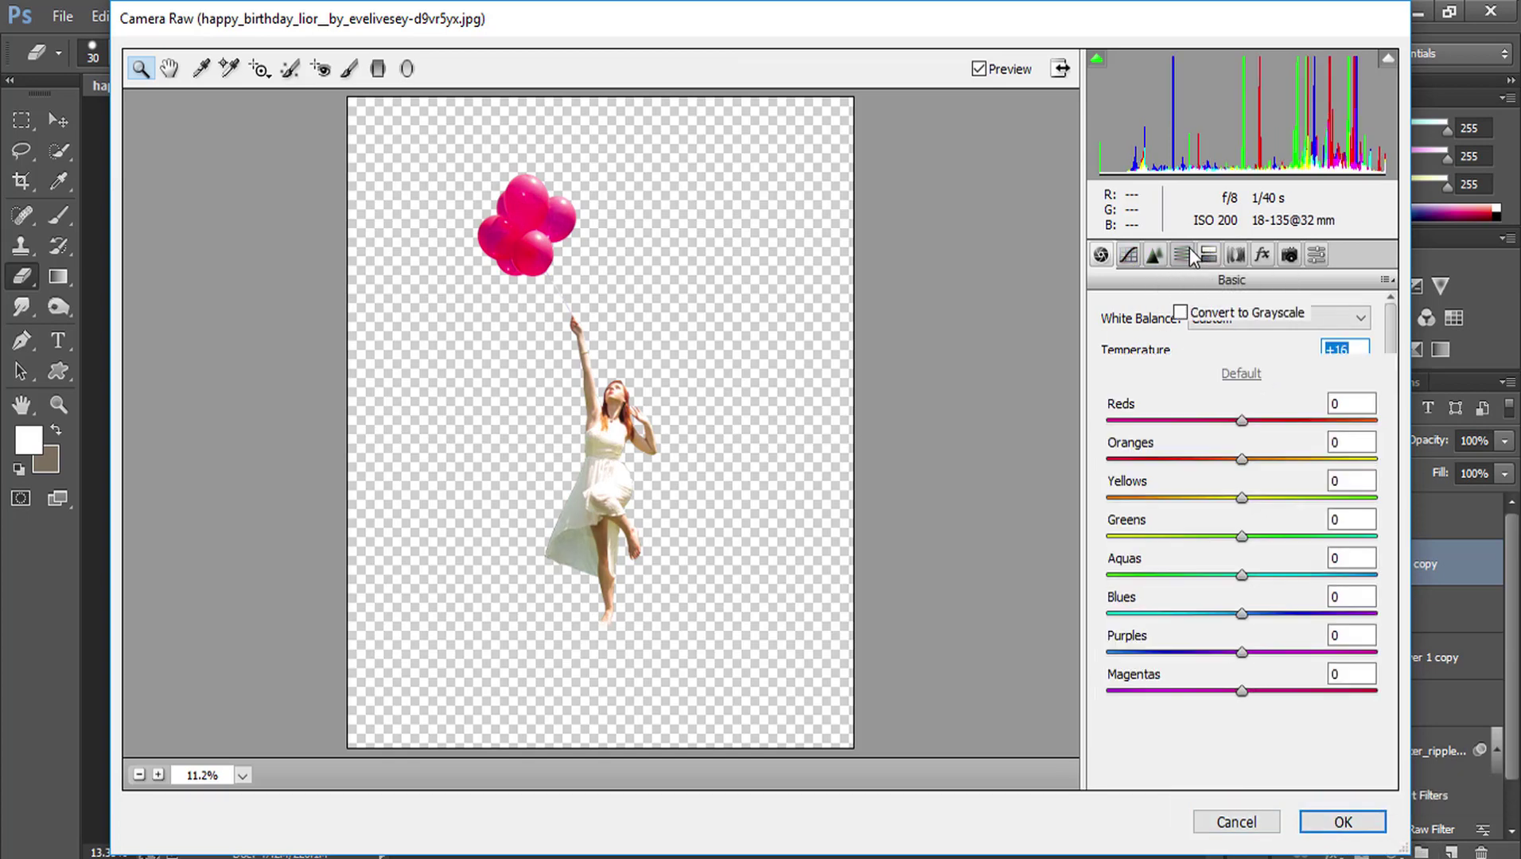
{"action": "left_click_drag", "start_coordinate": [1239, 537], "coordinate": [1123, 525]}
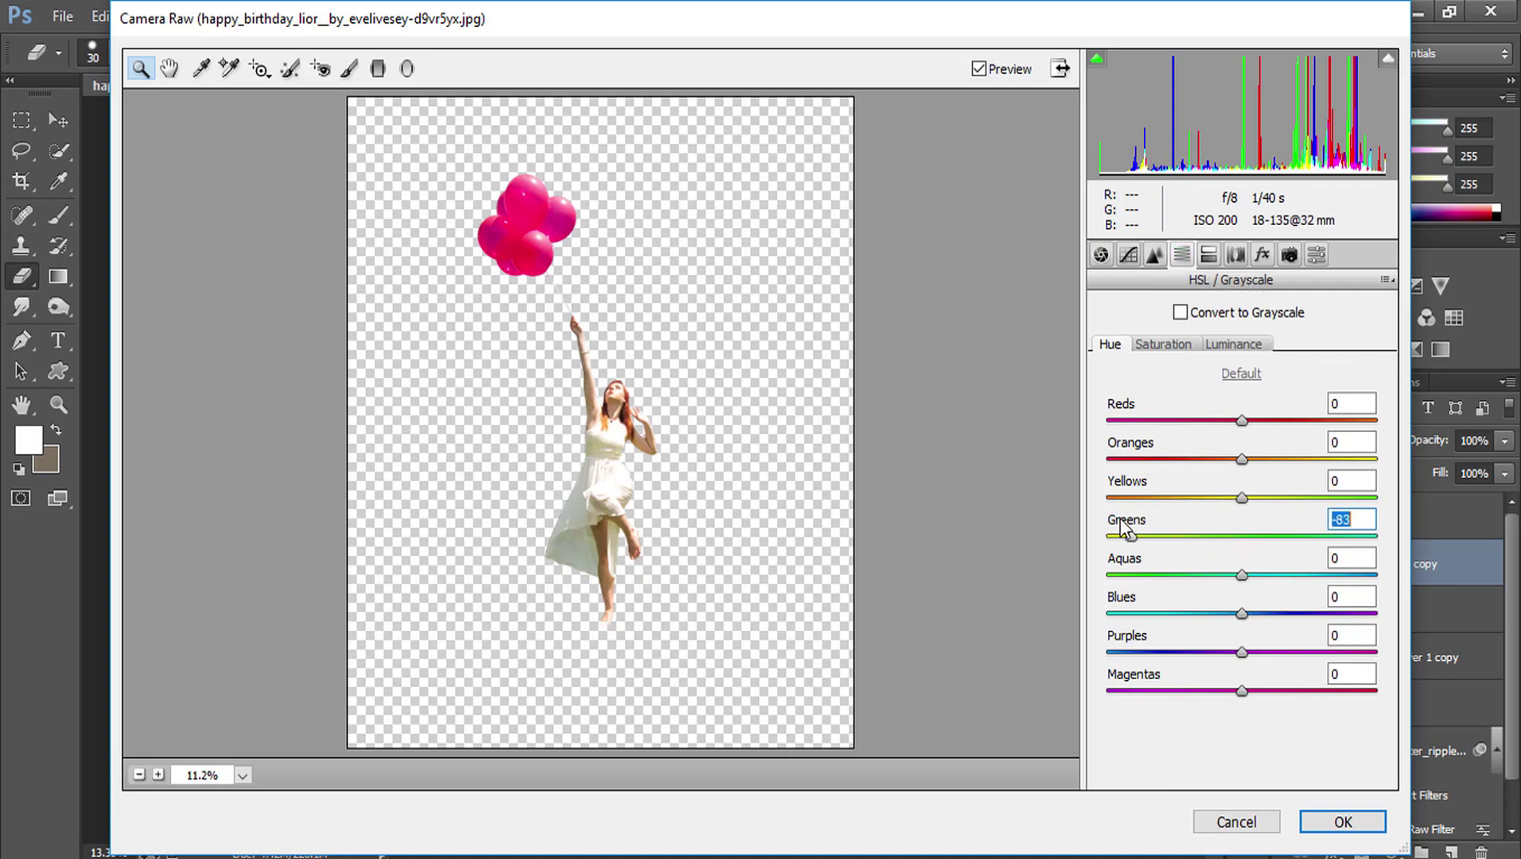
{"action": "key", "text": "ctrl+z"}
{"action": "mouse_move", "coordinate": [1242, 498]}
{"action": "left_mouse_down"}
{"action": "mouse_move", "coordinate": [1069, 479]}
{"action": "mouse_move", "coordinate": [1156, 498]}
{"action": "left_mouse_up"}
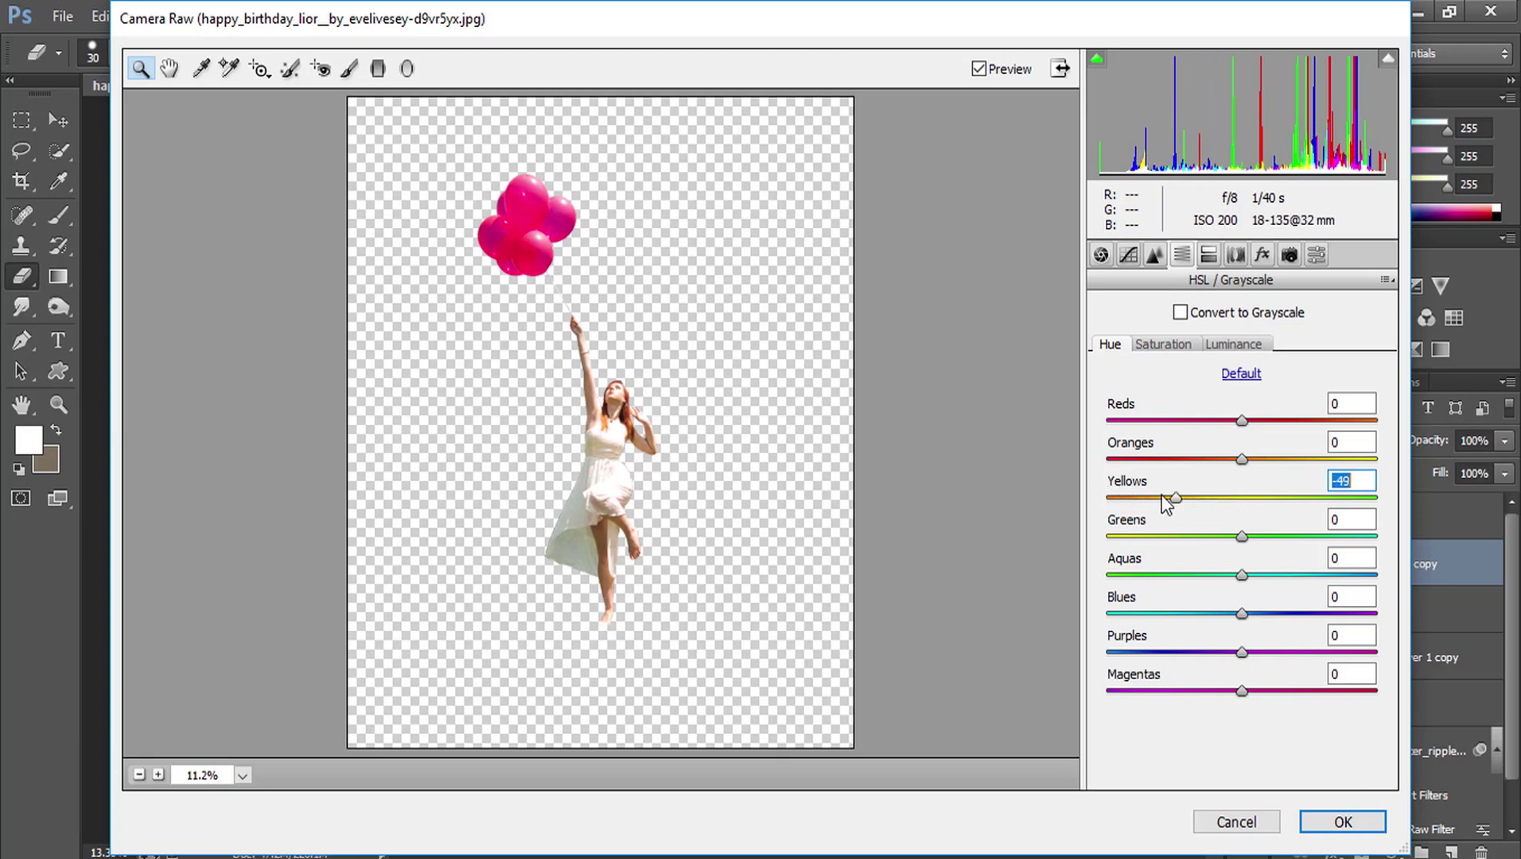
{"action": "left_click", "coordinate": [1342, 820]}
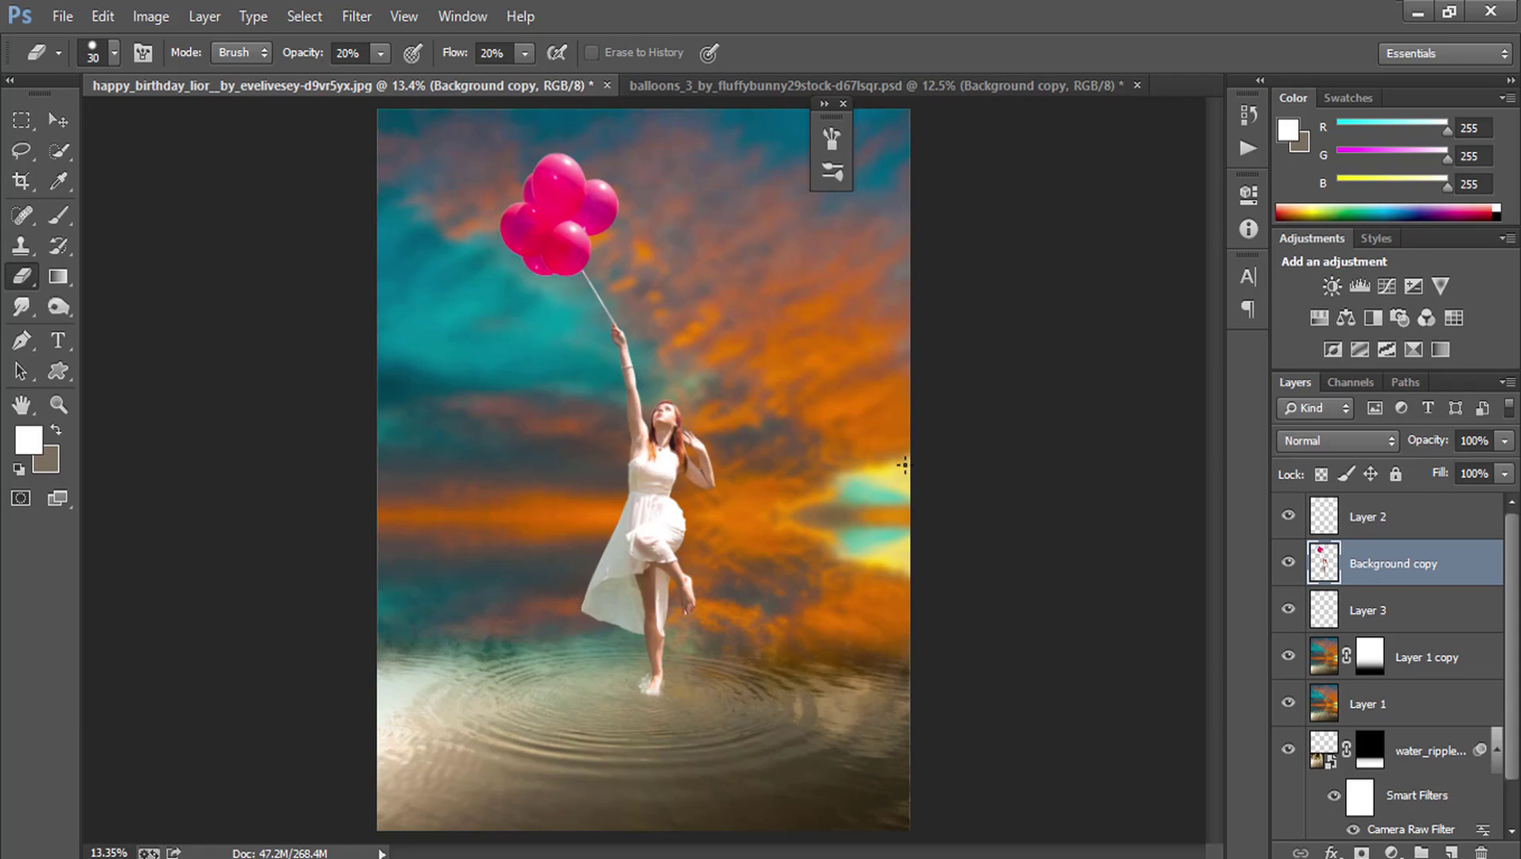
- Create Layer 4 above Layer 2 and fill it with the visible composite via Apply Image
{"action": "left_click", "coordinate": [1402, 518]}
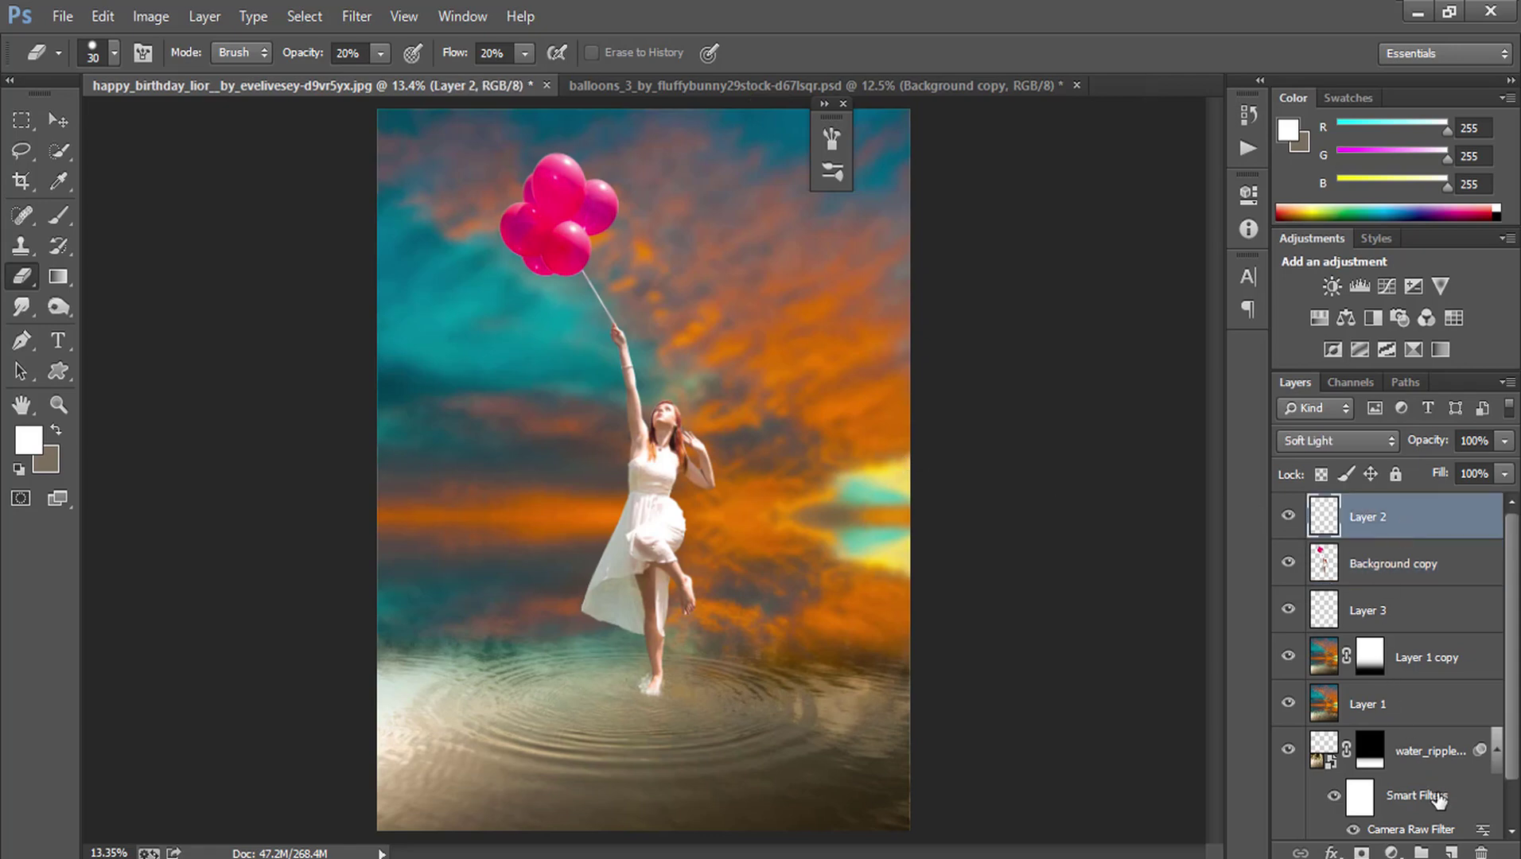
{"action": "left_click", "coordinate": [1451, 852]}
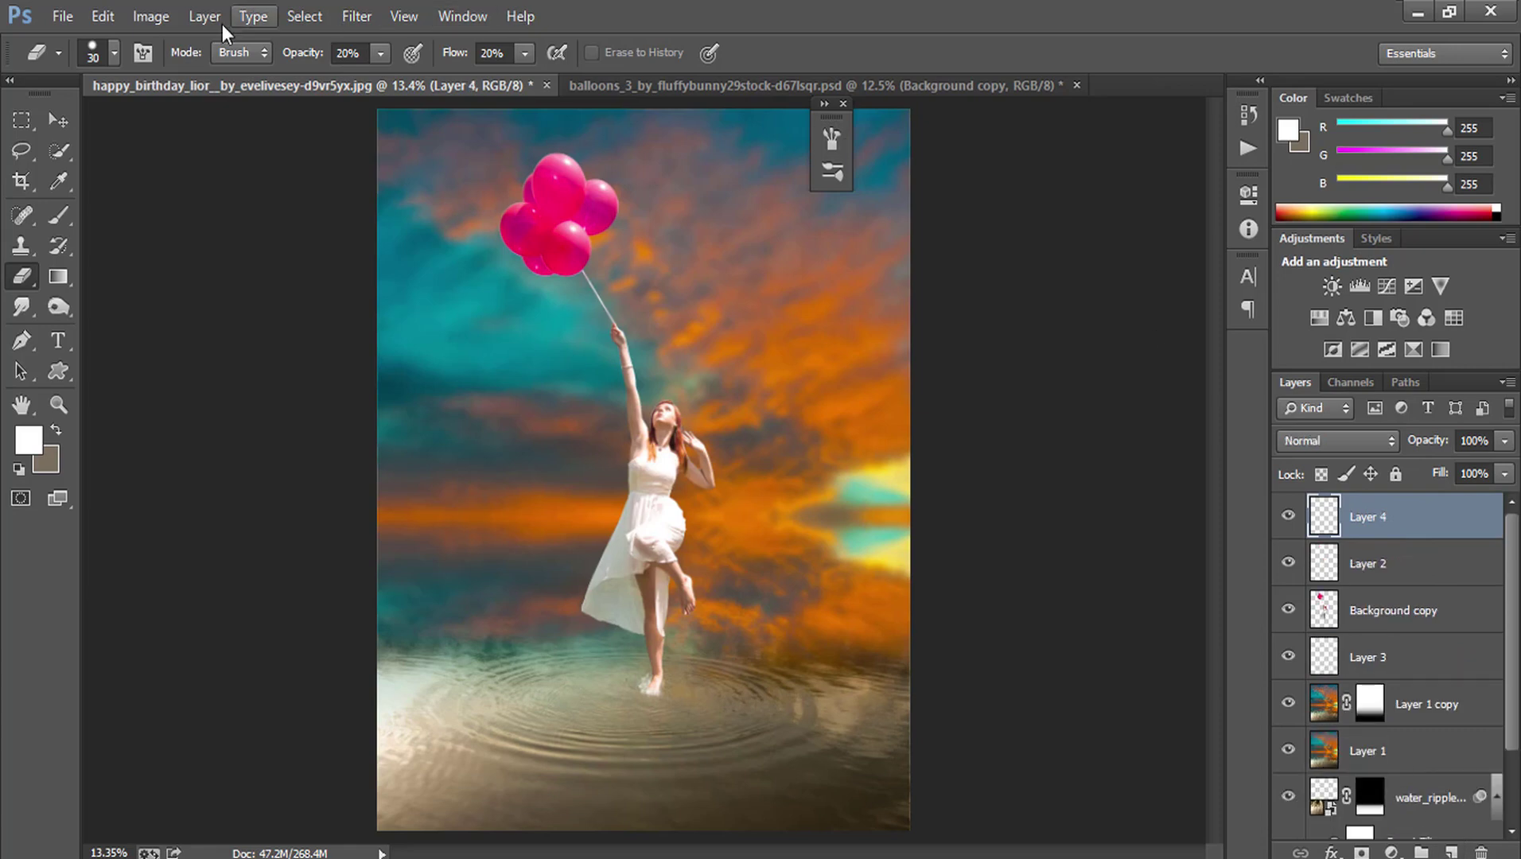
{"action": "left_click", "coordinate": [159, 19]}
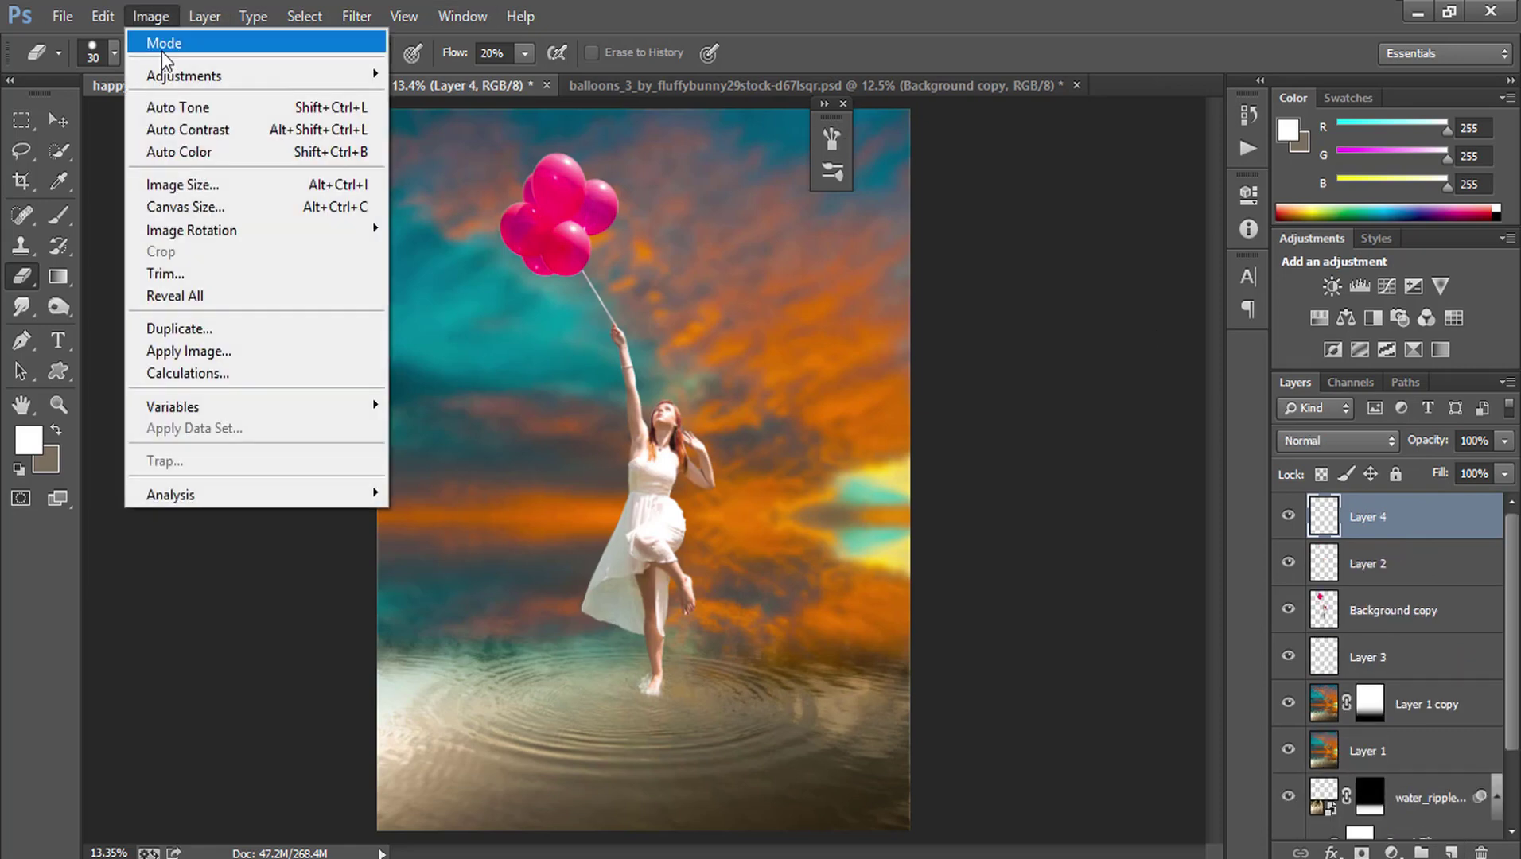
{"action": "left_click", "coordinate": [238, 348]}
{"action": "left_click", "coordinate": [939, 240]}
{"action": "key", "text": "e"}
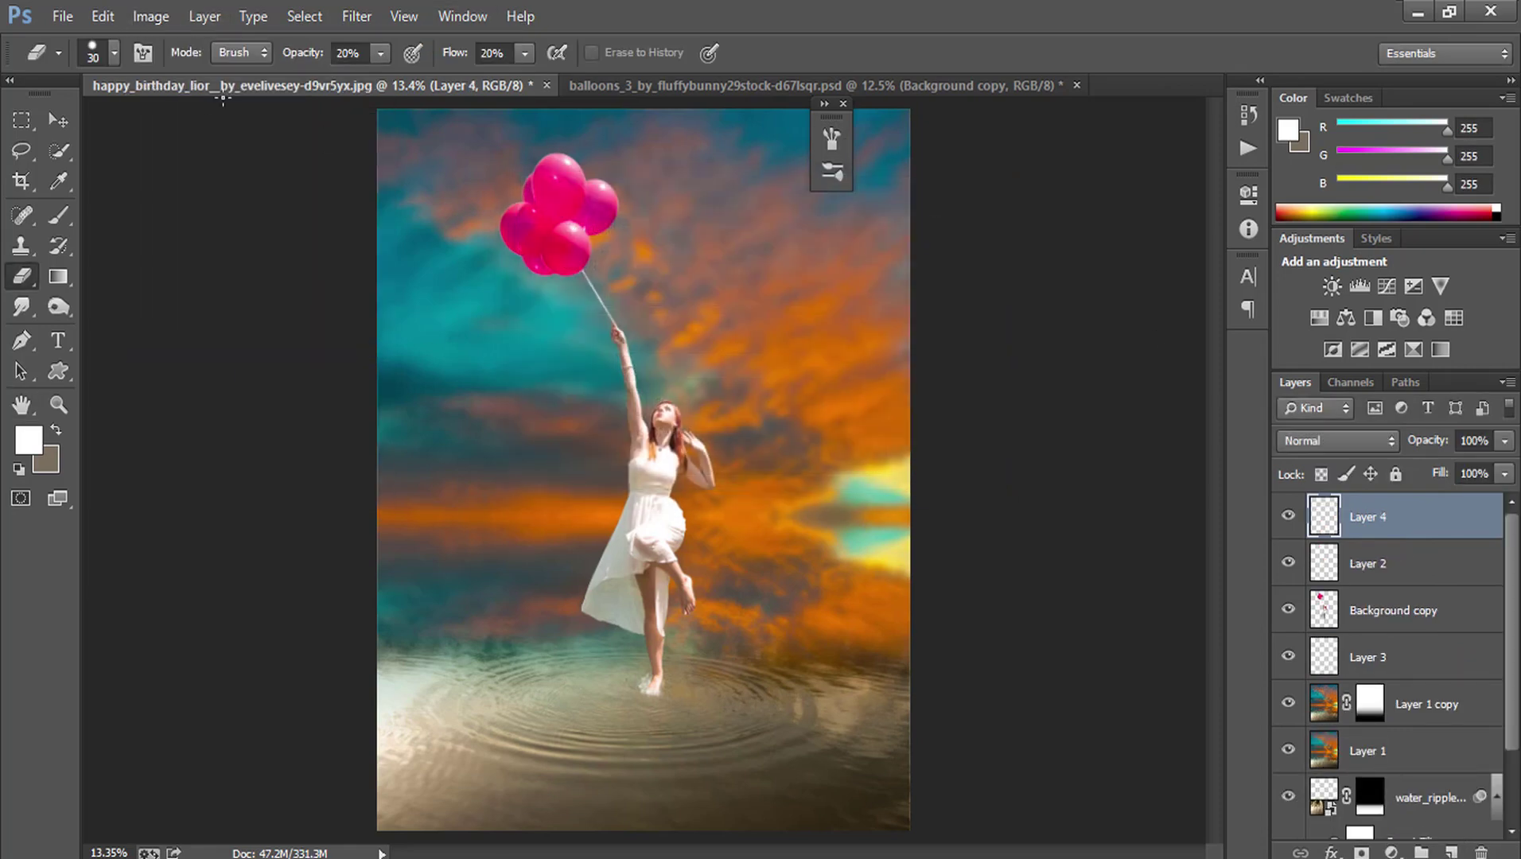
- Apply Shadows/Highlights to Layer 4 with 16% shadows and 12% highlights
{"action": "left_click", "coordinate": [148, 17]}
{"action": "mouse_move", "coordinate": [184, 75]}
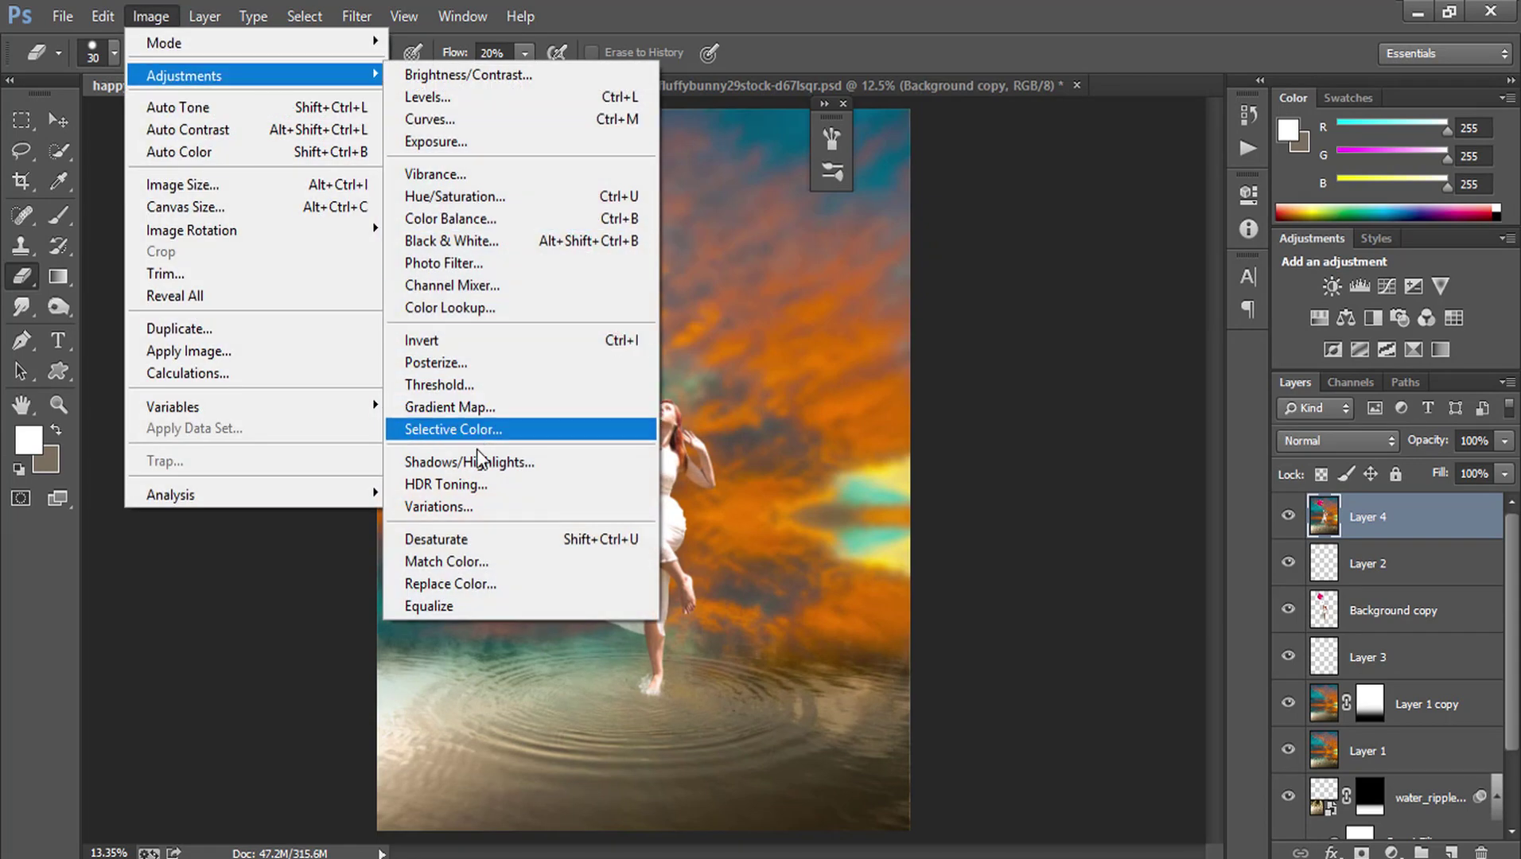
{"action": "left_click", "coordinate": [520, 464]}
{"action": "left_click_drag", "start_coordinate": [741, 213], "coordinate": [1148, 218]}
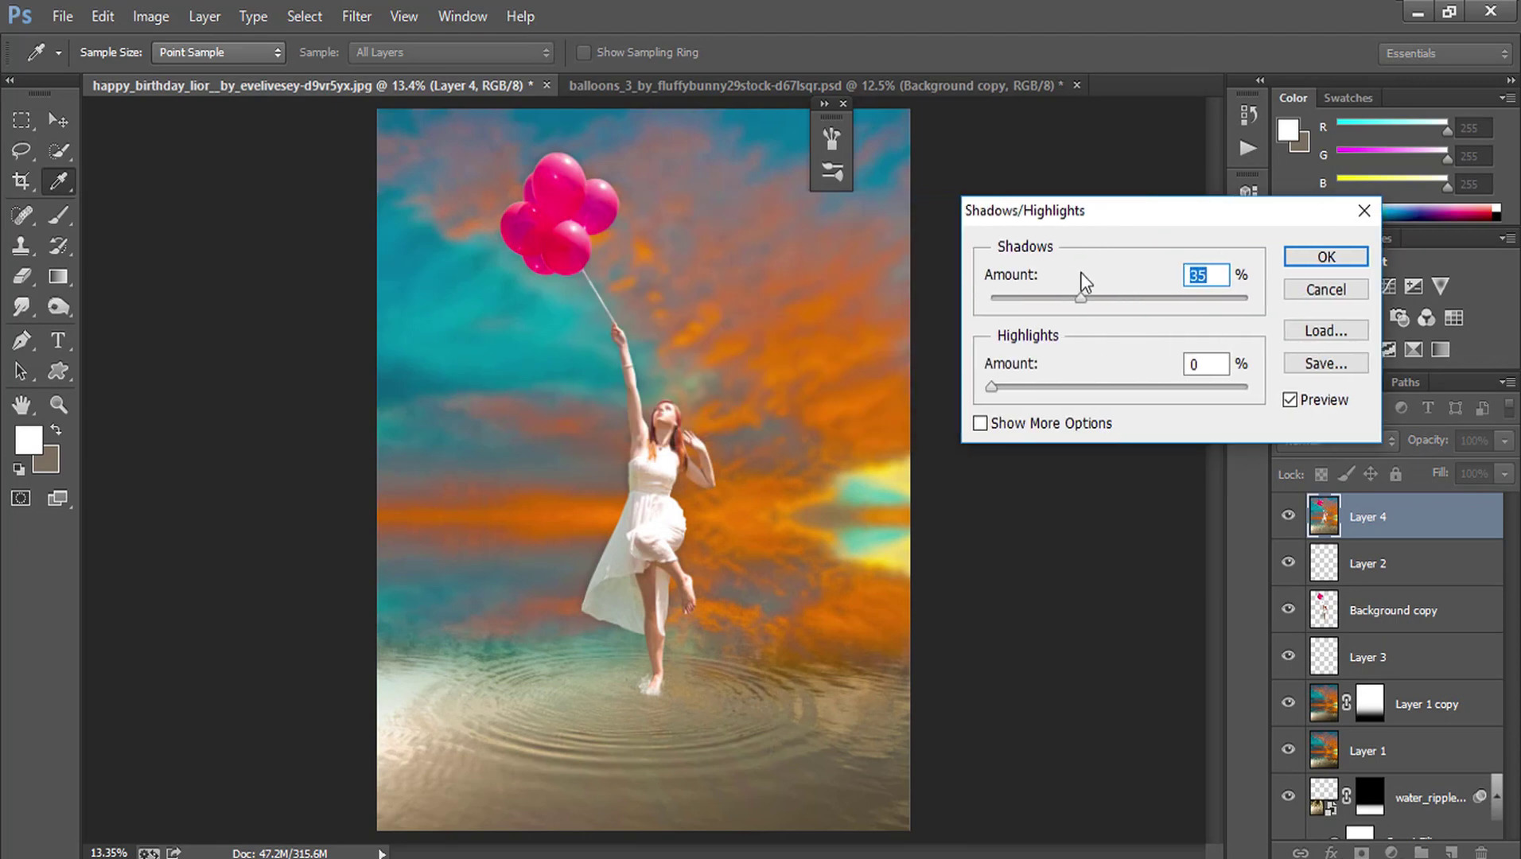
{"action": "left_click_drag", "start_coordinate": [1090, 301], "coordinate": [969, 315]}
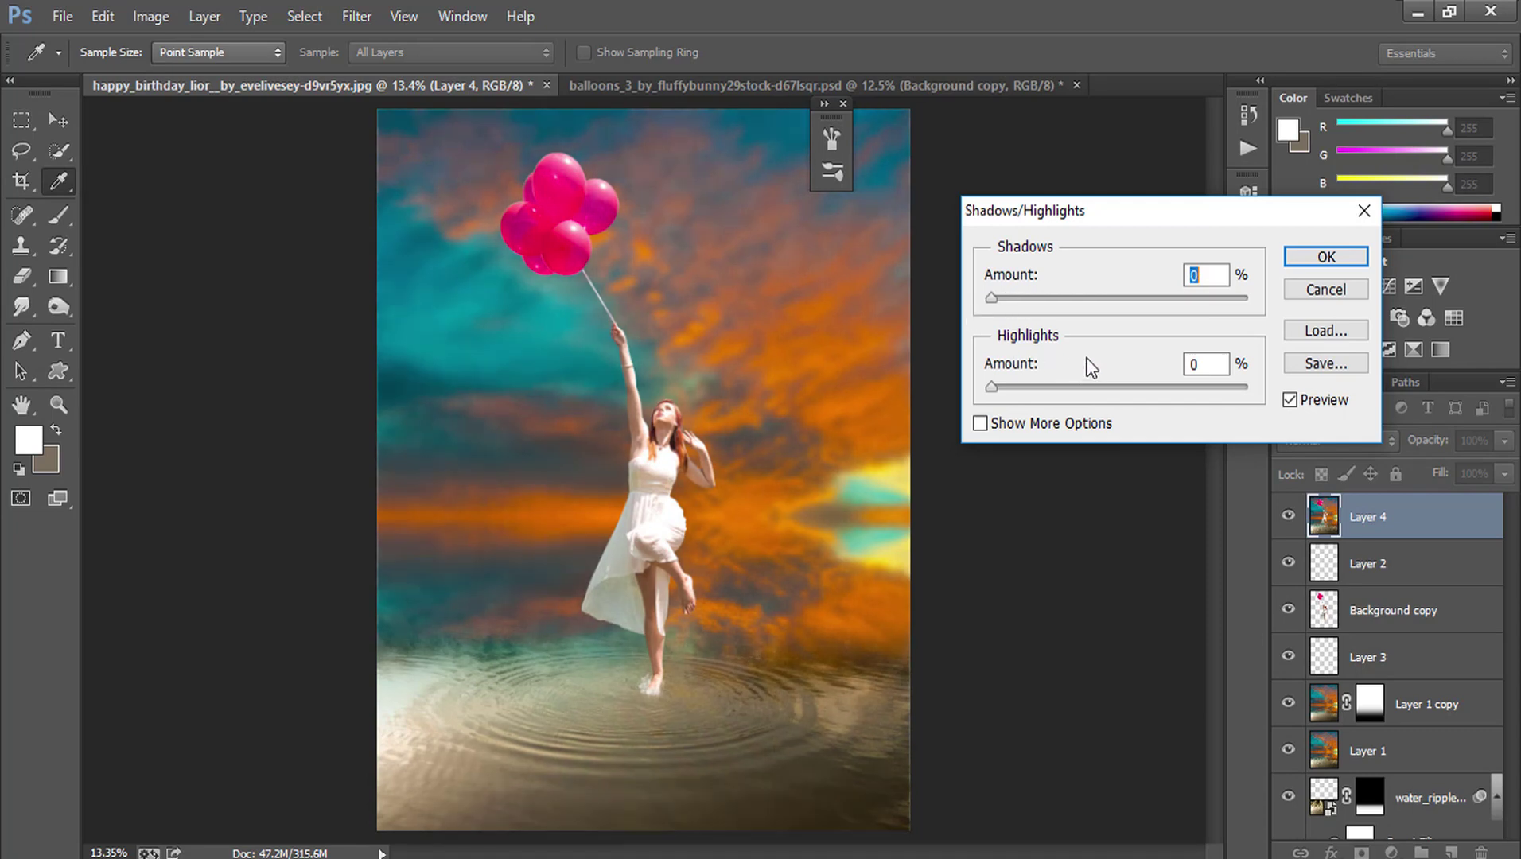
{"action": "left_click_drag", "start_coordinate": [990, 388], "coordinate": [1019, 389]}
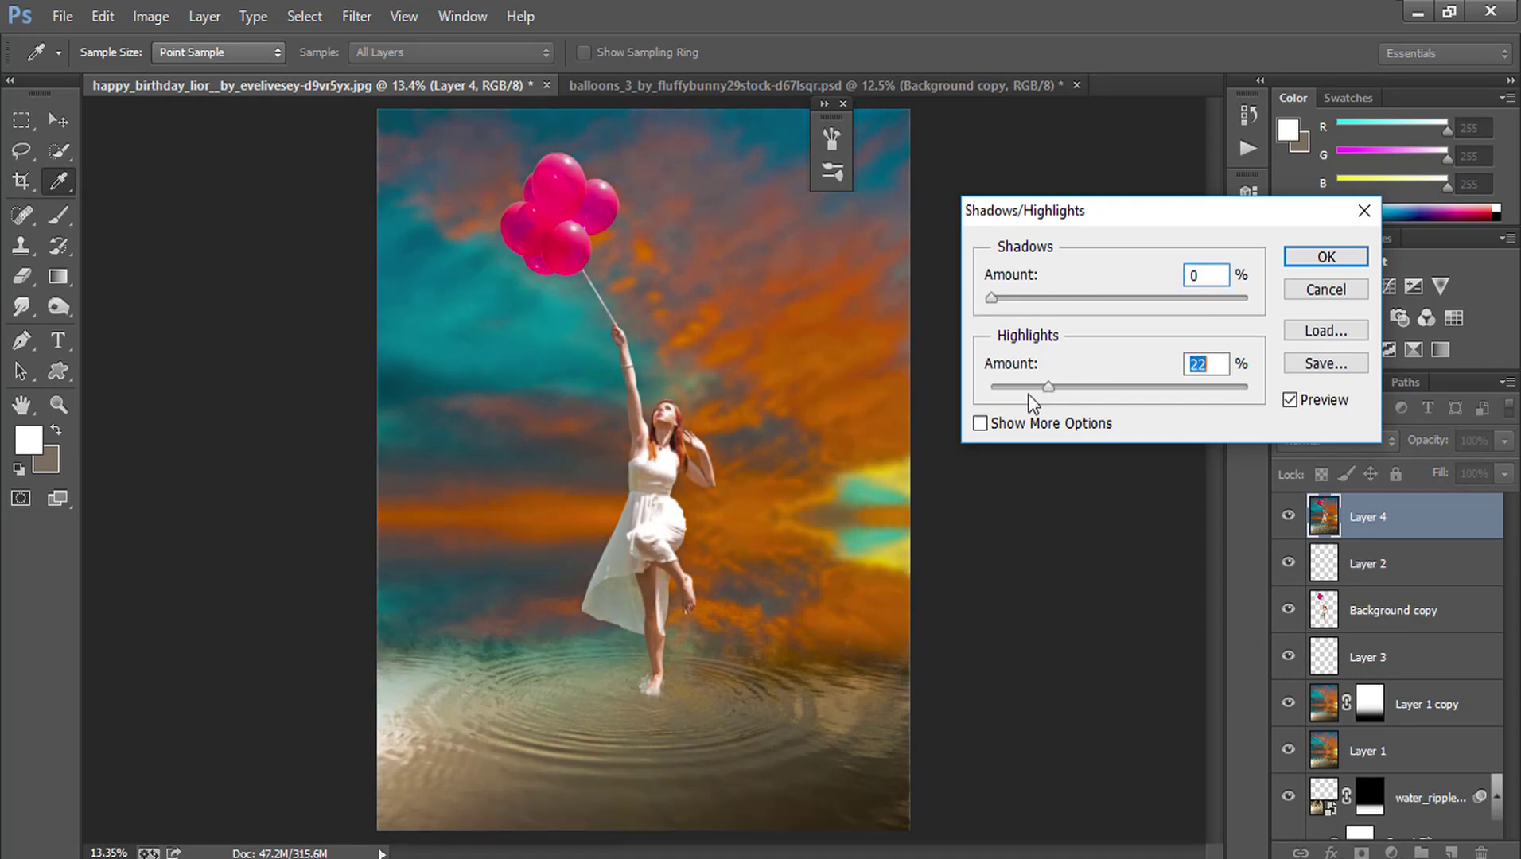
{"action": "left_click_drag", "start_coordinate": [990, 299], "coordinate": [1018, 292]}
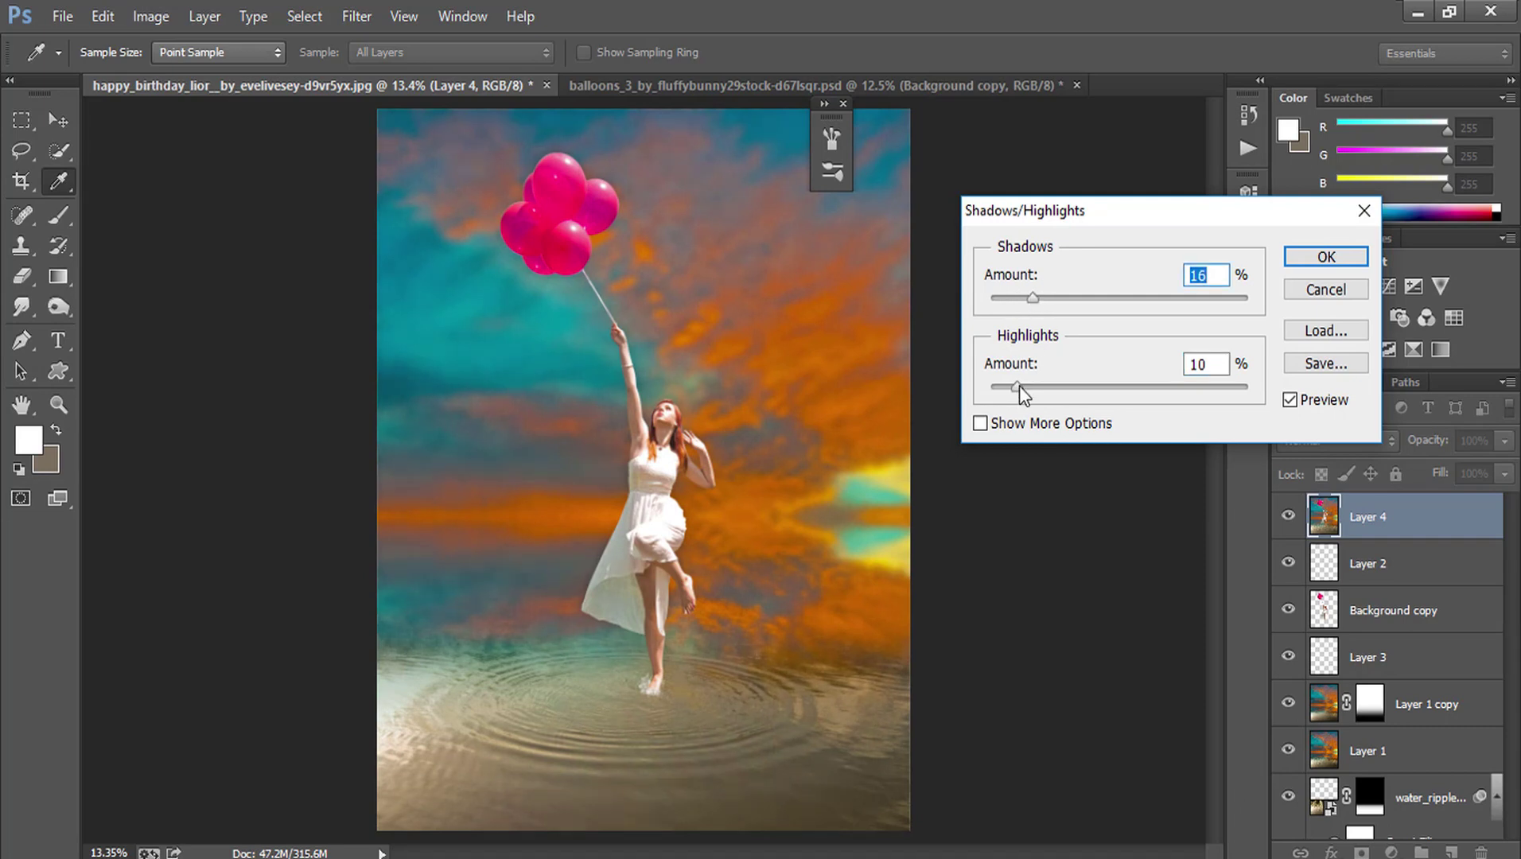
{"action": "mouse_move", "coordinate": [1018, 387]}
{"action": "left_mouse_down"}
{"action": "mouse_move", "coordinate": [1055, 386]}
{"action": "mouse_move", "coordinate": [992, 386]}
{"action": "mouse_move", "coordinate": [1022, 385]}
{"action": "left_mouse_up"}
{"action": "left_click", "coordinate": [1319, 263]}
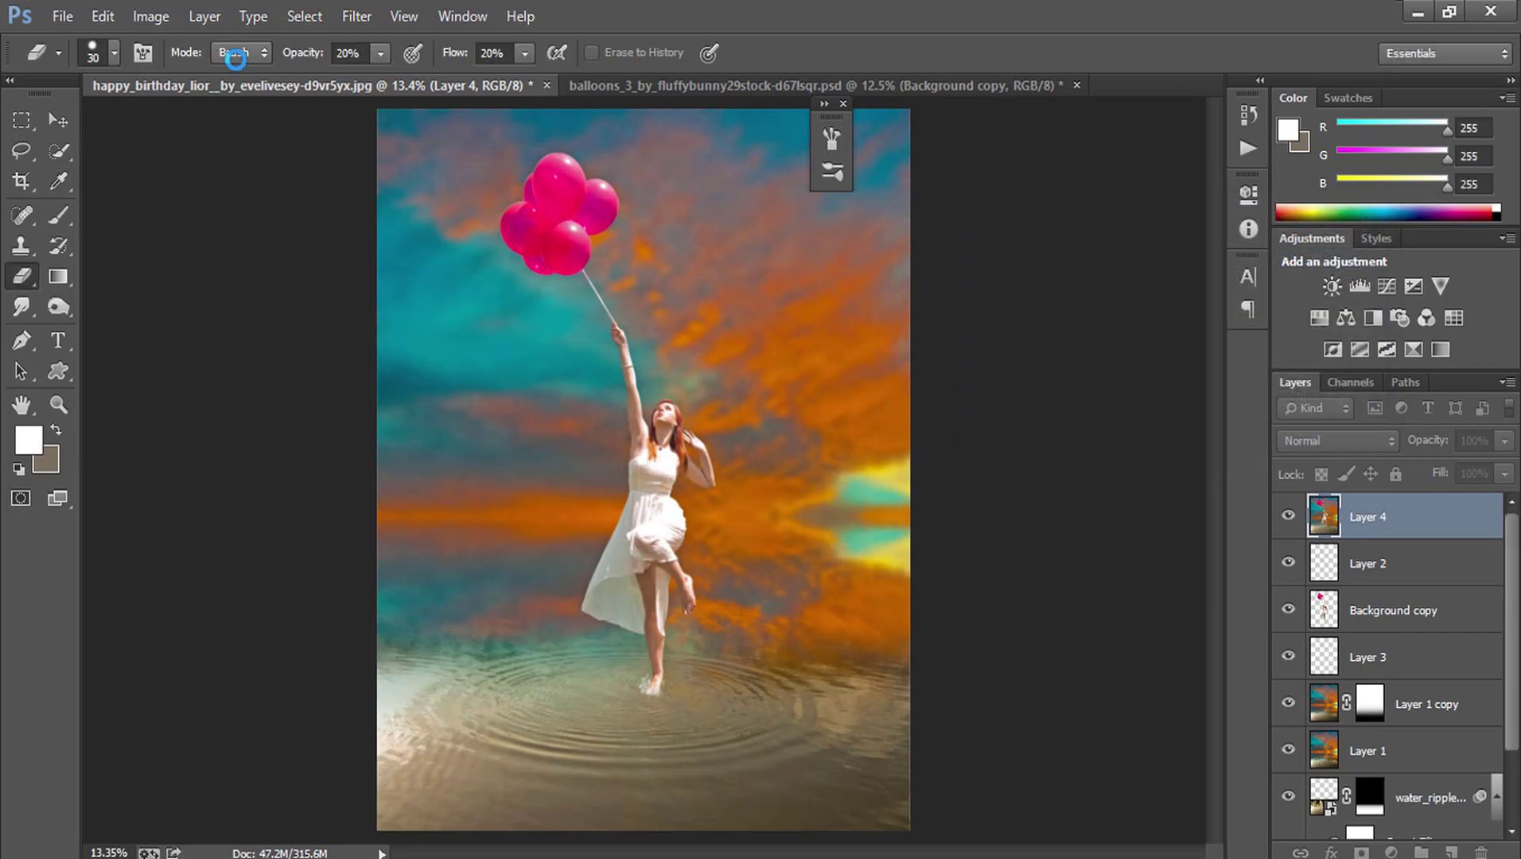
- Apply Brightness/Contrast to Layer 4 with contrast 12 and brightness 0
{"action": "left_click", "coordinate": [151, 16]}
{"action": "mouse_move", "coordinate": [185, 75]}
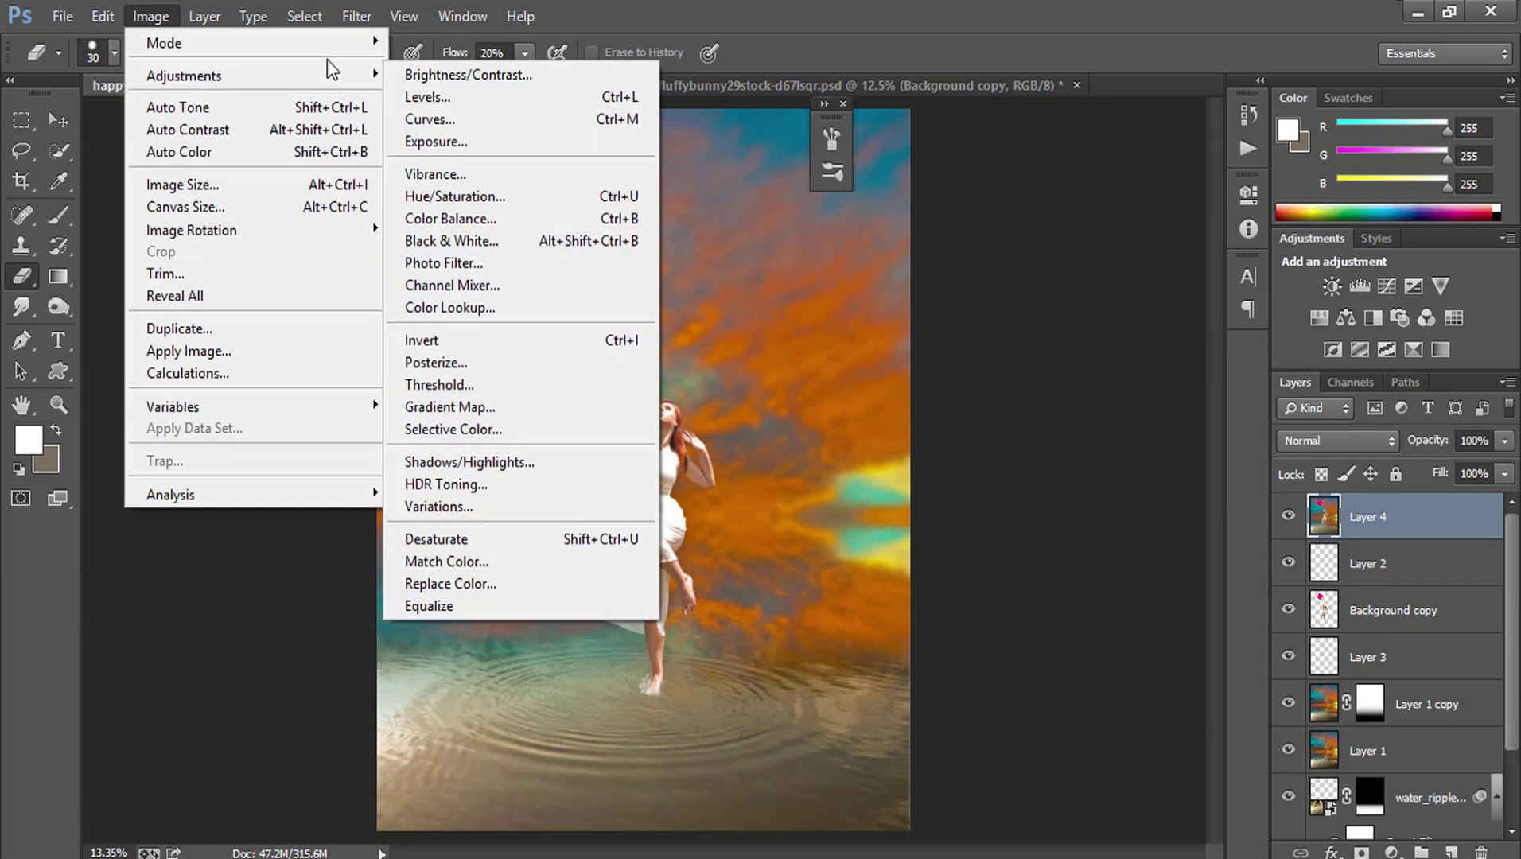
{"action": "left_click", "coordinate": [469, 75]}
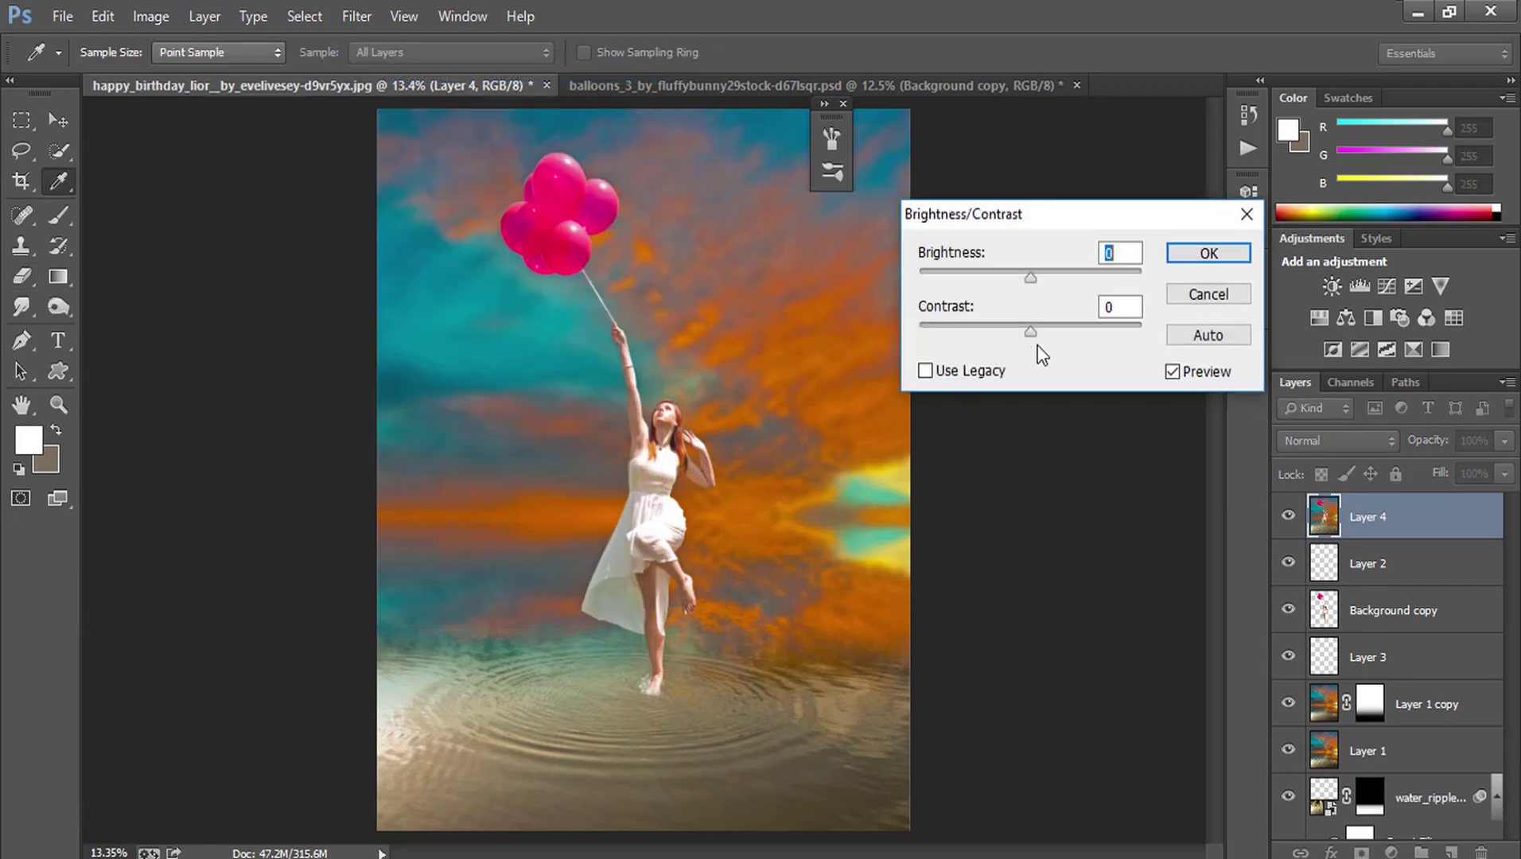
{"action": "mouse_move", "coordinate": [1031, 328]}
{"action": "left_mouse_down"}
{"action": "mouse_move", "coordinate": [1007, 333]}
{"action": "mouse_move", "coordinate": [1045, 342]}
{"action": "left_mouse_up"}
{"action": "mouse_move", "coordinate": [1031, 278]}
{"action": "left_mouse_down"}
{"action": "mouse_move", "coordinate": [1011, 274]}
{"action": "mouse_move", "coordinate": [1031, 273]}
{"action": "left_mouse_up"}
{"action": "left_click", "coordinate": [1209, 253]}
{"action": "key", "text": "e"}
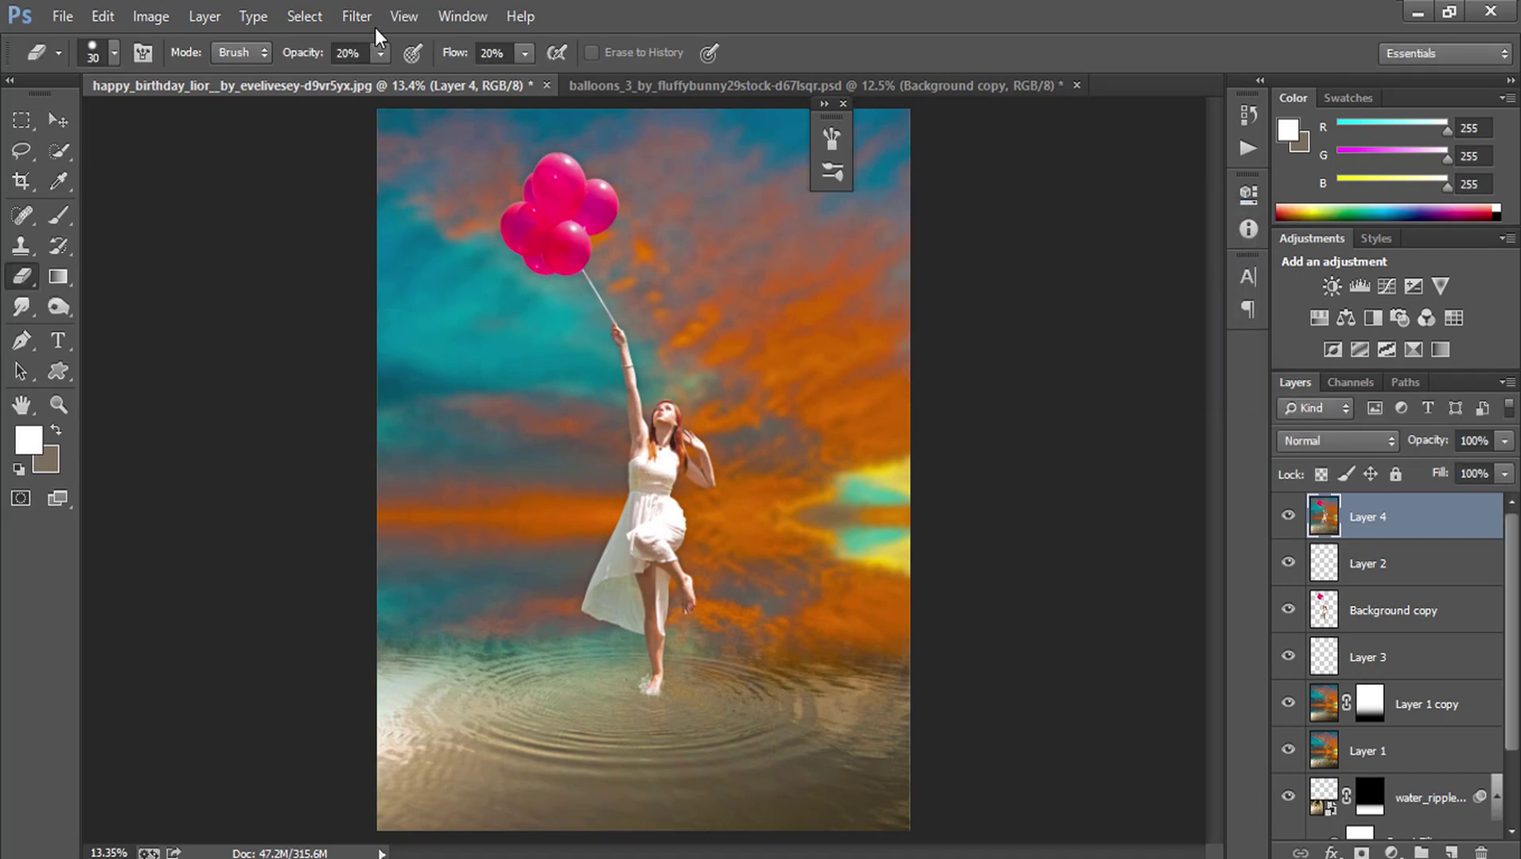
- Apply Color Efex Pro 4's Cross Processing filter with method B02 at 27% strength
{"action": "left_click", "coordinate": [356, 18]}
{"action": "mouse_move", "coordinate": [397, 530]}
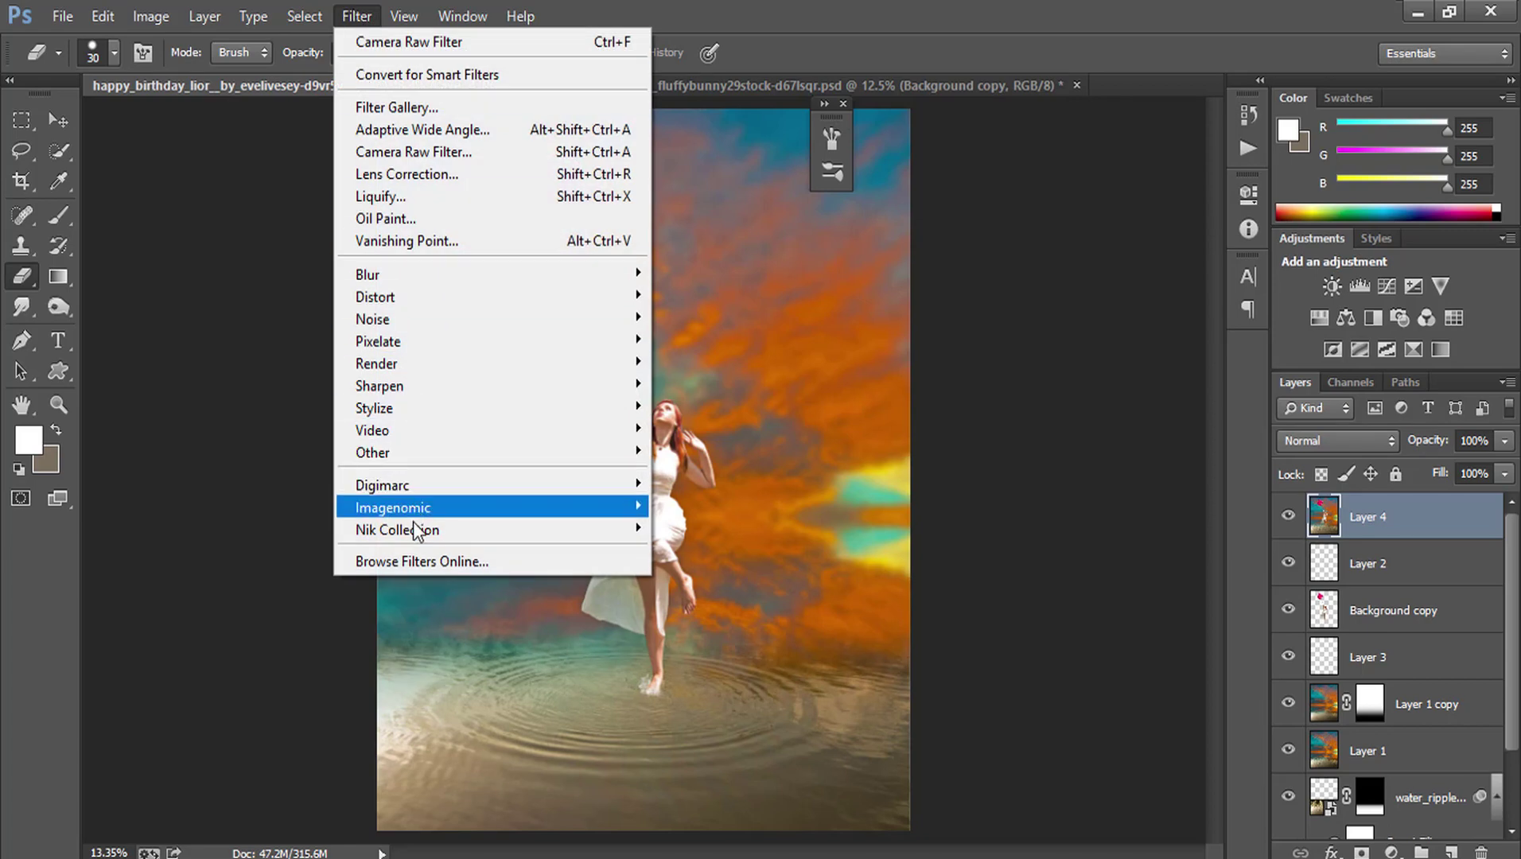
{"action": "left_click", "coordinate": [731, 549]}
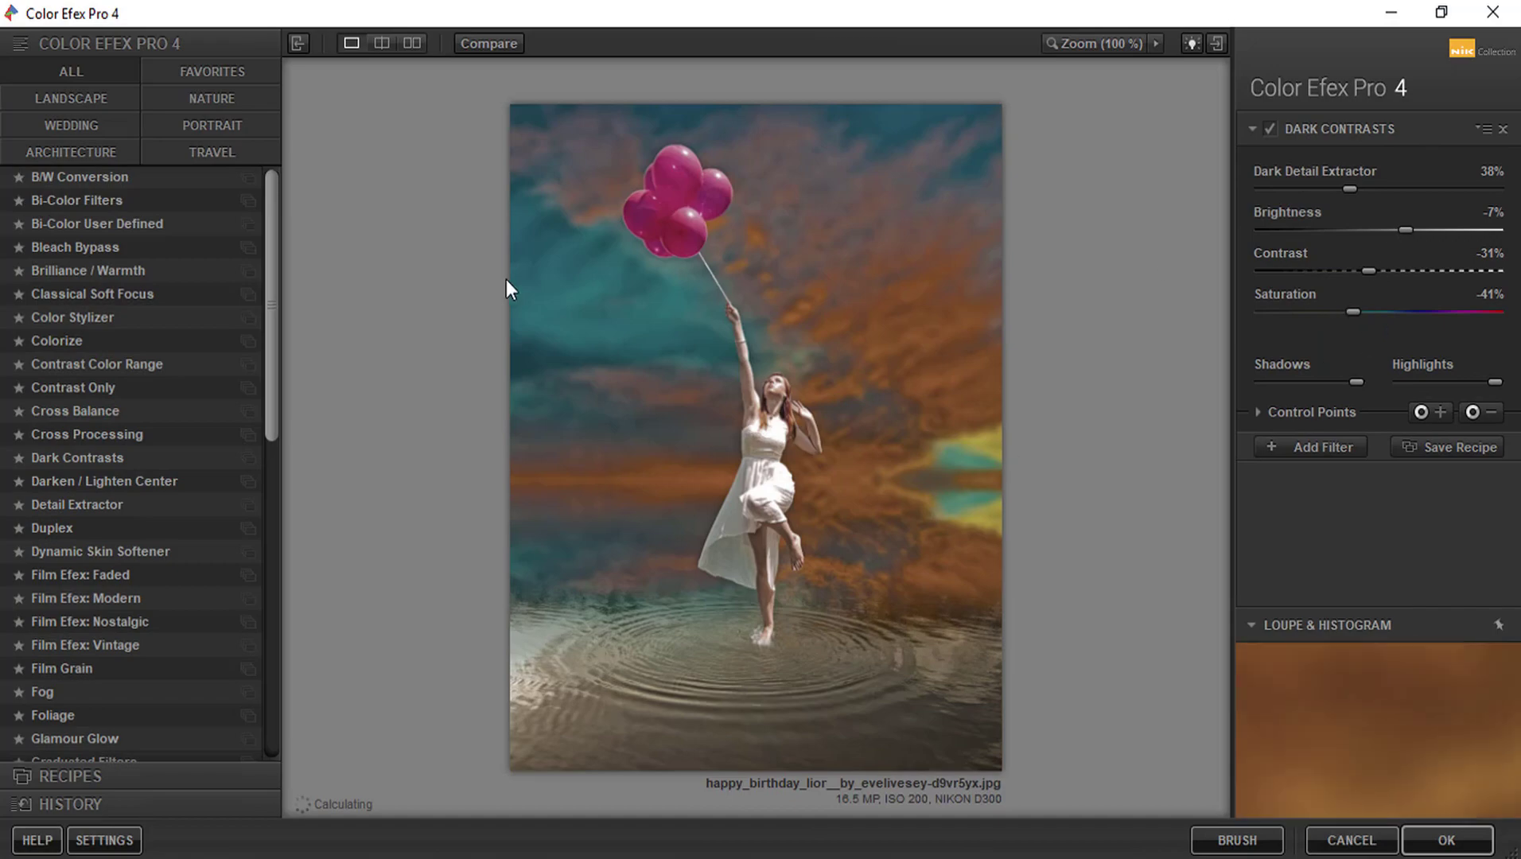
{"action": "left_click", "coordinate": [94, 427]}
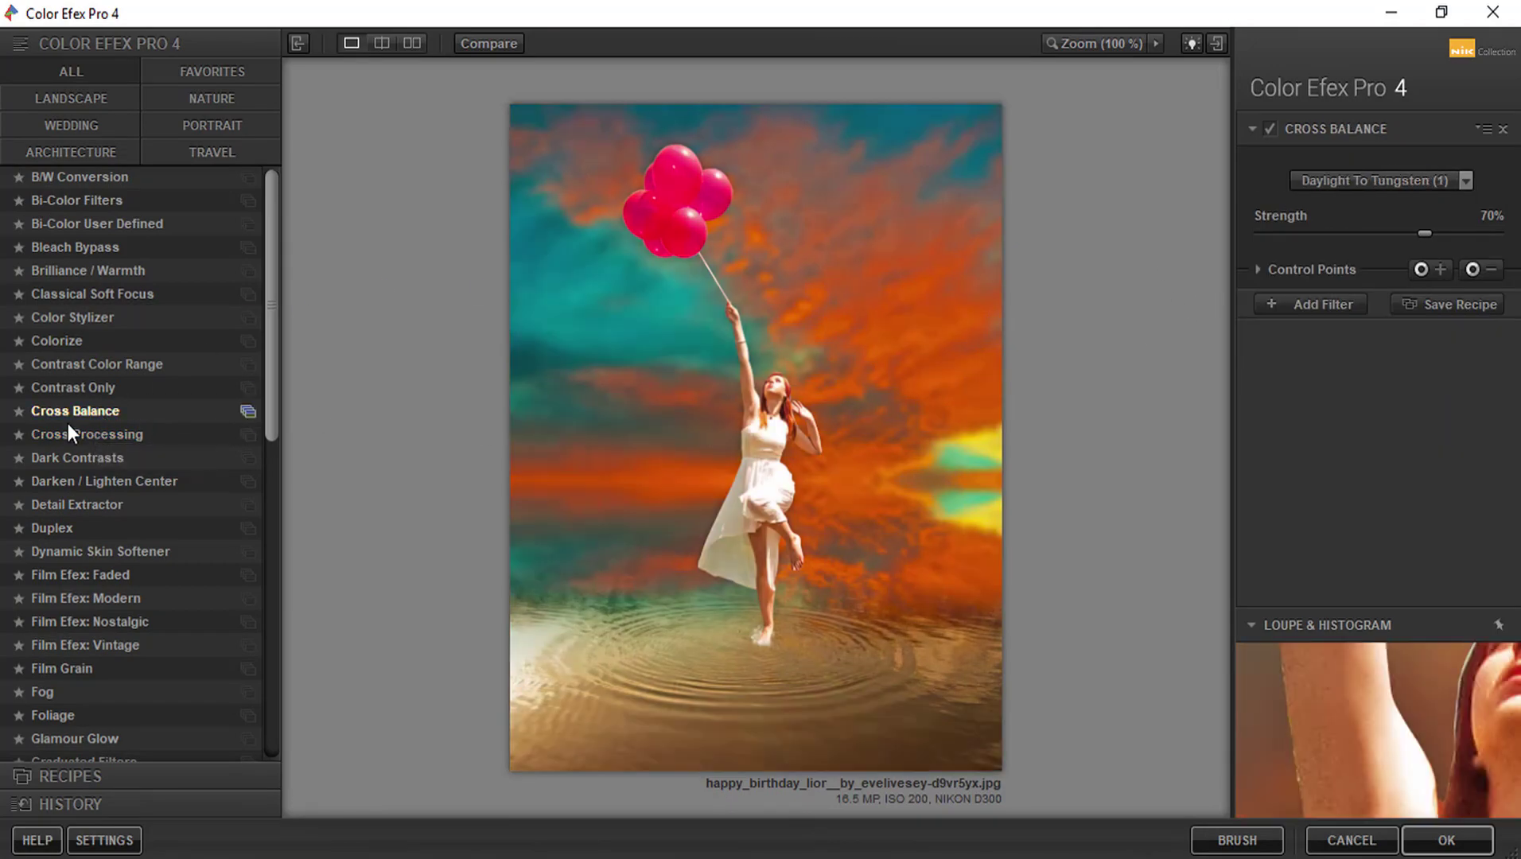
{"action": "left_click", "coordinate": [121, 434]}
{"action": "left_click", "coordinate": [1473, 184]}
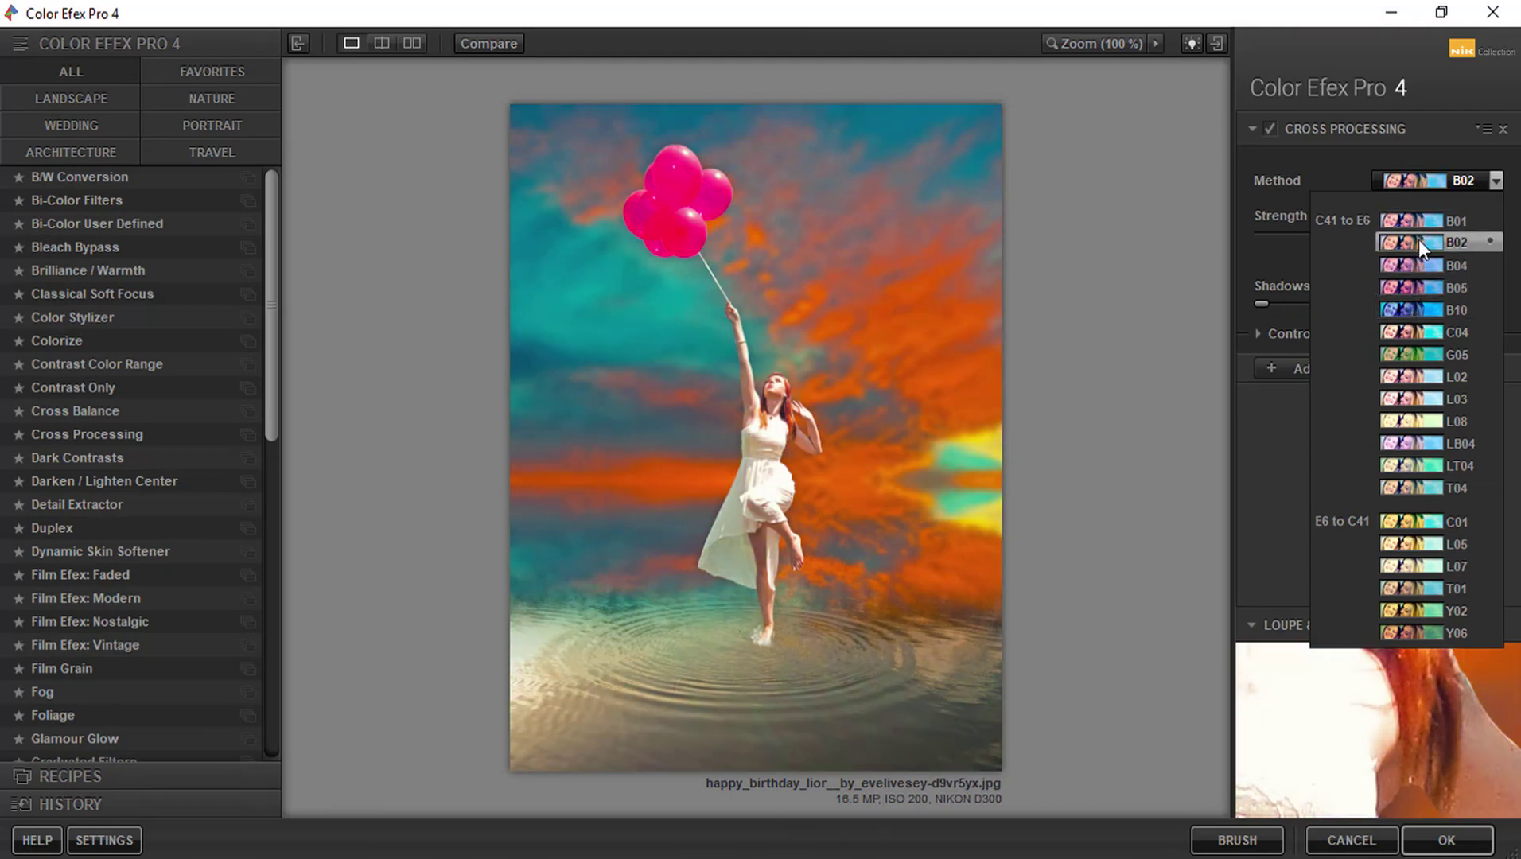
{"action": "left_click", "coordinate": [1419, 240]}
{"action": "mouse_move", "coordinate": [1334, 231]}
{"action": "left_mouse_down"}
{"action": "mouse_move", "coordinate": [1229, 232]}
{"action": "mouse_move", "coordinate": [1362, 247]}
{"action": "mouse_move", "coordinate": [1320, 249]}
{"action": "left_mouse_up"}
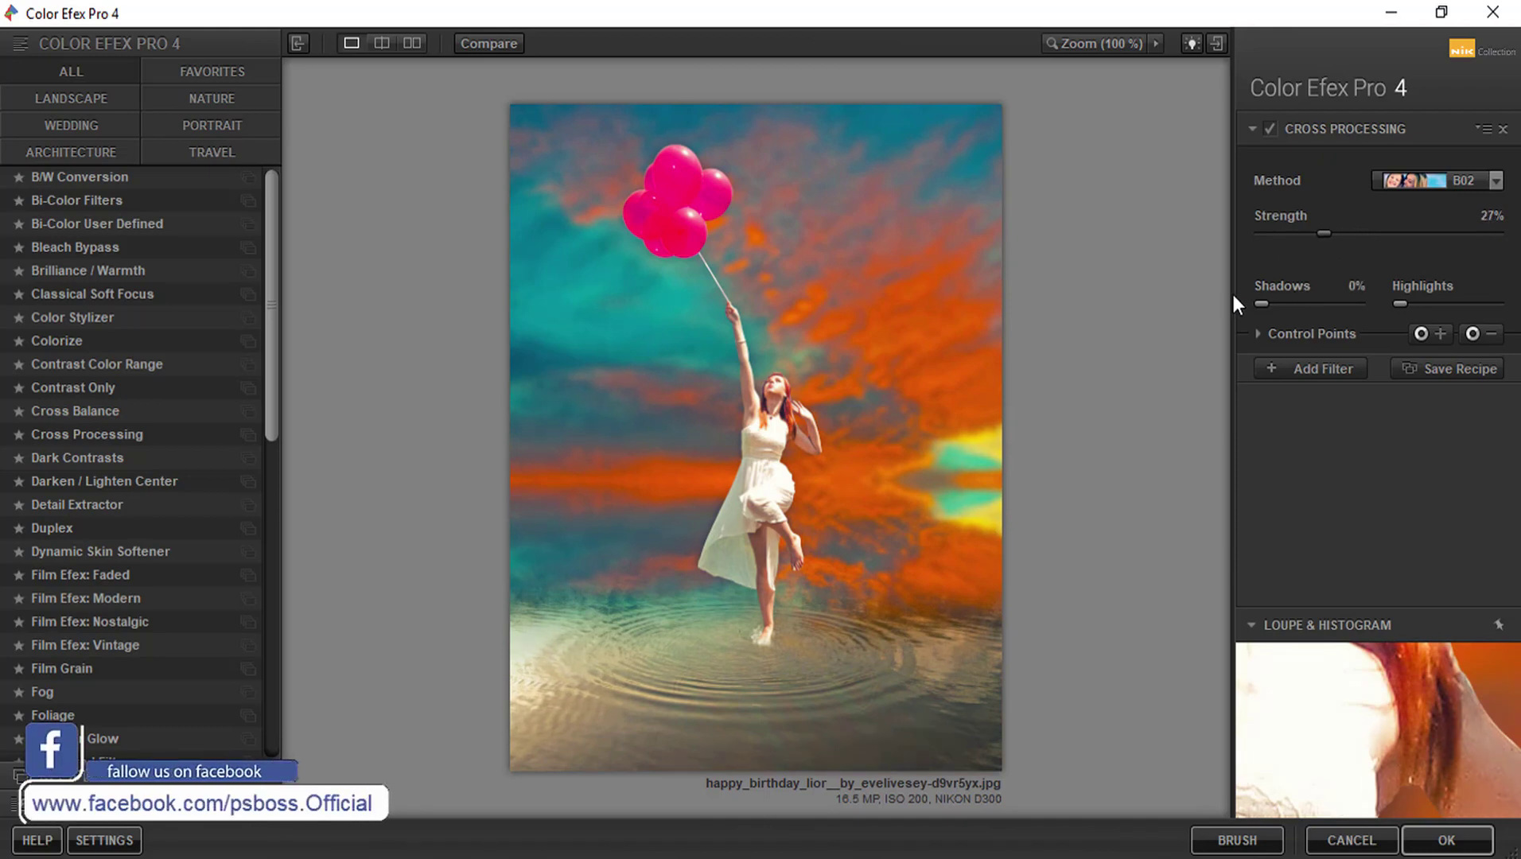
- Apply Contrast Only with Brightness 15%, Contrast -34%, Soft Contrast 28% and Saturation 13%
{"action": "left_click", "coordinate": [63, 385]}
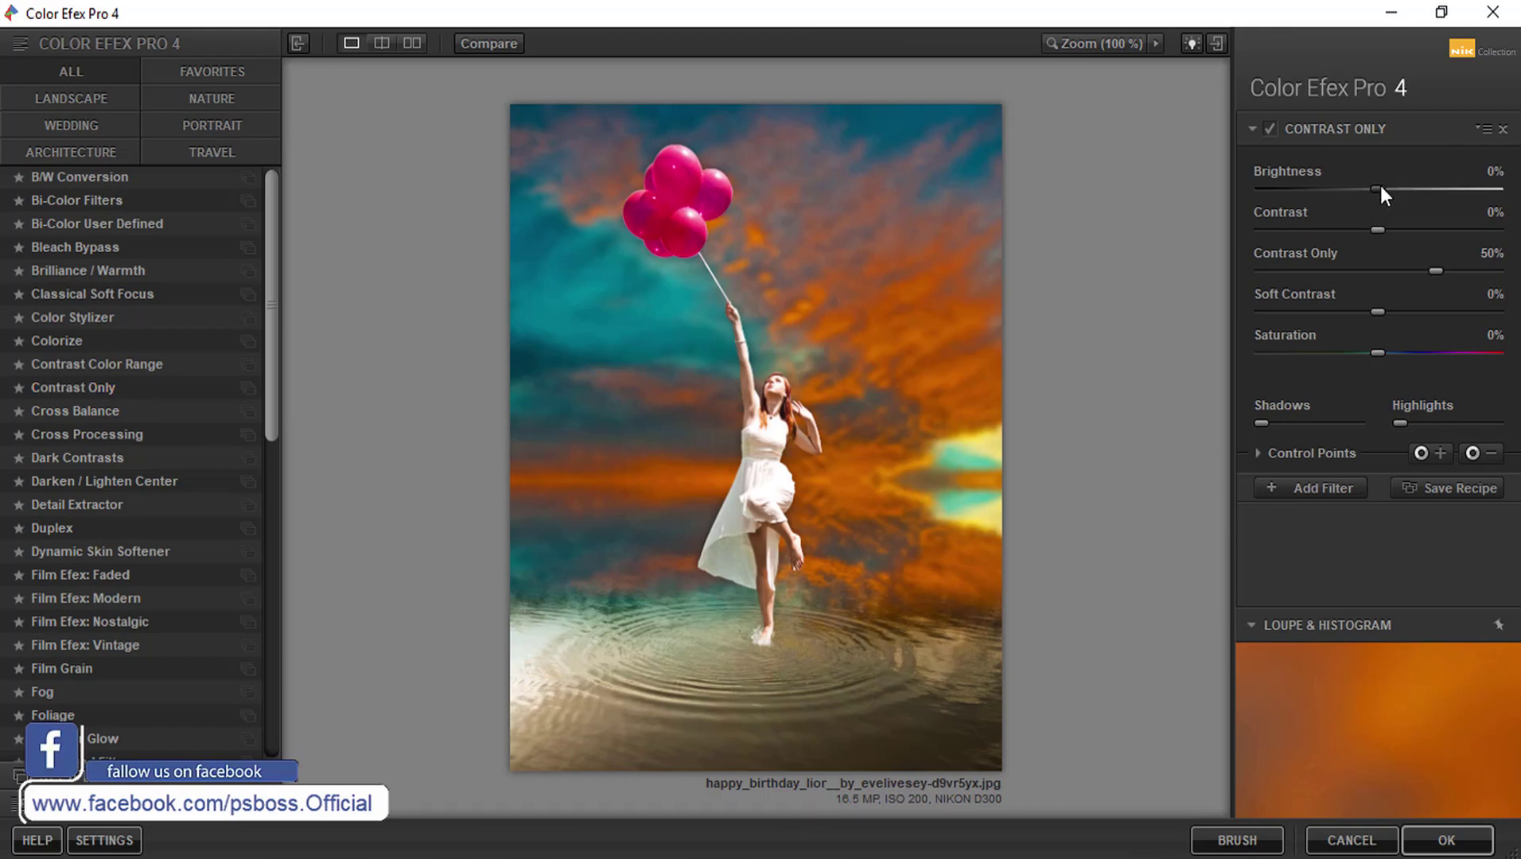
{"action": "mouse_move", "coordinate": [1381, 186]}
{"action": "left_mouse_down"}
{"action": "mouse_move", "coordinate": [1319, 185]}
{"action": "mouse_move", "coordinate": [1424, 195]}
{"action": "mouse_move", "coordinate": [1399, 201]}
{"action": "mouse_move", "coordinate": [1407, 229]}
{"action": "mouse_move", "coordinate": [1342, 229]}
{"action": "left_mouse_up"}
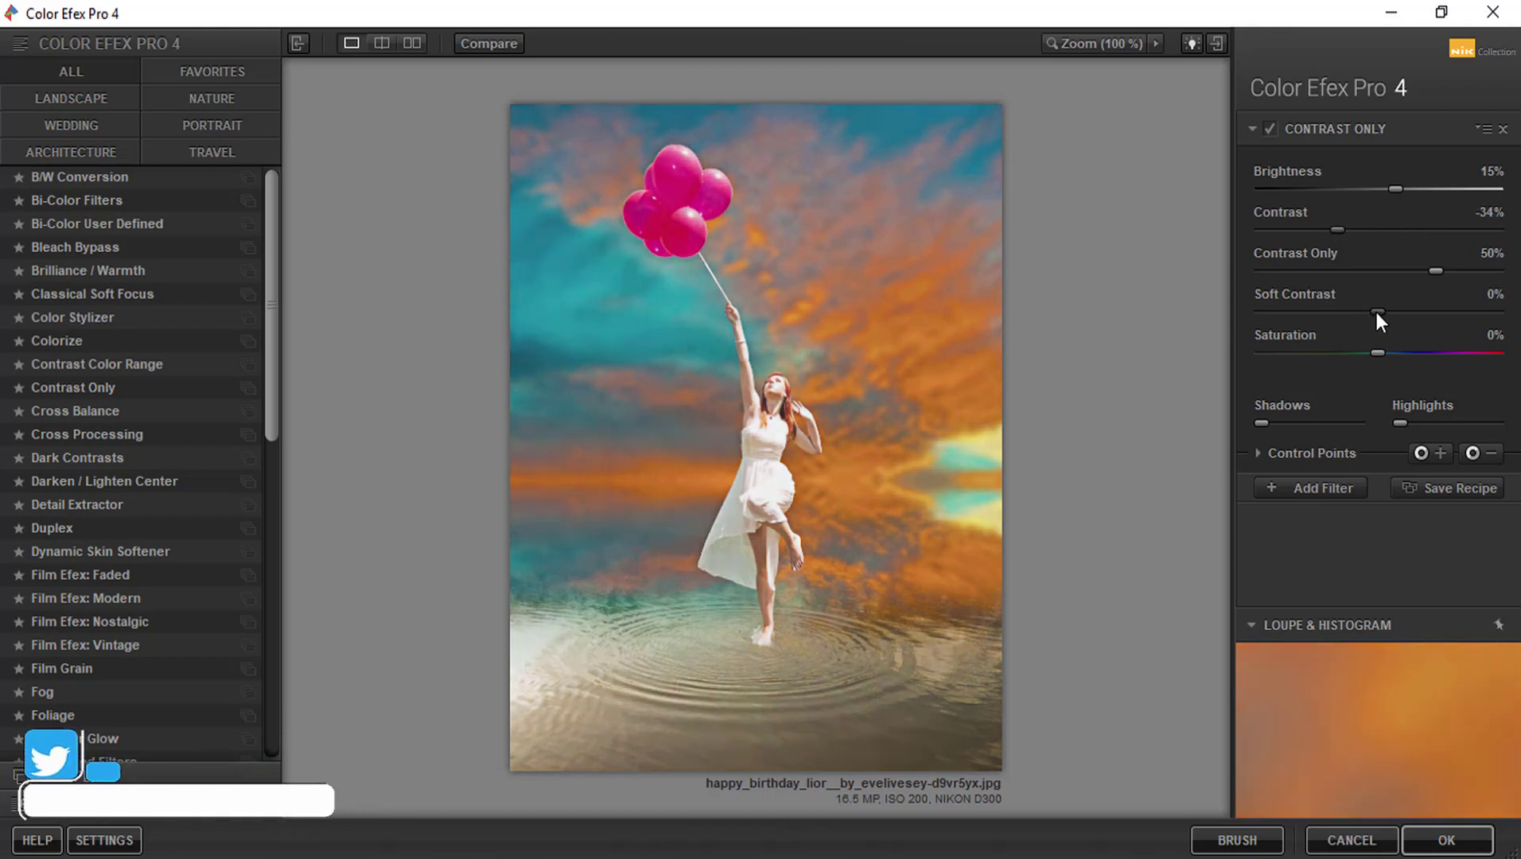
{"action": "left_click_drag", "start_coordinate": [1377, 311], "coordinate": [1407, 311]}
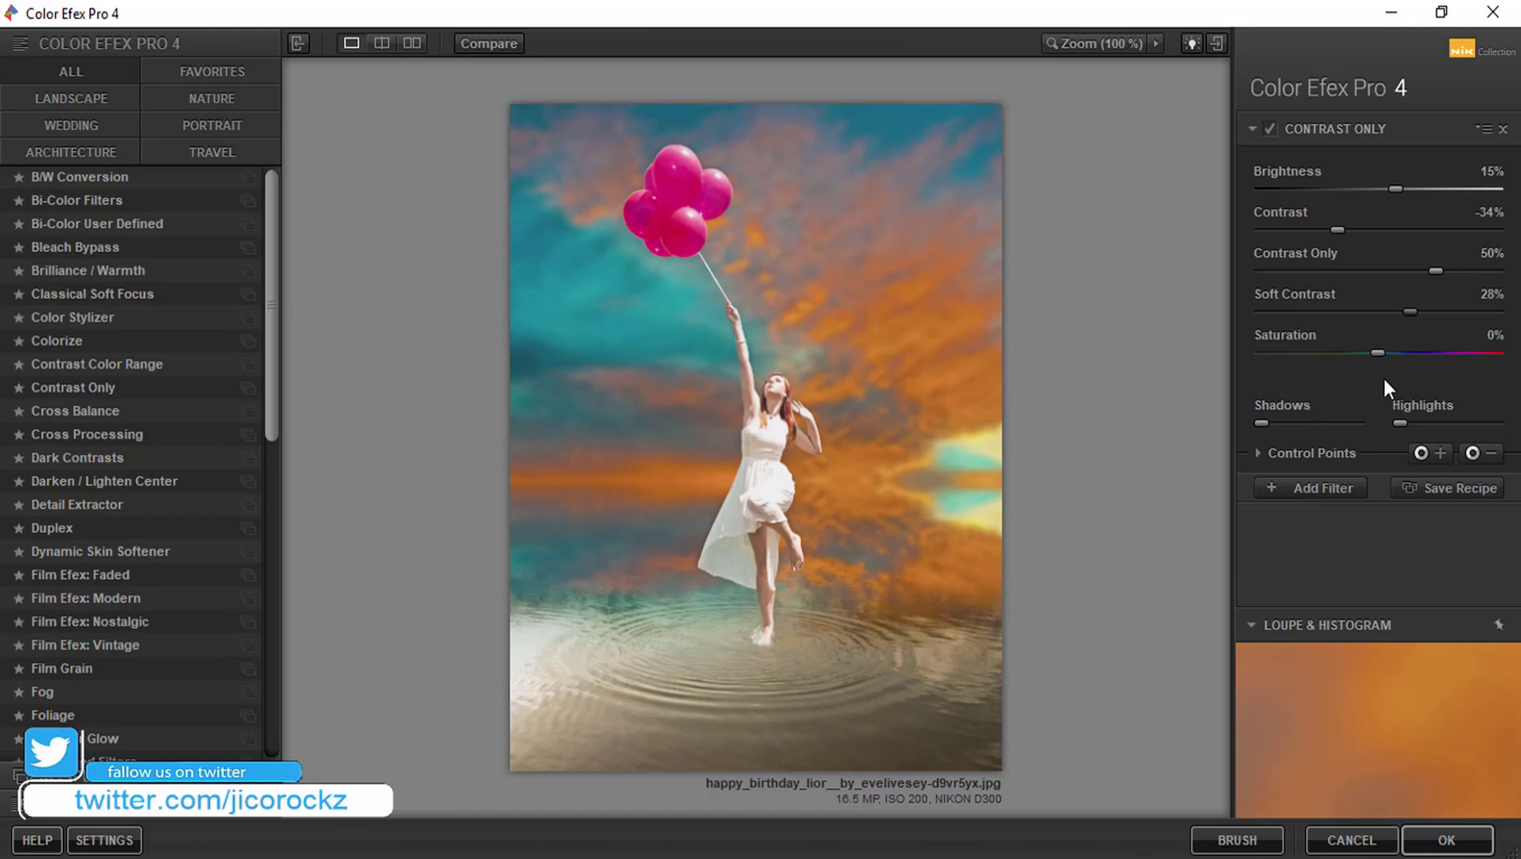
{"action": "mouse_move", "coordinate": [1376, 350]}
{"action": "left_mouse_down"}
{"action": "mouse_move", "coordinate": [1337, 346]}
{"action": "mouse_move", "coordinate": [1420, 340]}
{"action": "mouse_move", "coordinate": [1392, 340]}
{"action": "left_mouse_up"}
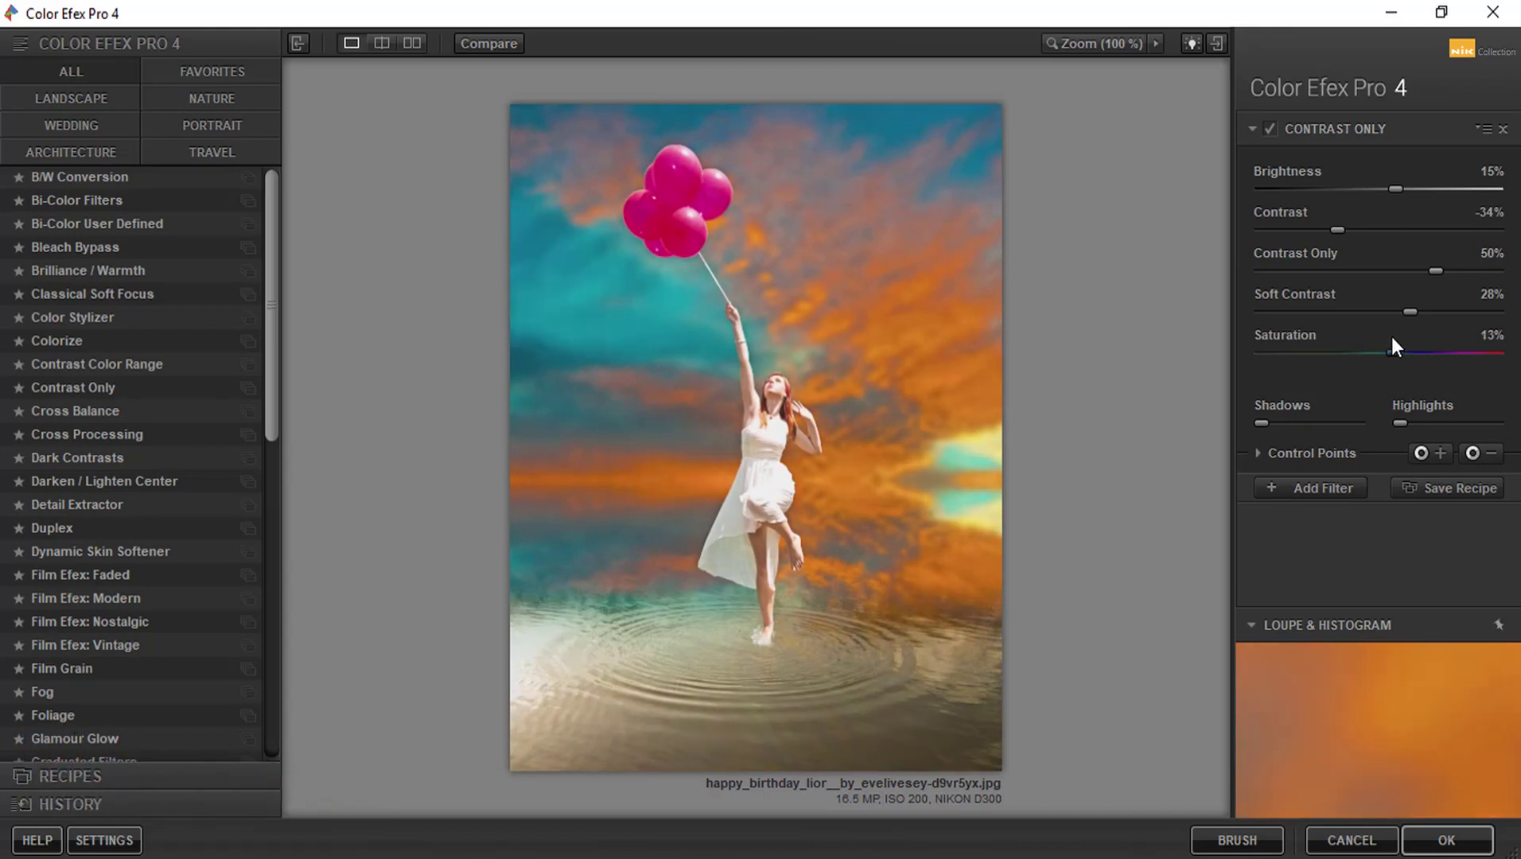
{"action": "left_click", "coordinate": [1446, 840]}
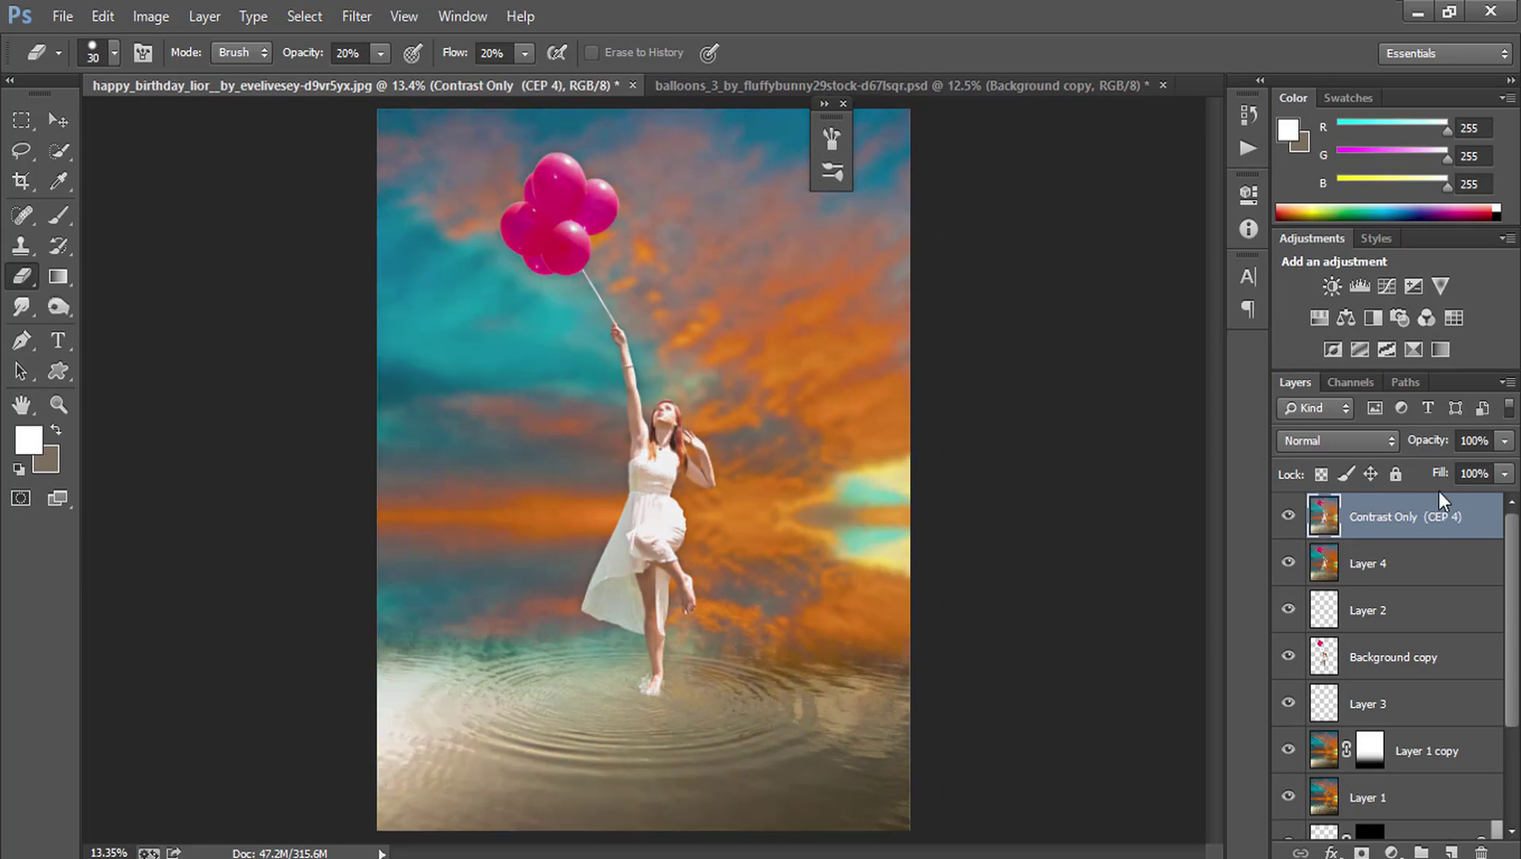
- Darken around the girl in Camera Raw with a Radial Filter at Exposure -0.85
{"action": "left_click", "coordinate": [1288, 517]}
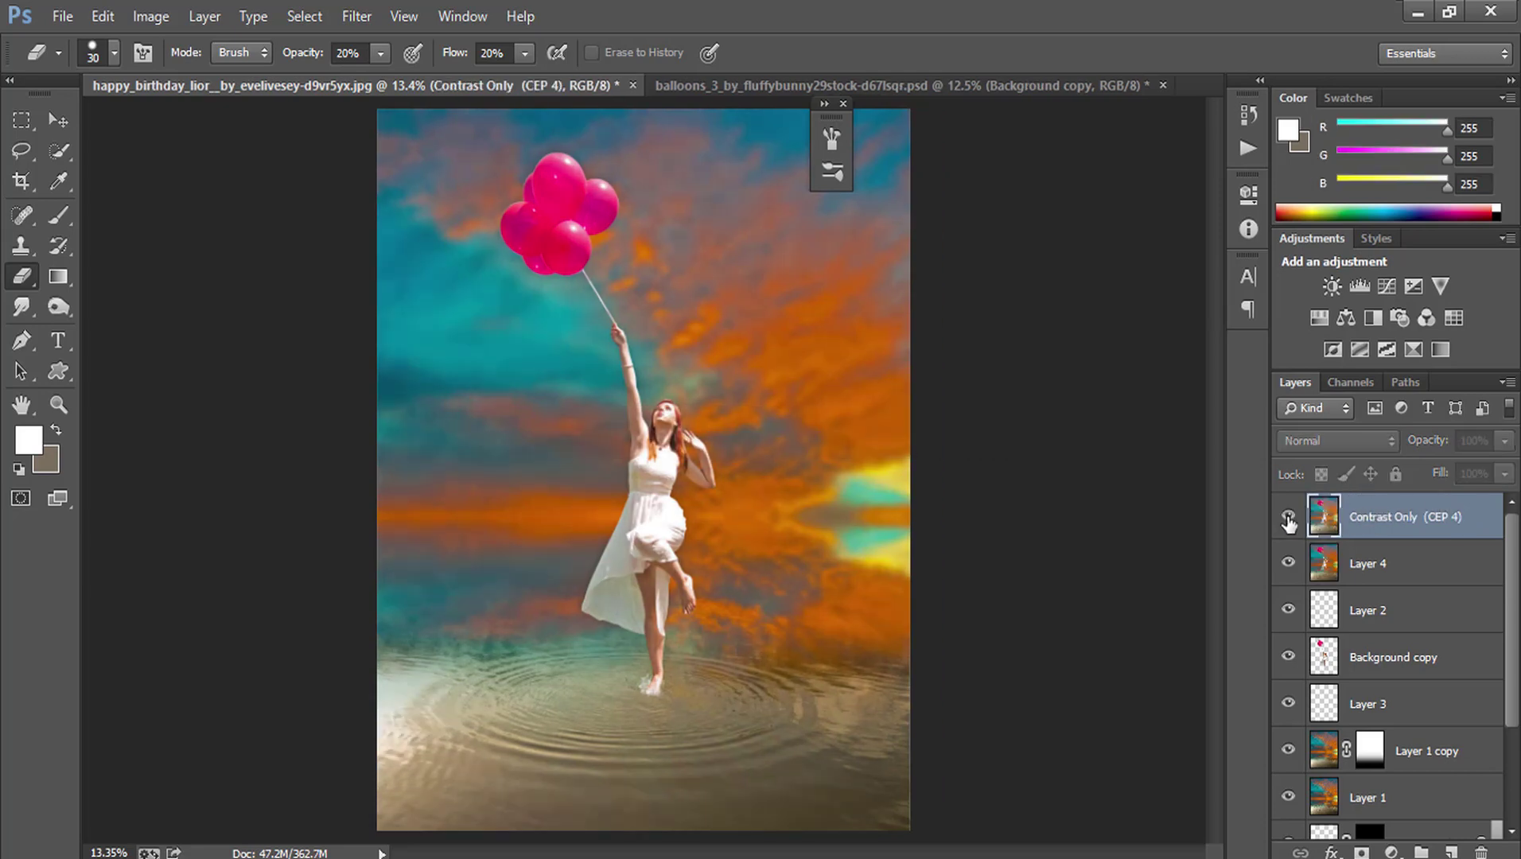
{"action": "left_click", "coordinate": [1288, 519]}
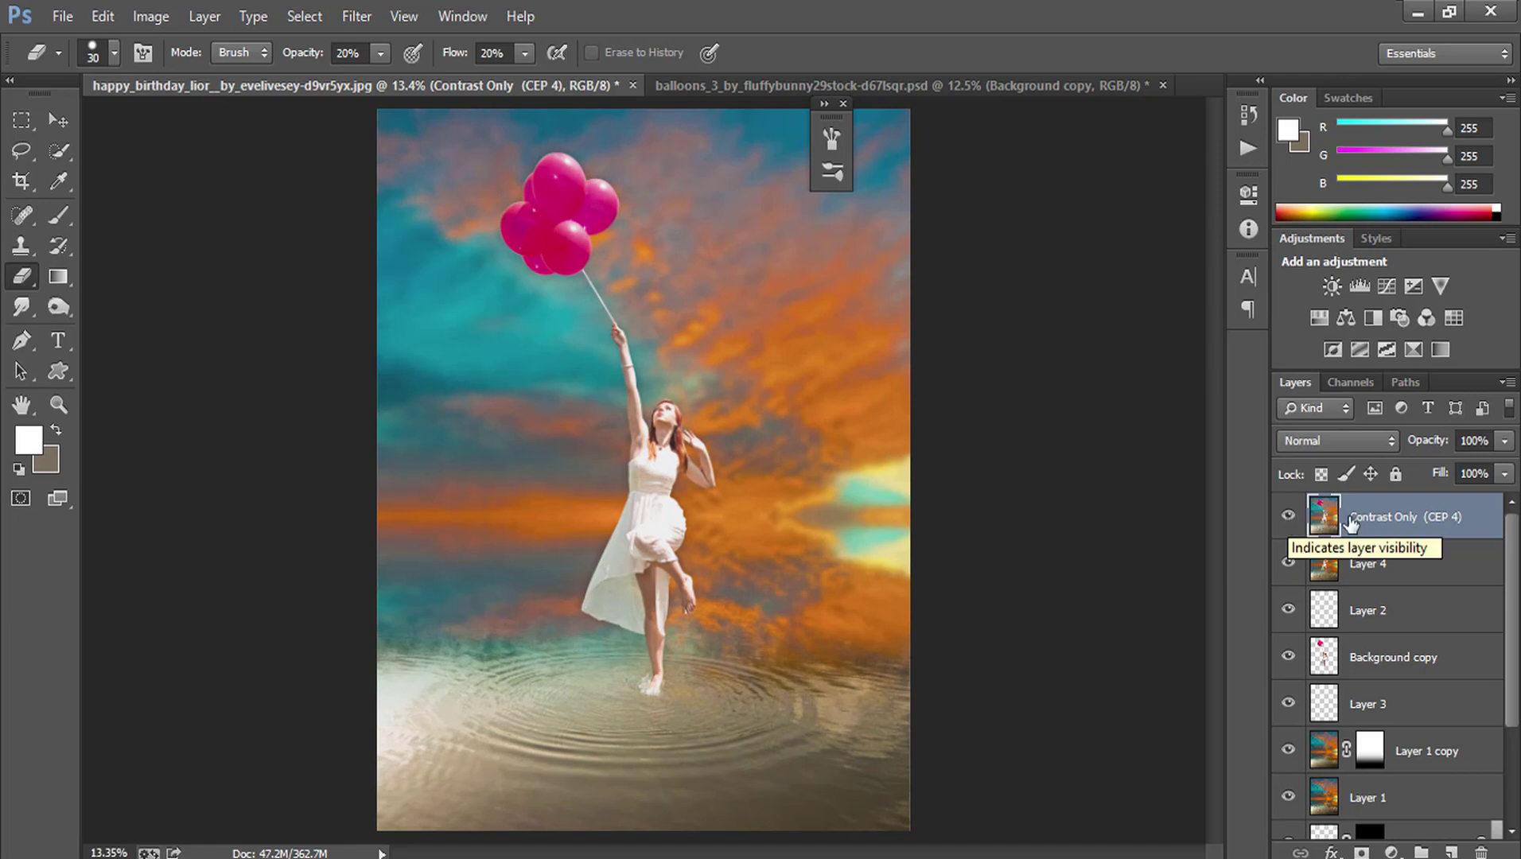
{"action": "left_click", "coordinate": [358, 16]}
{"action": "left_click", "coordinate": [390, 148]}
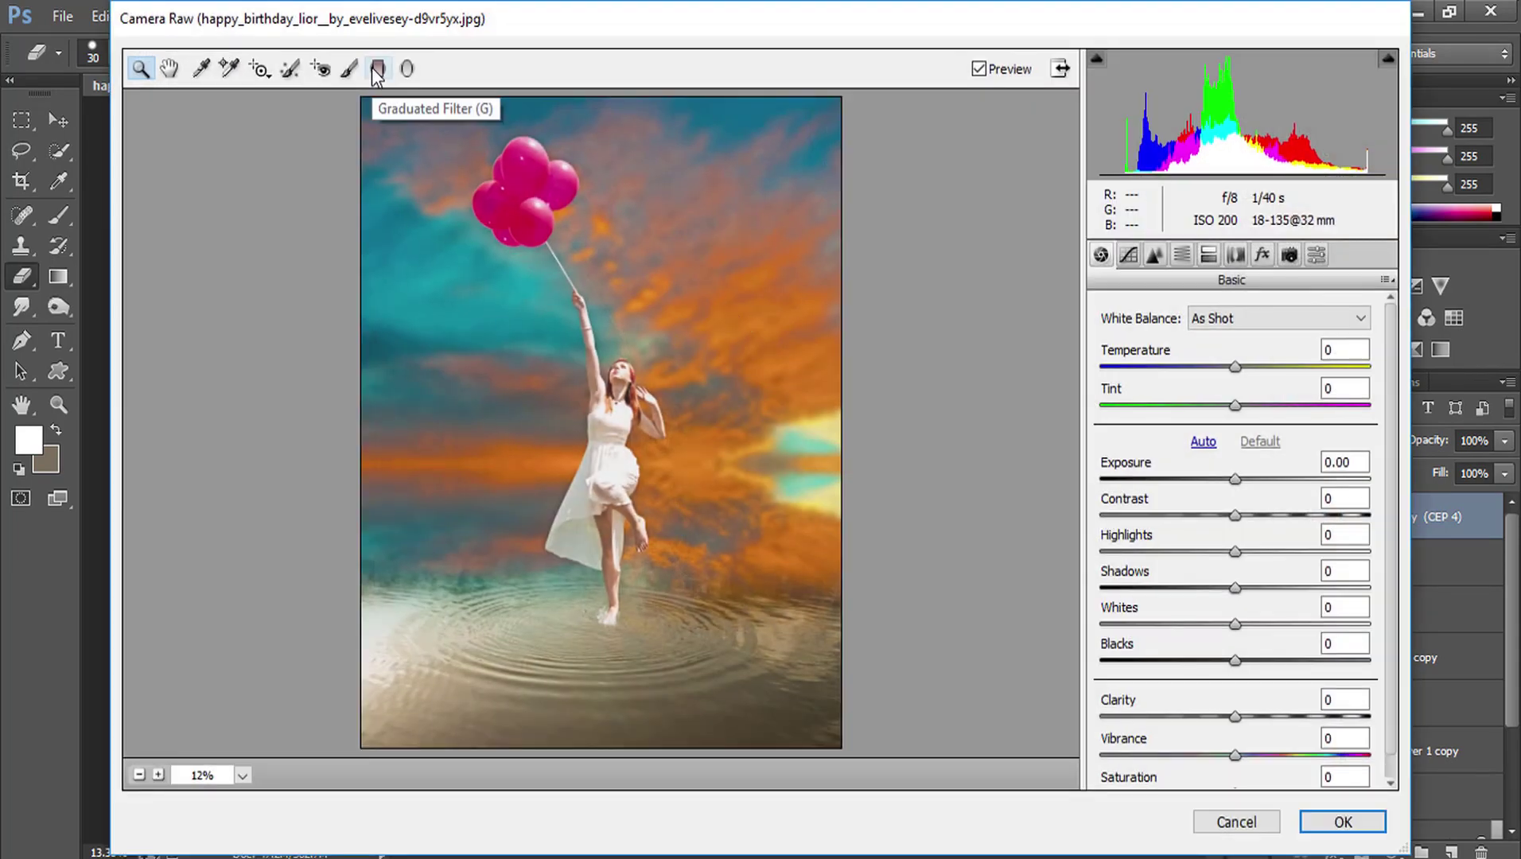
{"action": "left_click", "coordinate": [378, 68]}
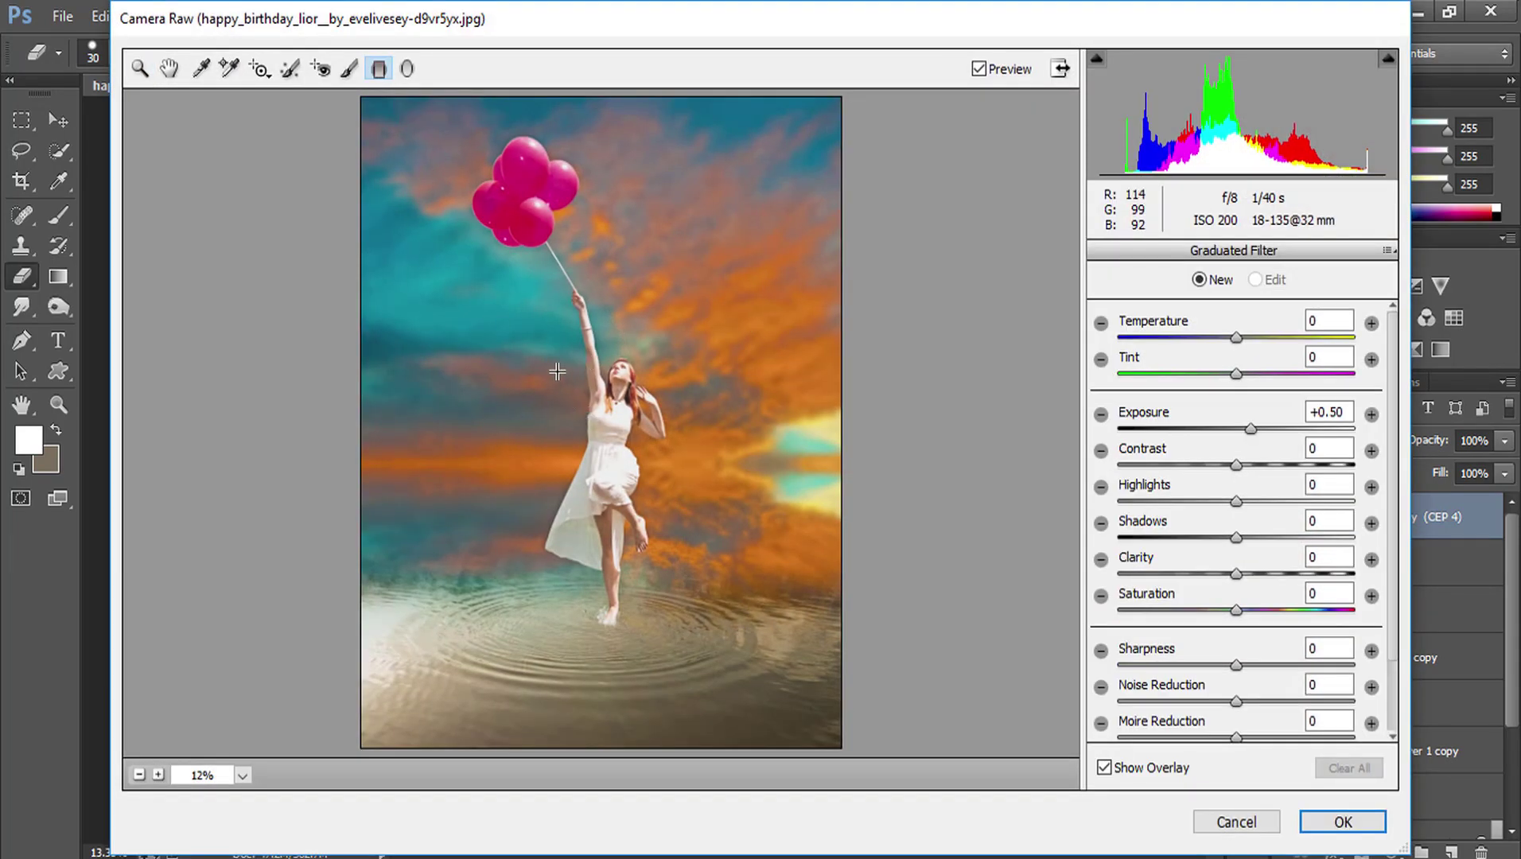
{"action": "left_click", "coordinate": [406, 68]}
{"action": "mouse_move", "coordinate": [603, 328]}
{"action": "left_mouse_down"}
{"action": "mouse_move", "coordinate": [670, 454]}
{"action": "mouse_move", "coordinate": [737, 649]}
{"action": "mouse_move", "coordinate": [776, 589]}
{"action": "left_mouse_up"}
{"action": "mouse_move", "coordinate": [1251, 427]}
{"action": "left_mouse_down"}
{"action": "mouse_move", "coordinate": [1198, 429]}
{"action": "mouse_move", "coordinate": [1225, 428]}
{"action": "mouse_move", "coordinate": [1211, 430]}
{"action": "left_mouse_up"}
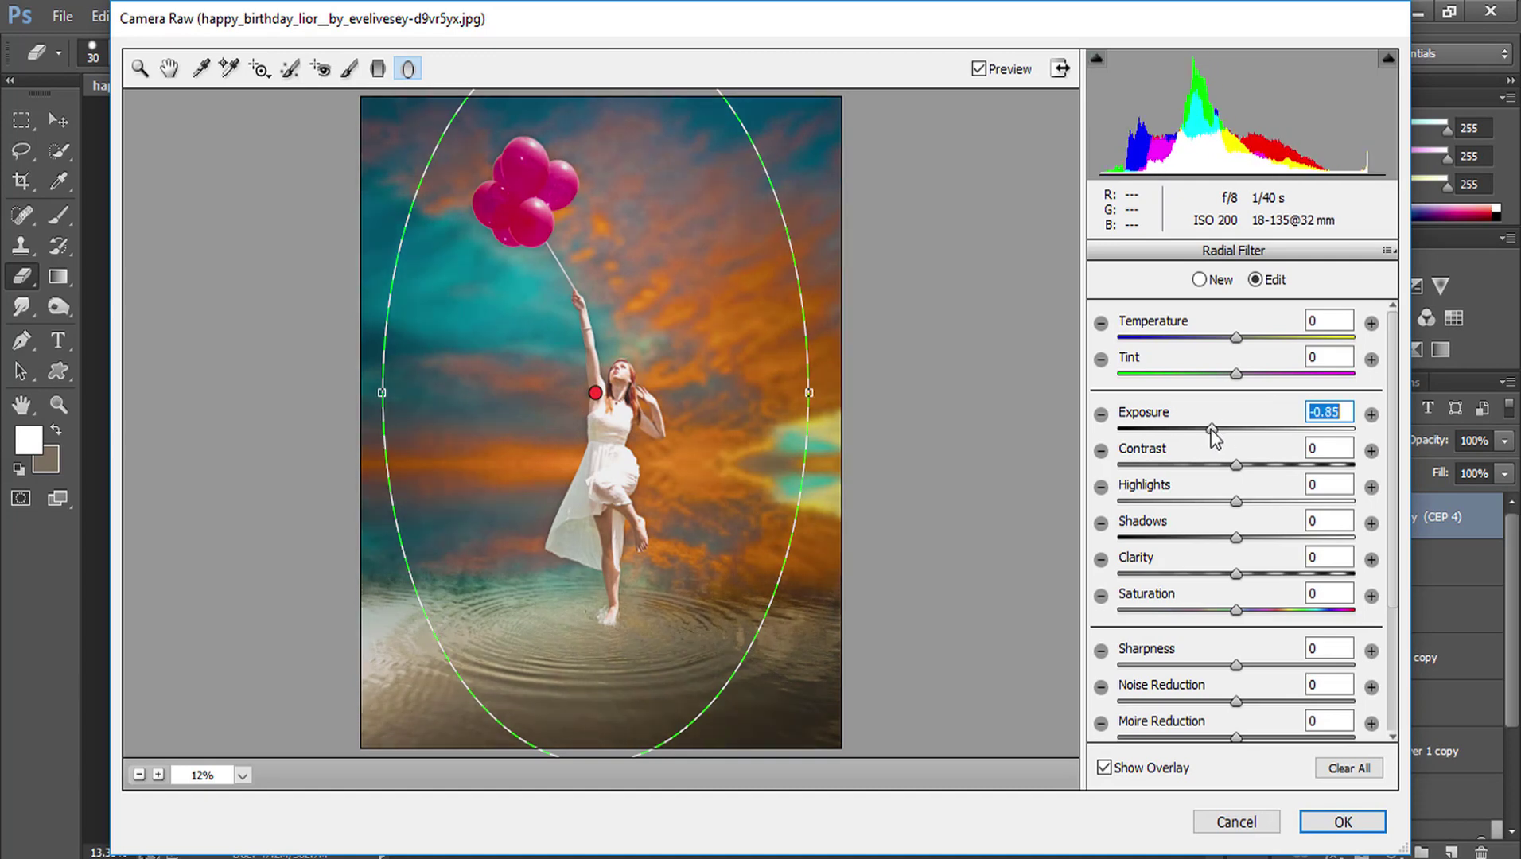
- Raise Clarity to +84 with a graduated filter and apply the Camera Raw edit
{"action": "left_click", "coordinate": [376, 70]}
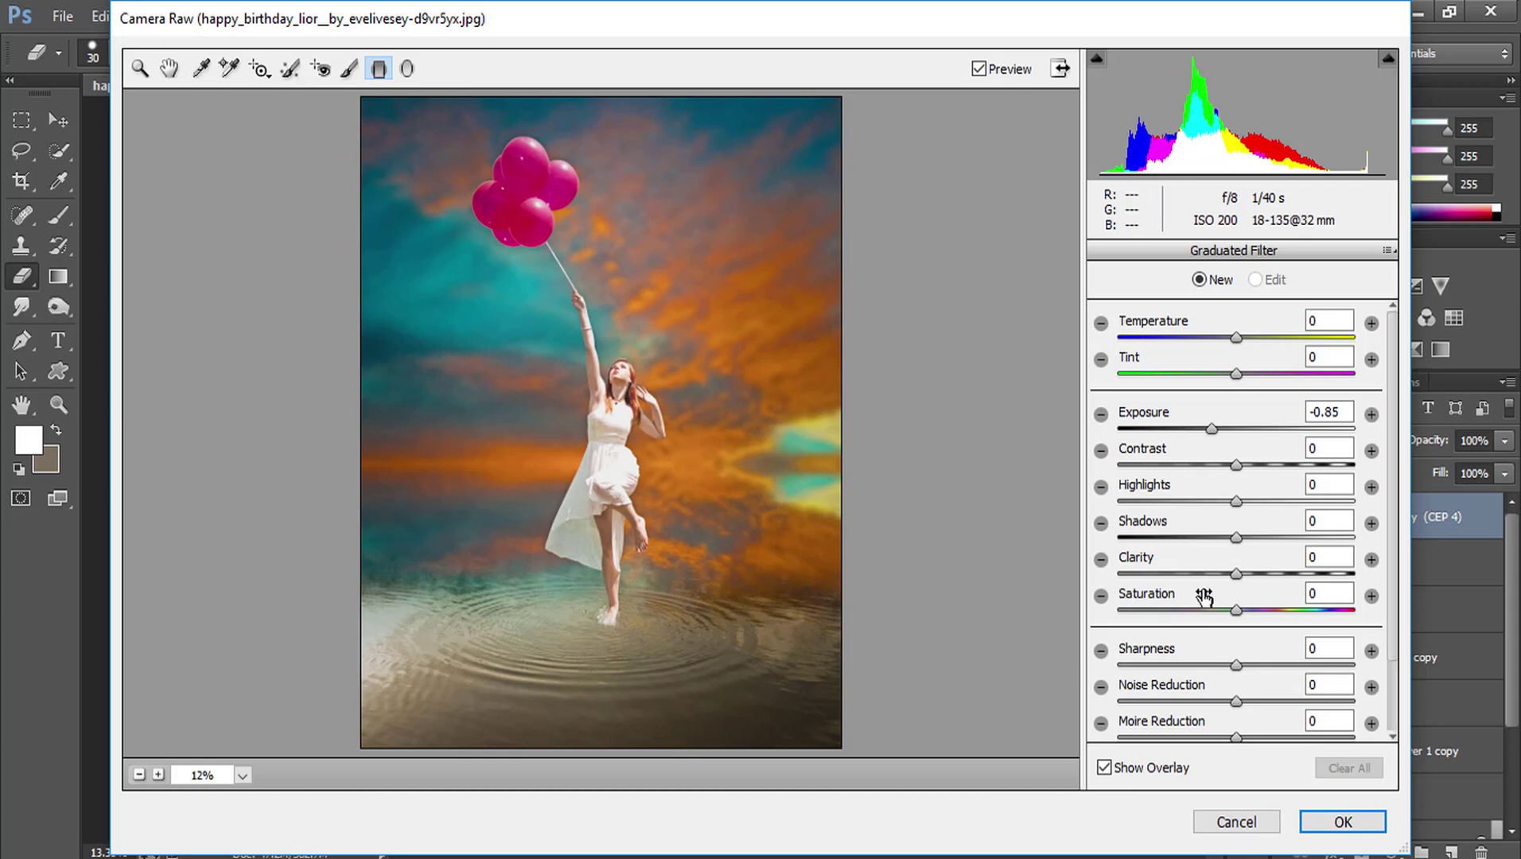
{"action": "left_click_drag", "start_coordinate": [1242, 574], "coordinate": [1434, 576]}
{"action": "left_click_drag", "start_coordinate": [1391, 575], "coordinate": [1323, 558]}
{"action": "left_click", "coordinate": [1343, 822]}
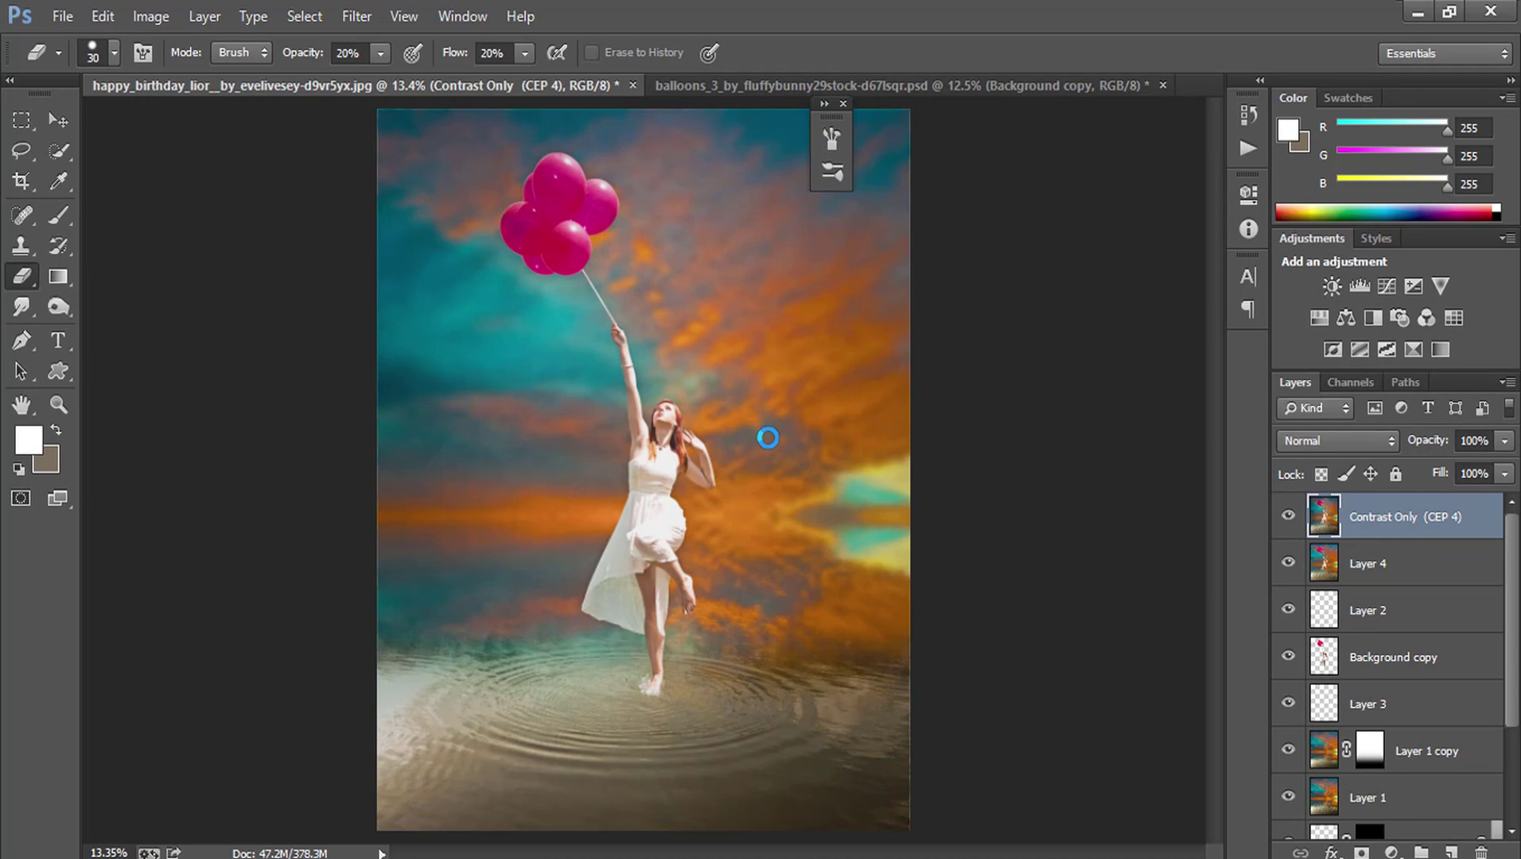
{"action": "left_click", "coordinate": [1288, 517]}
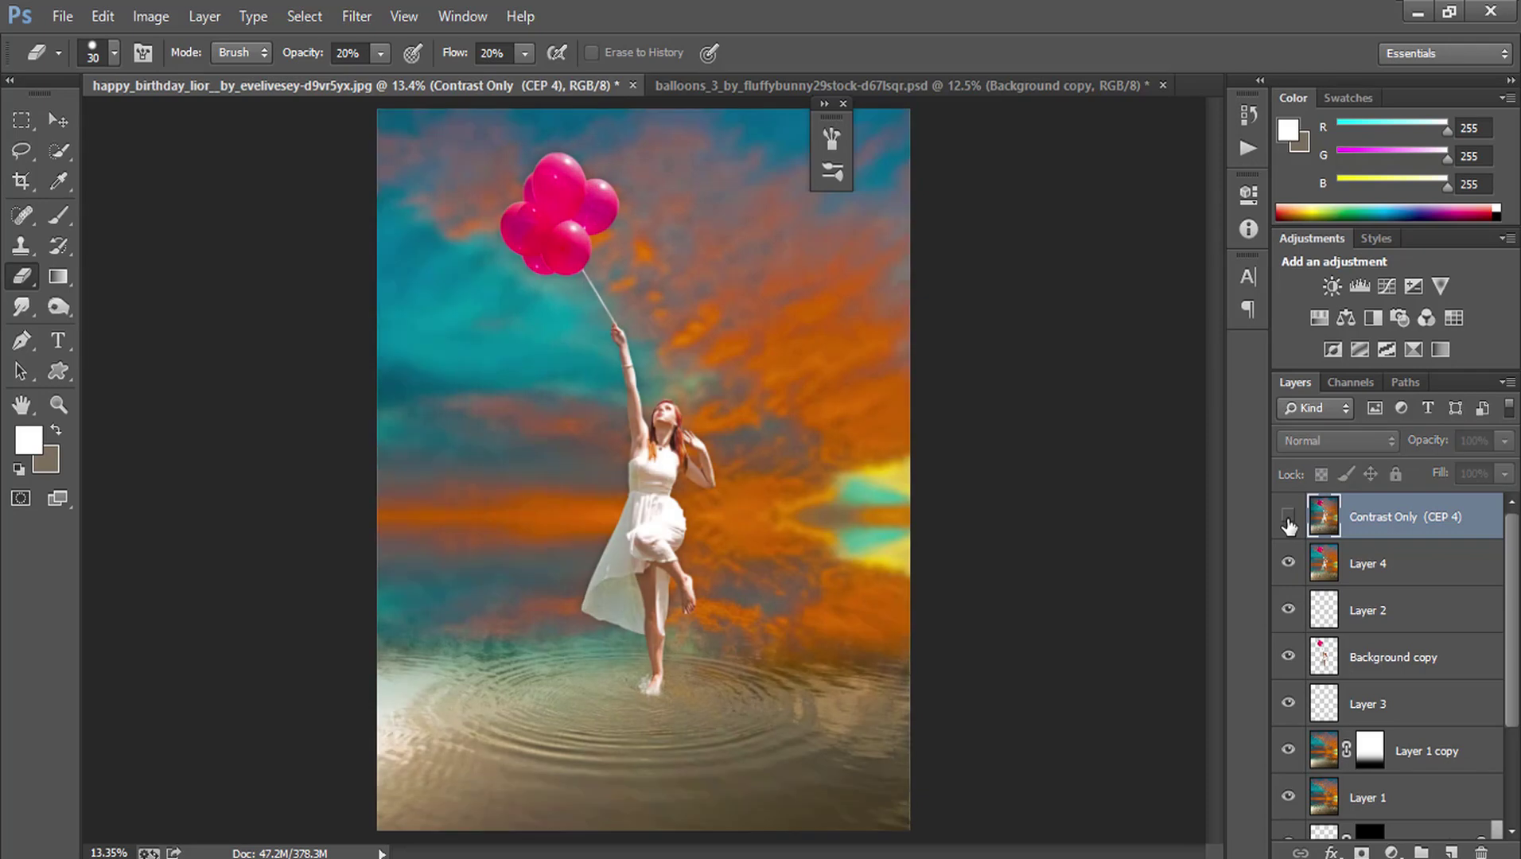